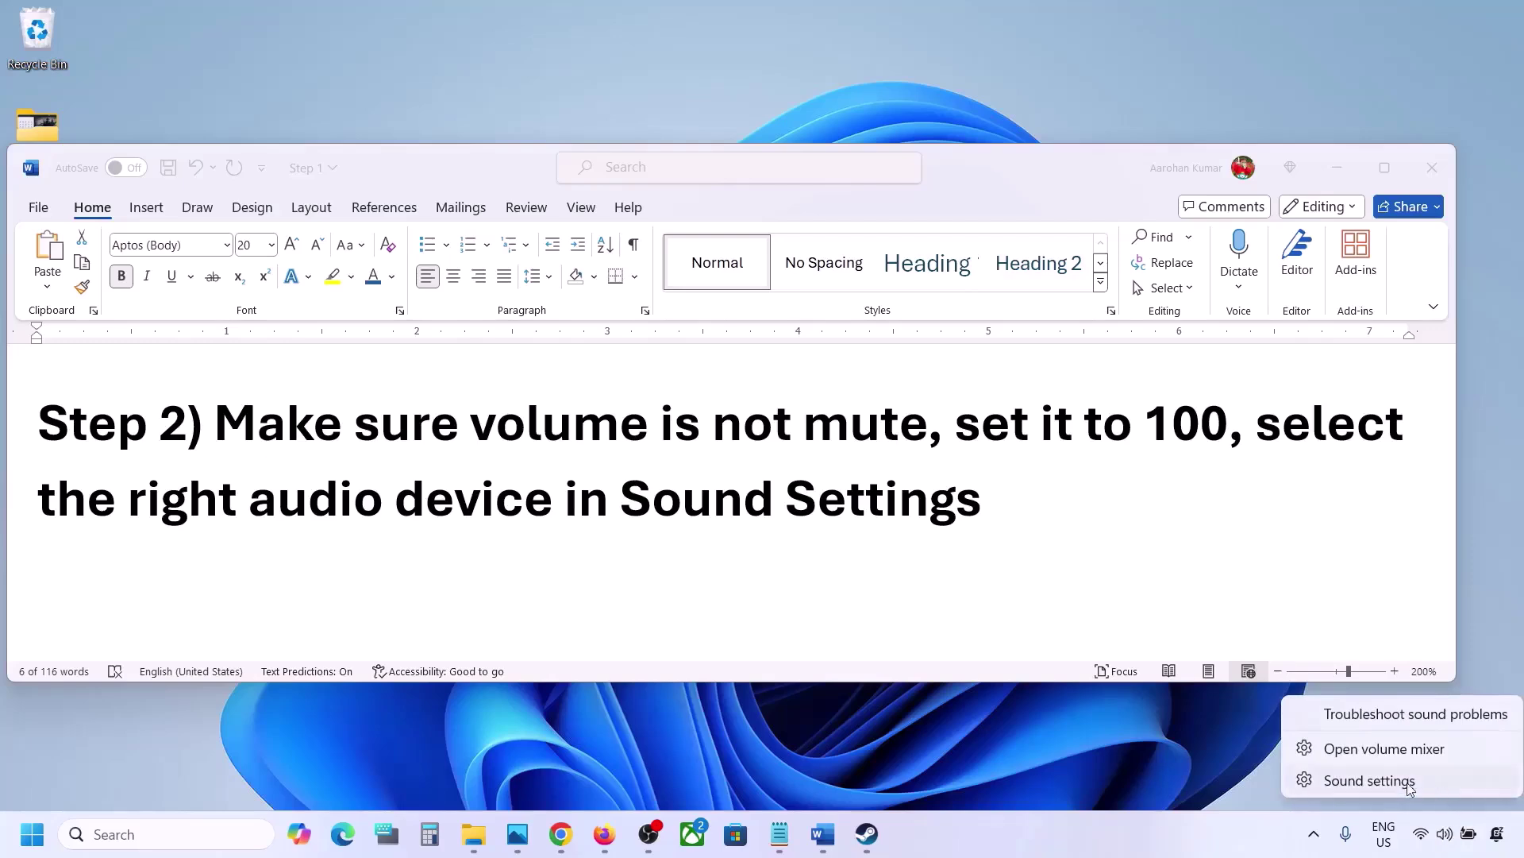
# Open the Windows sound settings and select Speakers (Realtek(R) Audio) as the output device
pyautogui.click(1402, 783)
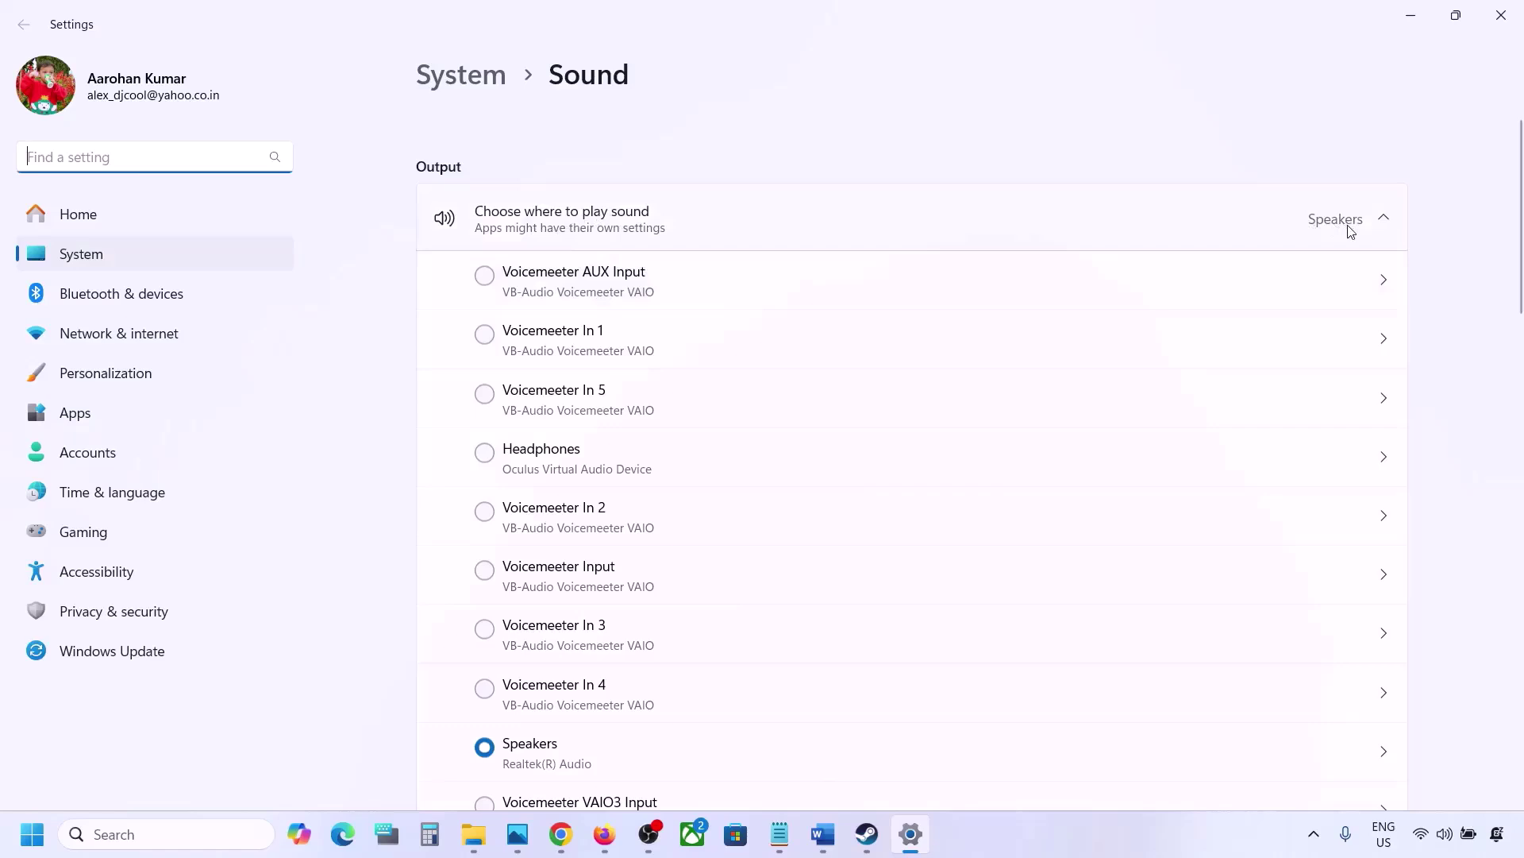
pyautogui.scroll(-3, 684, 564)
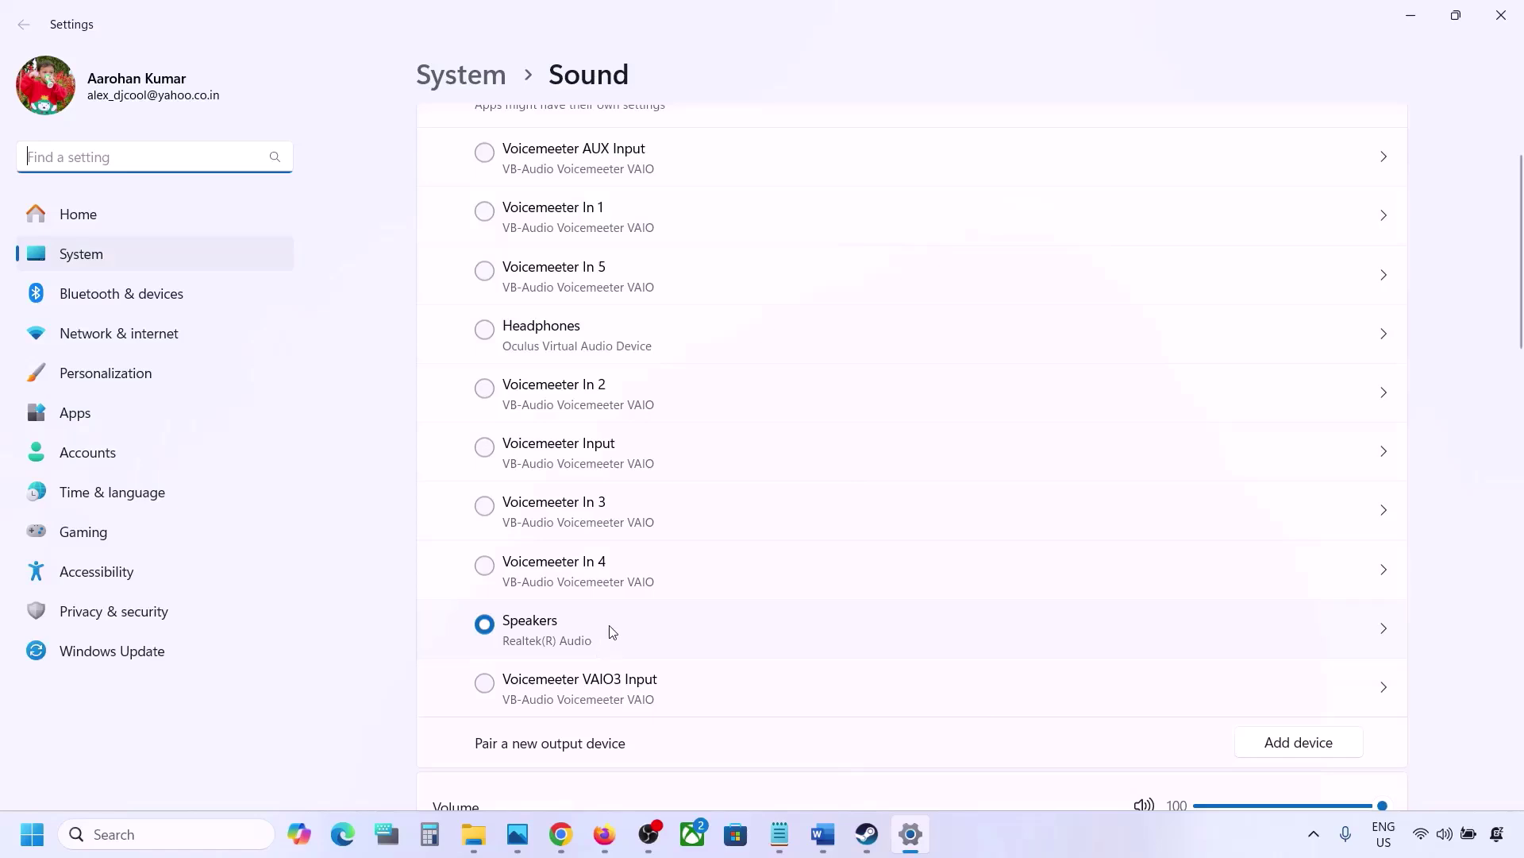
pyautogui.click(556, 633)
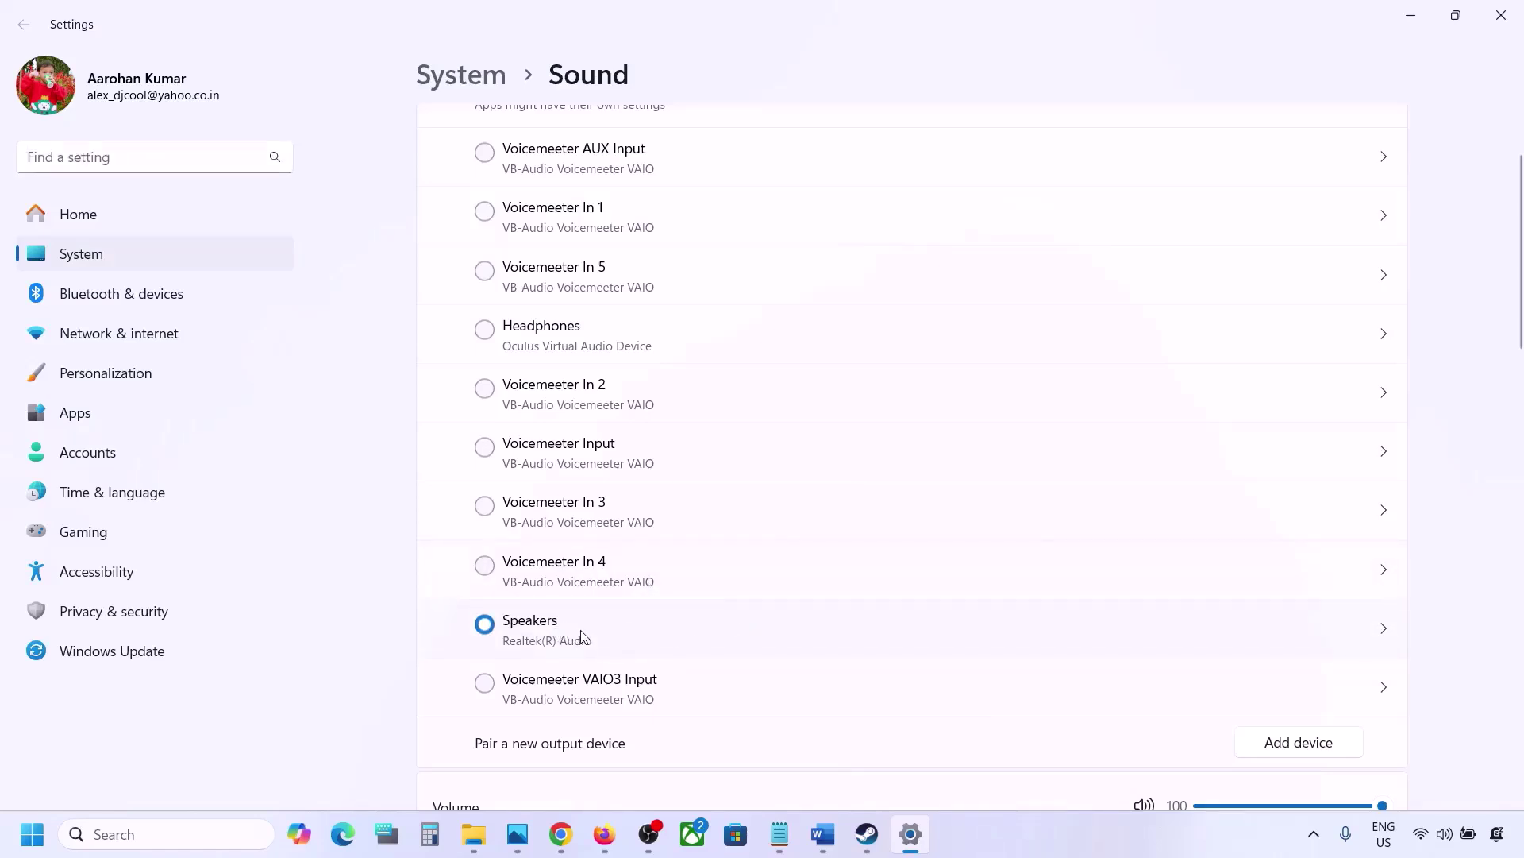
# Review the output volume, the selected input device, the microphone volume and the advanced sound options, and close the sound settings
pyautogui.scroll(-5, 582, 636)
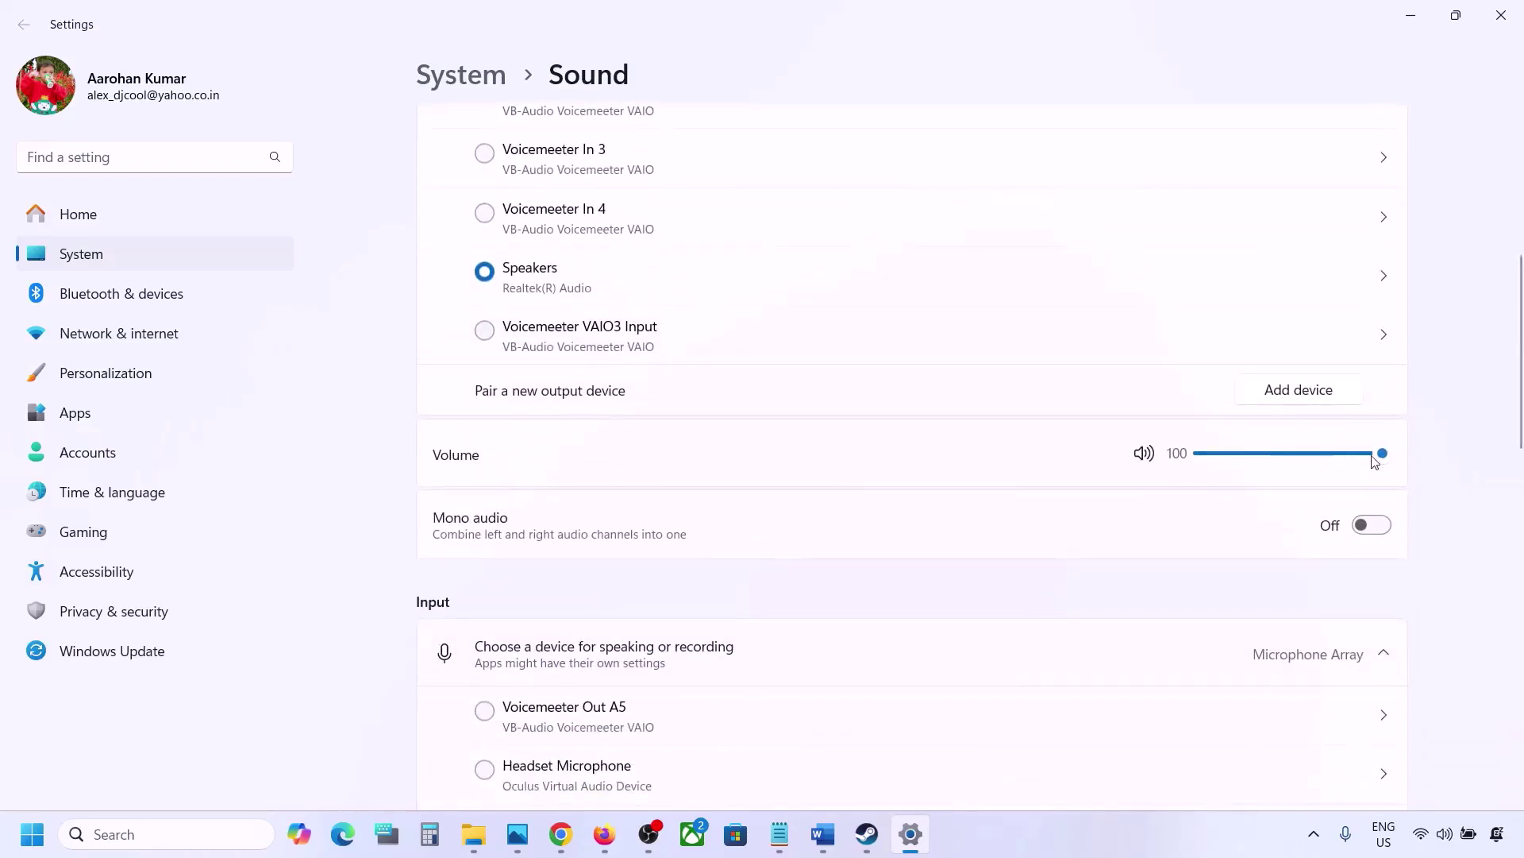
pyautogui.scroll(-4, 1009, 570)
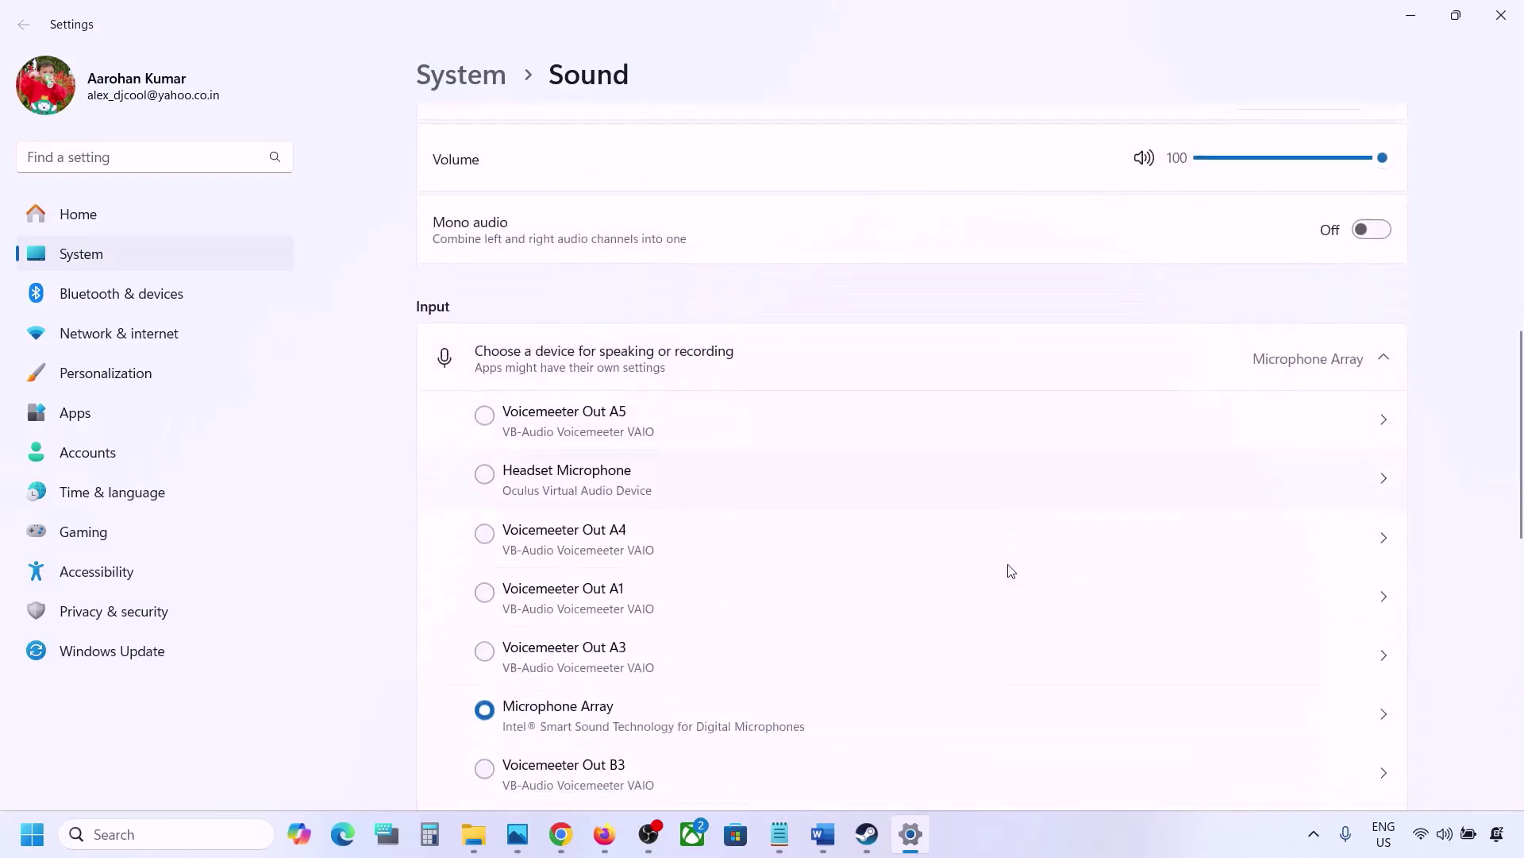
pyautogui.scroll(-2, 617, 665)
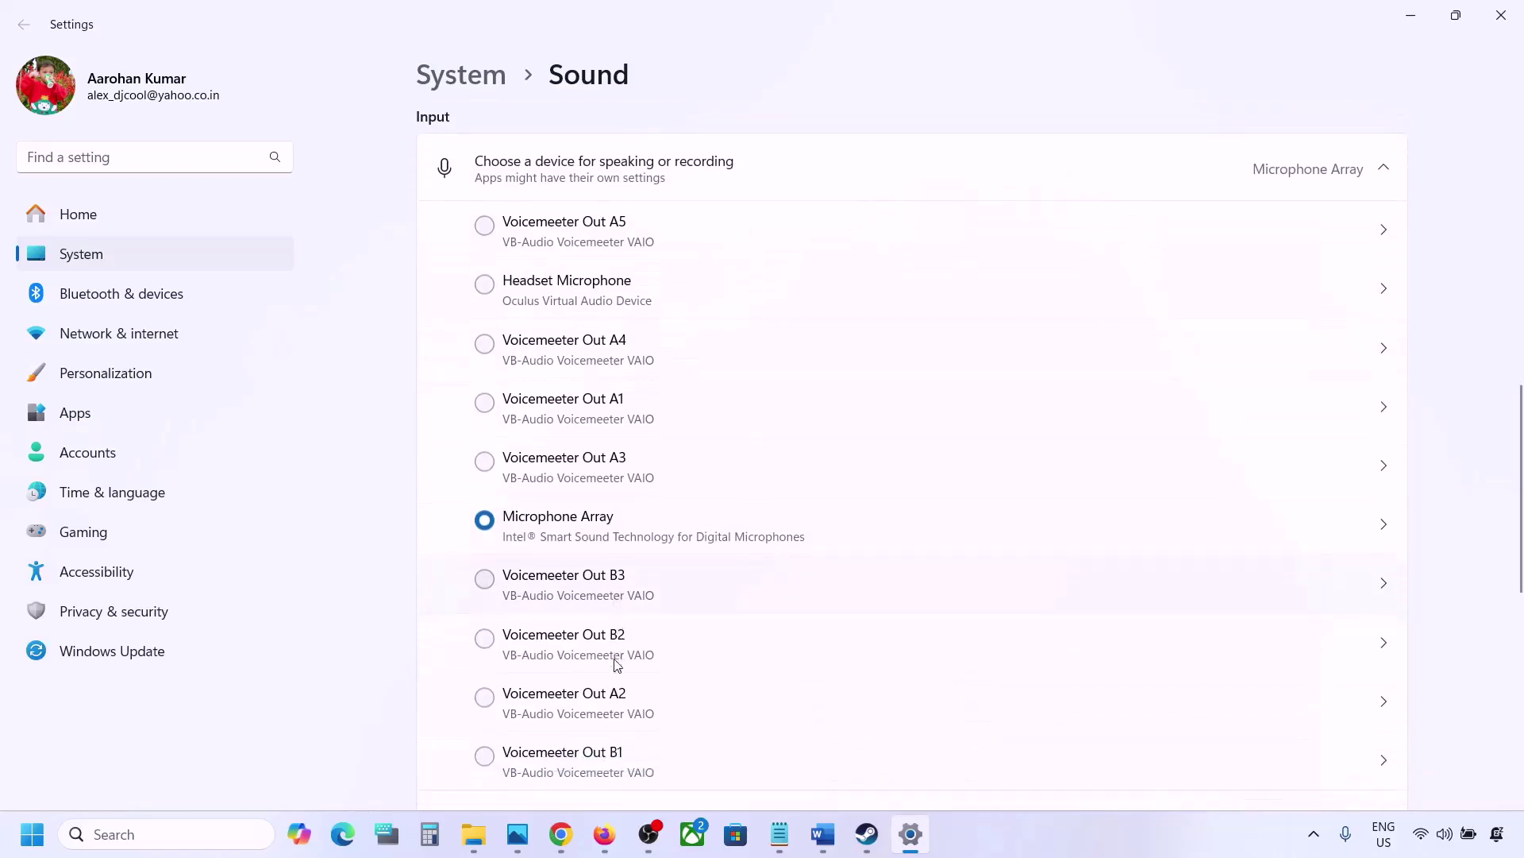
pyautogui.scroll(-1, 618, 665)
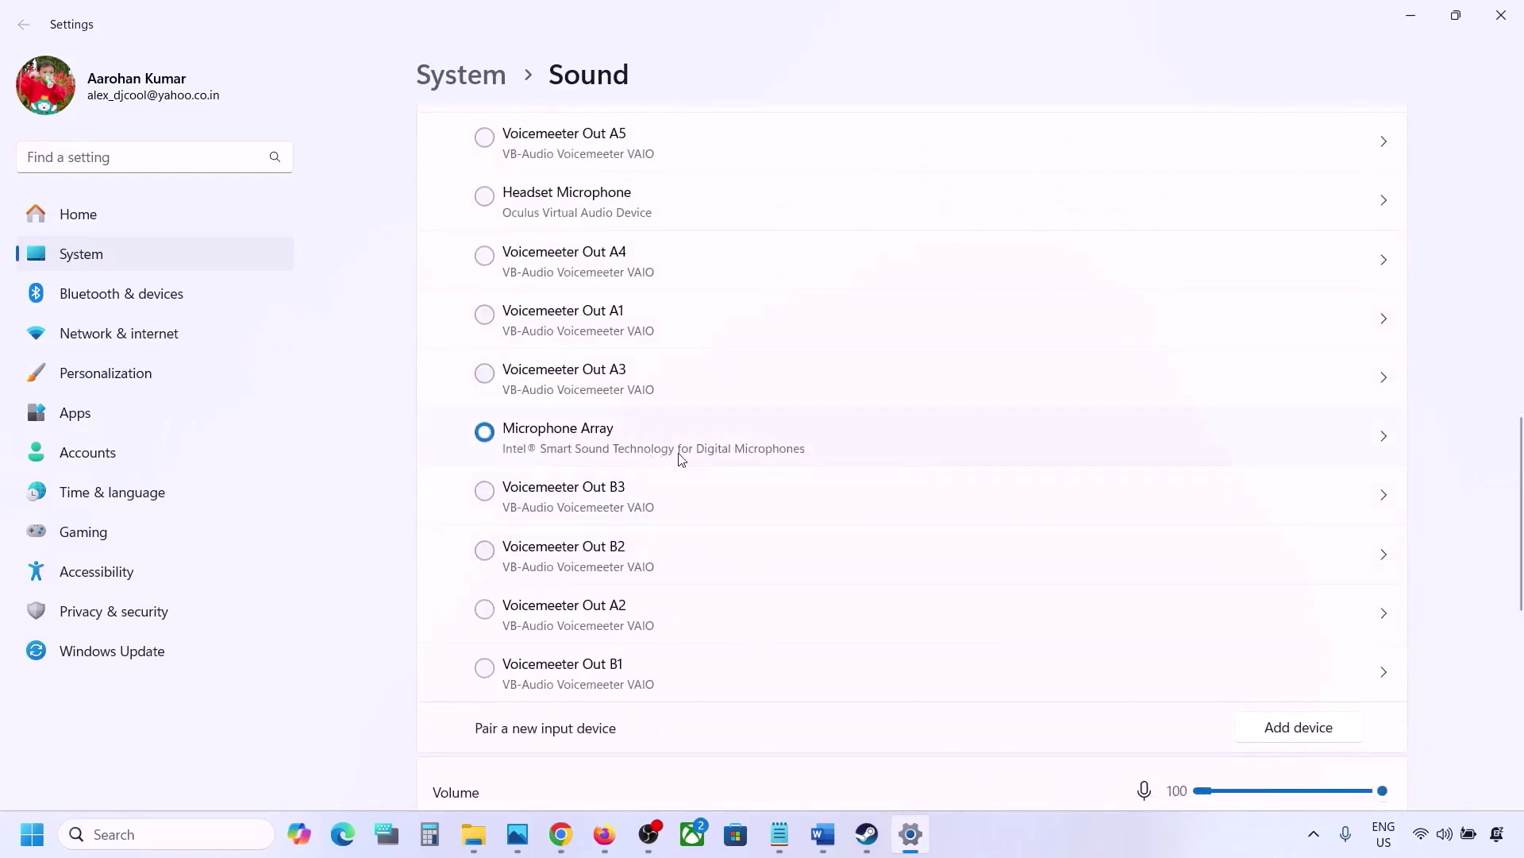
pyautogui.scroll(-3, 679, 458)
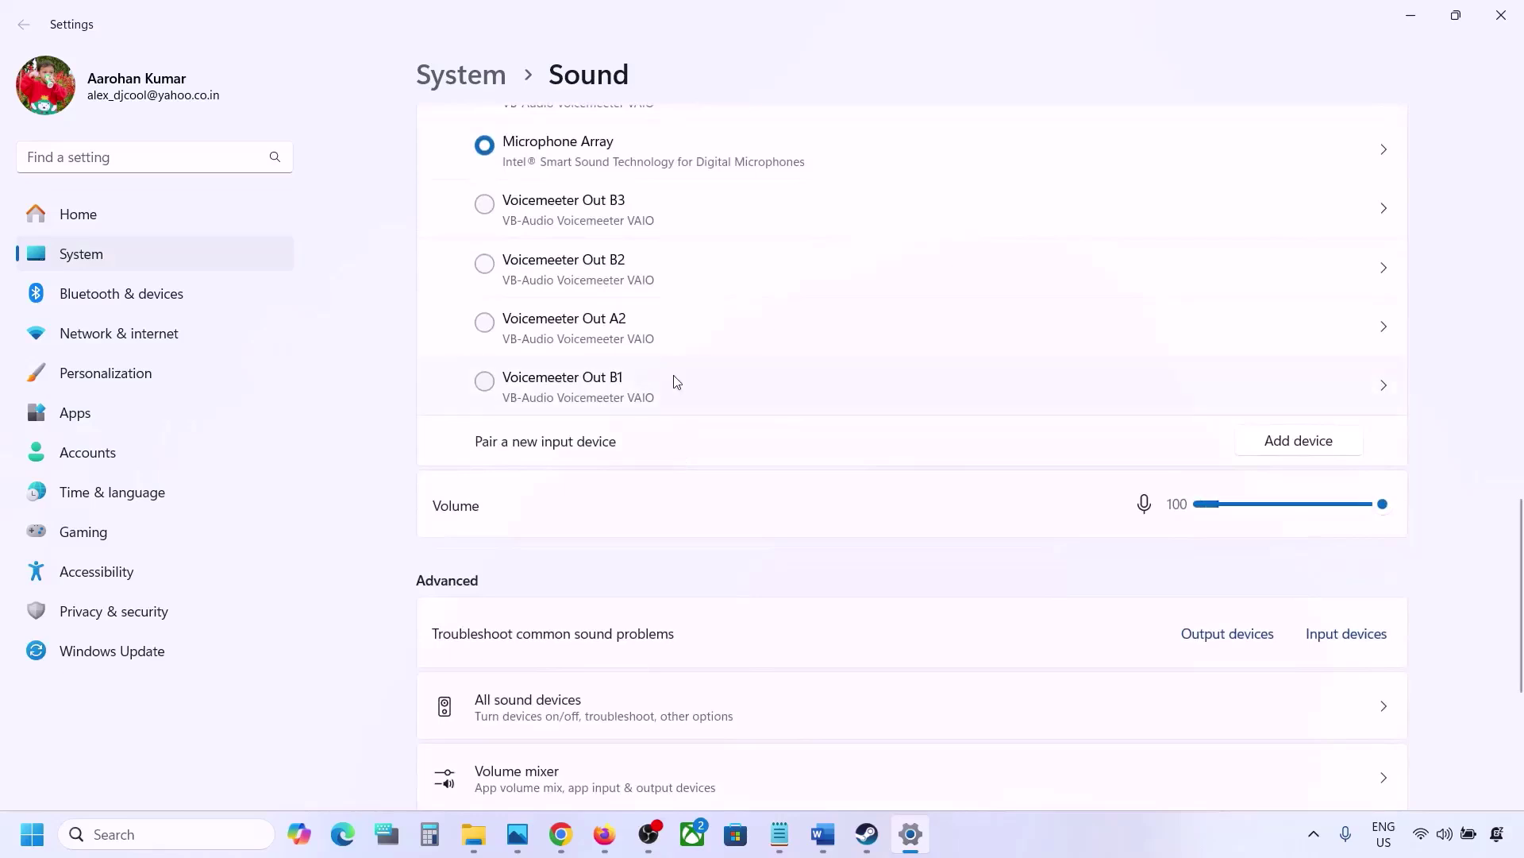
pyautogui.scroll(3, 677, 382)
pyautogui.scroll(-3, 617, 552)
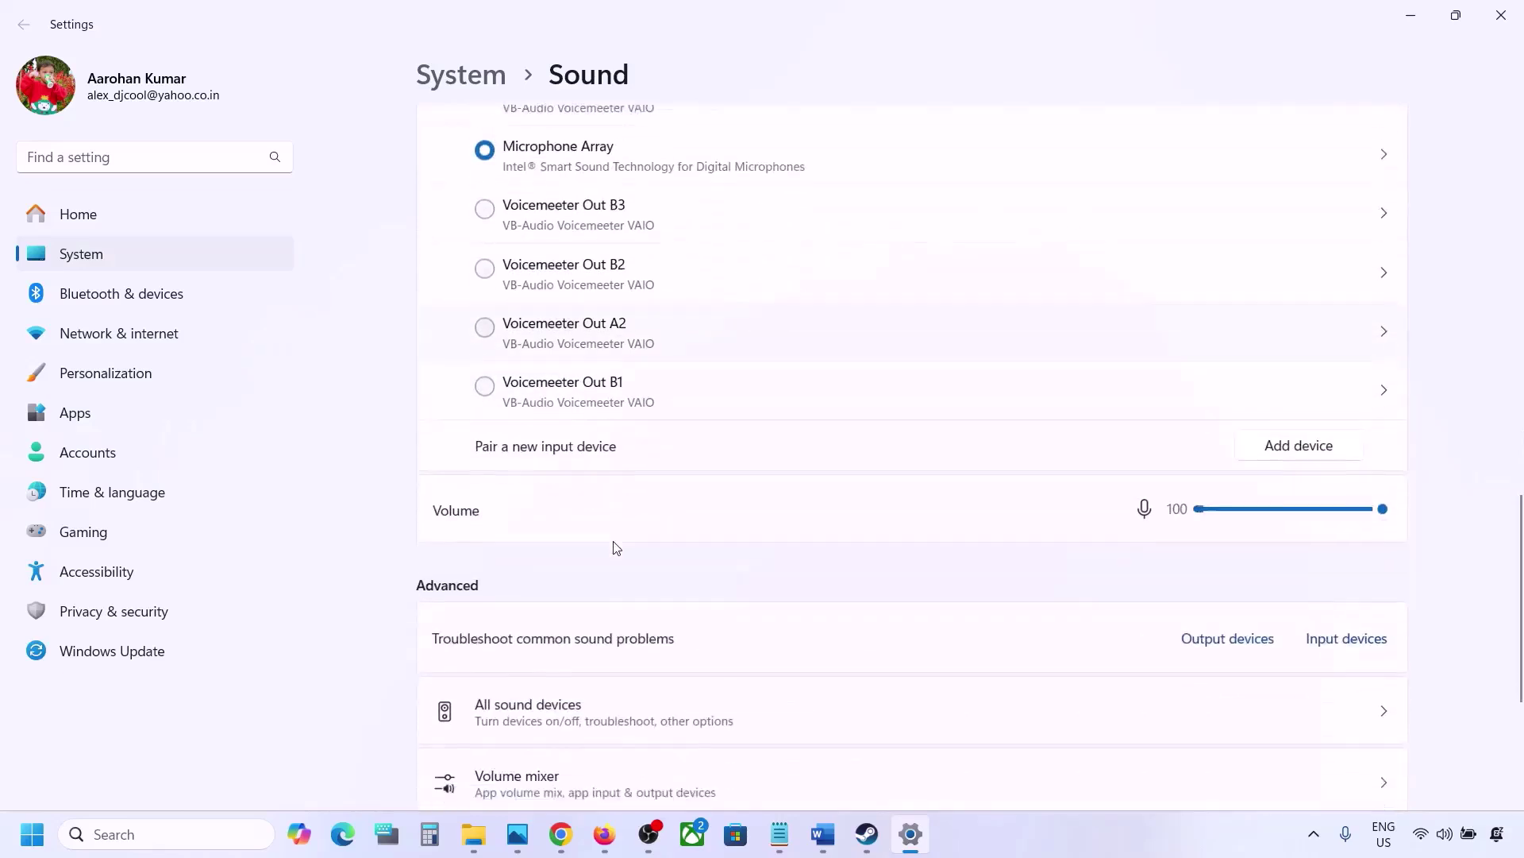
pyautogui.scroll(-1, 617, 548)
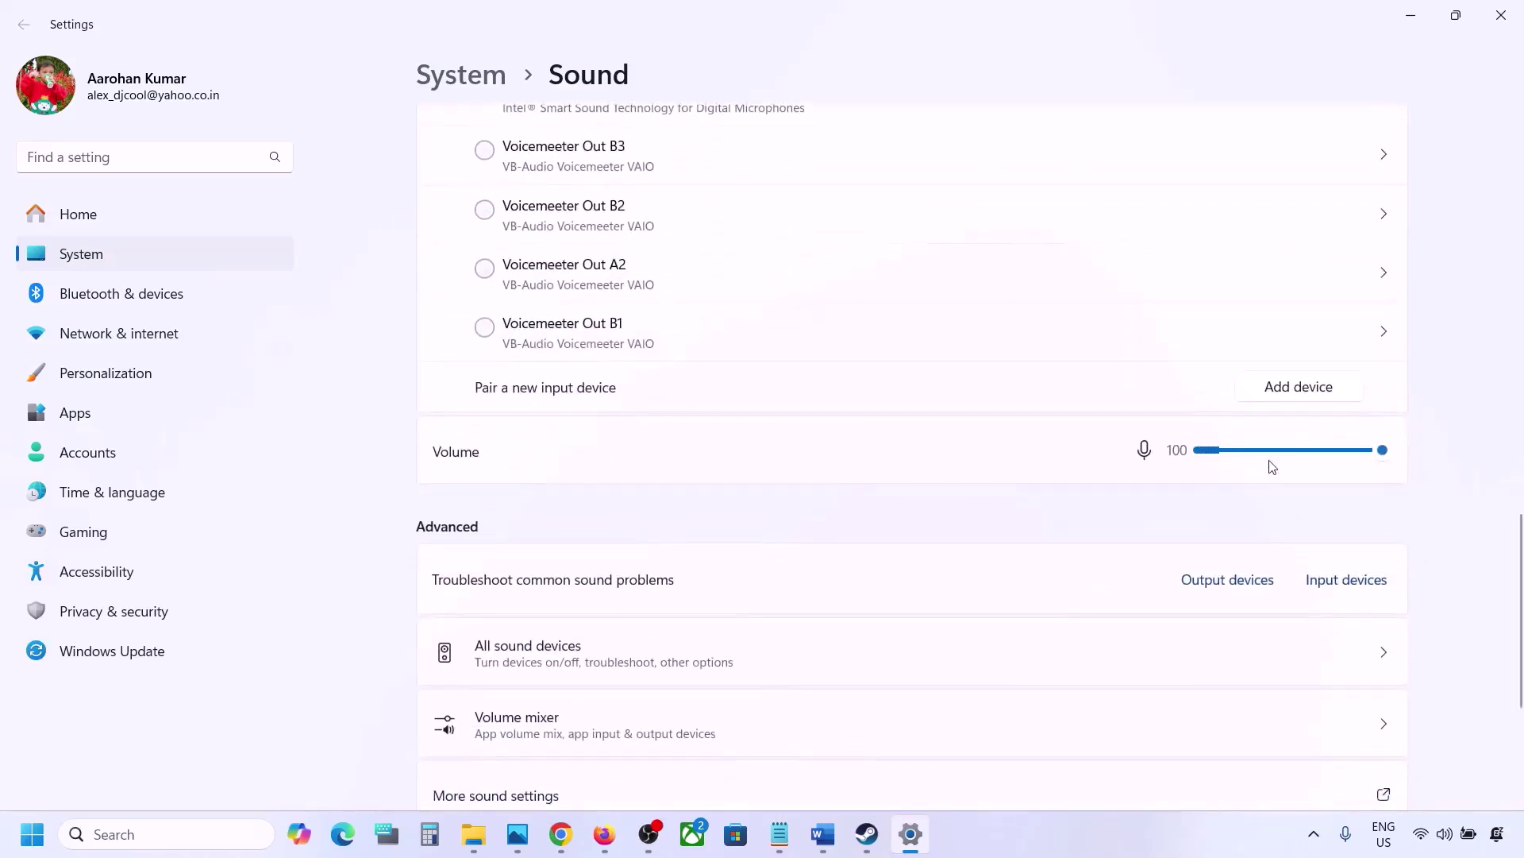
pyautogui.scroll(-2, 1005, 540)
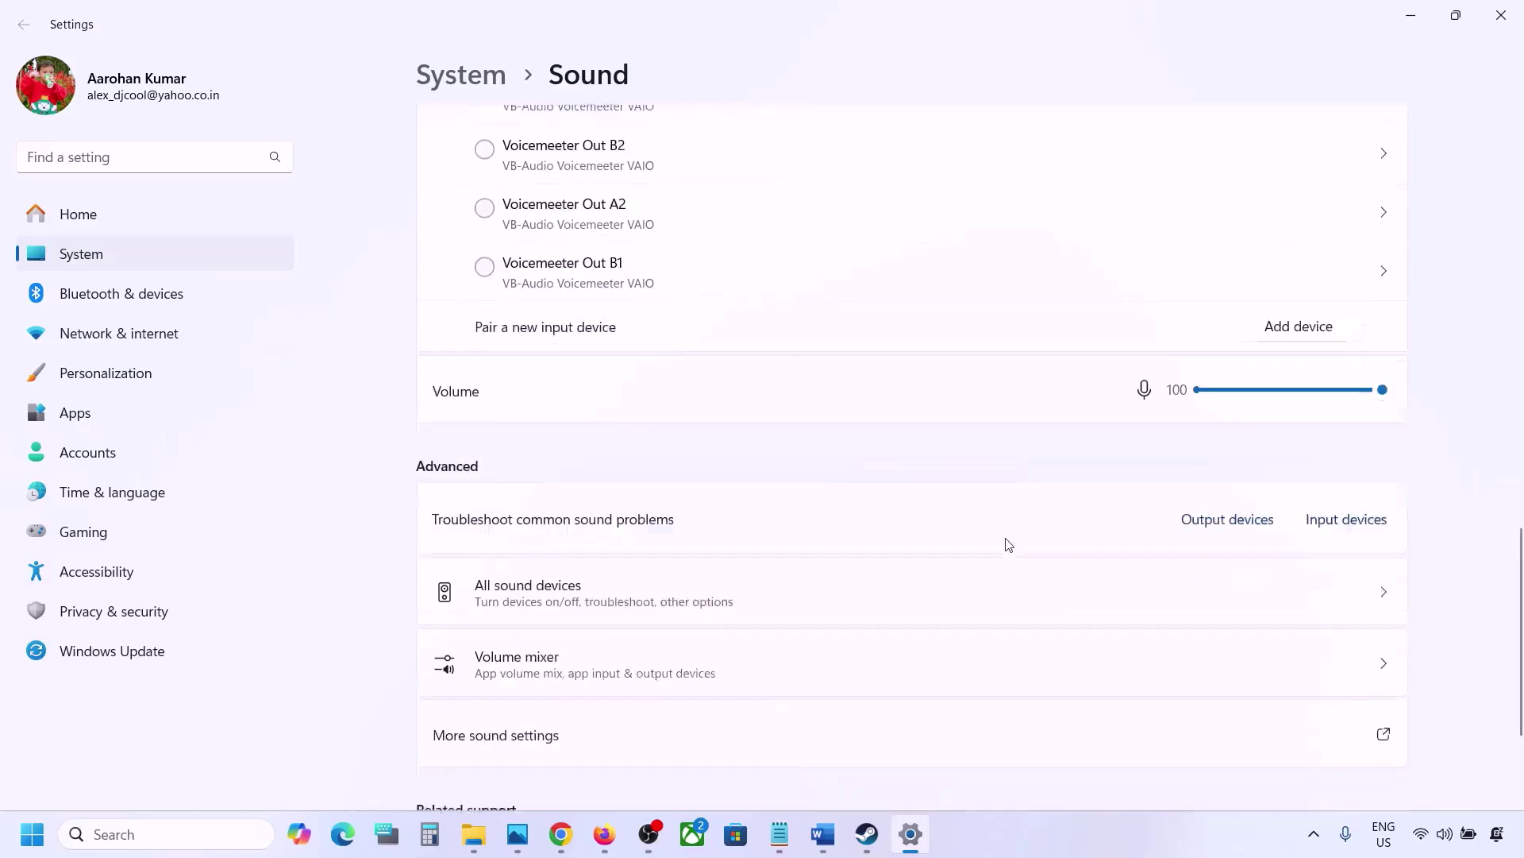
pyautogui.scroll(-3, 1065, 470)
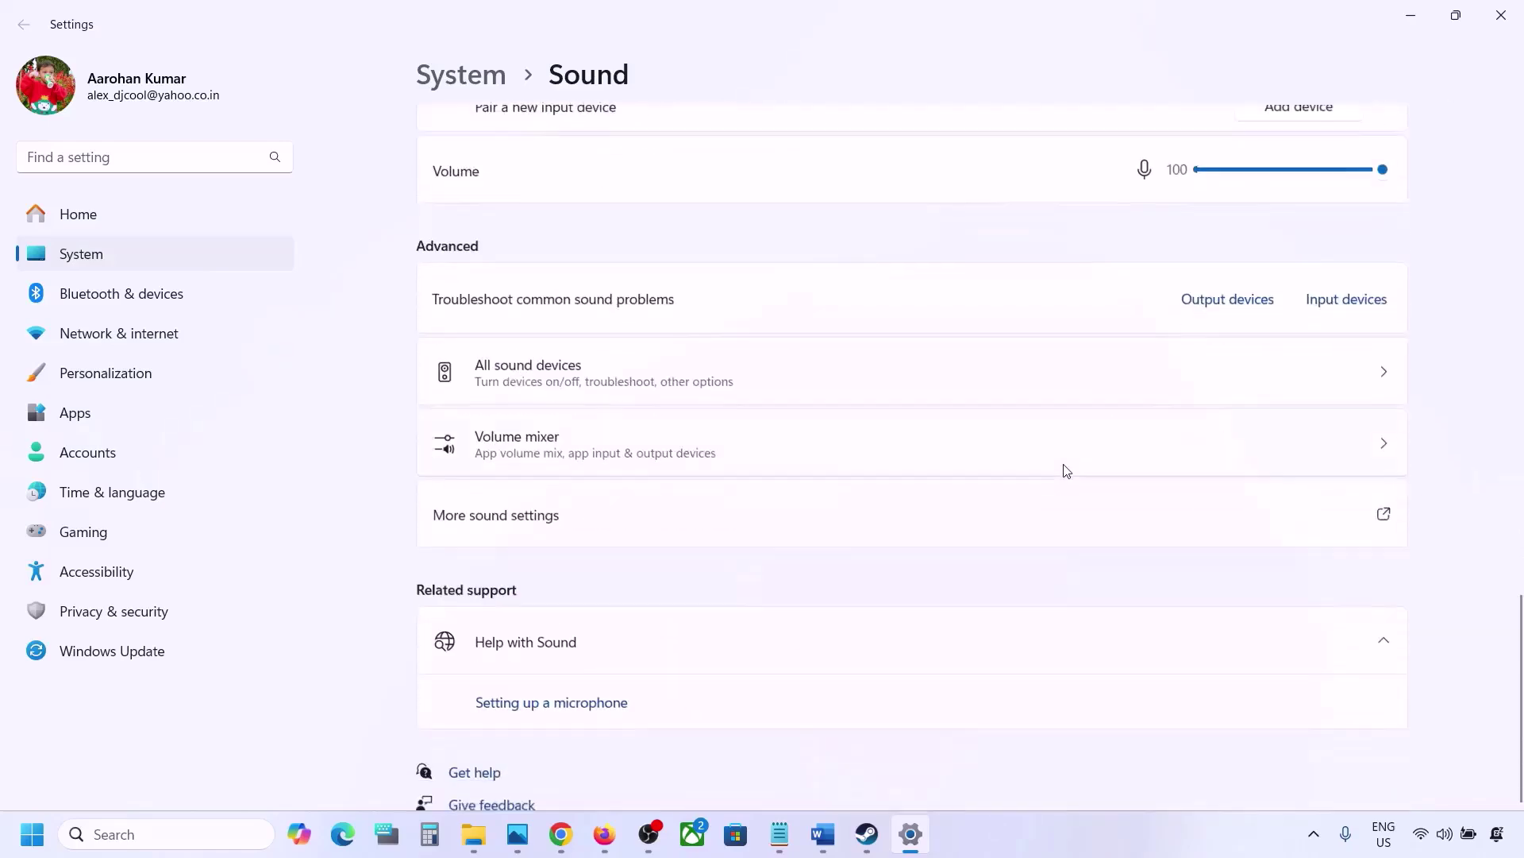
pyautogui.click(1501, 15)
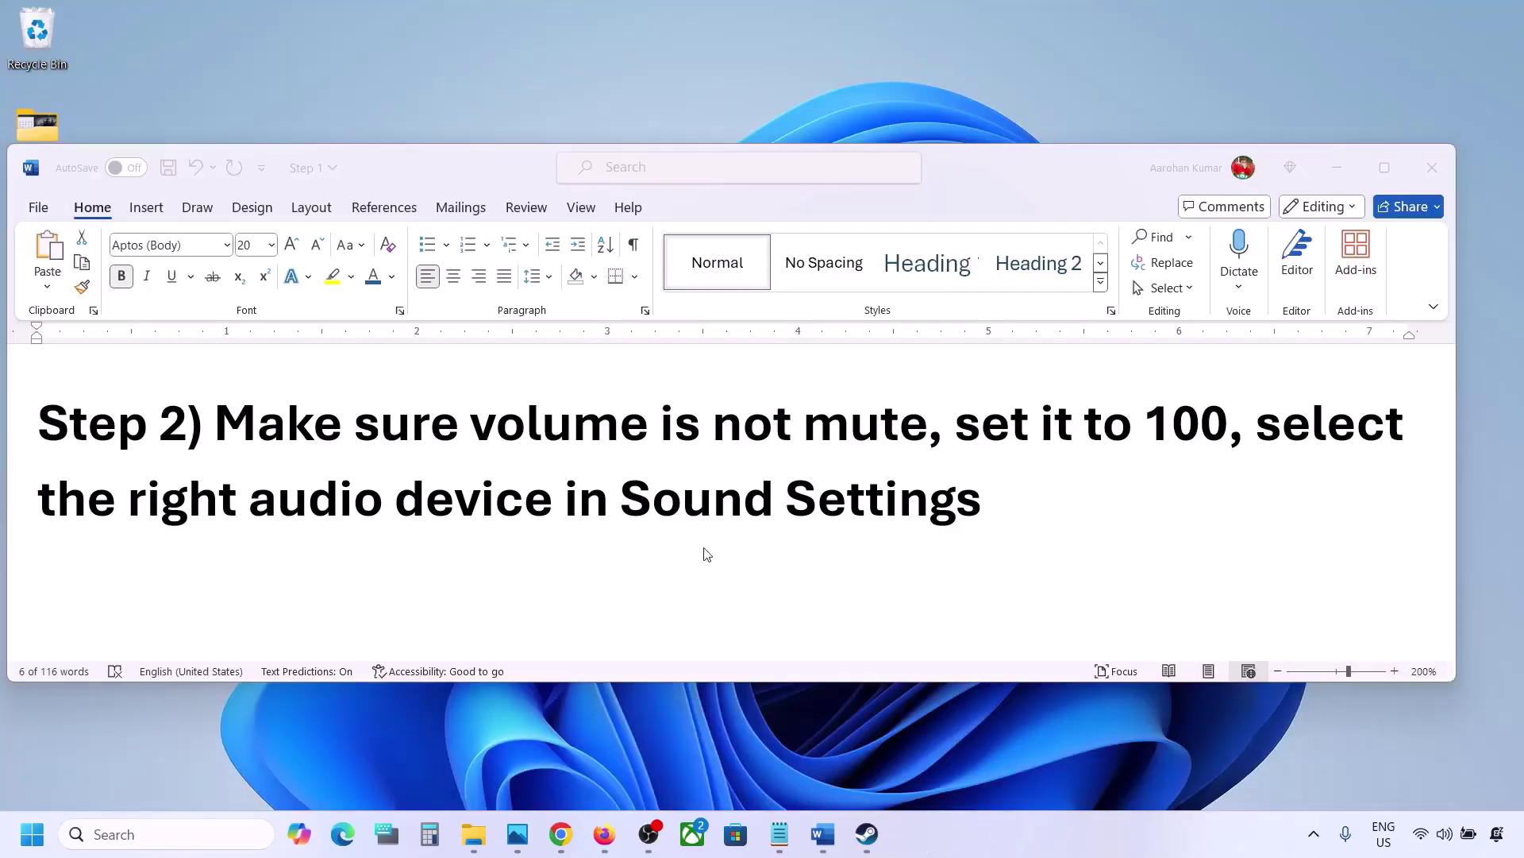
# Read Step 3 in the Word notes, highlighting "Restart the game" and "Restart PC"
pyautogui.scroll(-3, 707, 554)
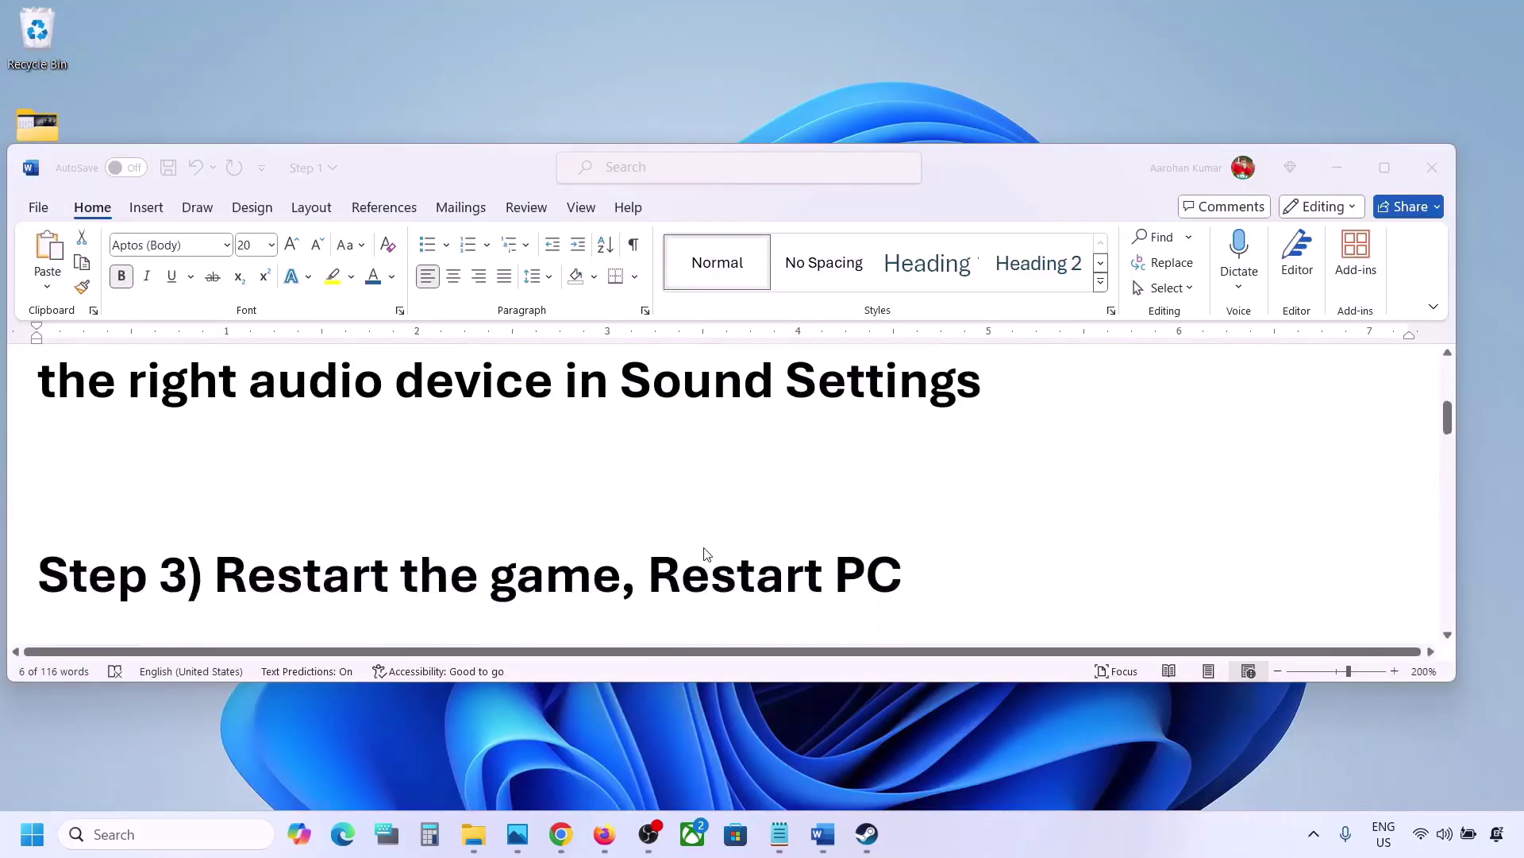
pyautogui.doubleClick(293, 536)
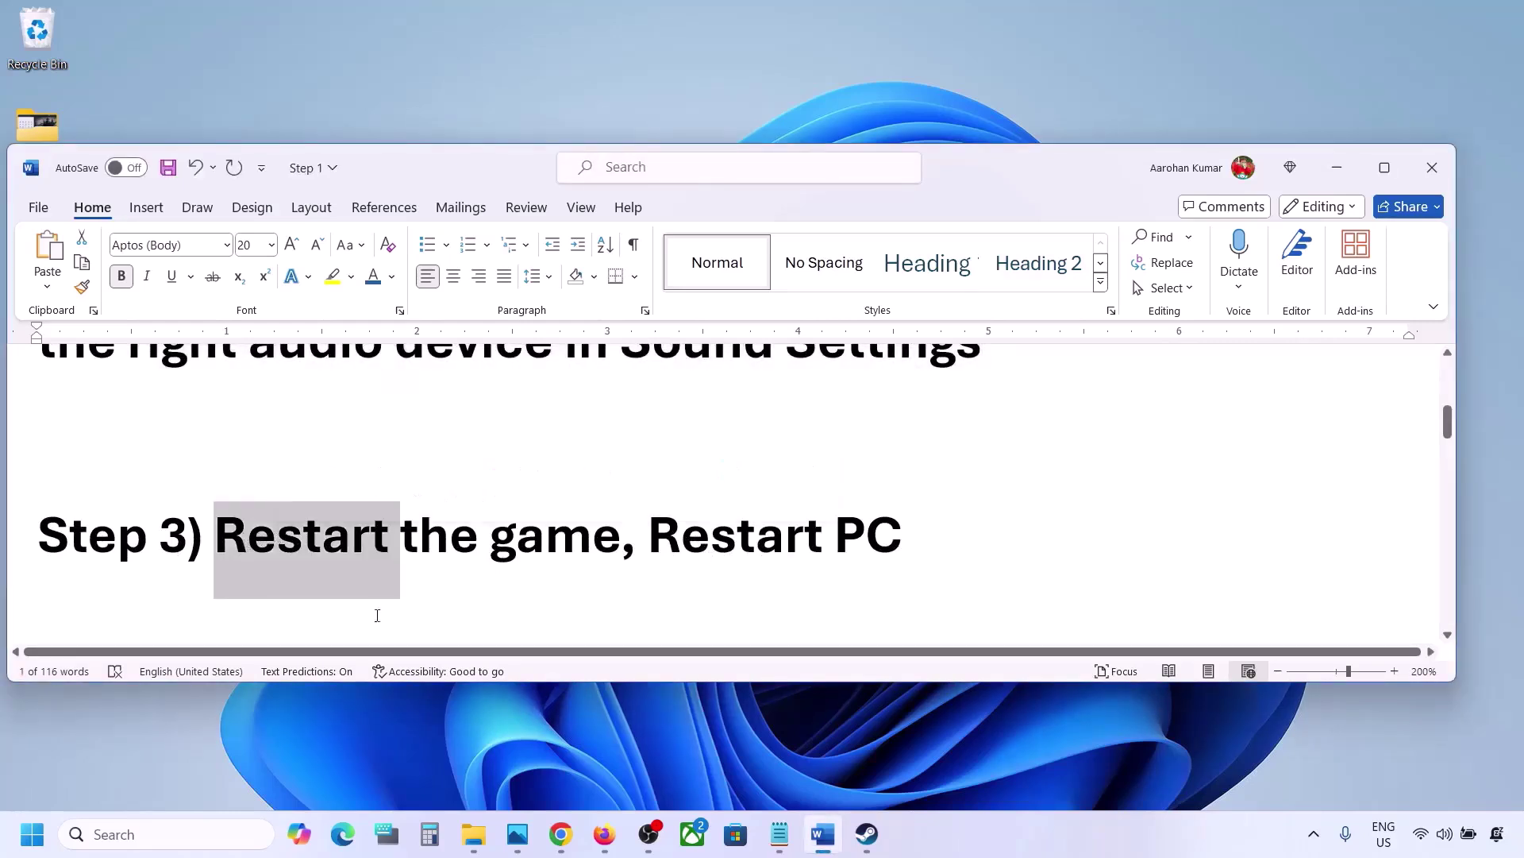
pyautogui.click(432, 530)
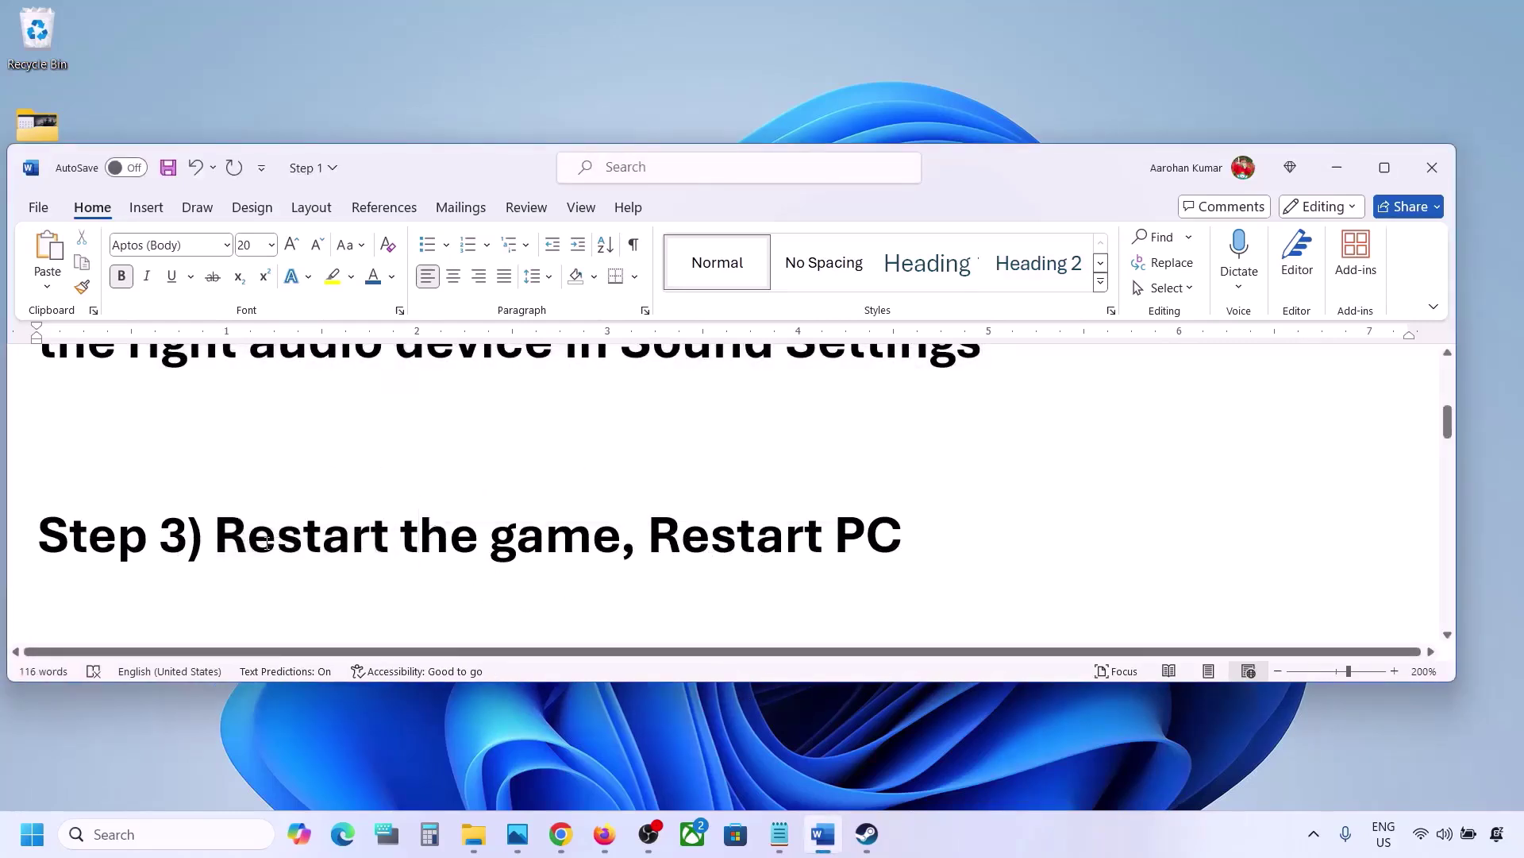
pyautogui.moveTo(242, 540); pyautogui.dragTo(508, 518)
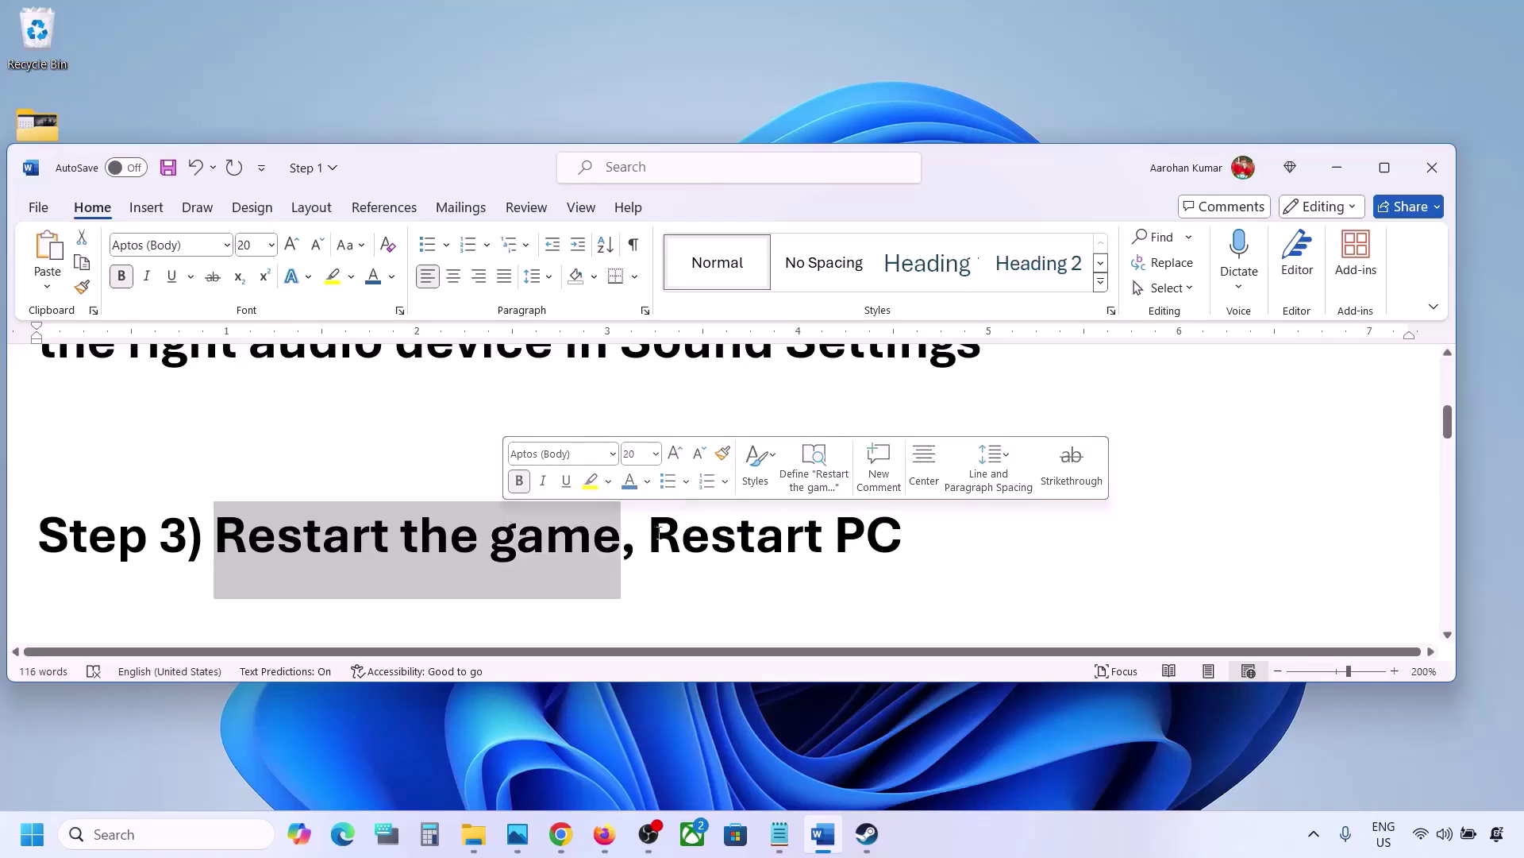
pyautogui.moveTo(647, 539); pyautogui.dragTo(902, 527)
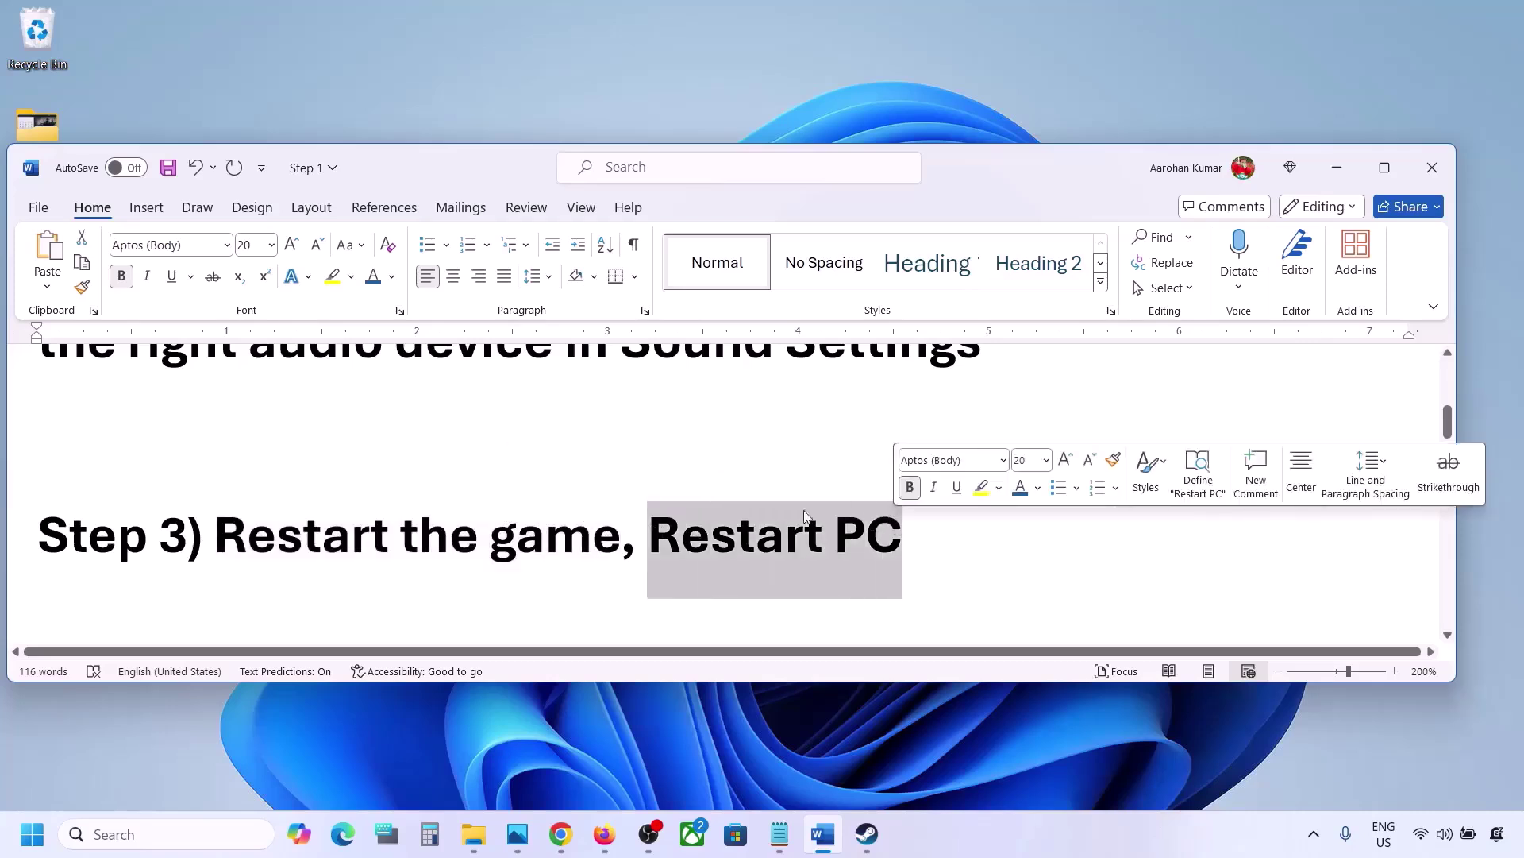
# Read Step 4 in the notes, highlighting the instruction to set the sound sample rate to 48/44k Hz
pyautogui.scroll(-3, 481, 521)
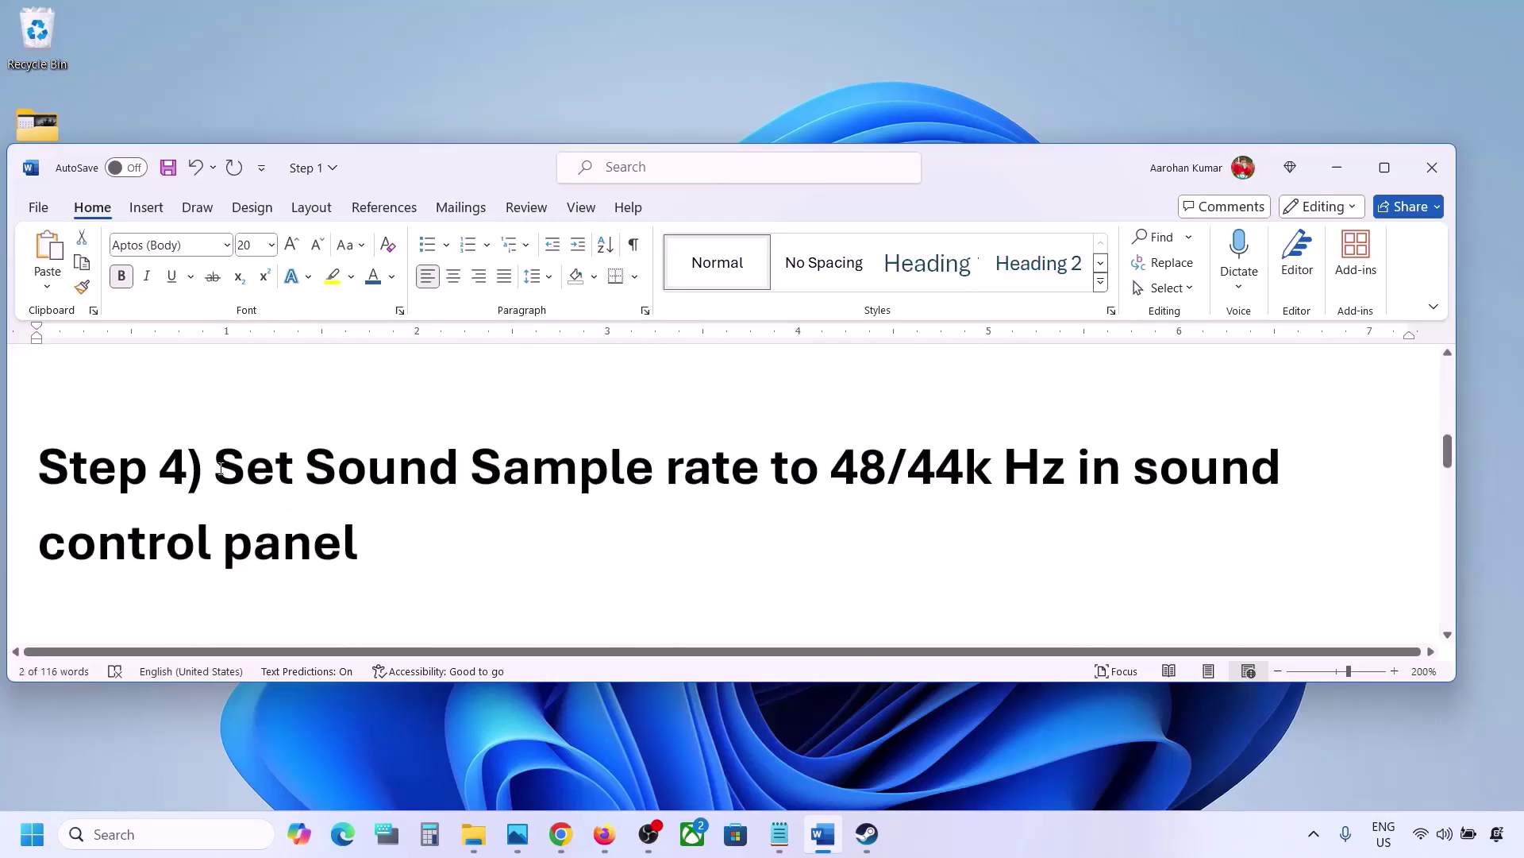
pyautogui.moveTo(221, 469); pyautogui.dragTo(972, 471)
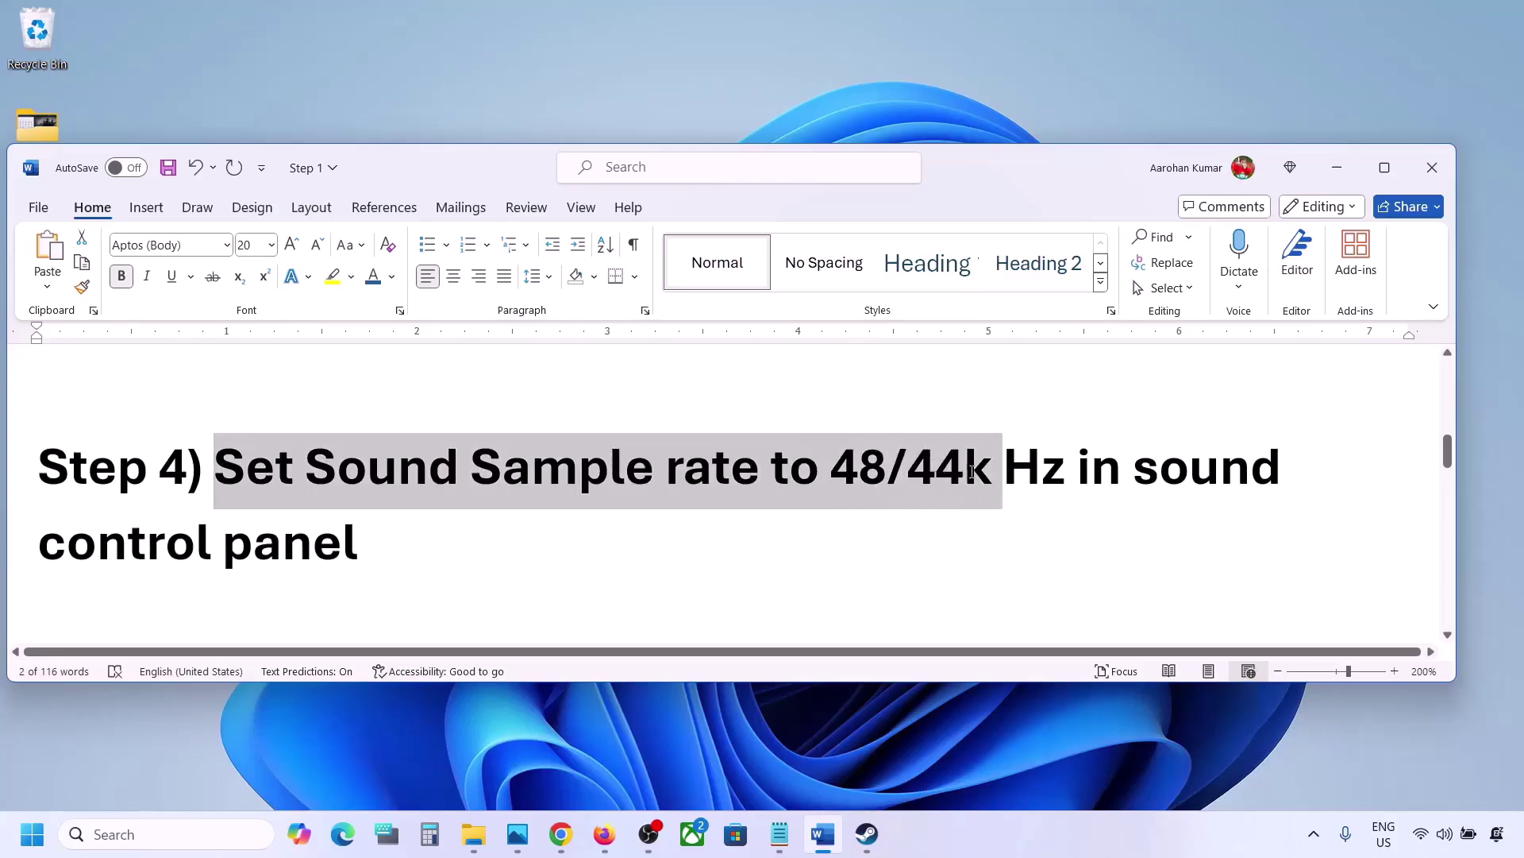
pyautogui.click(965, 471)
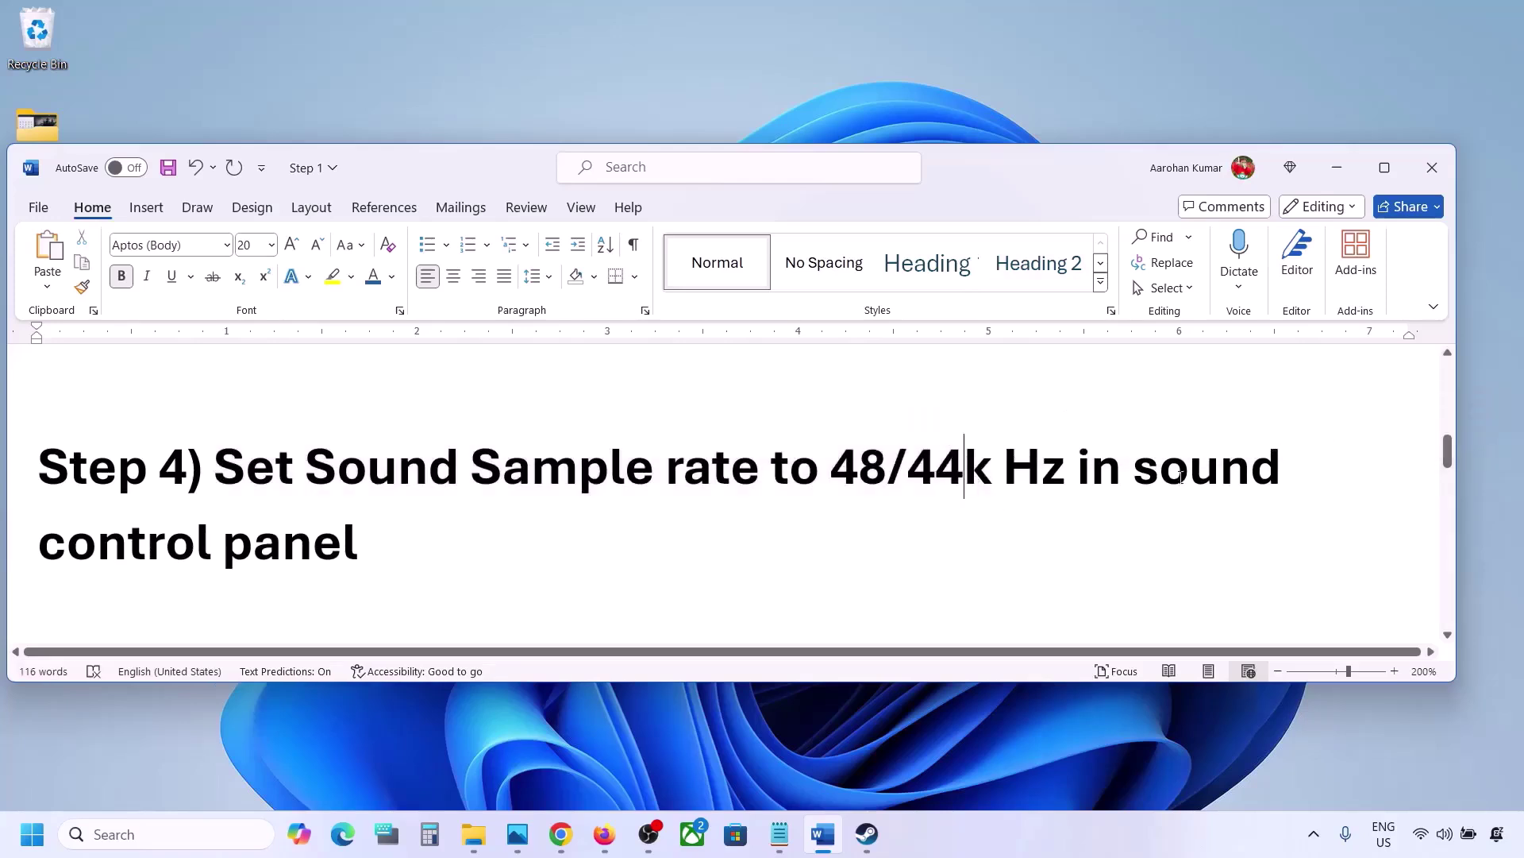
# Search Windows for "control", open Control Panel and bring up the Sound dialog from Hardware and Sound
pyautogui.click(102, 834)
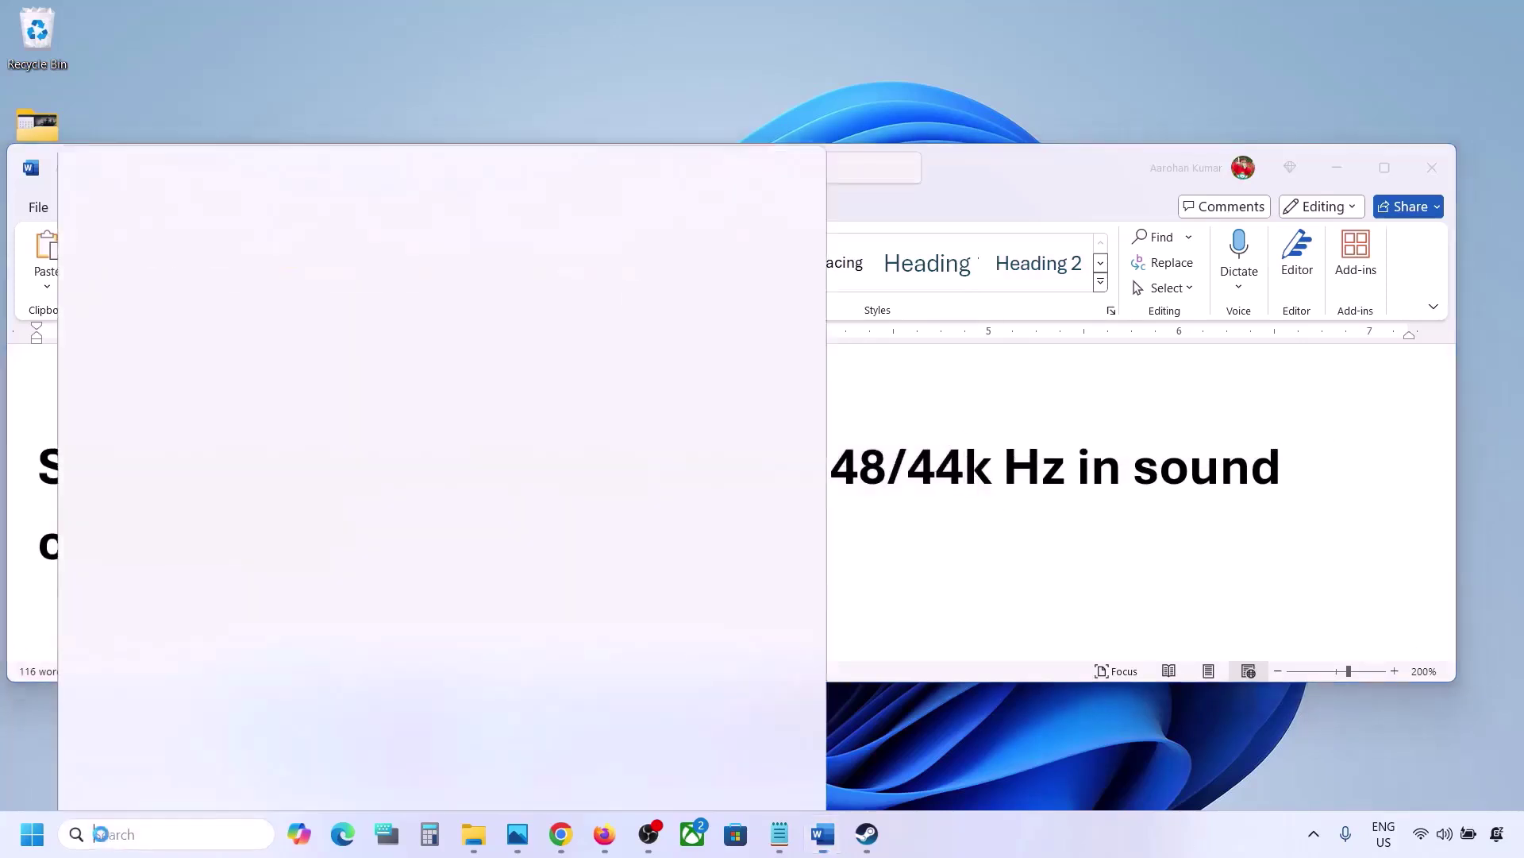
pyautogui.write('control')
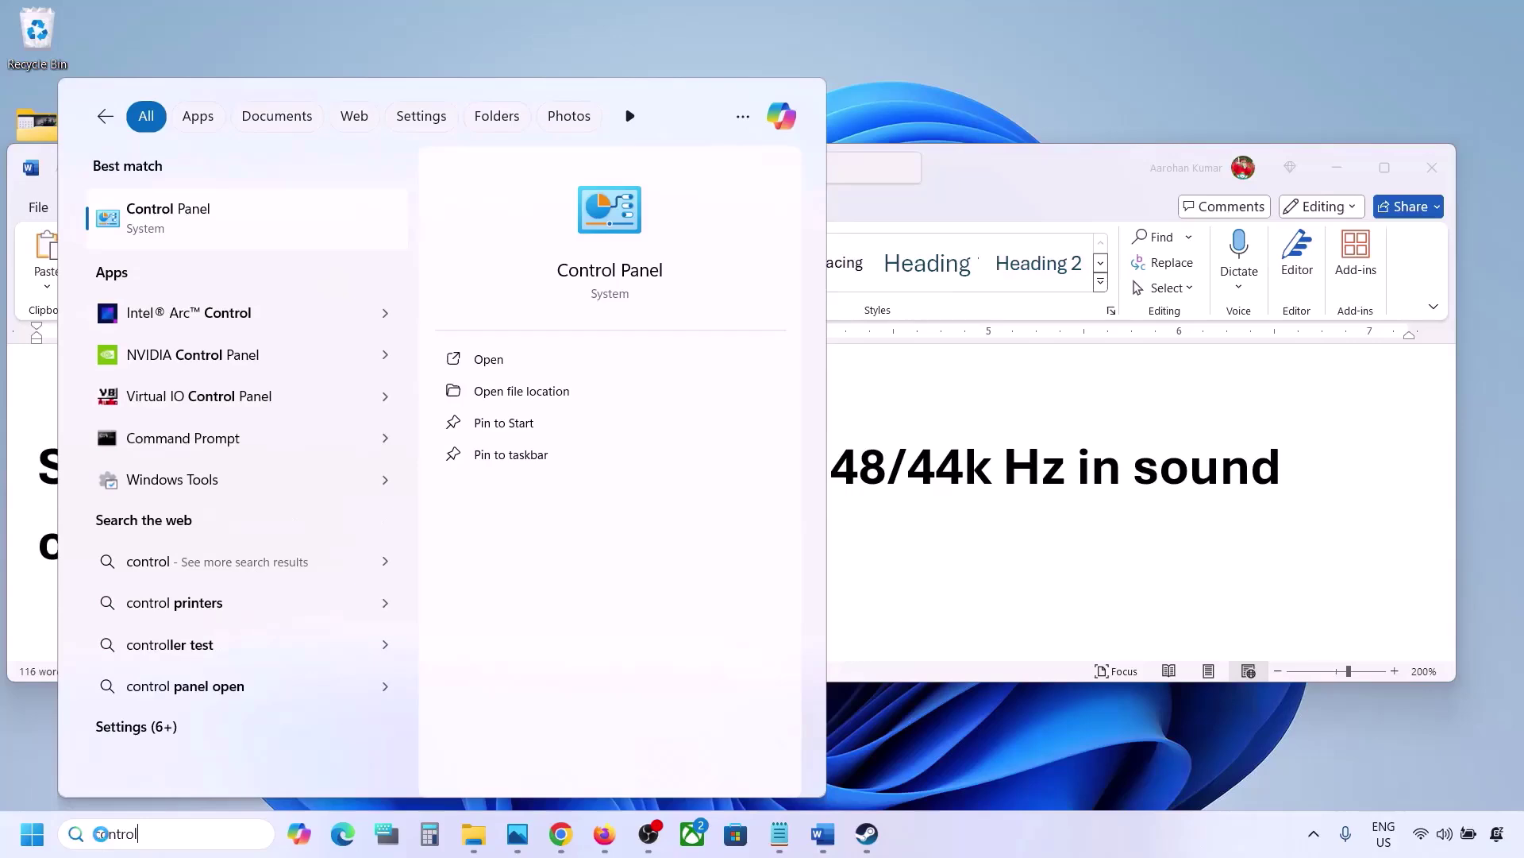
pyautogui.press('Return')
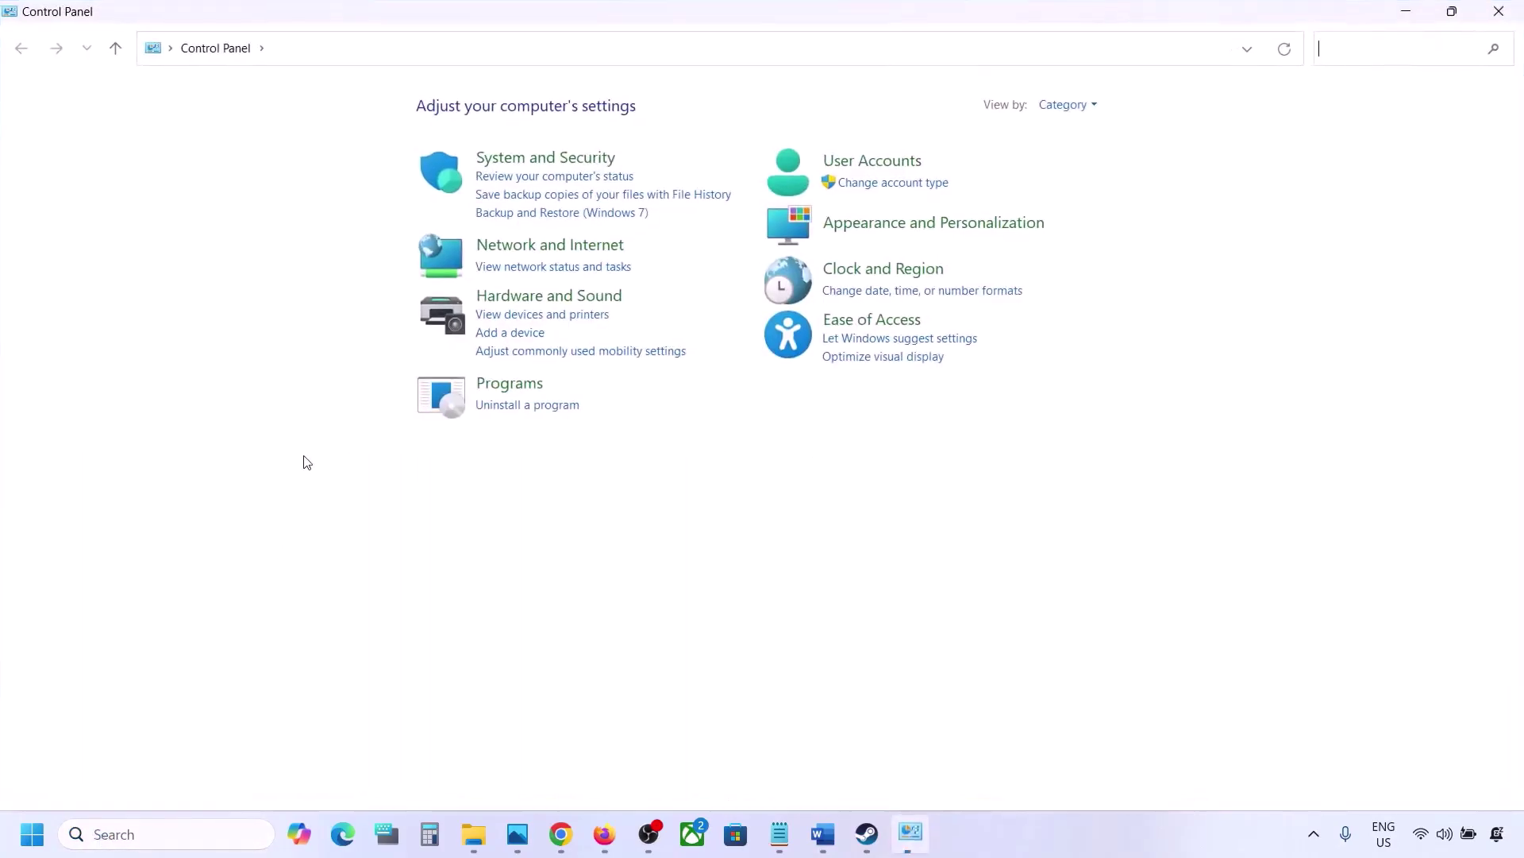
pyautogui.click(567, 300)
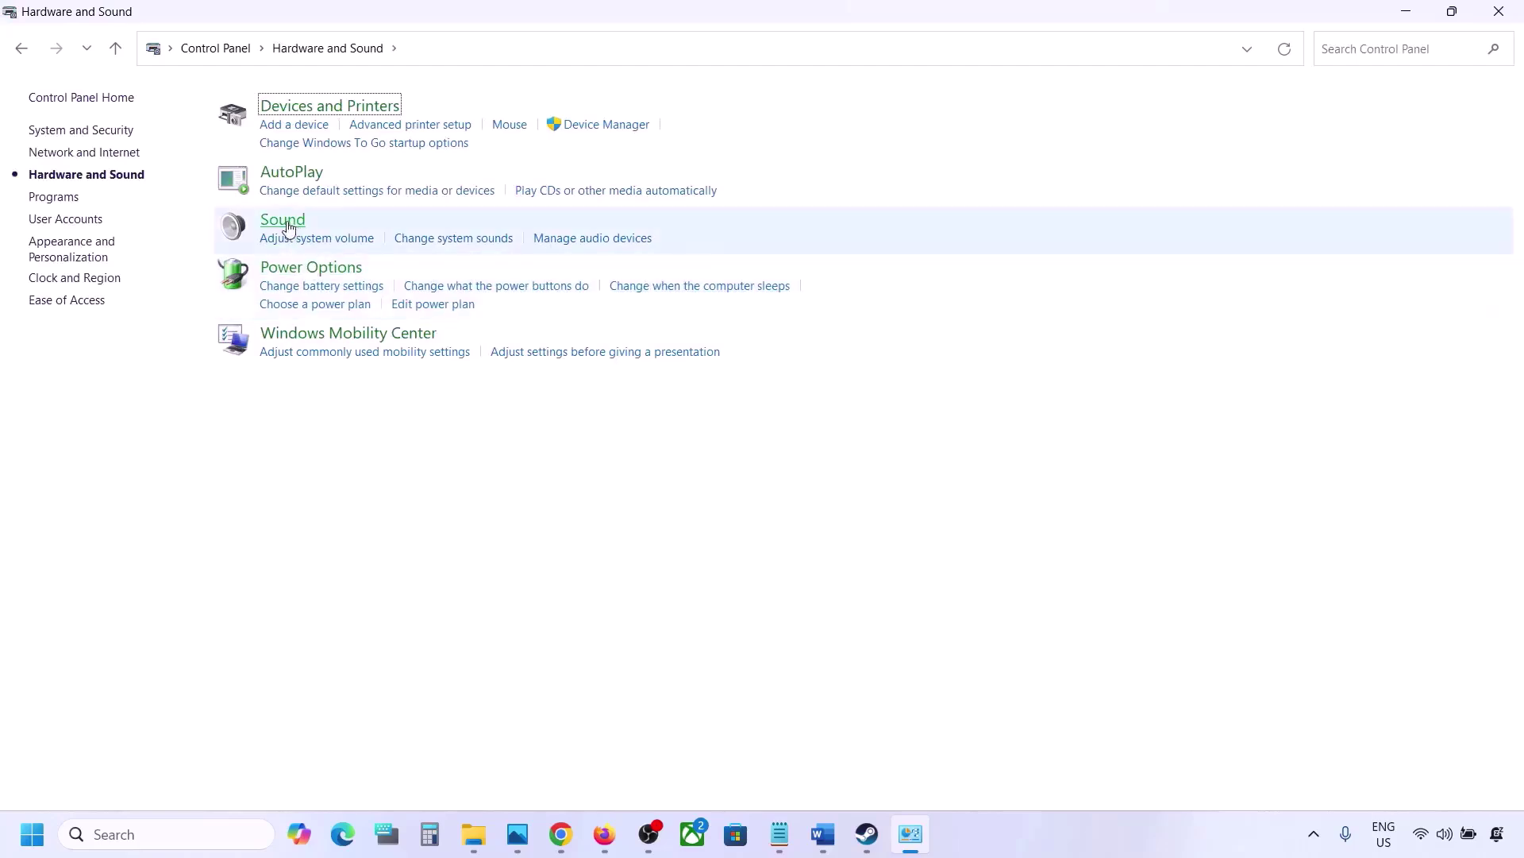
pyautogui.click(287, 228)
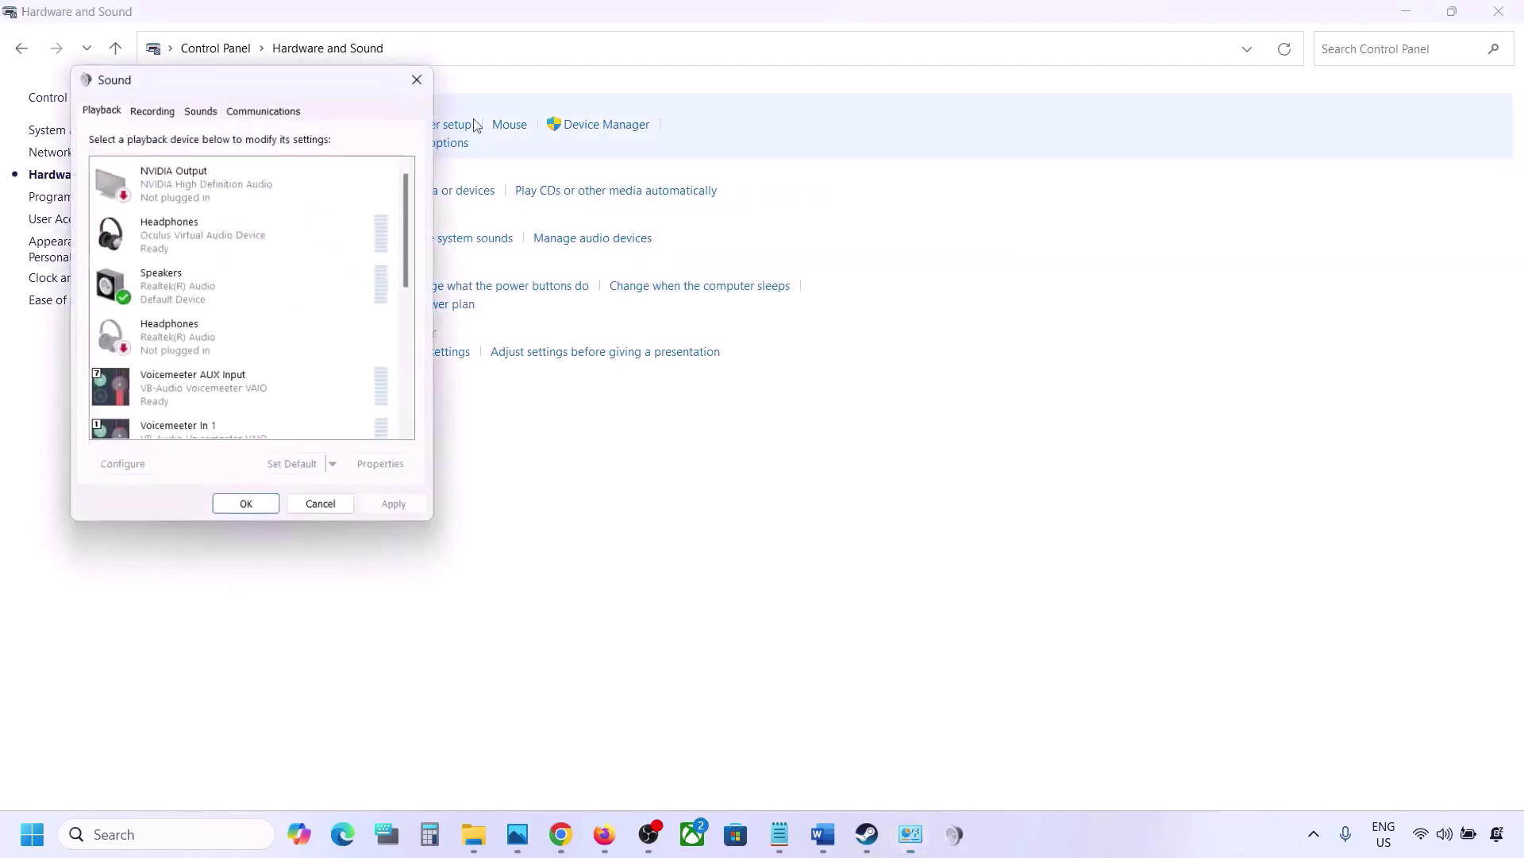
pyautogui.moveTo(299, 95); pyautogui.dragTo(688, 199)
# Open the advanced properties of the Realtek(R) Audio Speakers playback device
pyautogui.click(831, 832)
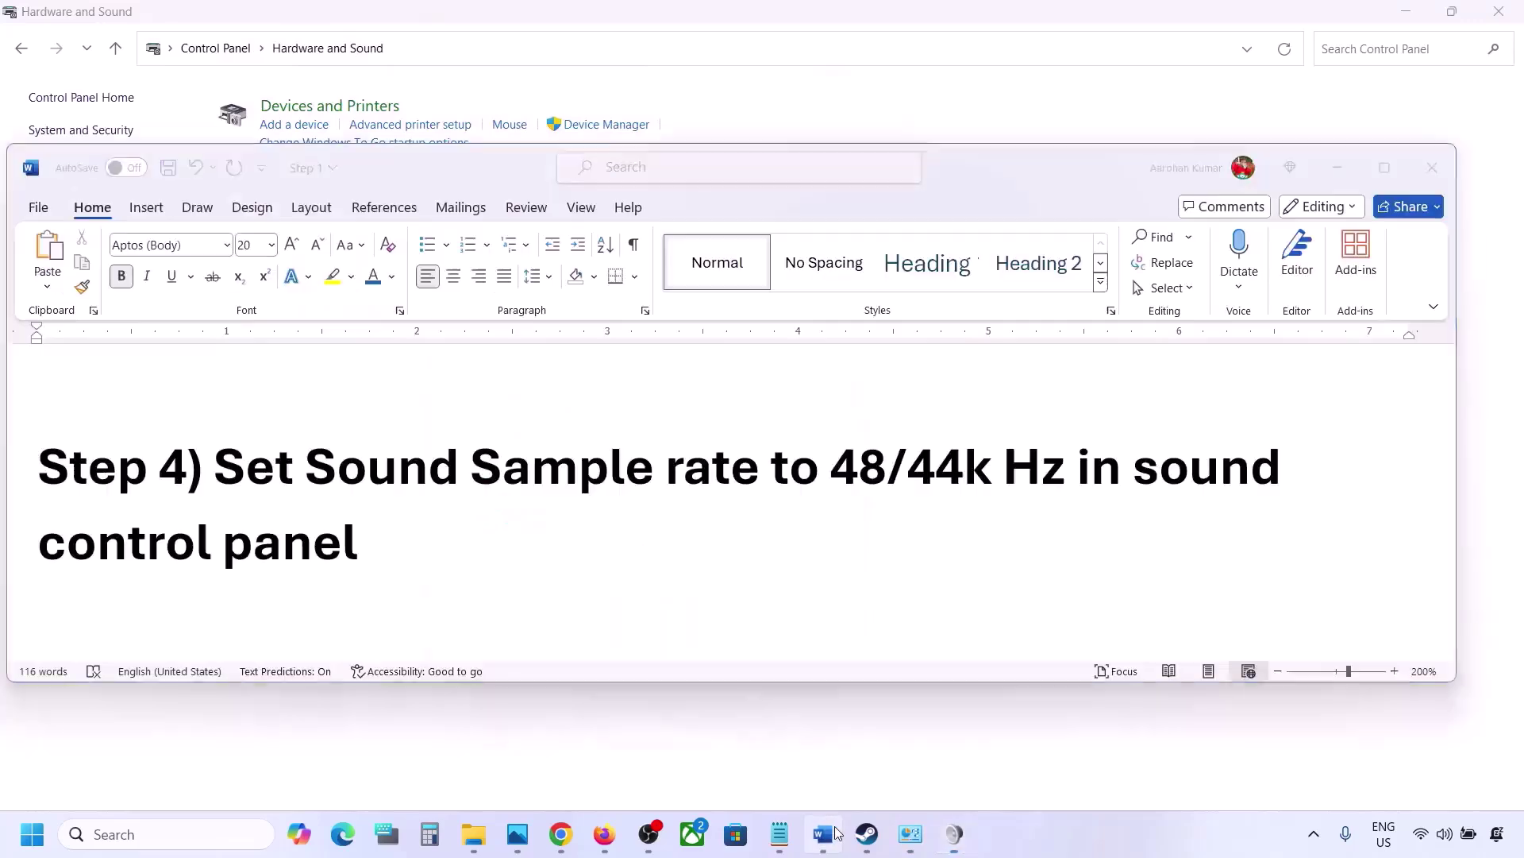
pyautogui.click(826, 832)
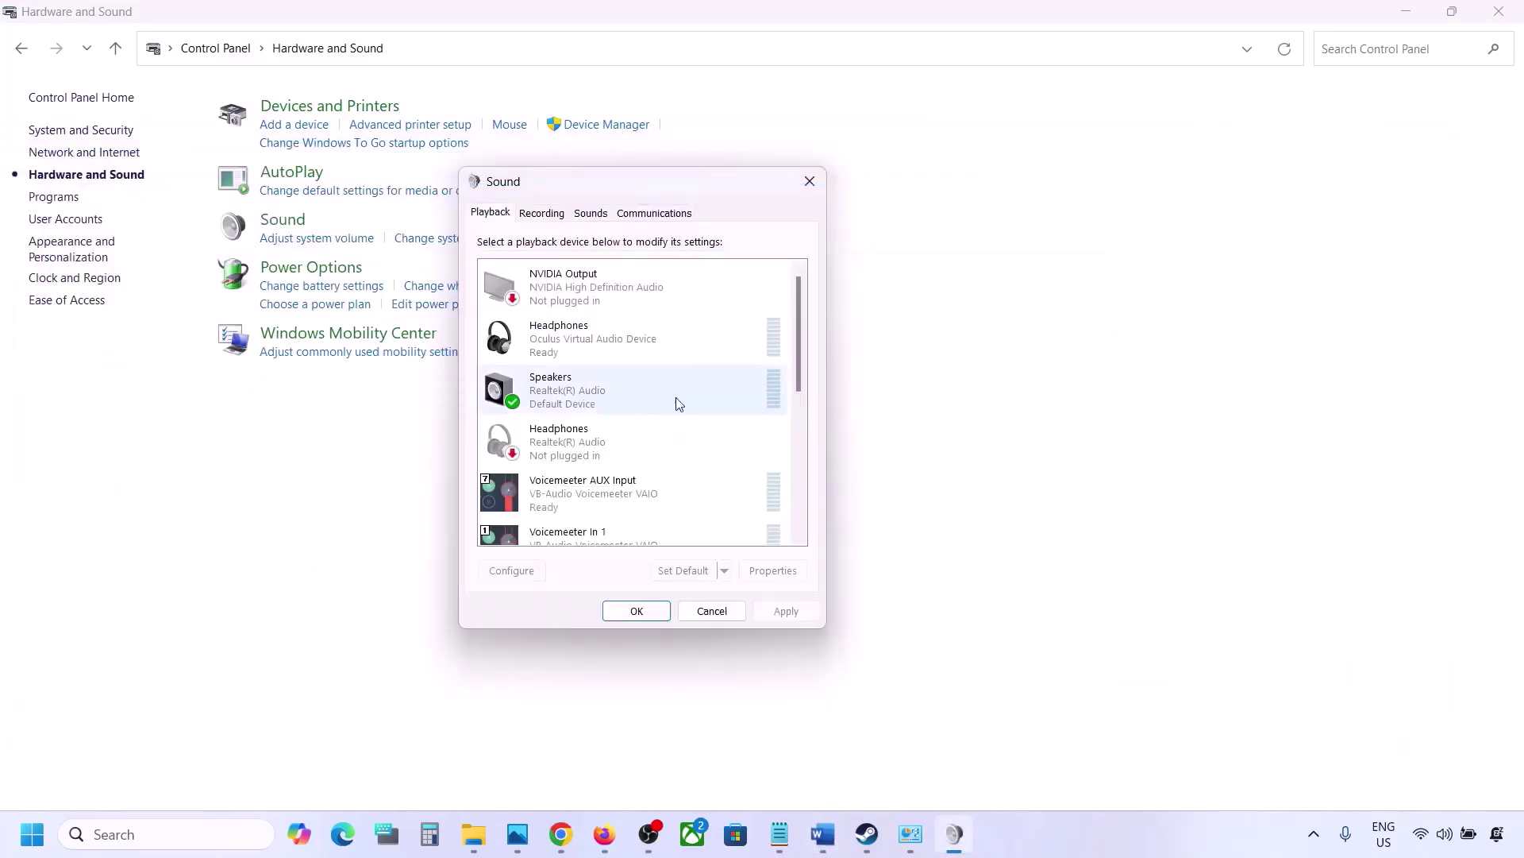
pyautogui.click(562, 399)
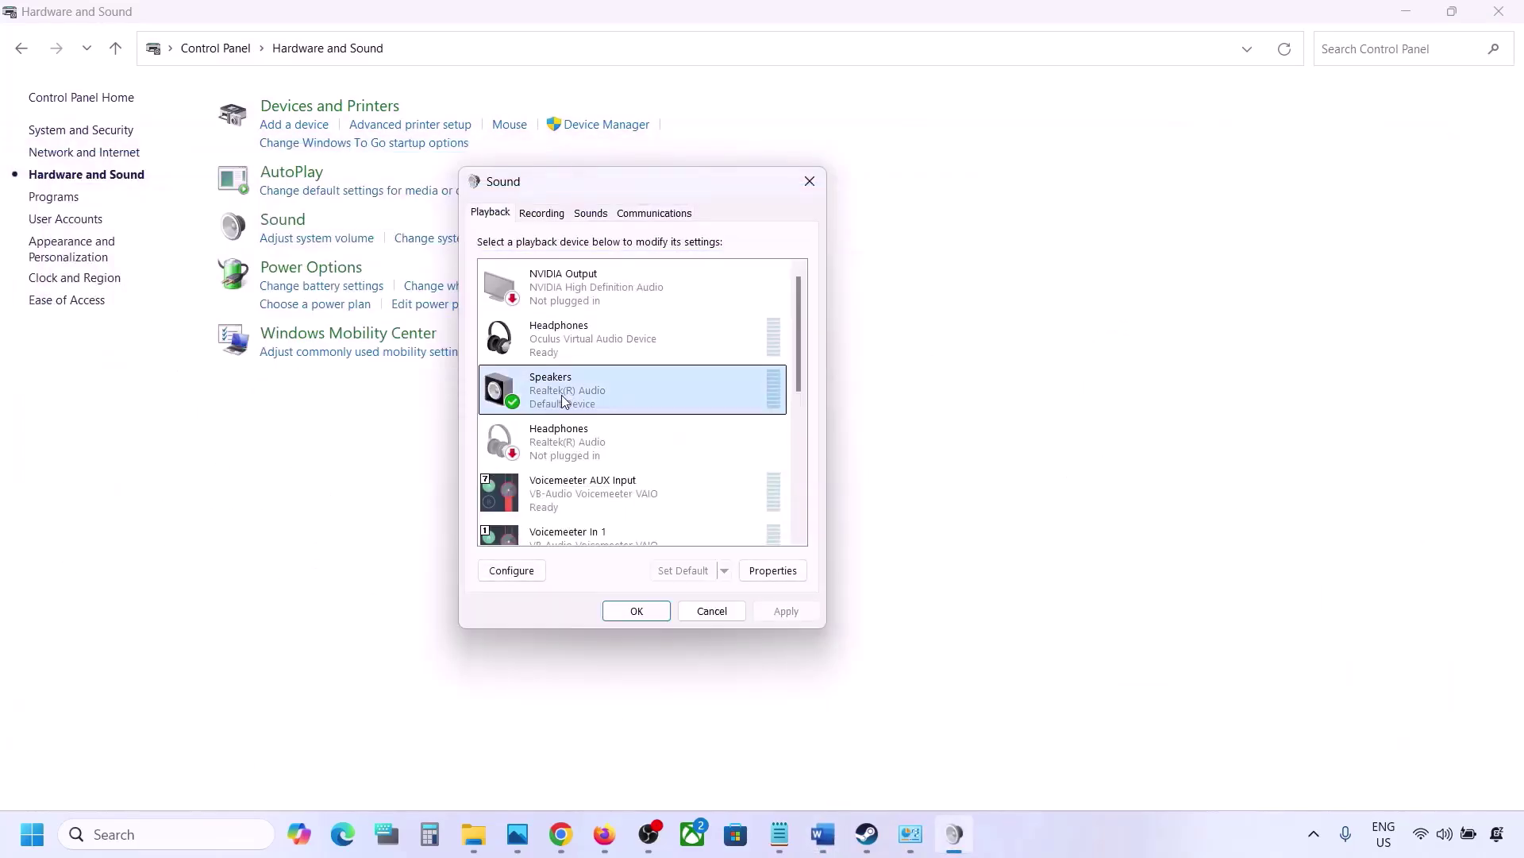
pyautogui.rightClick(645, 397)
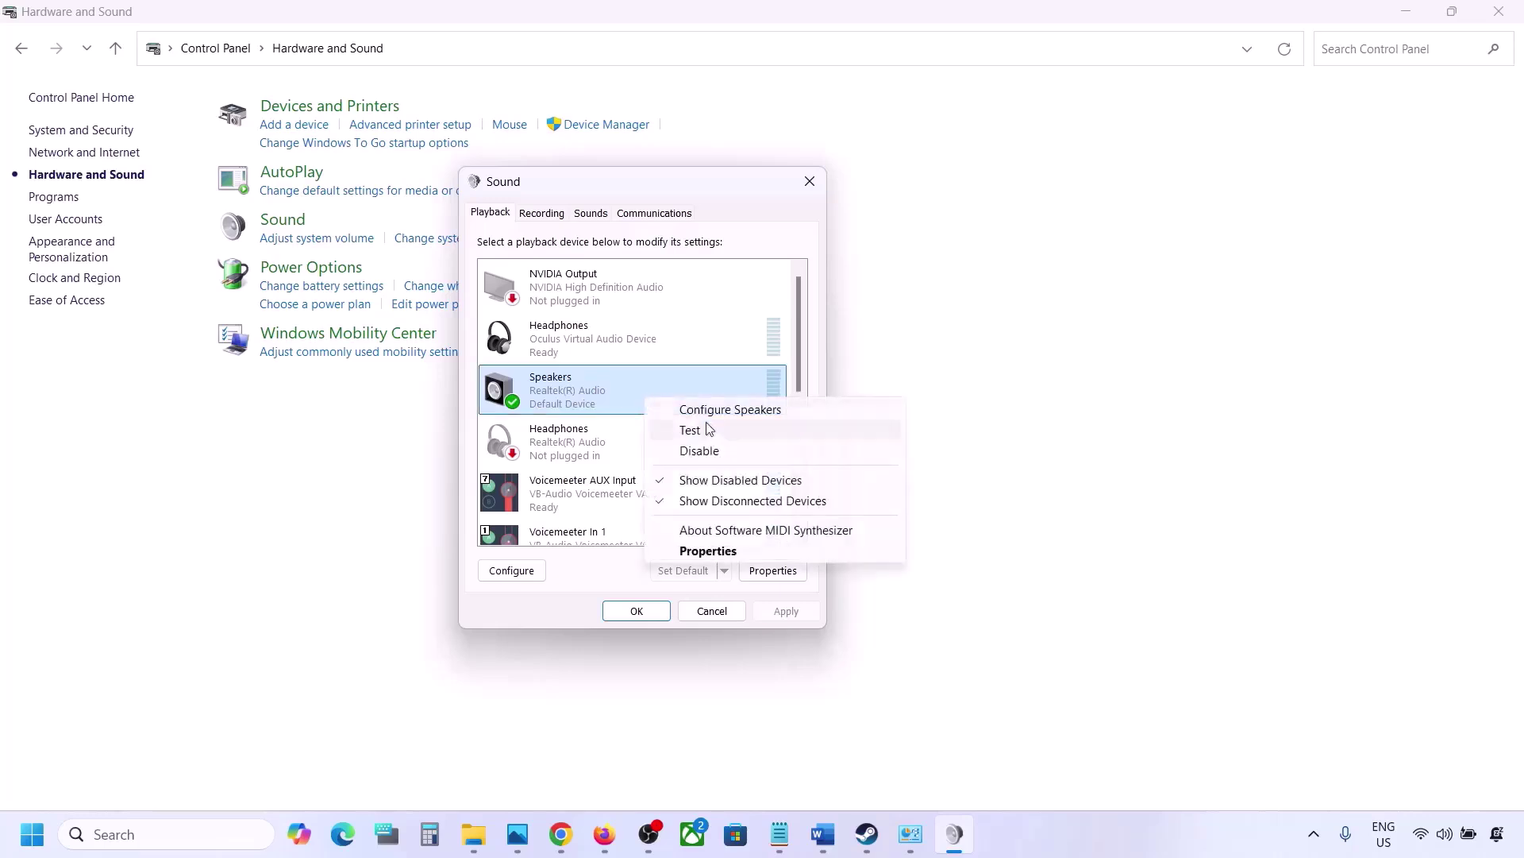
pyautogui.click(724, 550)
pyautogui.moveTo(681, 255); pyautogui.dragTo(763, 183)
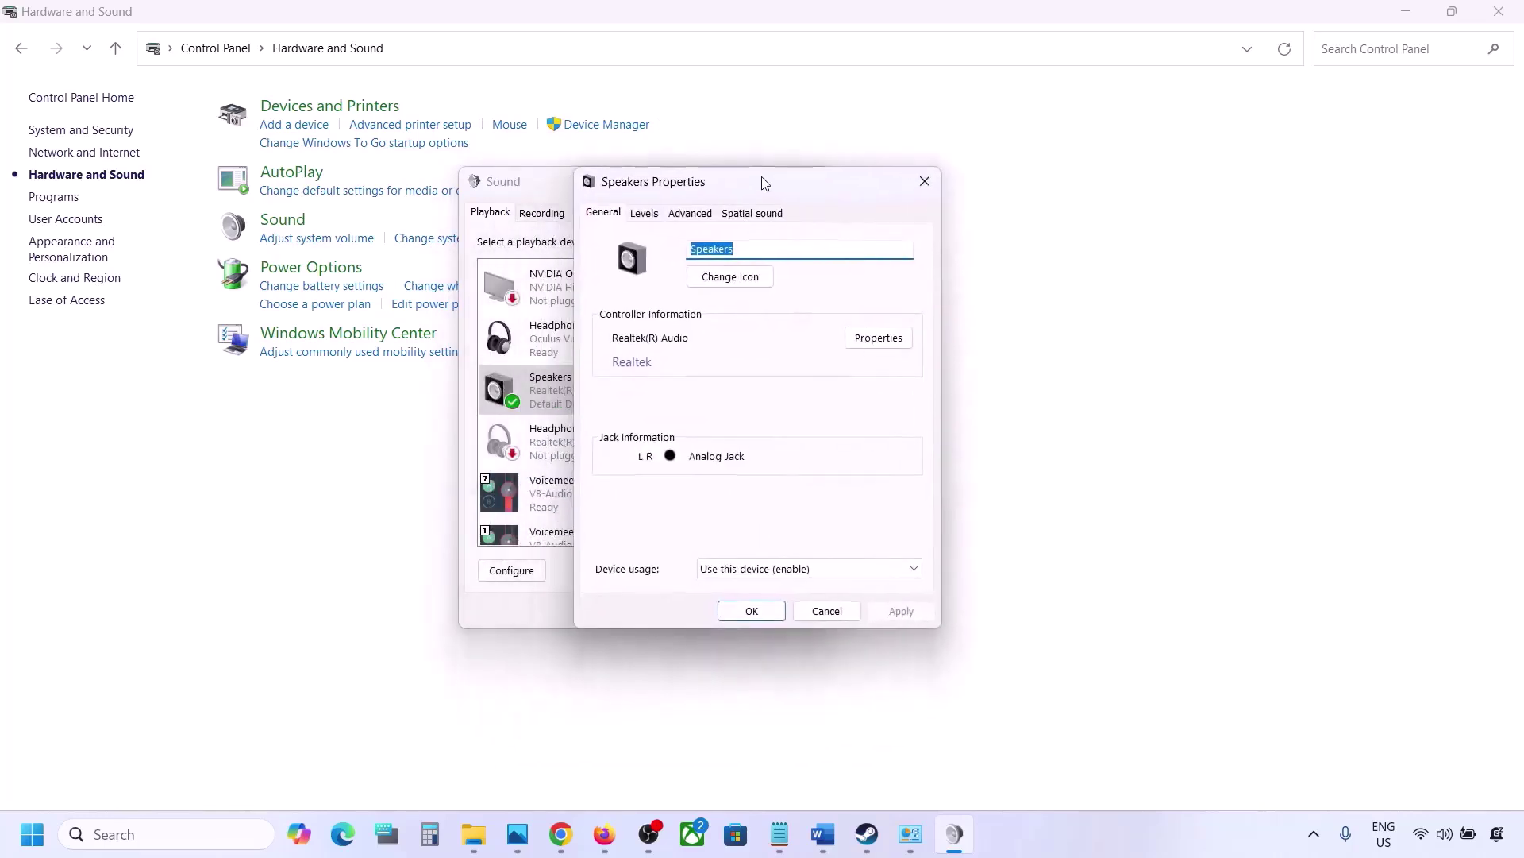
pyautogui.click(688, 214)
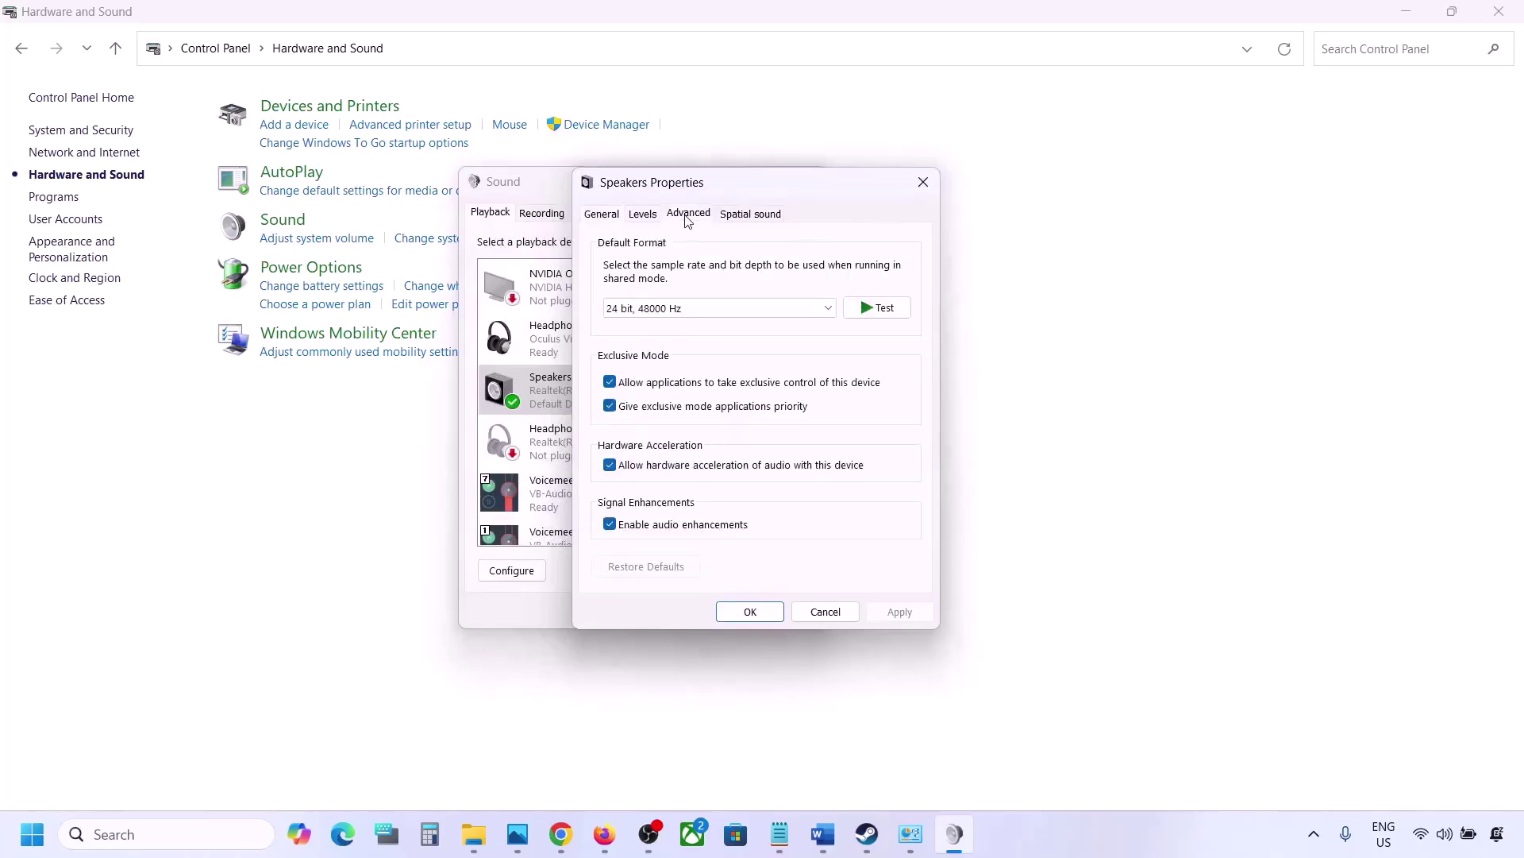
# Check the available default formats and highlight the recommended "48/44k" sample rate in the Word notes, then minimize the notes
pyautogui.click(829, 314)
pyautogui.click(891, 384)
pyautogui.click(822, 833)
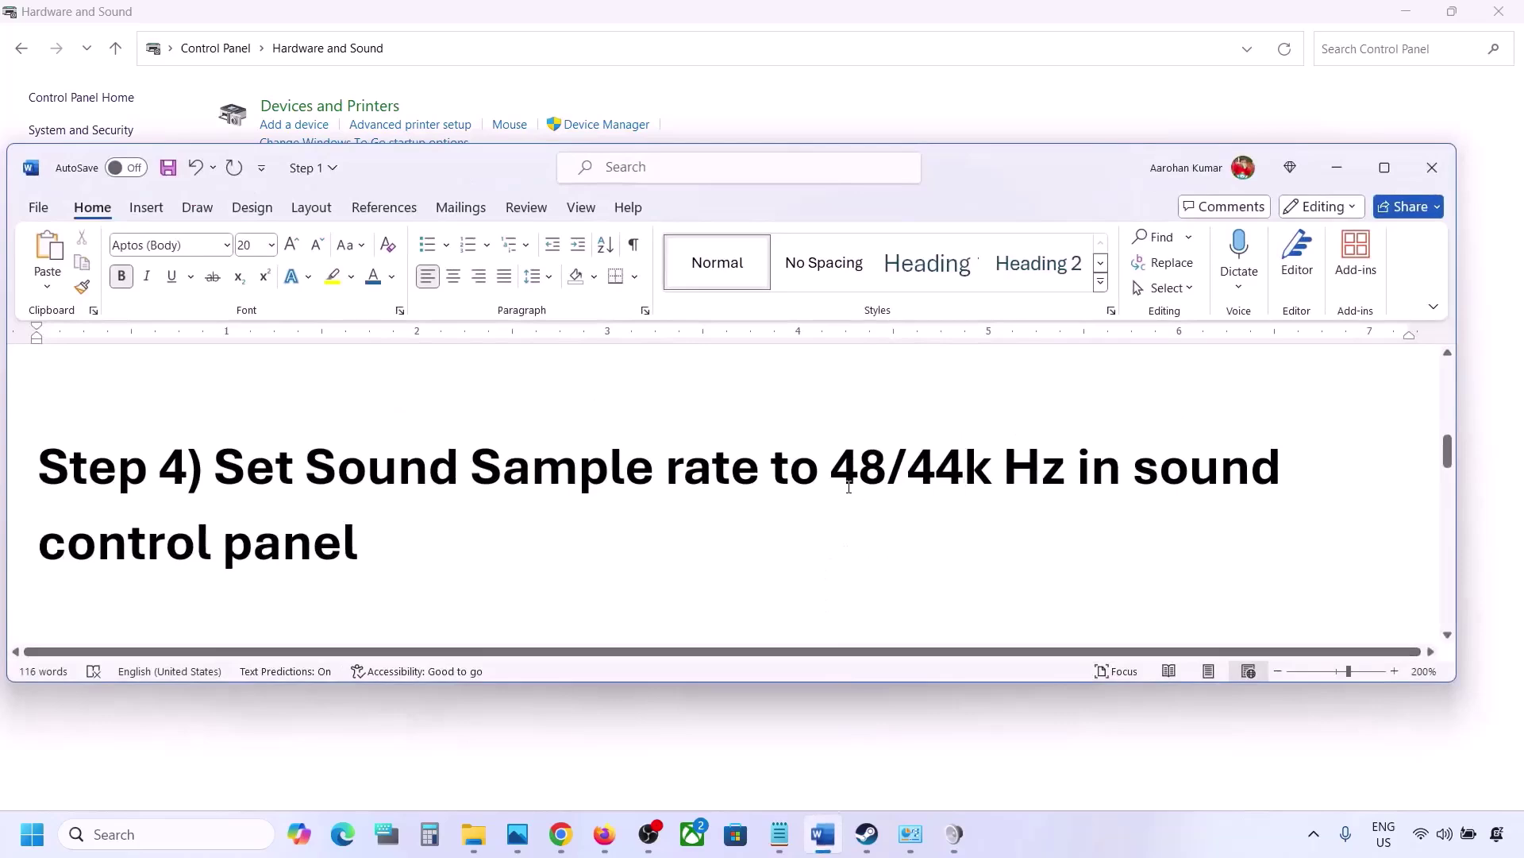
pyautogui.moveTo(858, 484); pyautogui.dragTo(993, 476)
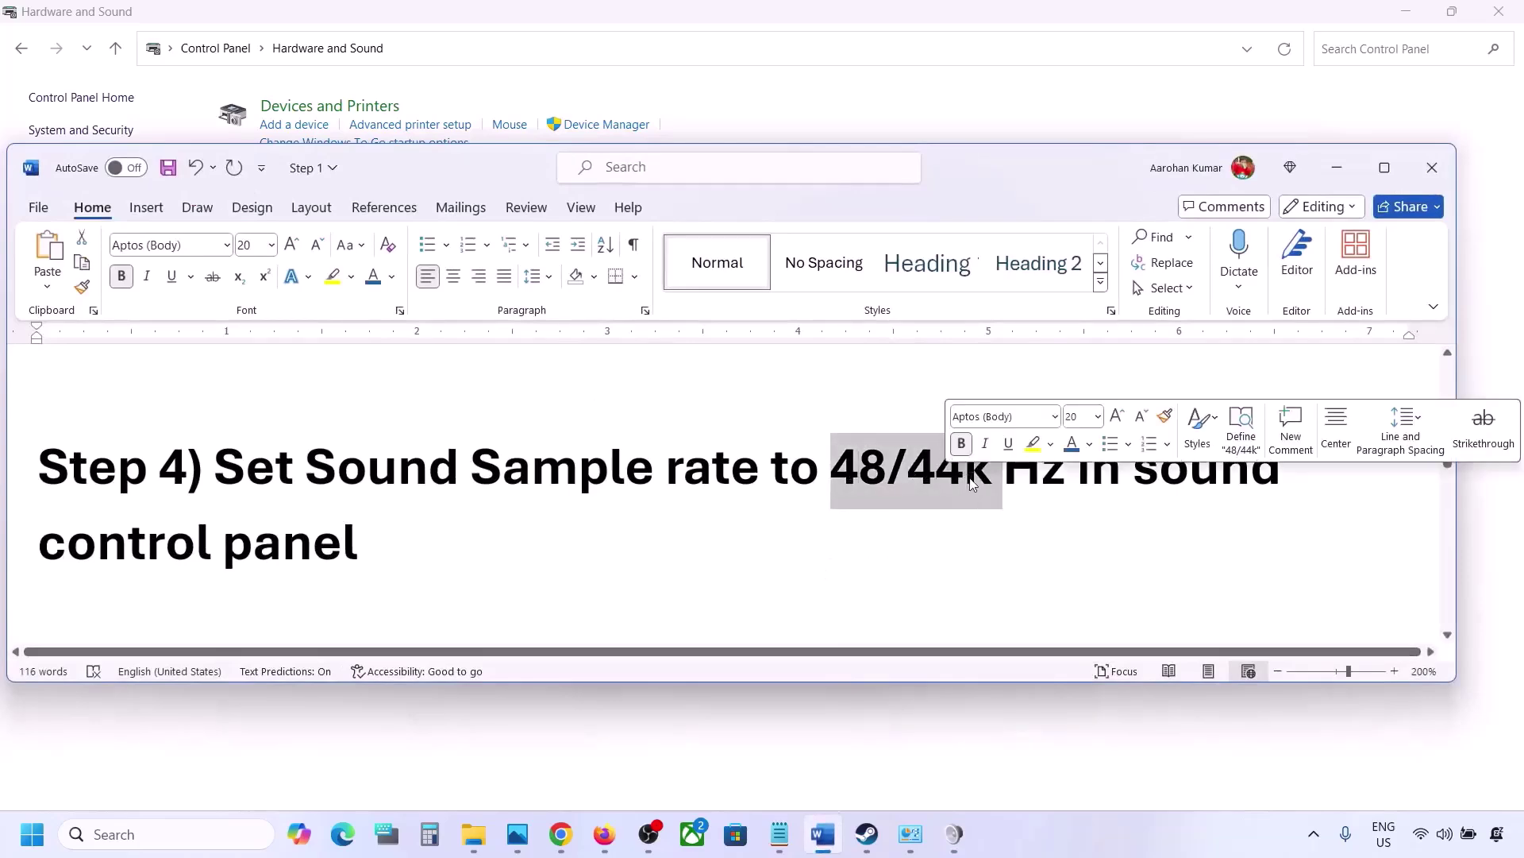
pyautogui.click(1337, 168)
# Set the speakers' default format to 24 bit, 44100 Hz and apply it despite the device being in use
pyautogui.click(742, 310)
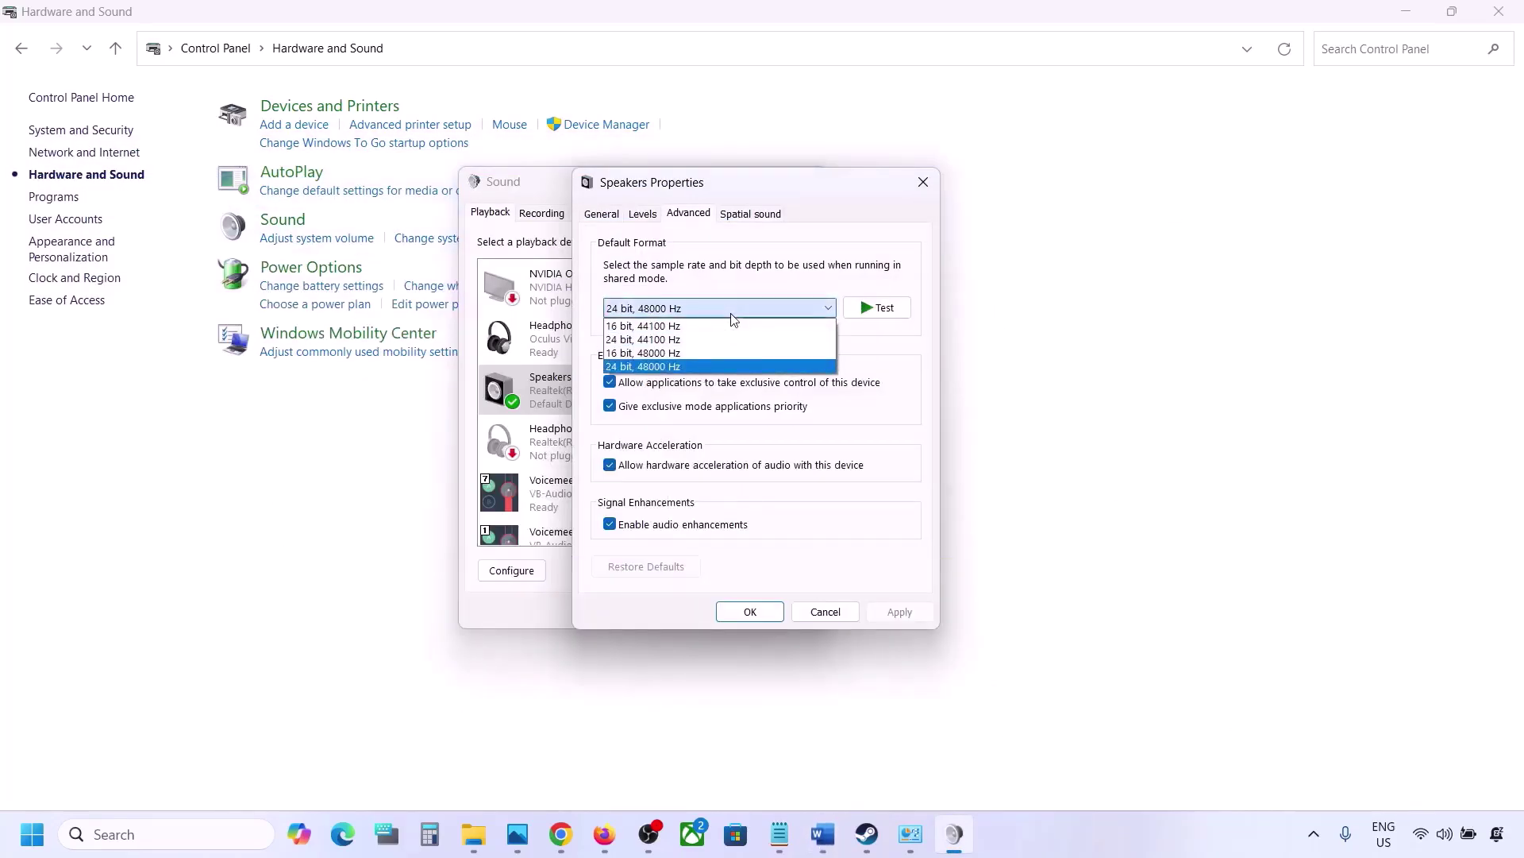
pyautogui.click(667, 367)
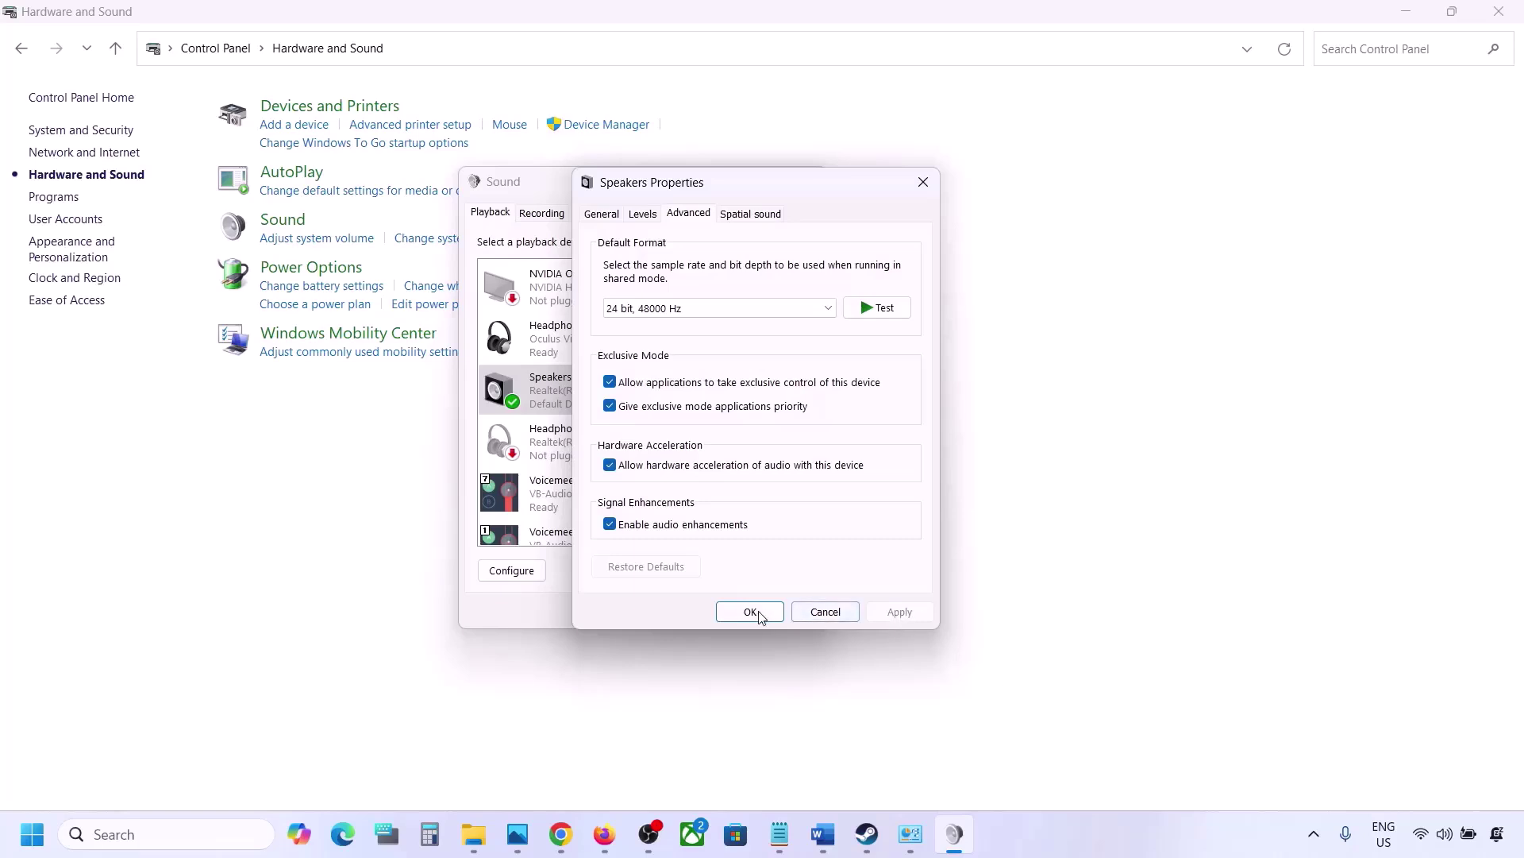
pyautogui.click(767, 311)
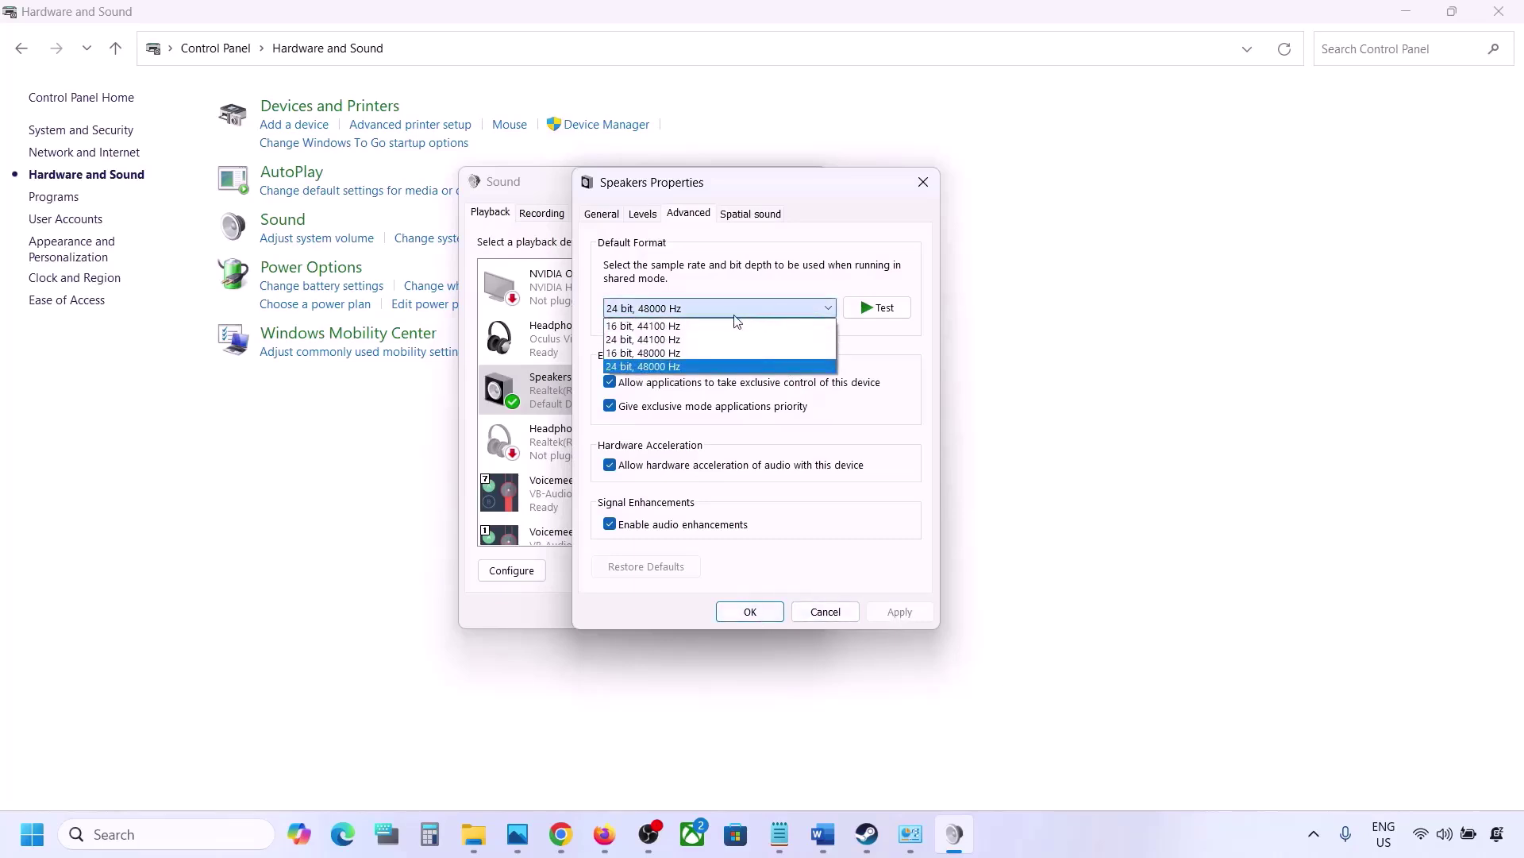
pyautogui.click(676, 343)
pyautogui.click(886, 619)
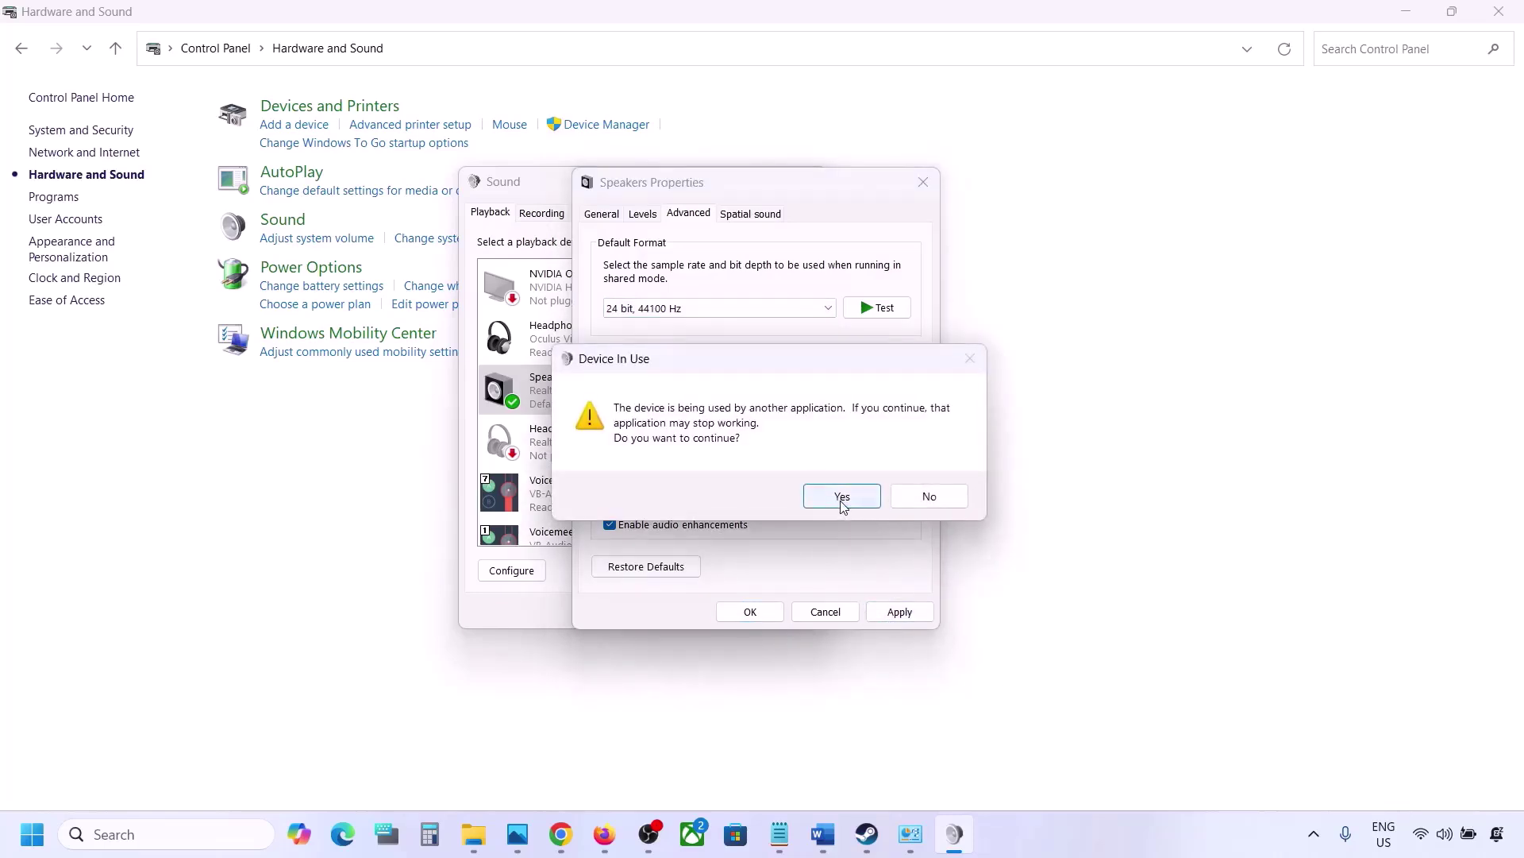
pyautogui.click(843, 498)
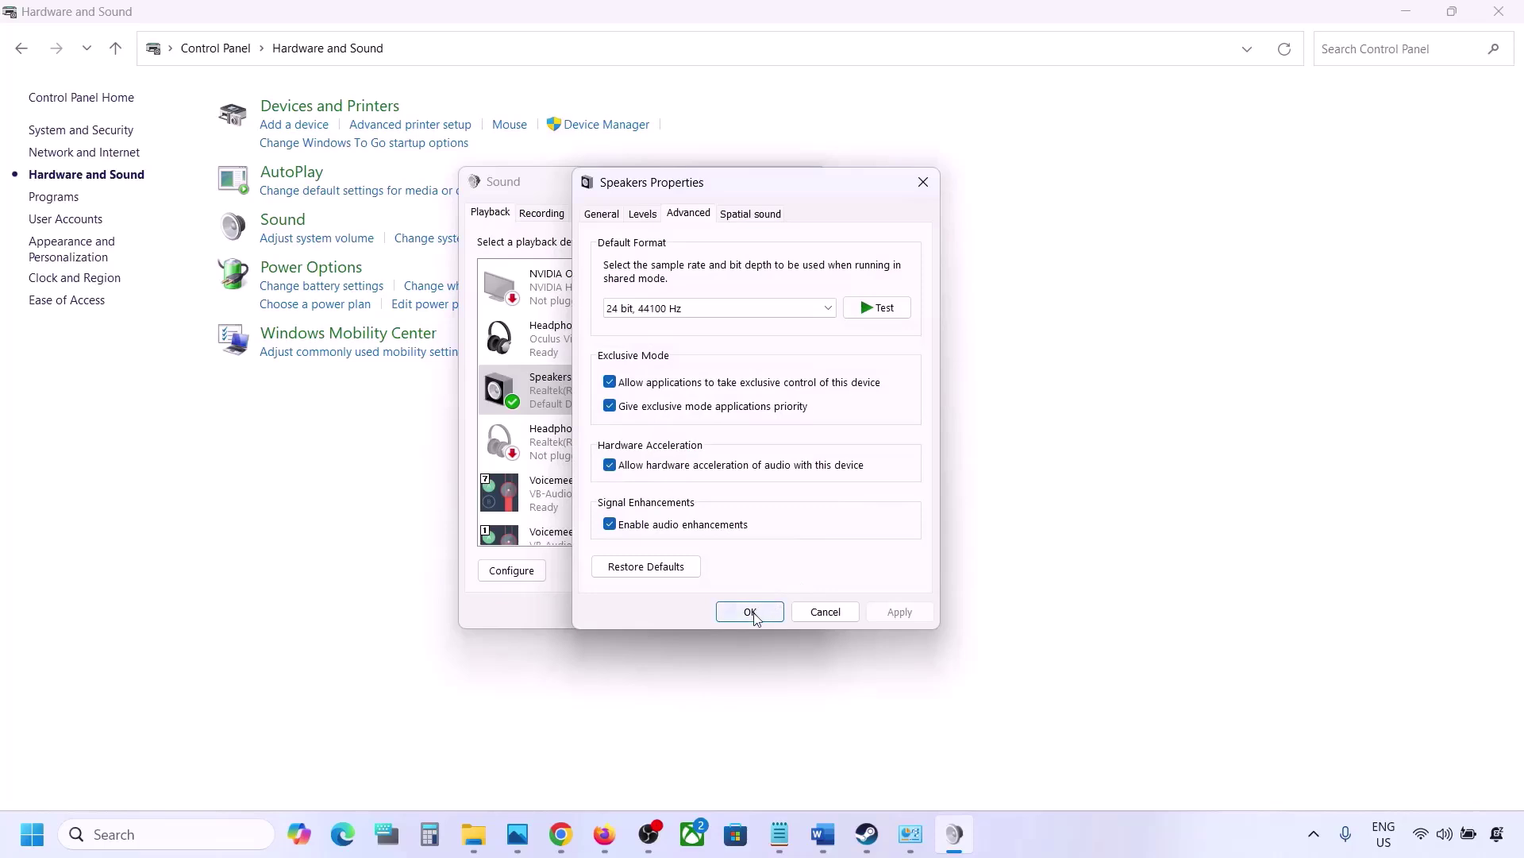
# Set the speakers' default format to 24 bit, 48000 Hz, apply it and close both sound dialogs
pyautogui.click(686, 310)
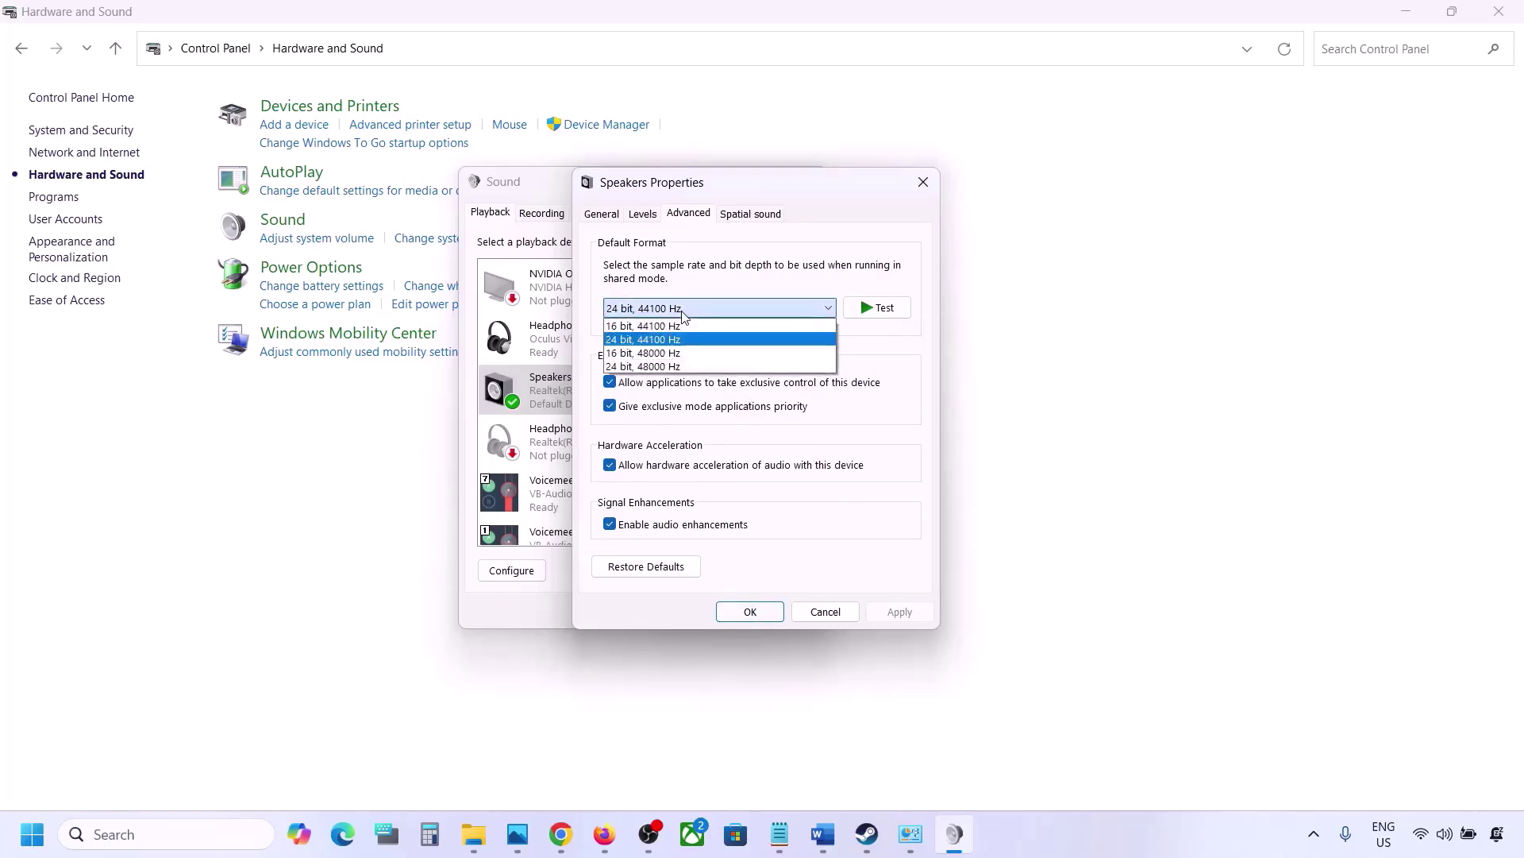
pyautogui.click(660, 366)
pyautogui.click(871, 617)
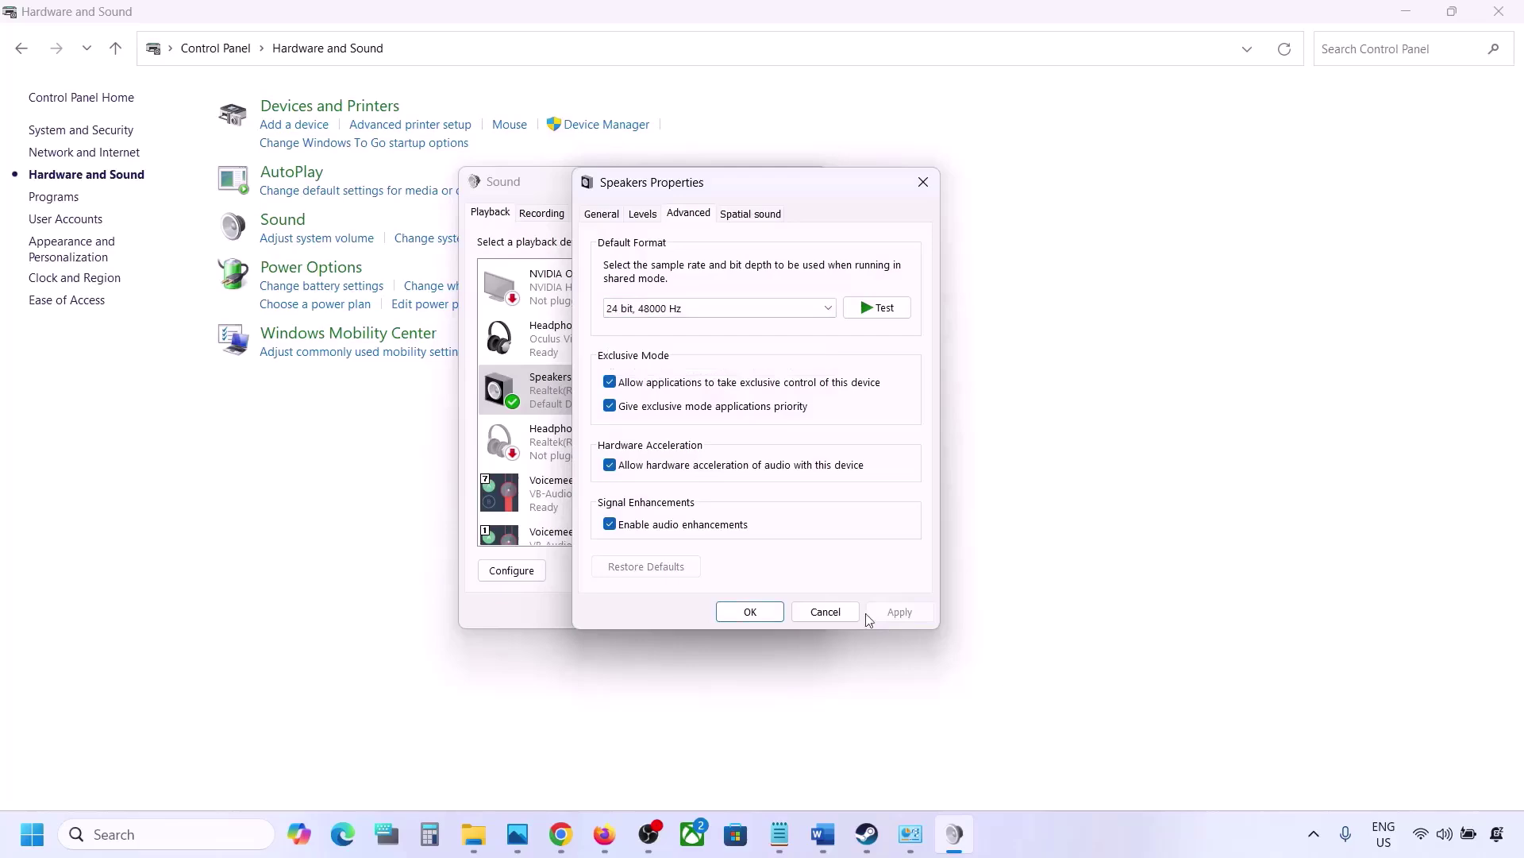
pyautogui.click(748, 613)
pyautogui.click(636, 610)
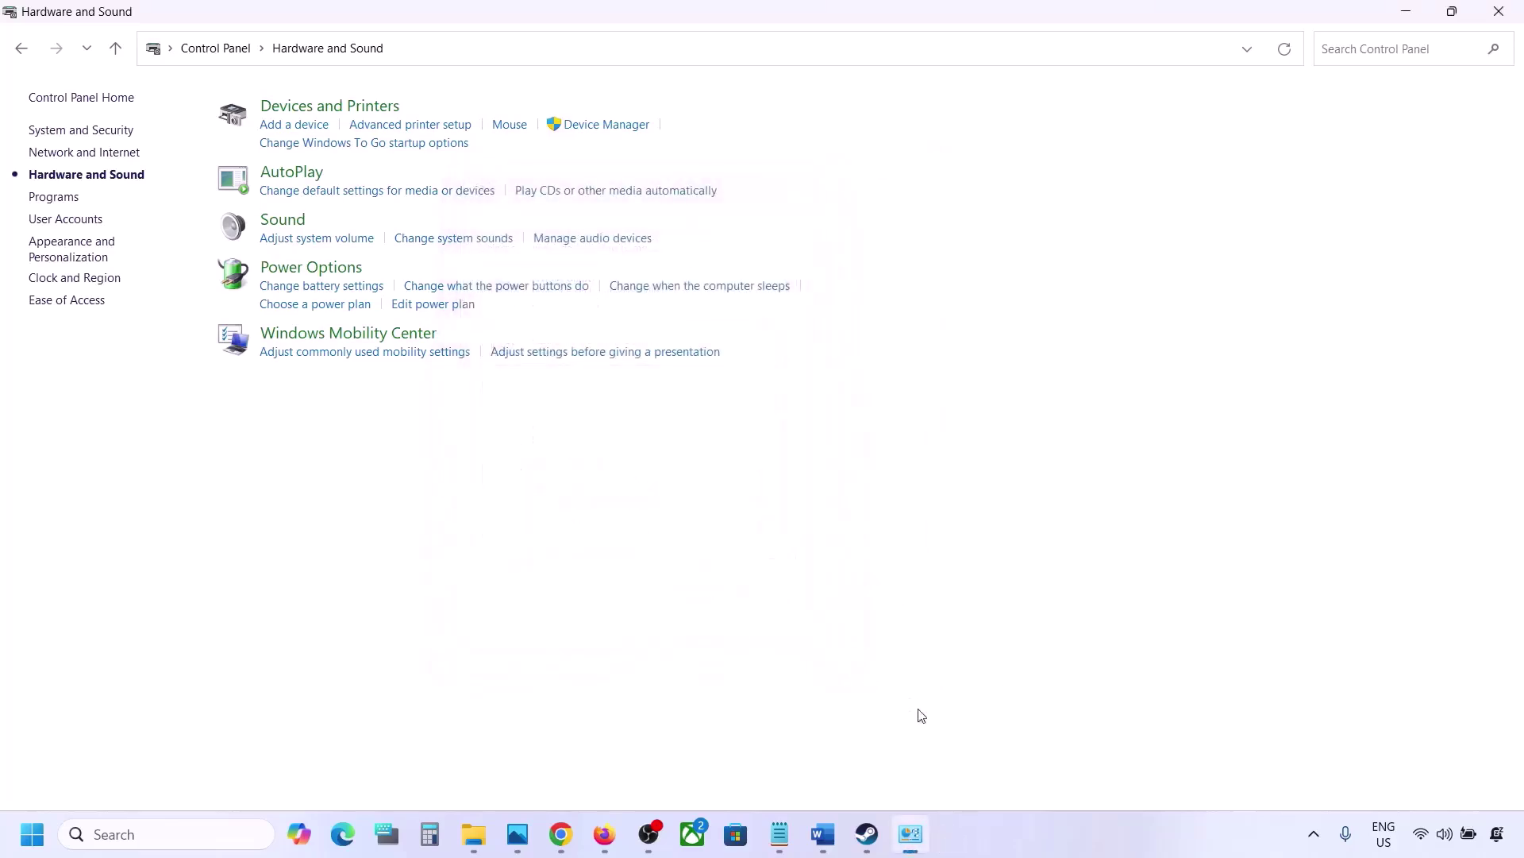
# Read Steps 5 and 6 in the Word notes, highlighting the controller reconnection advice and "Turn off Spatial Sound"
pyautogui.click(824, 834)
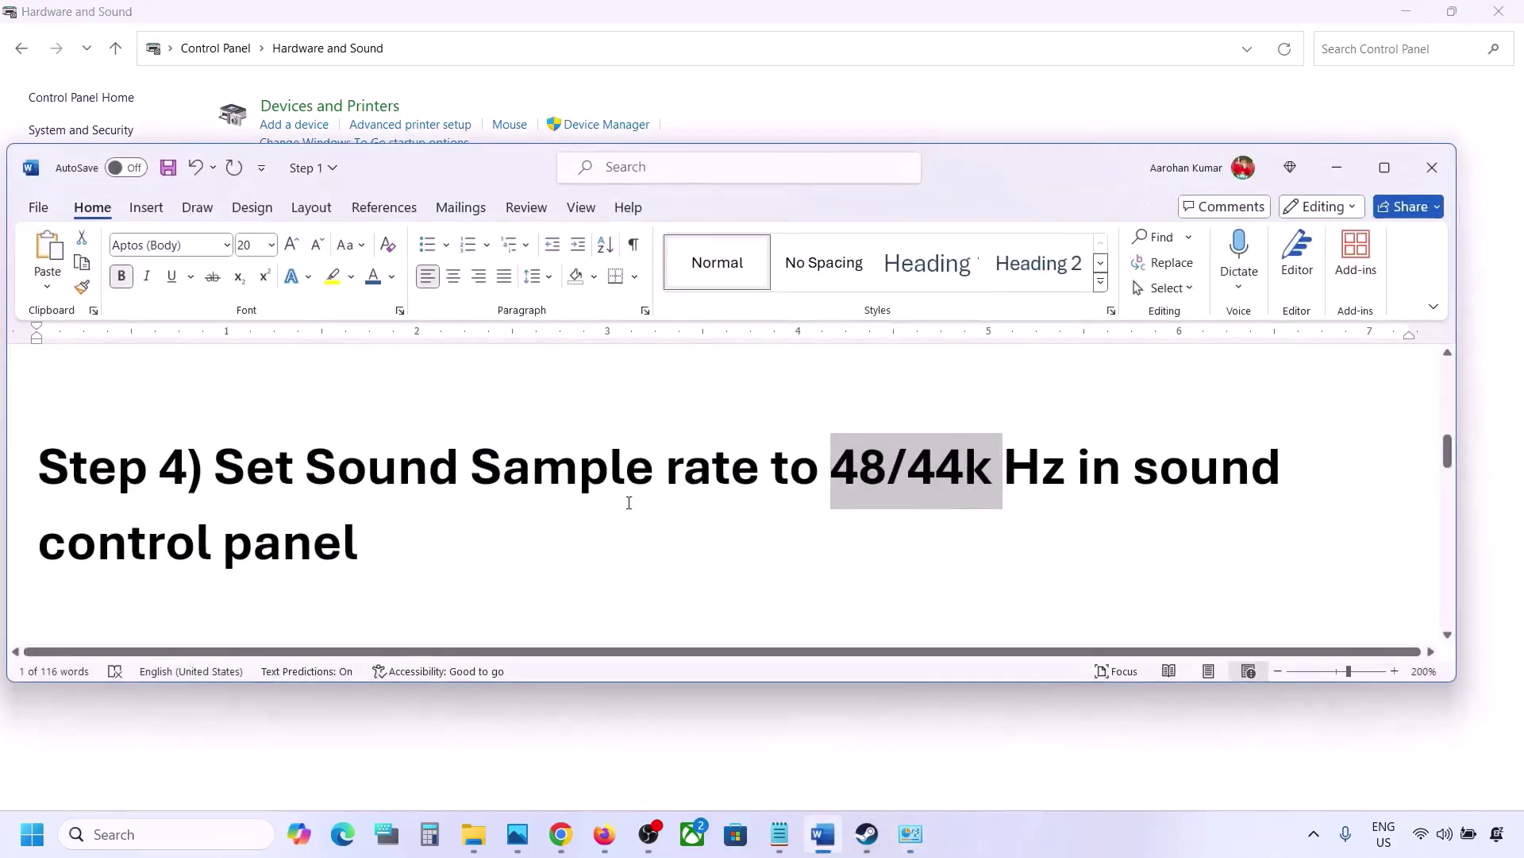
pyautogui.scroll(-4, 629, 502)
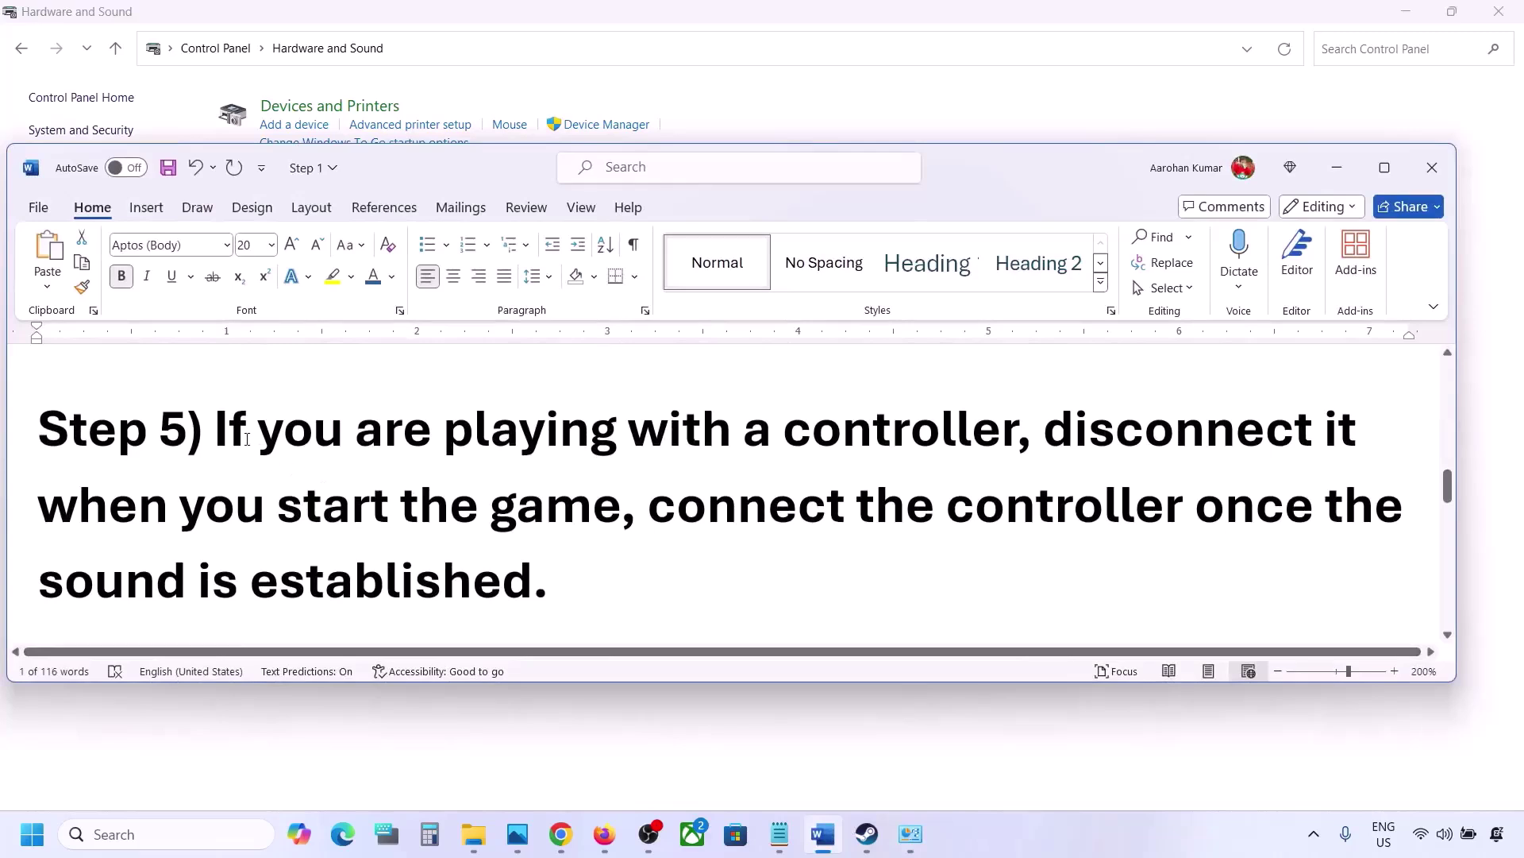
pyautogui.moveTo(247, 439); pyautogui.dragTo(534, 567)
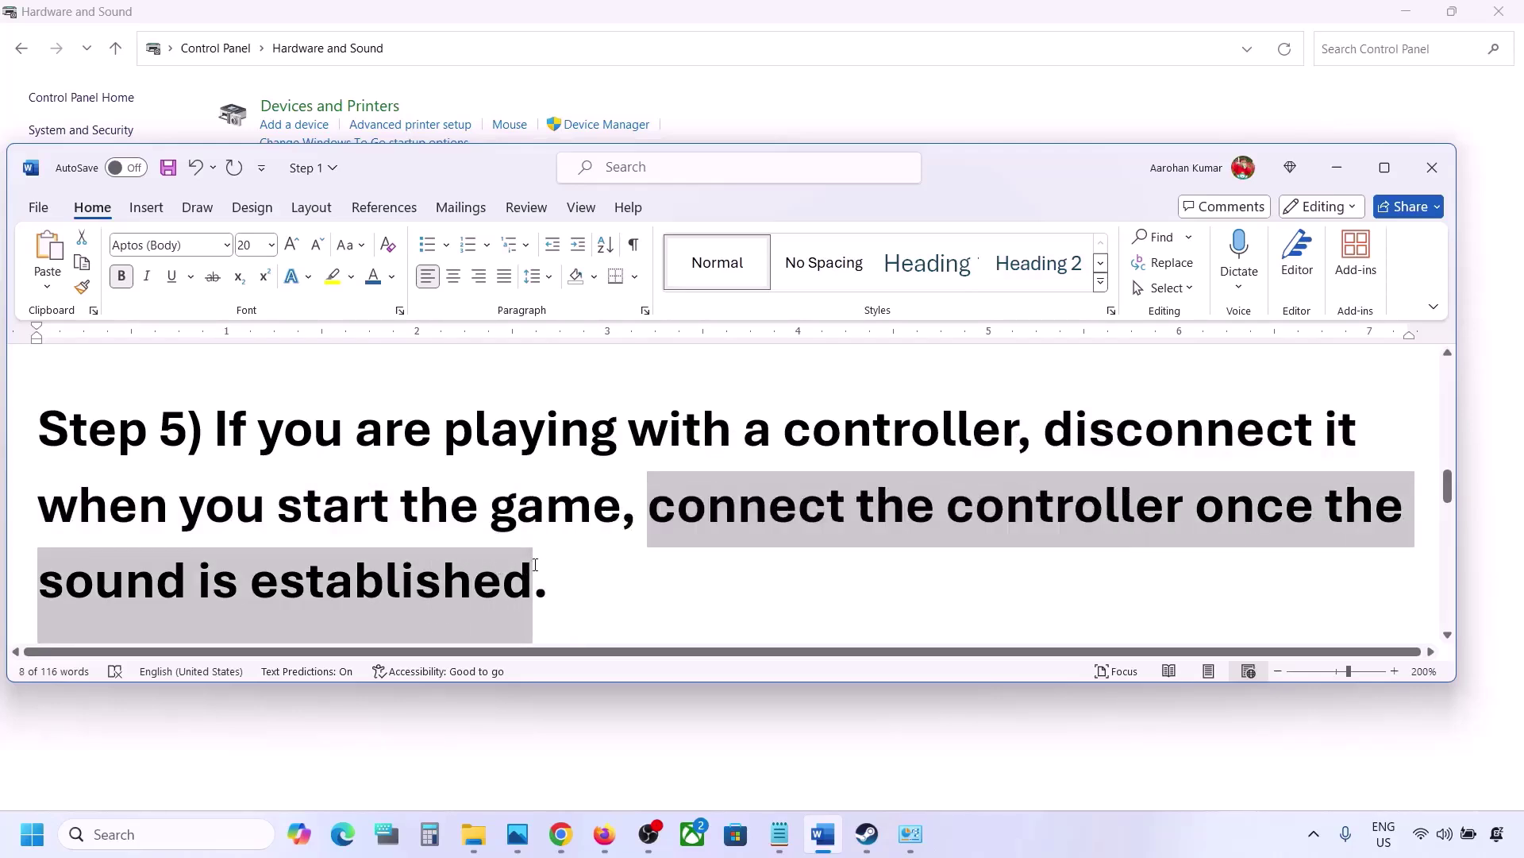
pyautogui.click(535, 564)
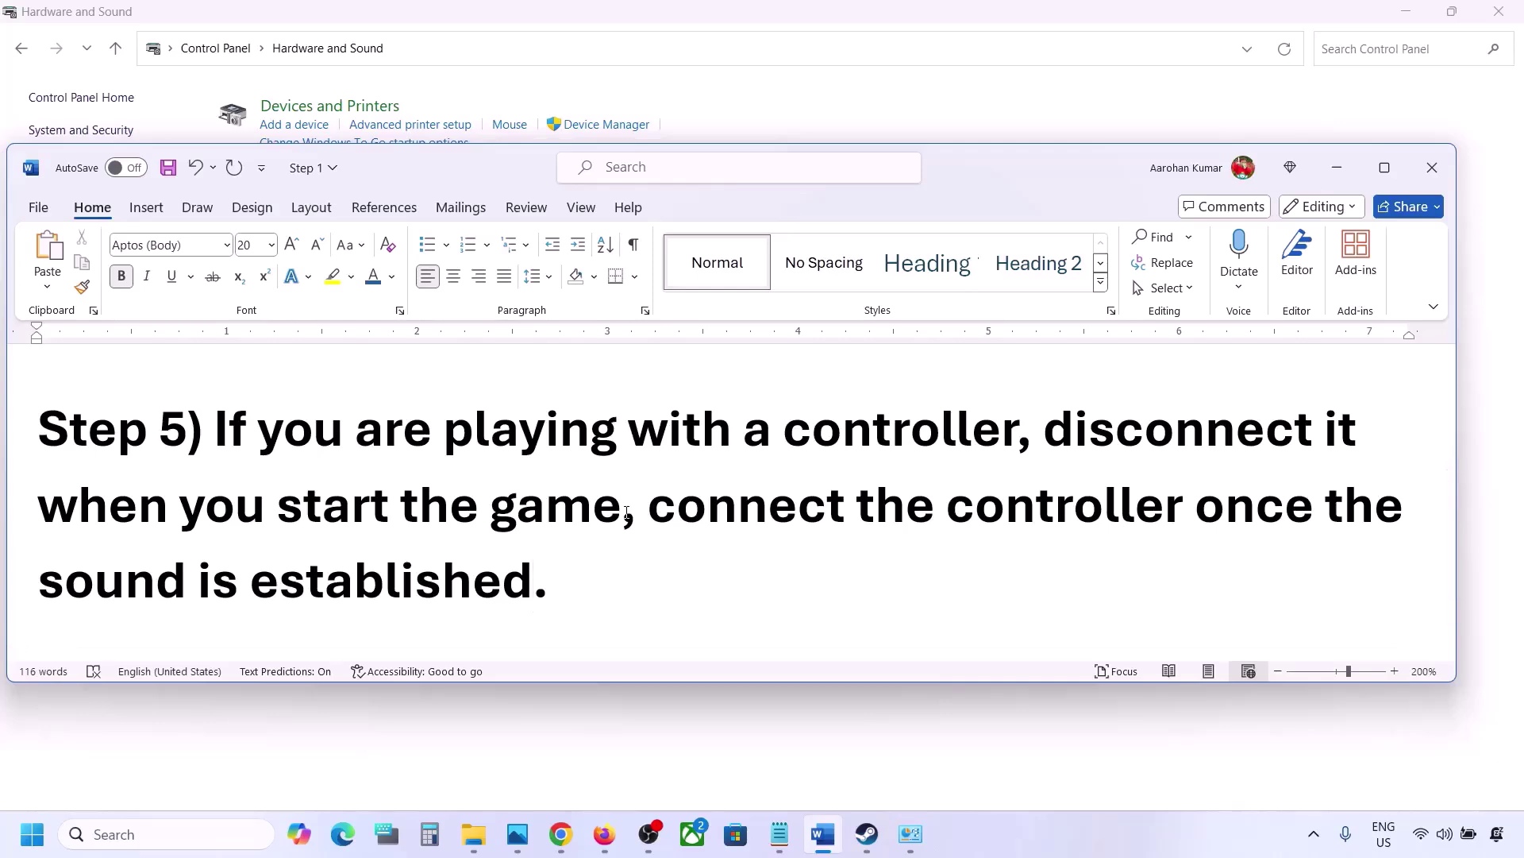
pyautogui.scroll(-3, 626, 512)
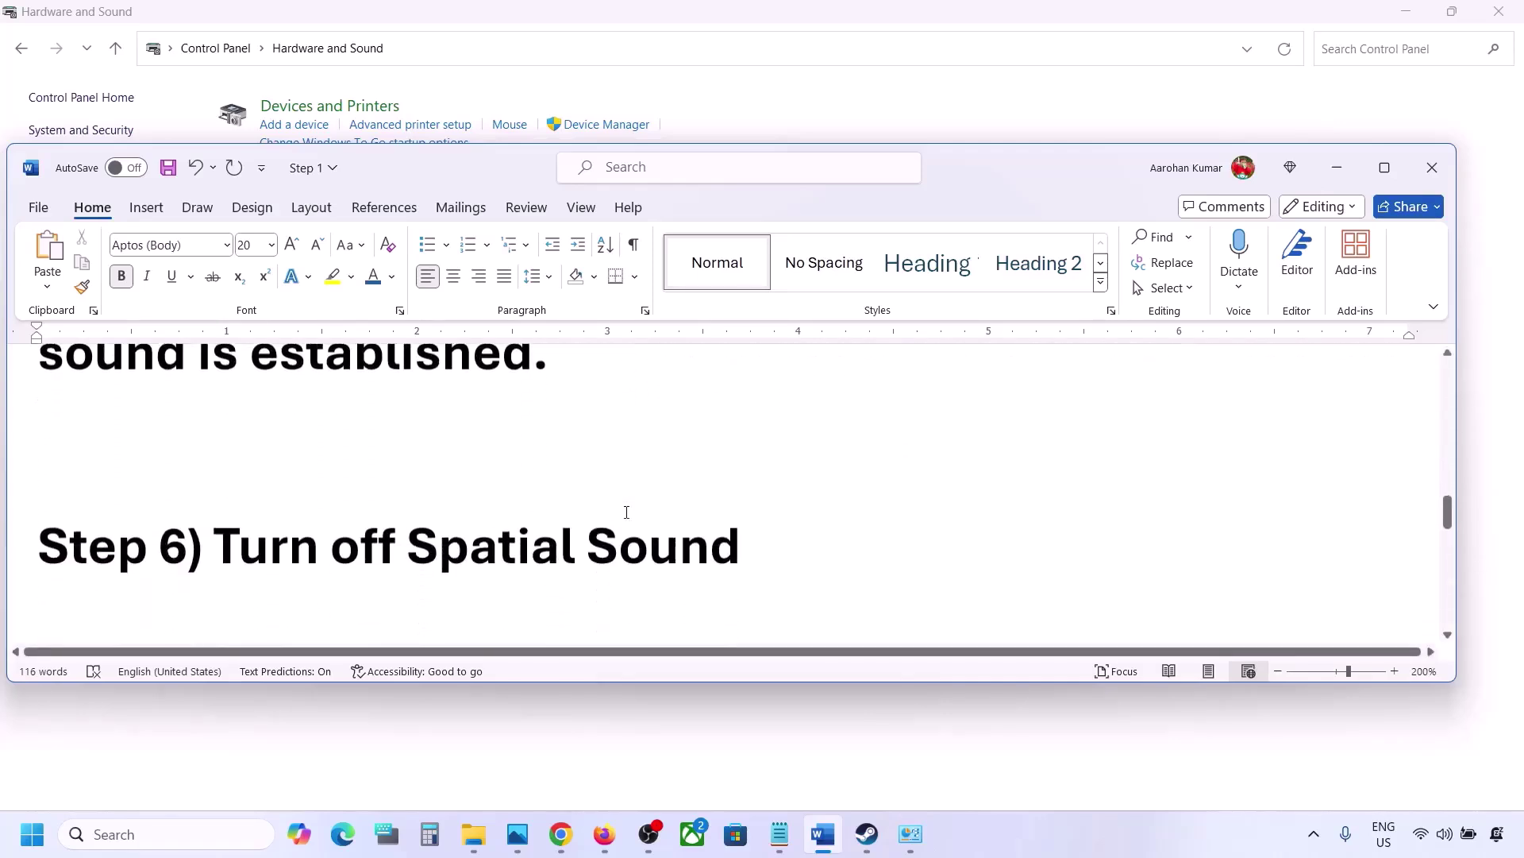
pyautogui.moveTo(244, 532); pyautogui.dragTo(718, 497)
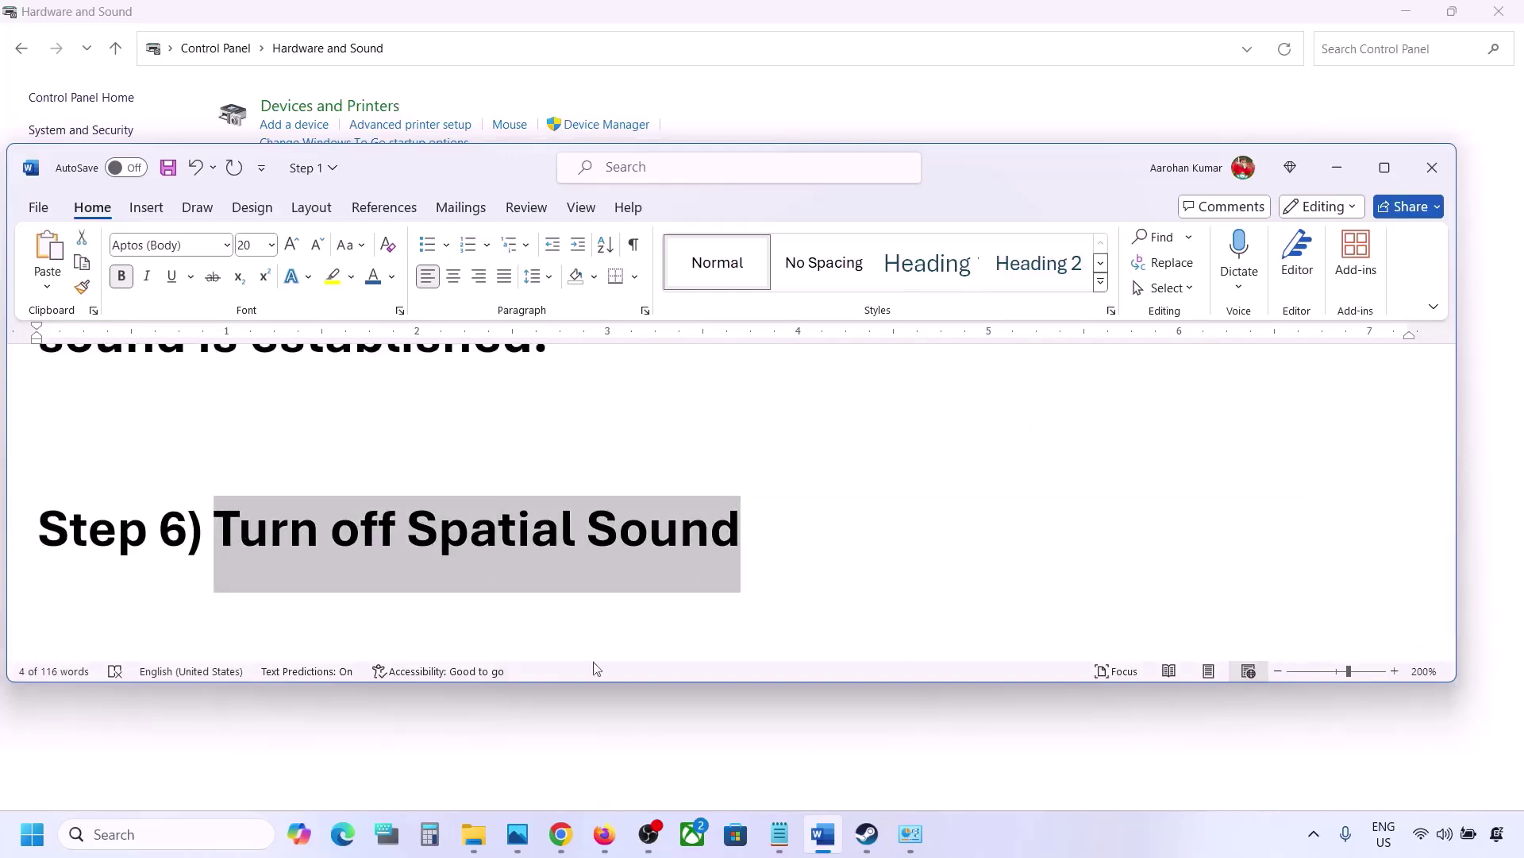
# Reopen Control Panel through a Windows search for "control" and bring up the Sound dialog from Hardware and Sound
pyautogui.click(150, 833)
pyautogui.write('control')
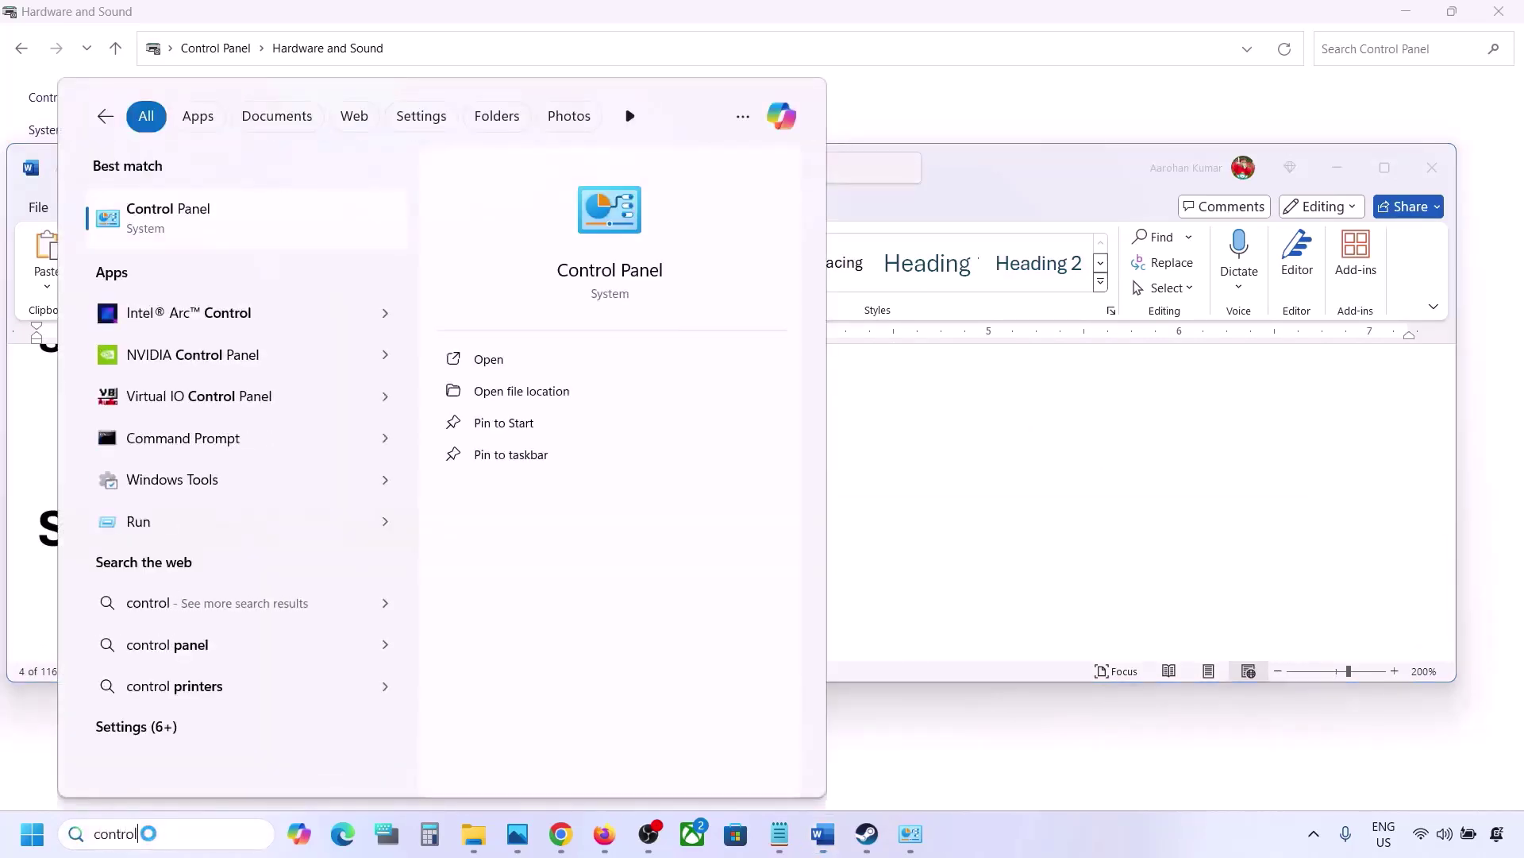
pyautogui.press('Return')
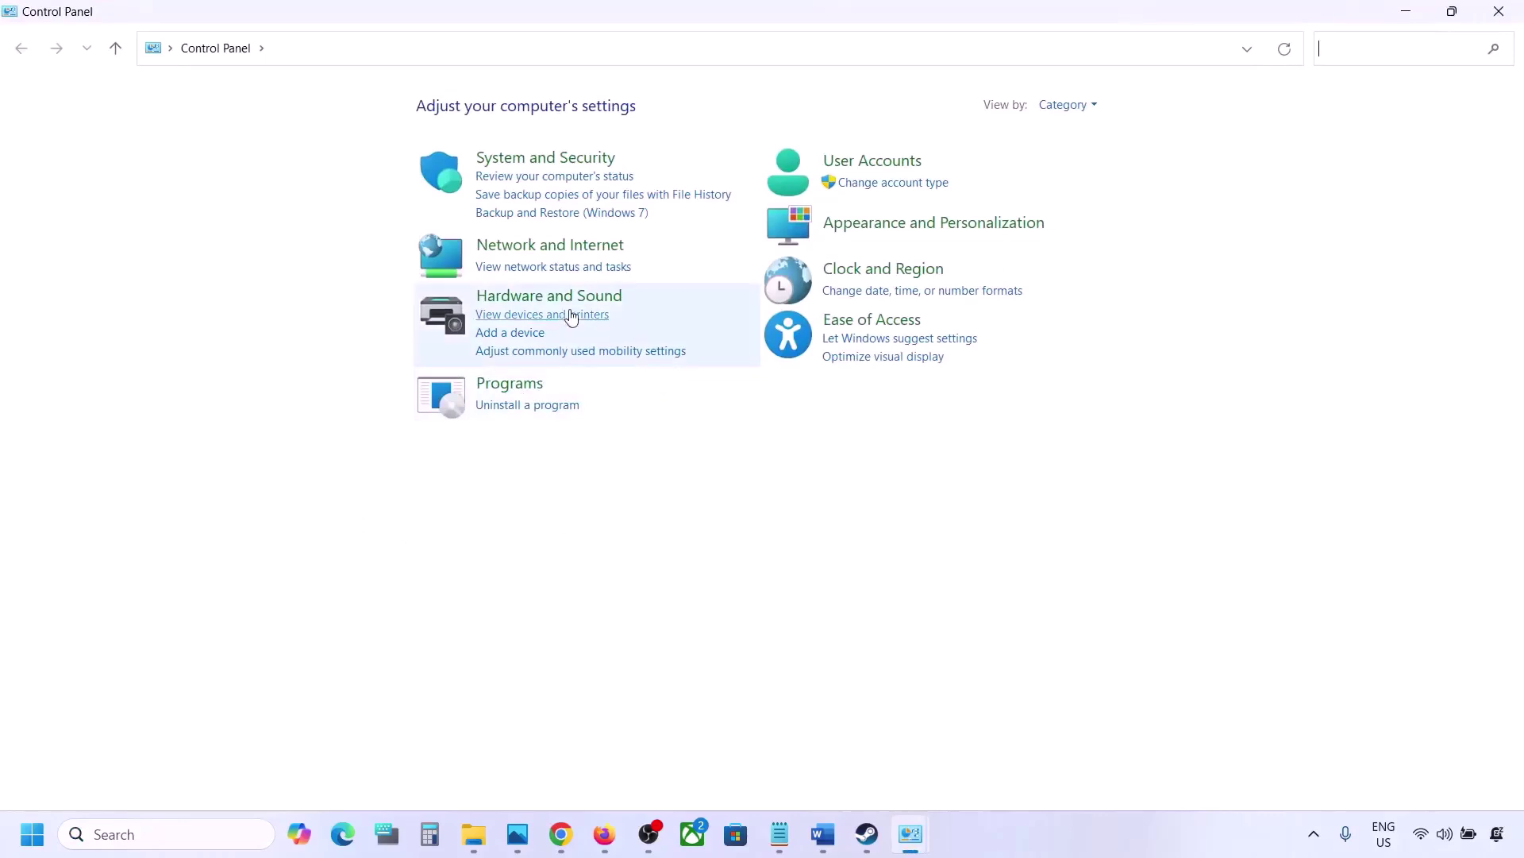
pyautogui.click(536, 295)
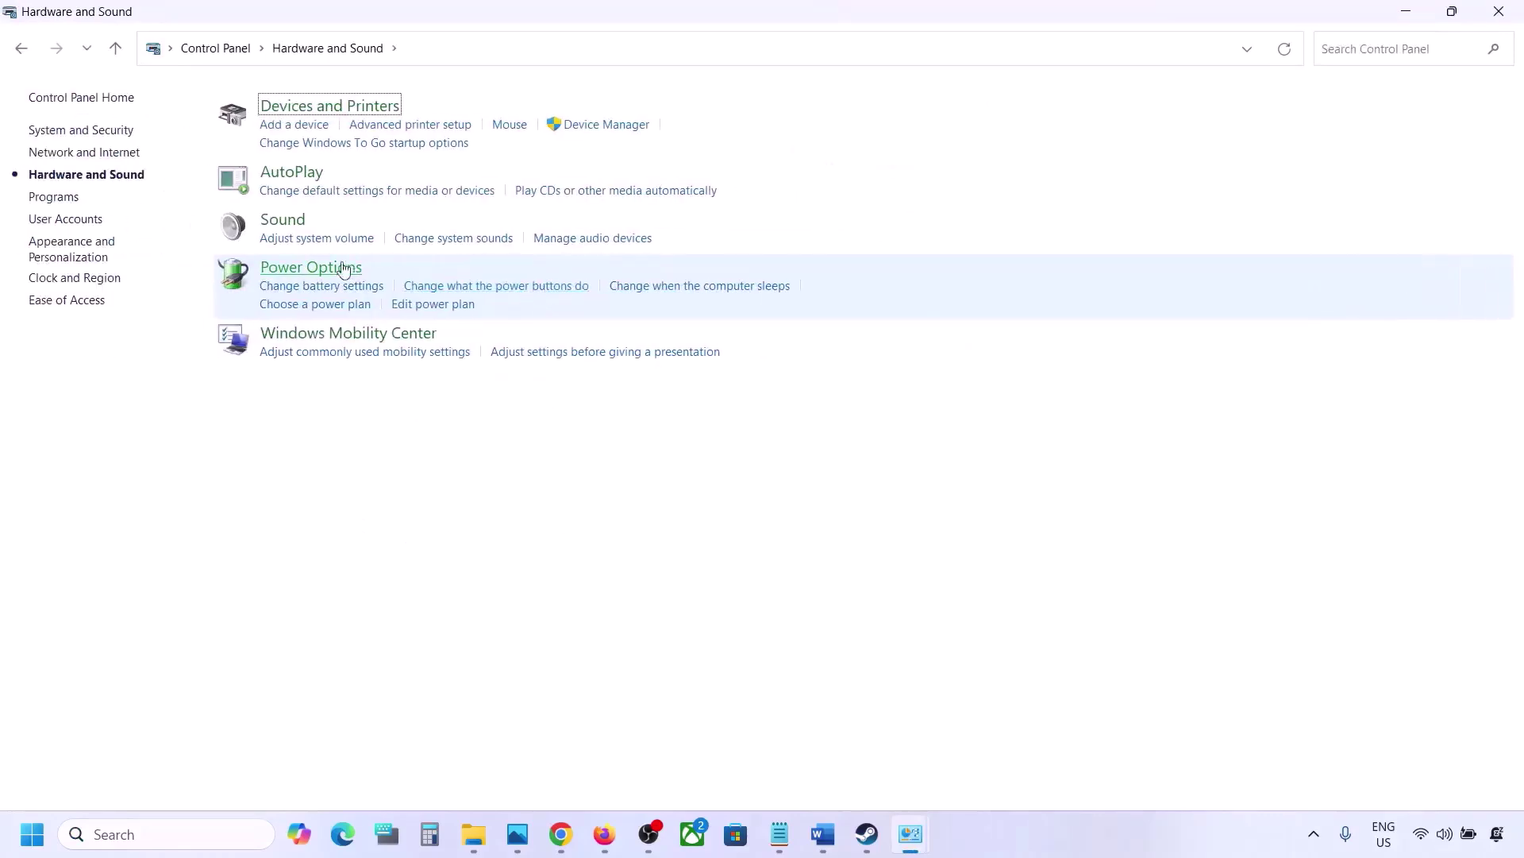
pyautogui.click(292, 226)
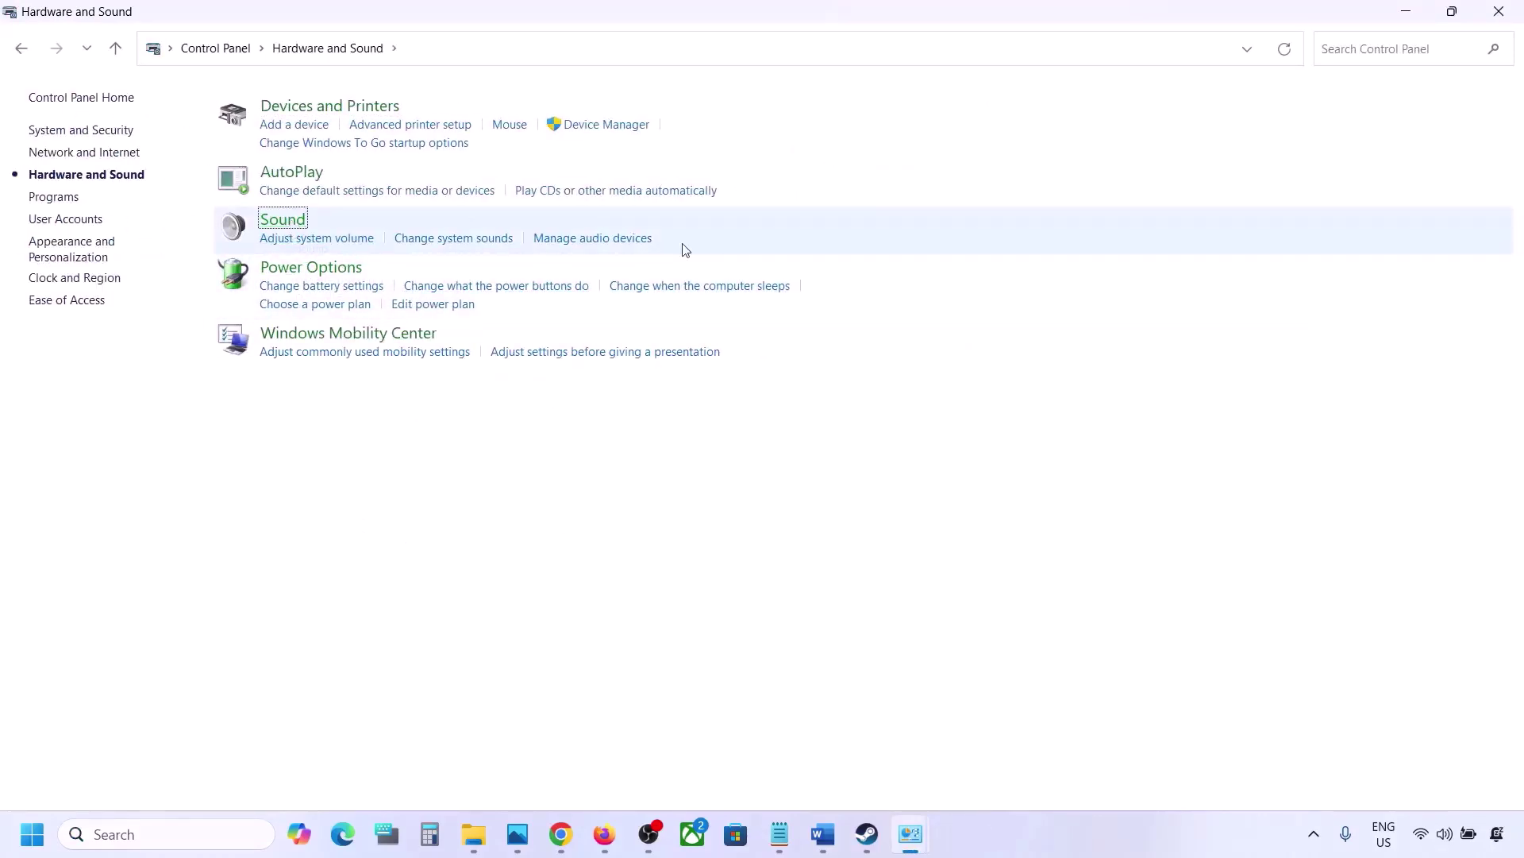
pyautogui.moveTo(302, 107); pyautogui.dragTo(657, 178)
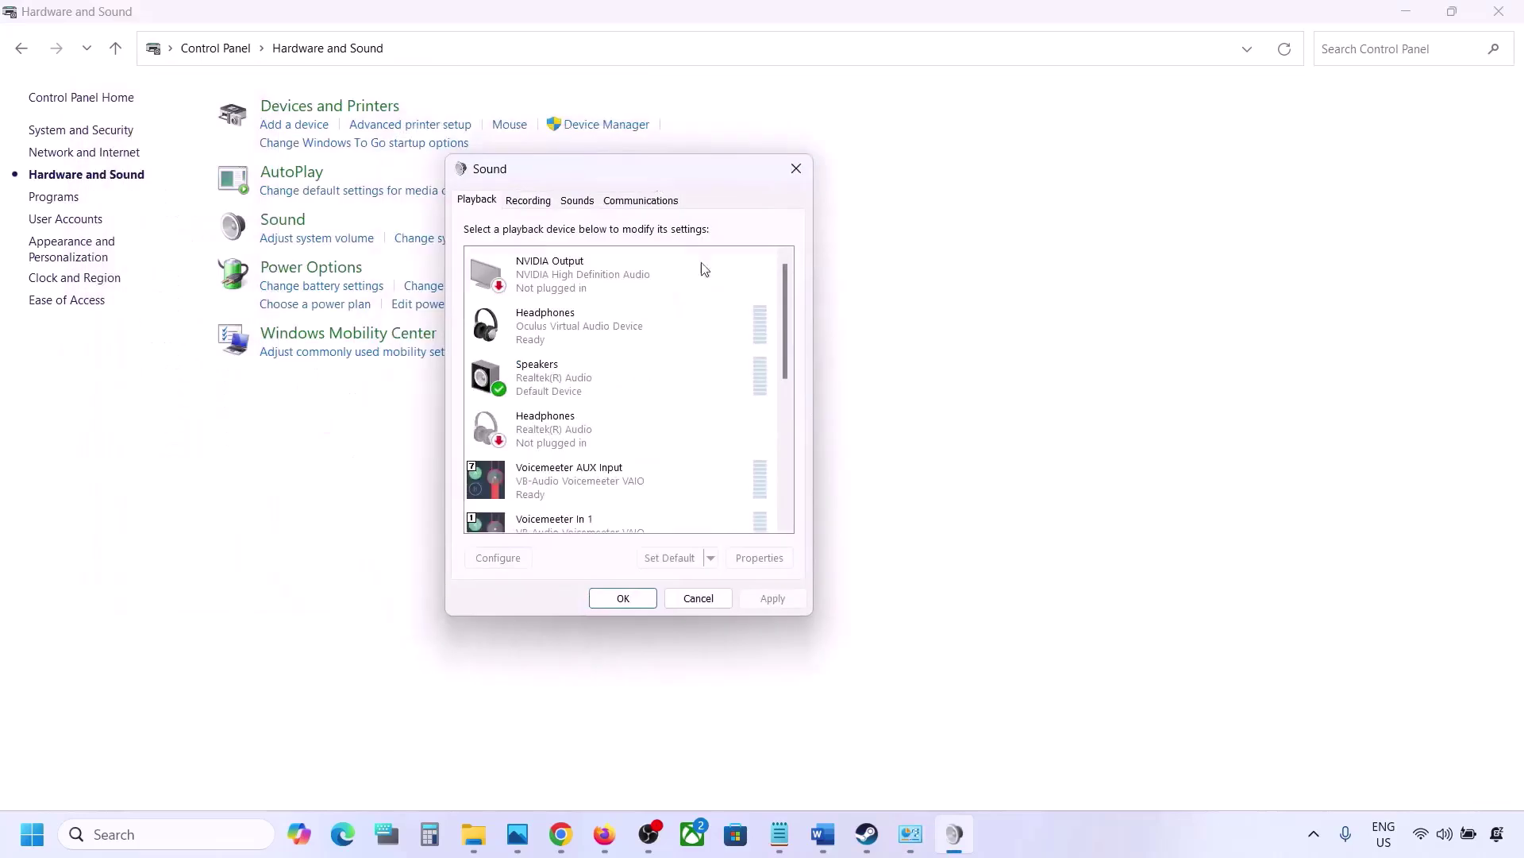
# Set the Realtek(R) Audio Speakers' spatial sound format to Off, apply it and close both sound dialogs
pyautogui.click(566, 383)
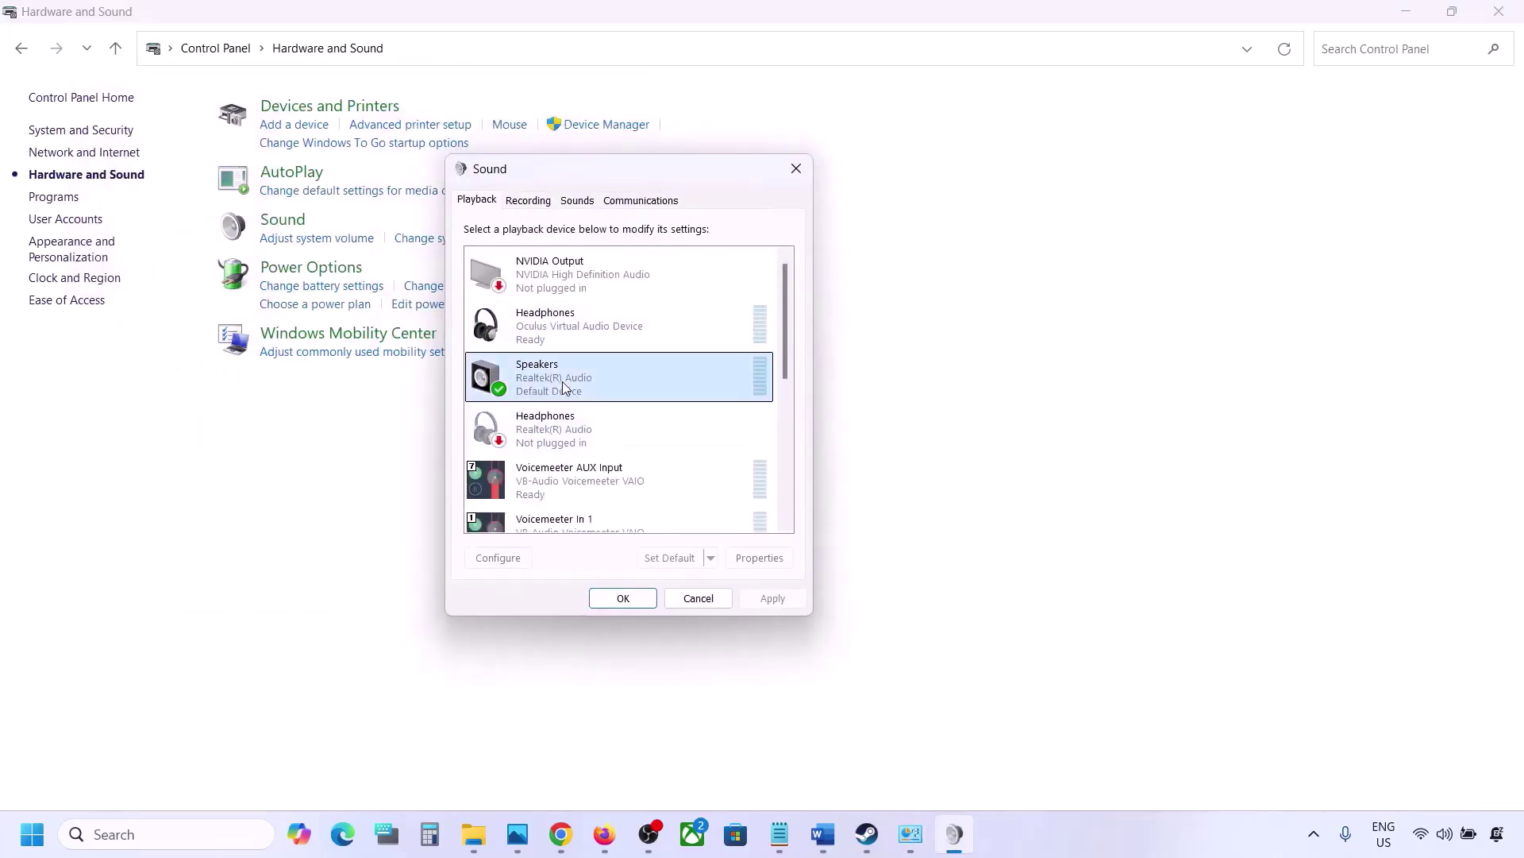
pyautogui.rightClick(584, 378)
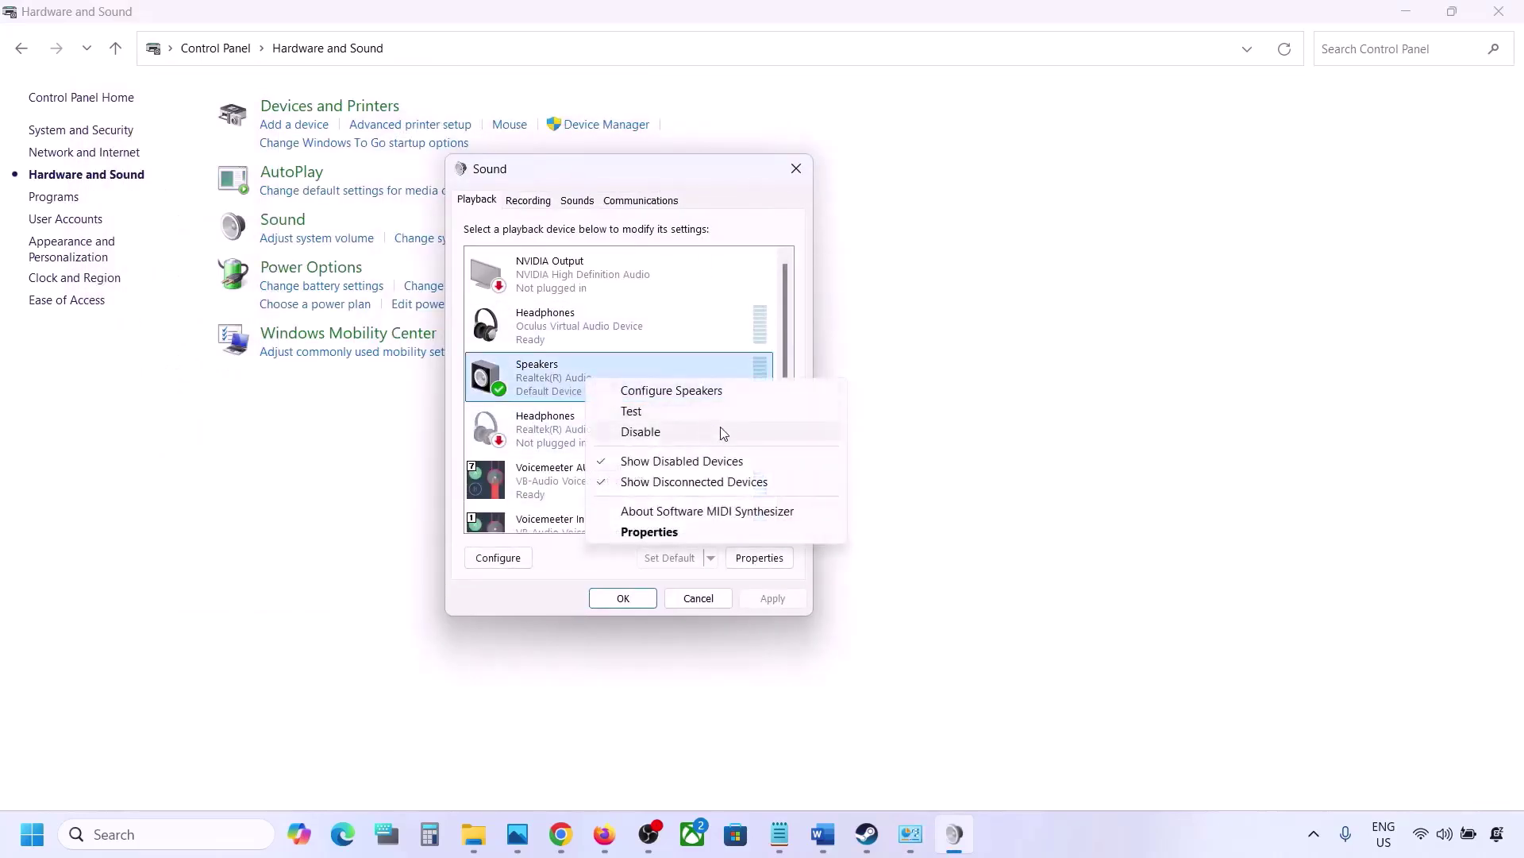
pyautogui.click(649, 532)
pyautogui.click(664, 273)
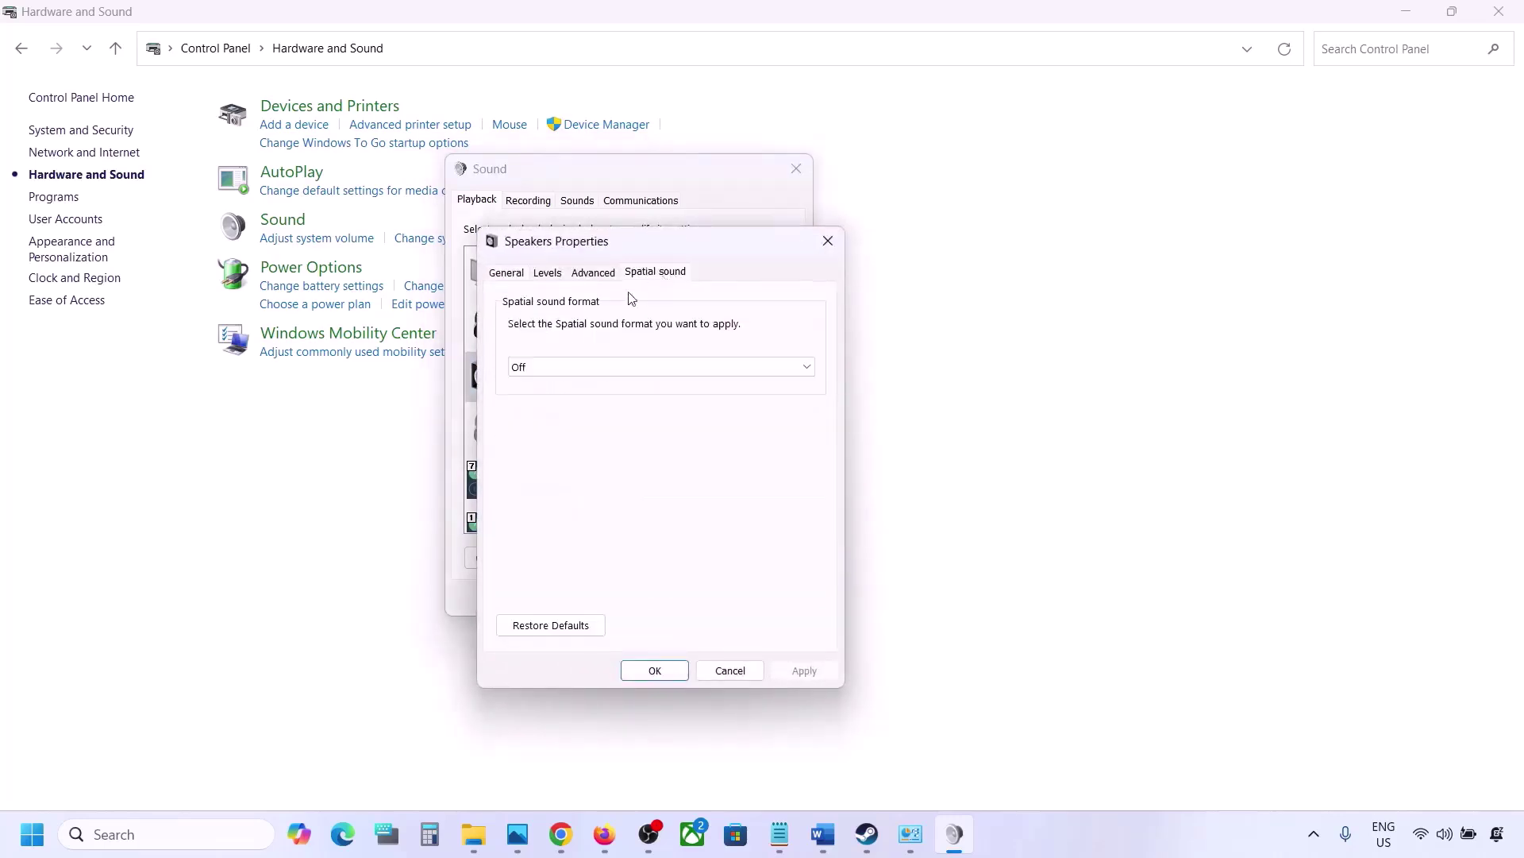
pyautogui.click(560, 367)
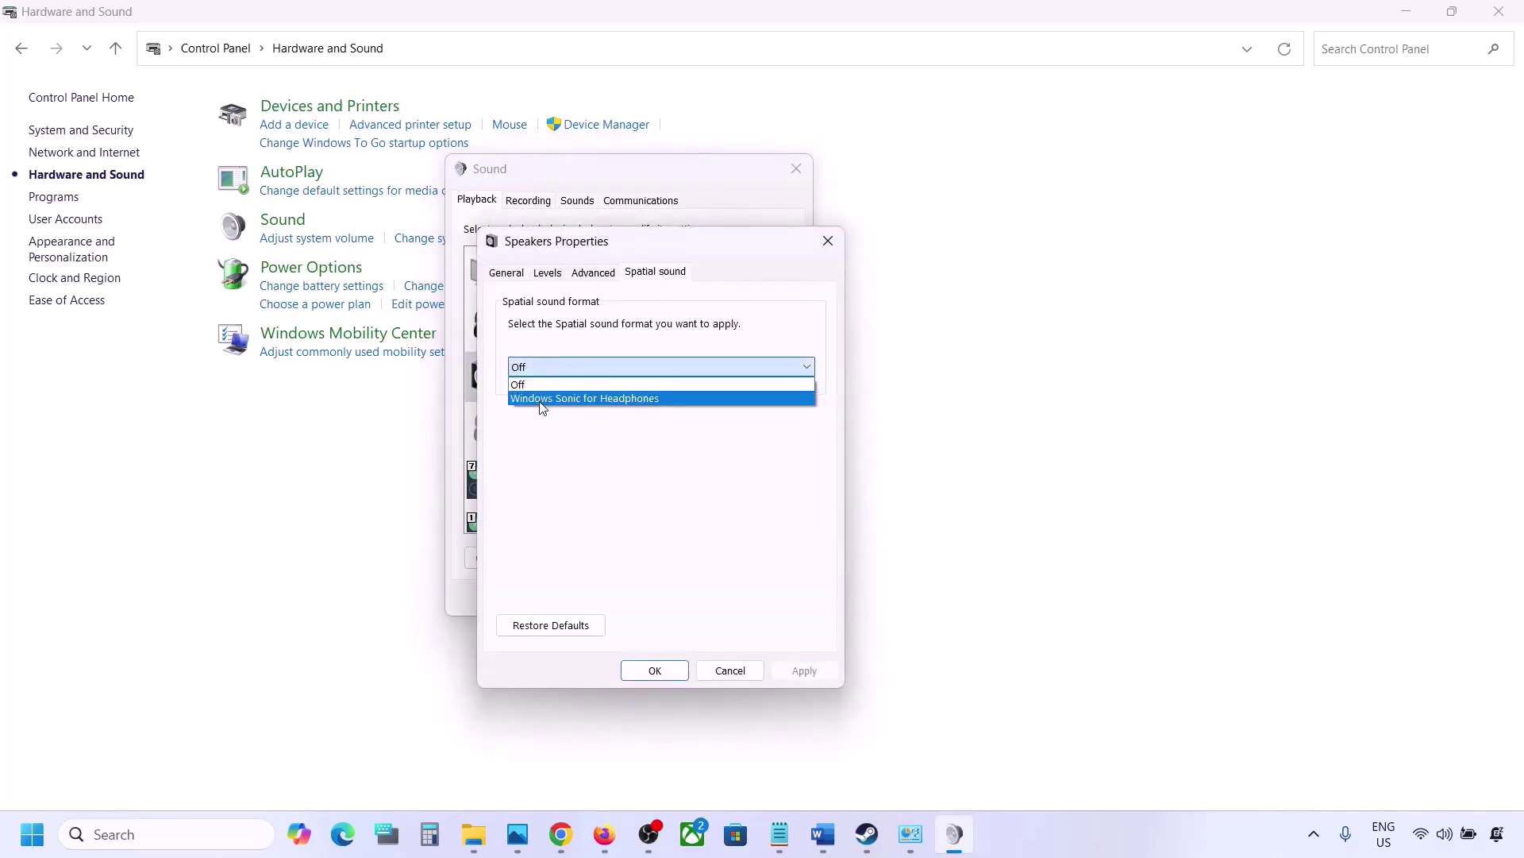
pyautogui.click(526, 386)
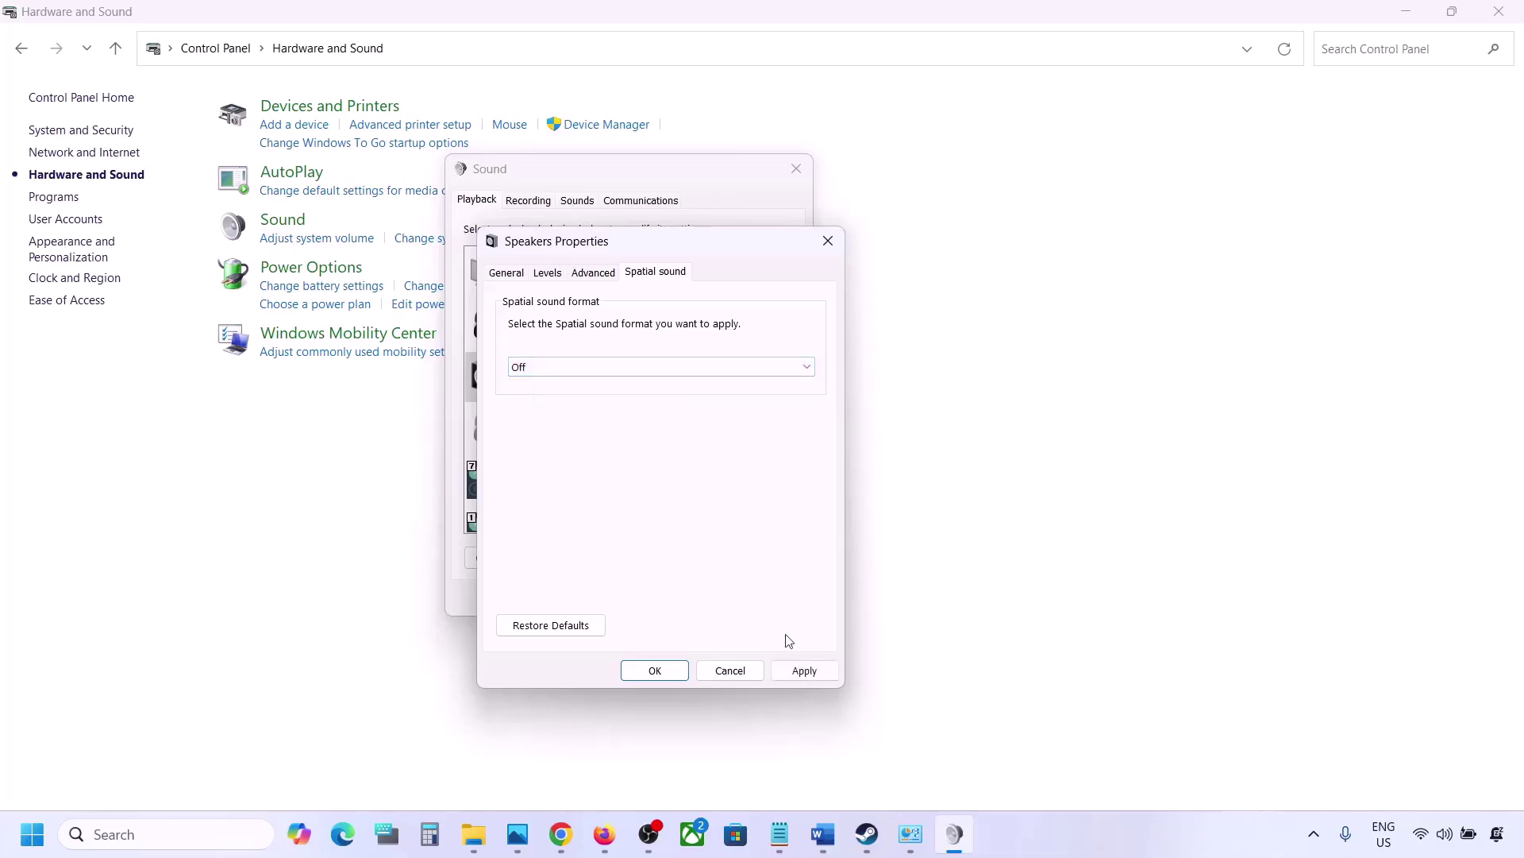
pyautogui.click(802, 671)
pyautogui.click(659, 672)
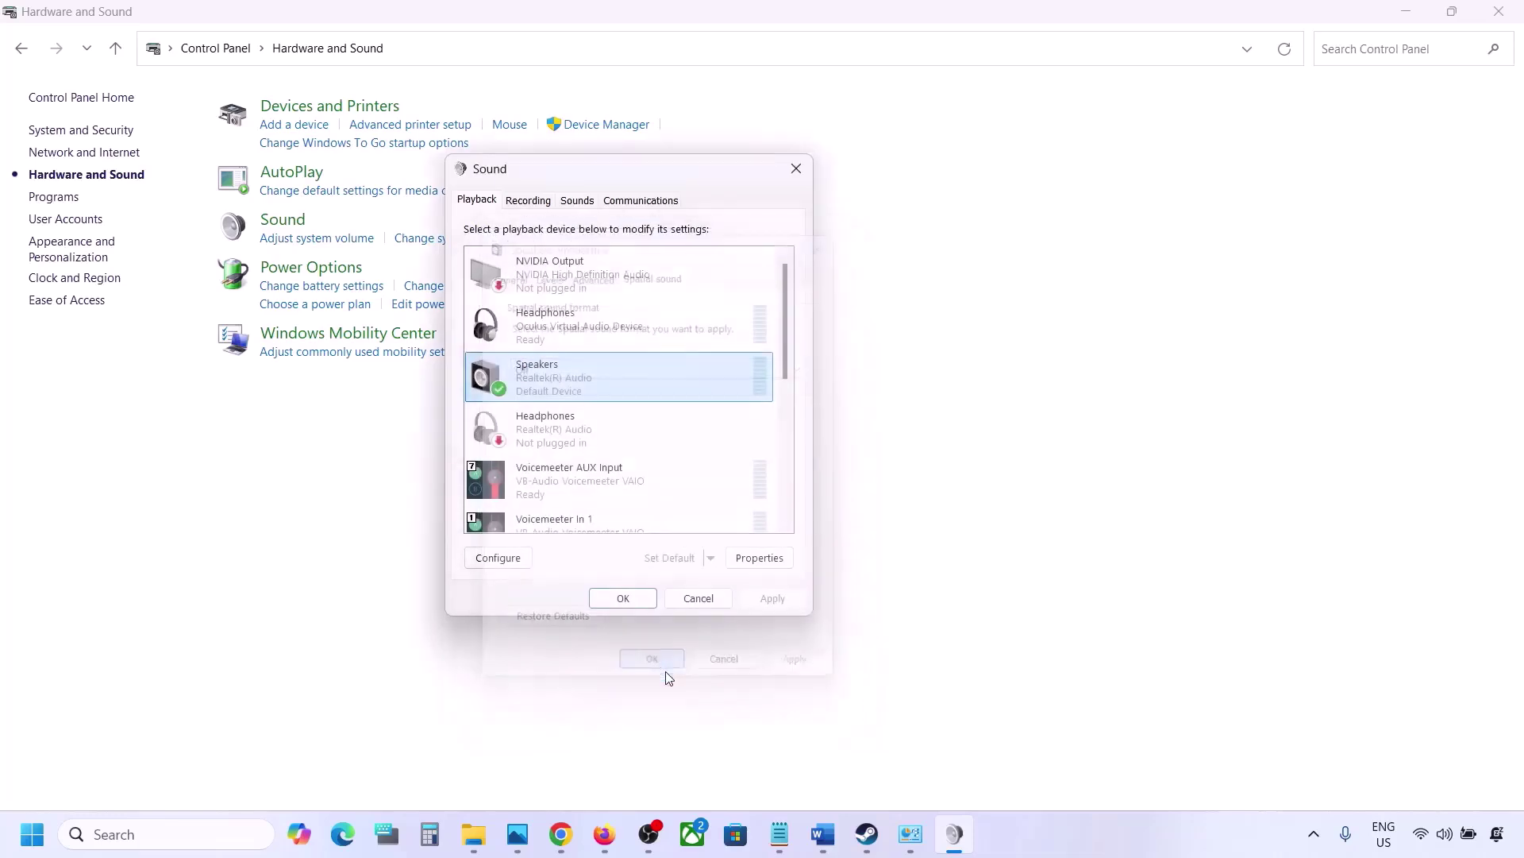
pyautogui.click(643, 599)
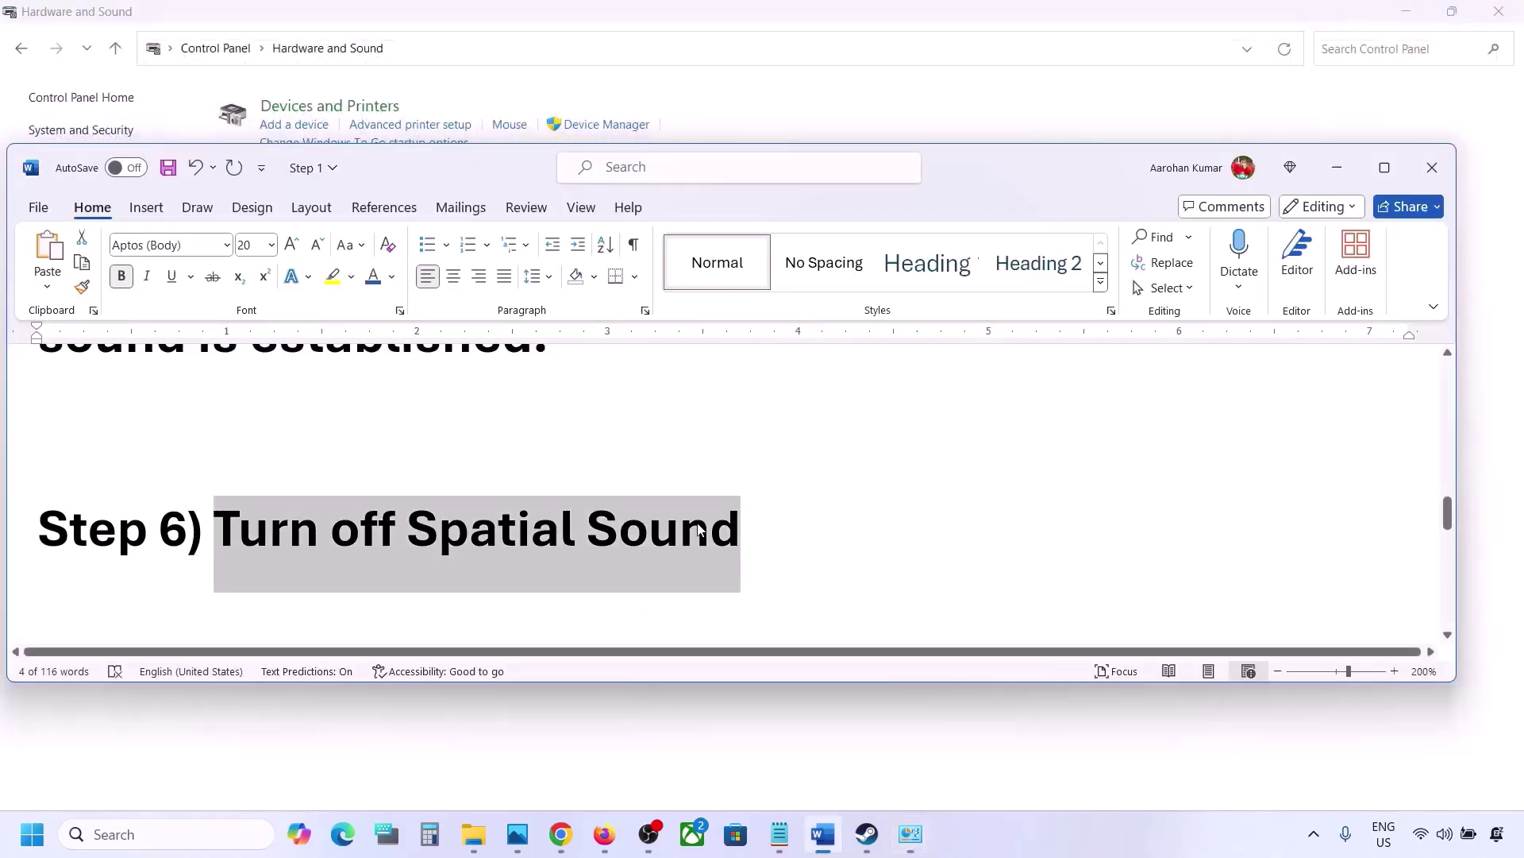
# Read Step 7 in the maximized Word notes, highlighting the instructions to disable Oculus/voicemeeter audio devices in the sound control panel and device manager
pyautogui.scroll(-3, 699, 526)
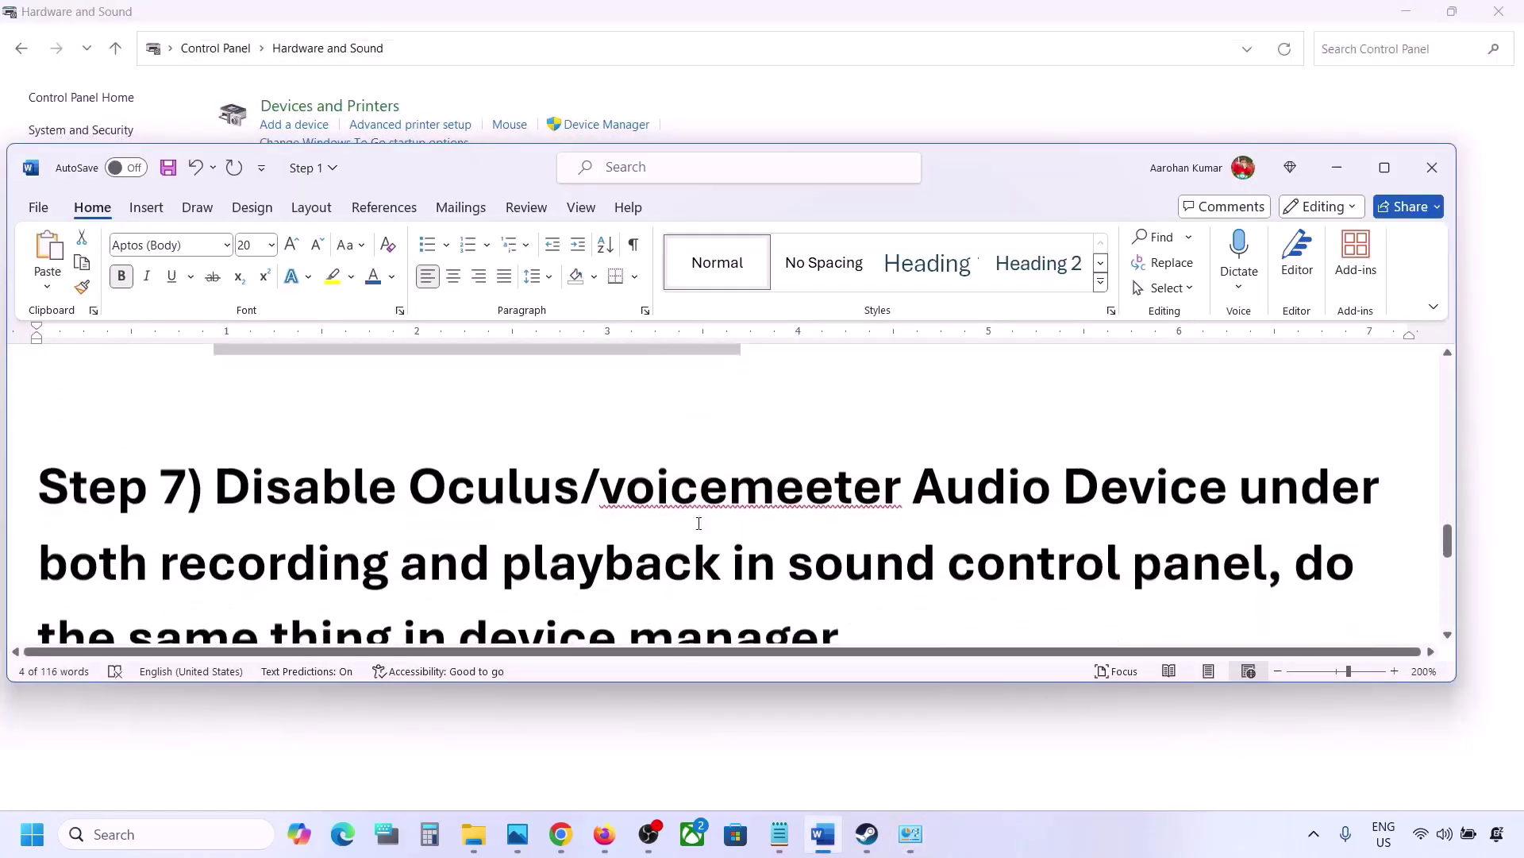
pyautogui.click(1384, 168)
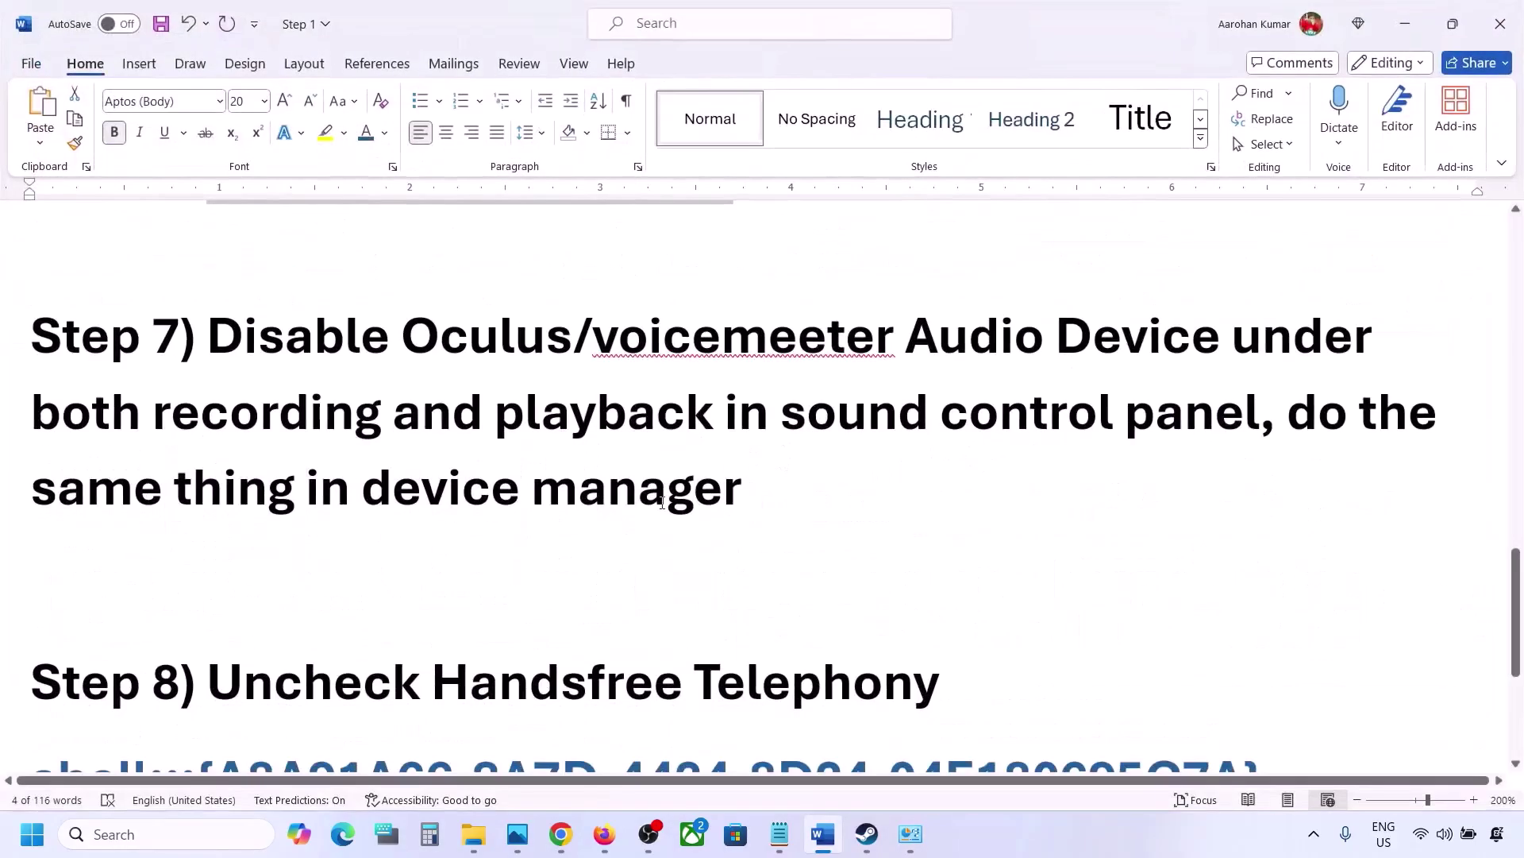
pyautogui.scroll(3, 404, 512)
pyautogui.moveTo(404, 506); pyautogui.dragTo(756, 513)
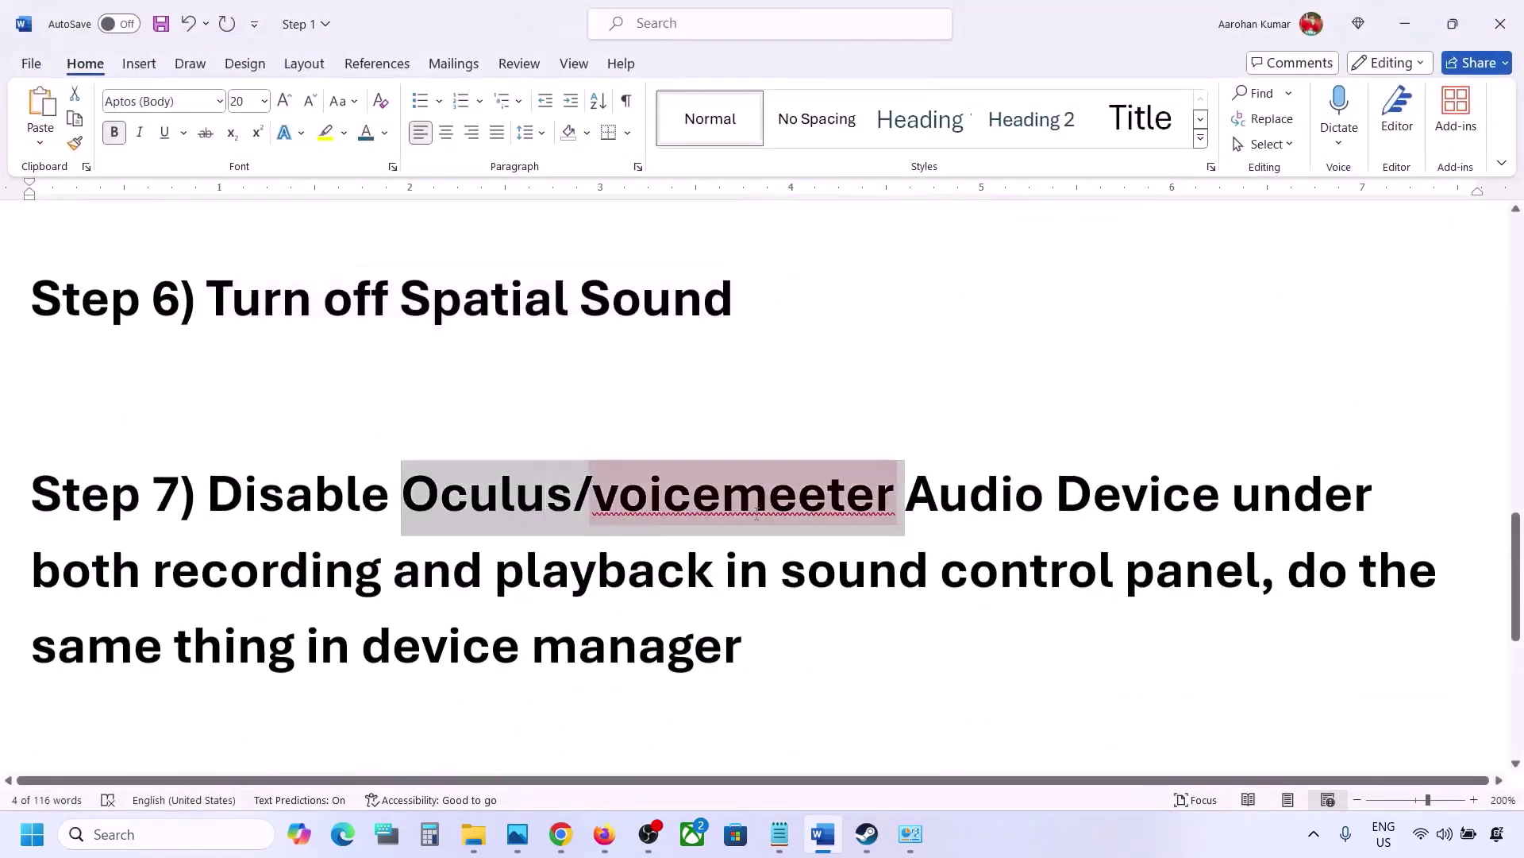
pyautogui.click(970, 506)
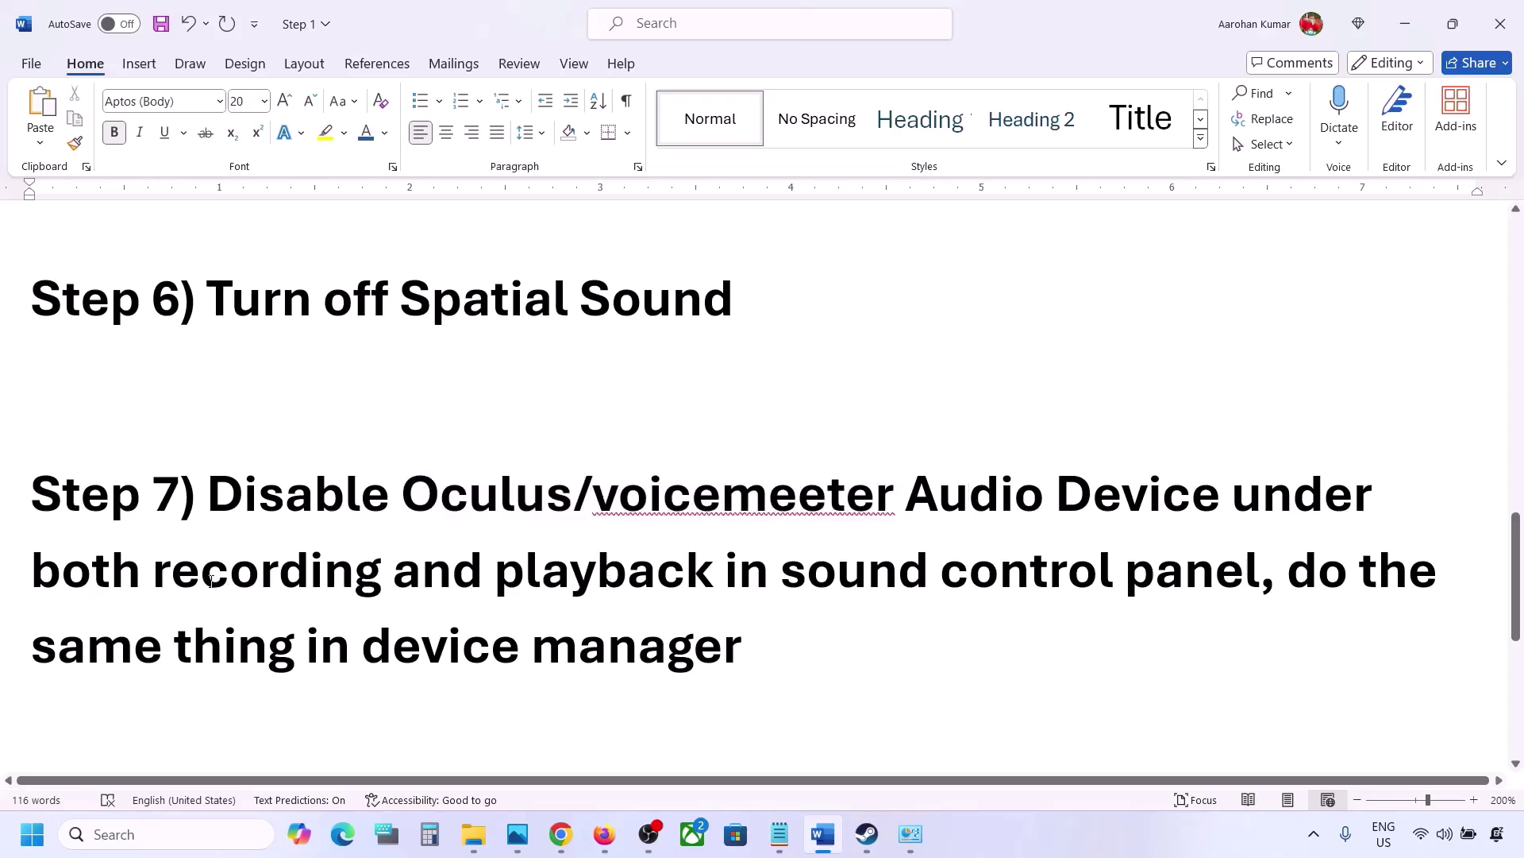
pyautogui.moveTo(242, 473); pyautogui.dragTo(1119, 576)
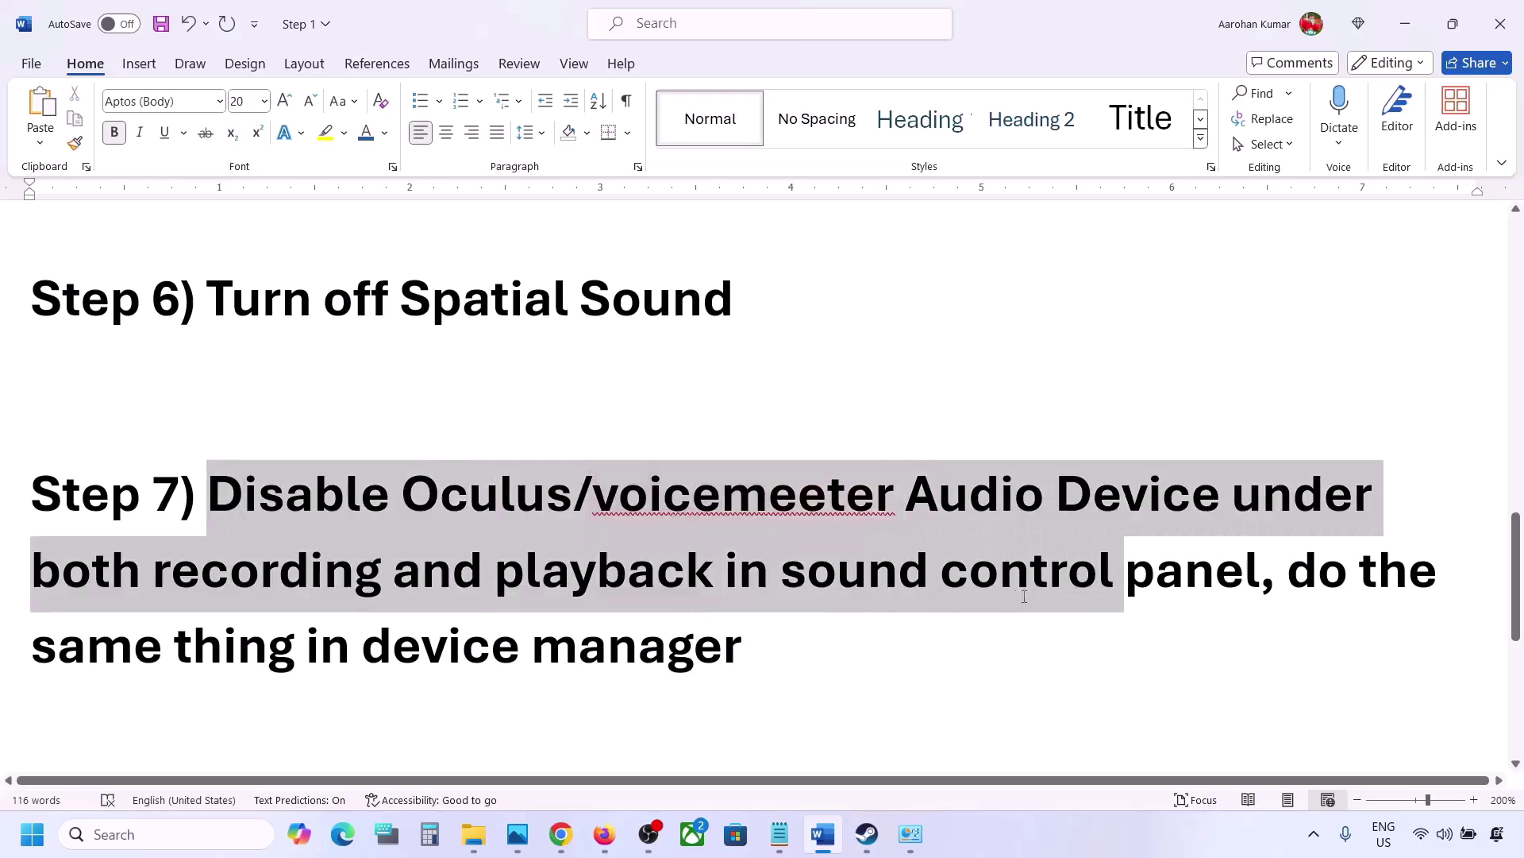
pyautogui.moveTo(195, 647); pyautogui.dragTo(743, 652)
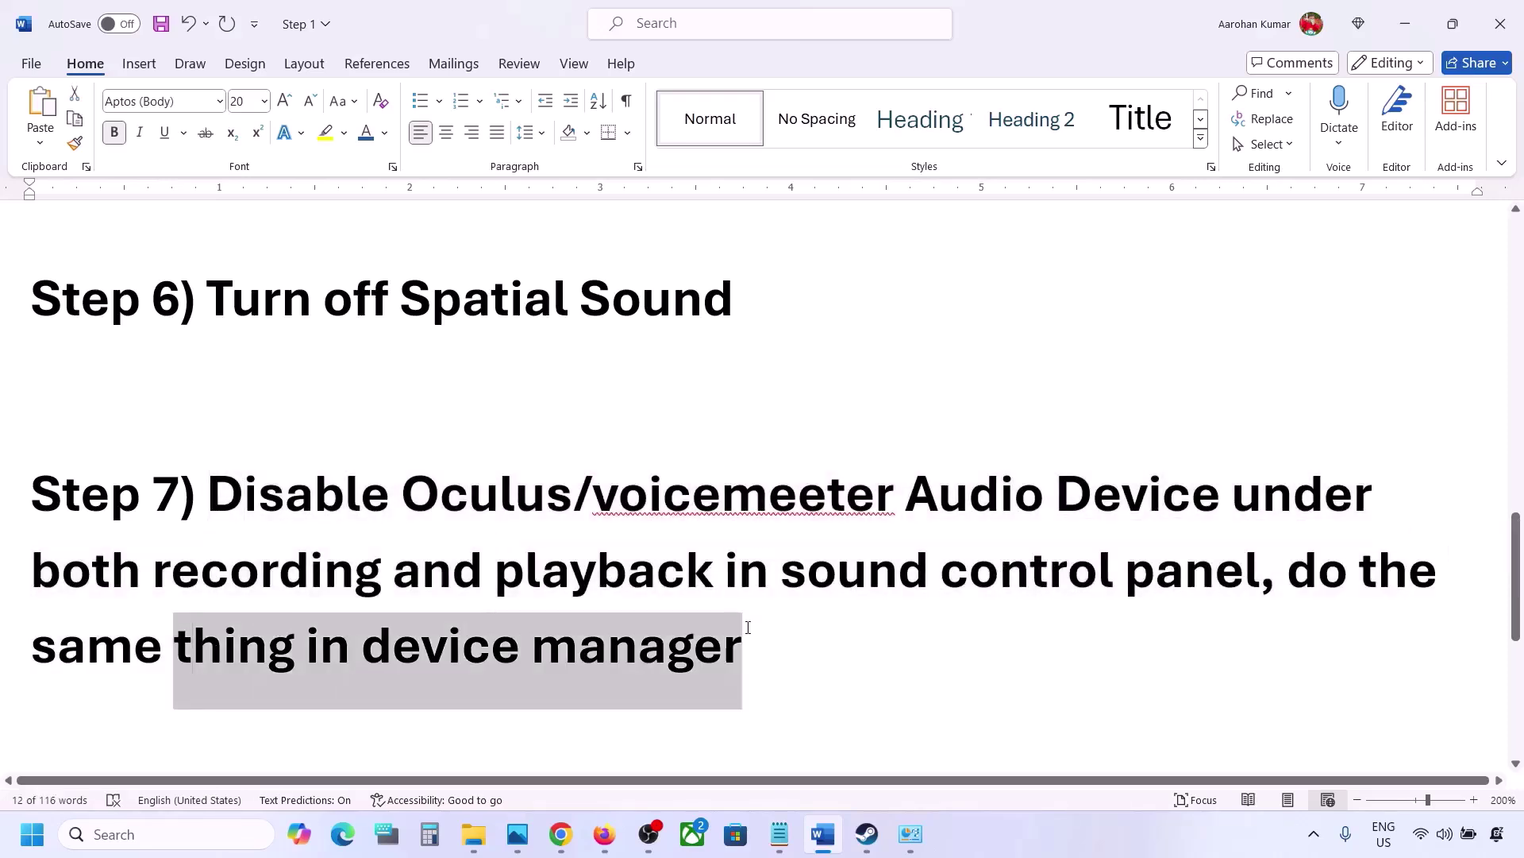
# Reopen Control Panel through a Windows search for "control" and open the Sound dialog from Hardware and Sound, moving it clear of the category links
pyautogui.click(156, 830)
pyautogui.write('contro')
pyautogui.write('l')
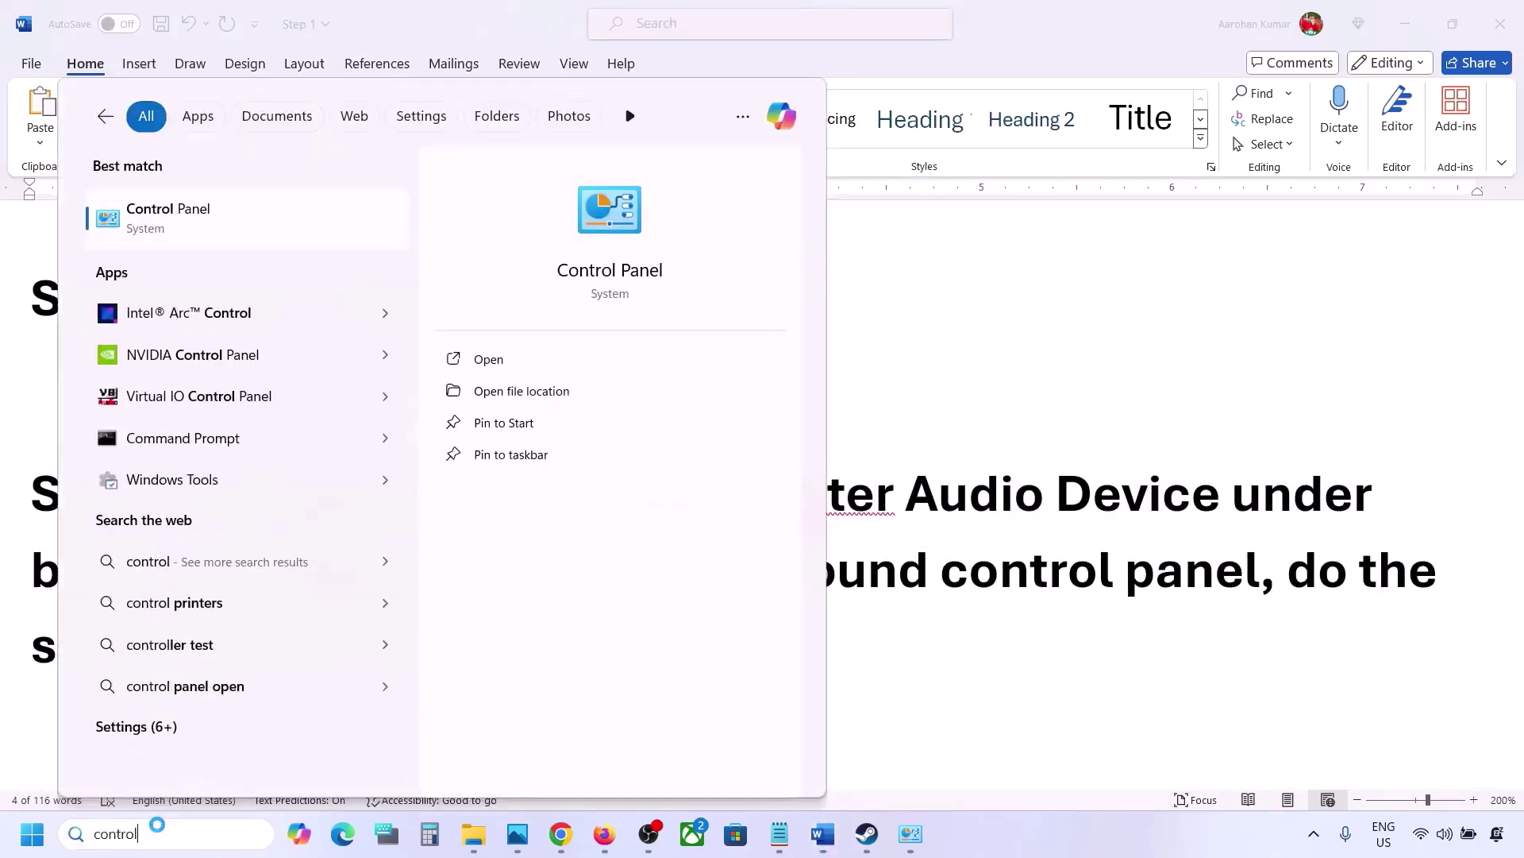
pyautogui.press('Return')
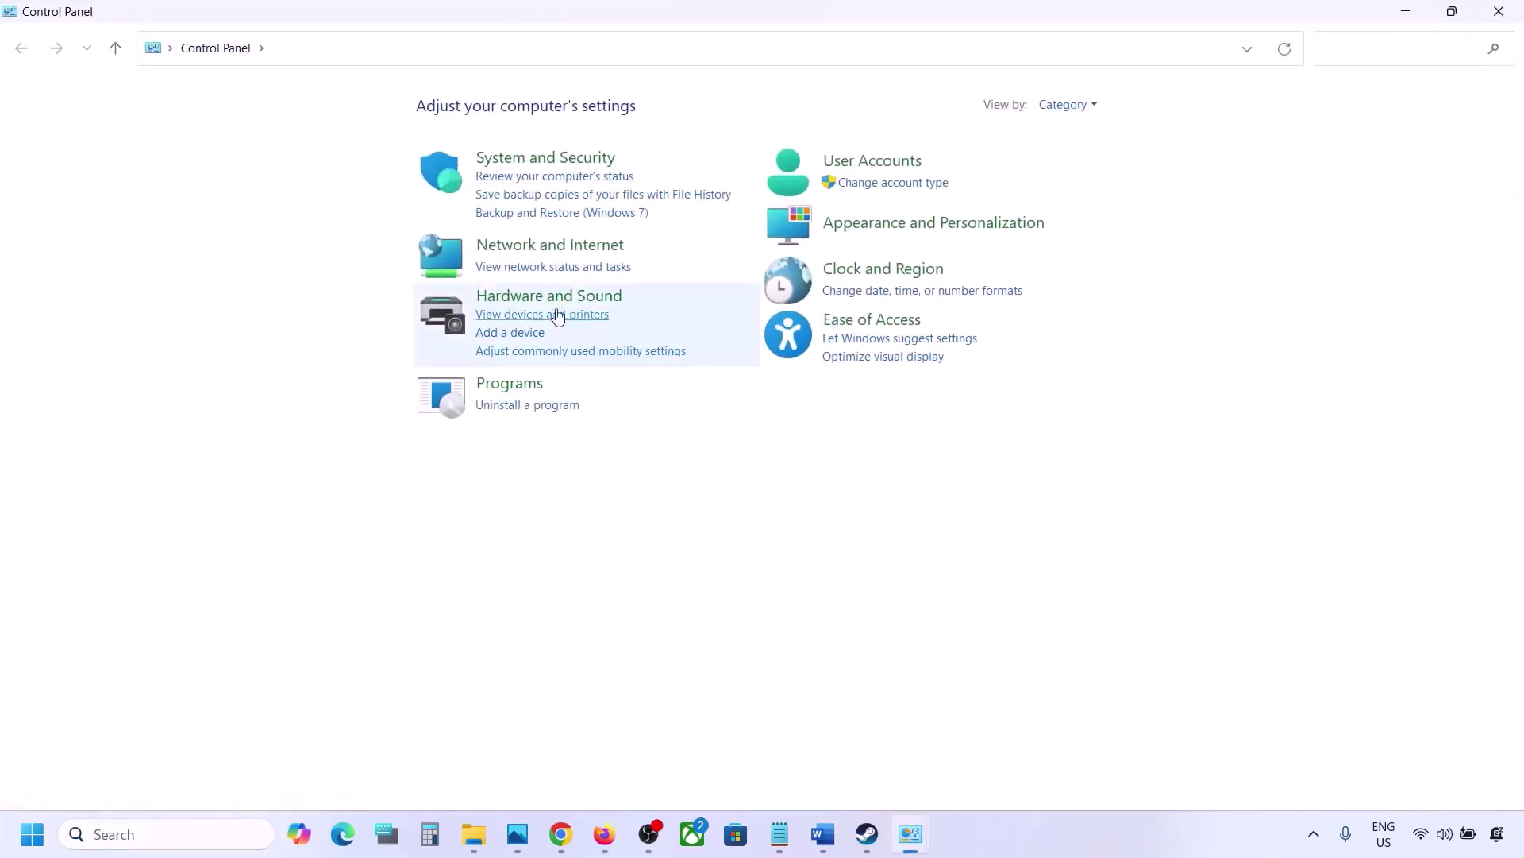
pyautogui.click(517, 304)
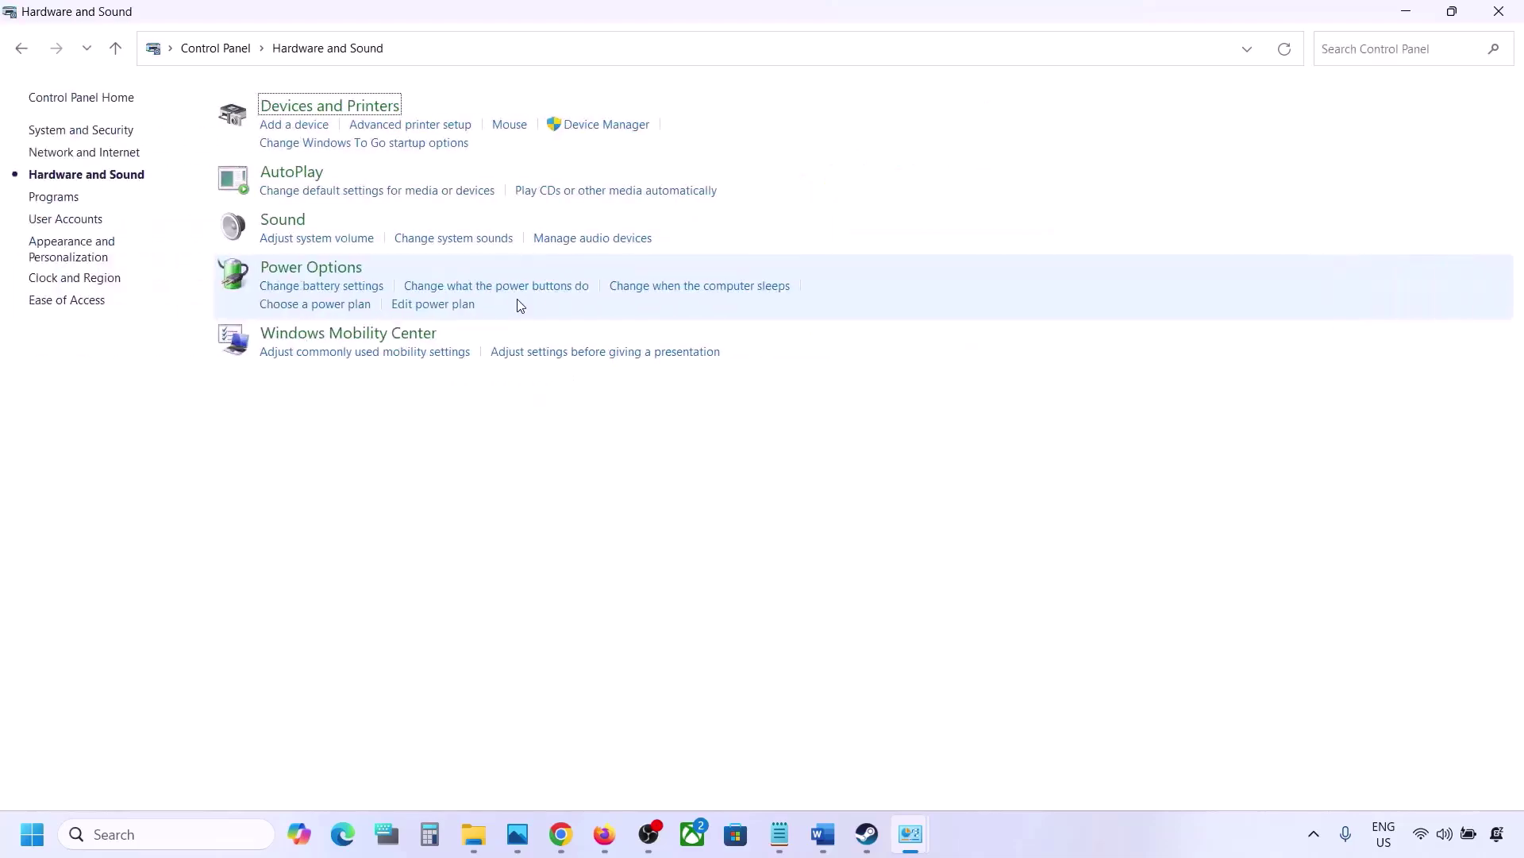
pyautogui.click(293, 227)
pyautogui.moveTo(304, 132); pyautogui.dragTo(893, 168)
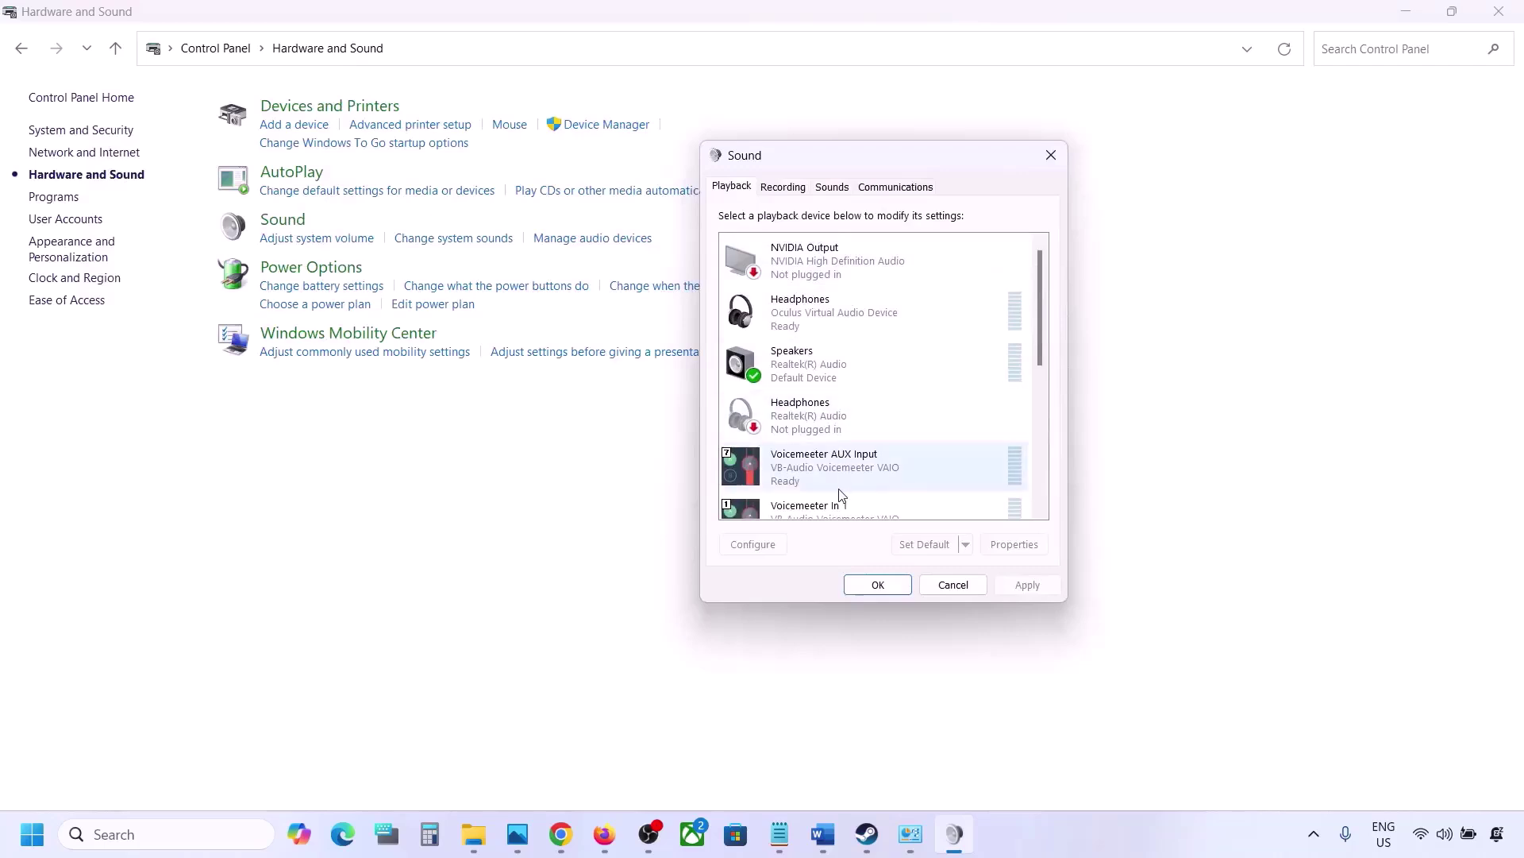
# Look through the playback device list for the Realtek speakers and any Oculus or Voicemeeter devices
pyautogui.scroll(-5, 860, 388)
pyautogui.scroll(-1, 863, 389)
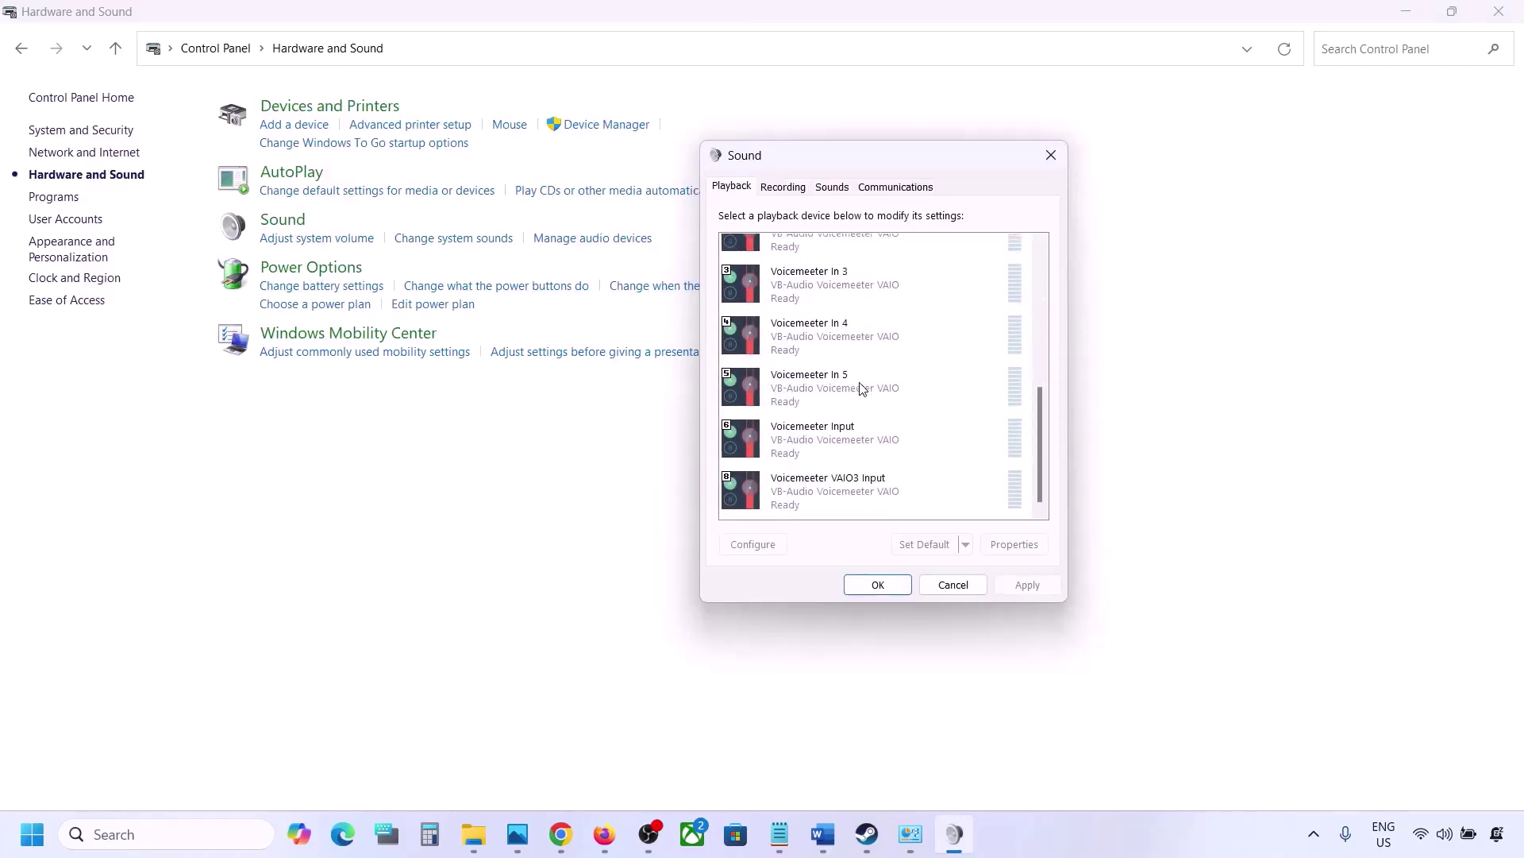
pyautogui.scroll(6, 864, 388)
pyautogui.click(845, 370)
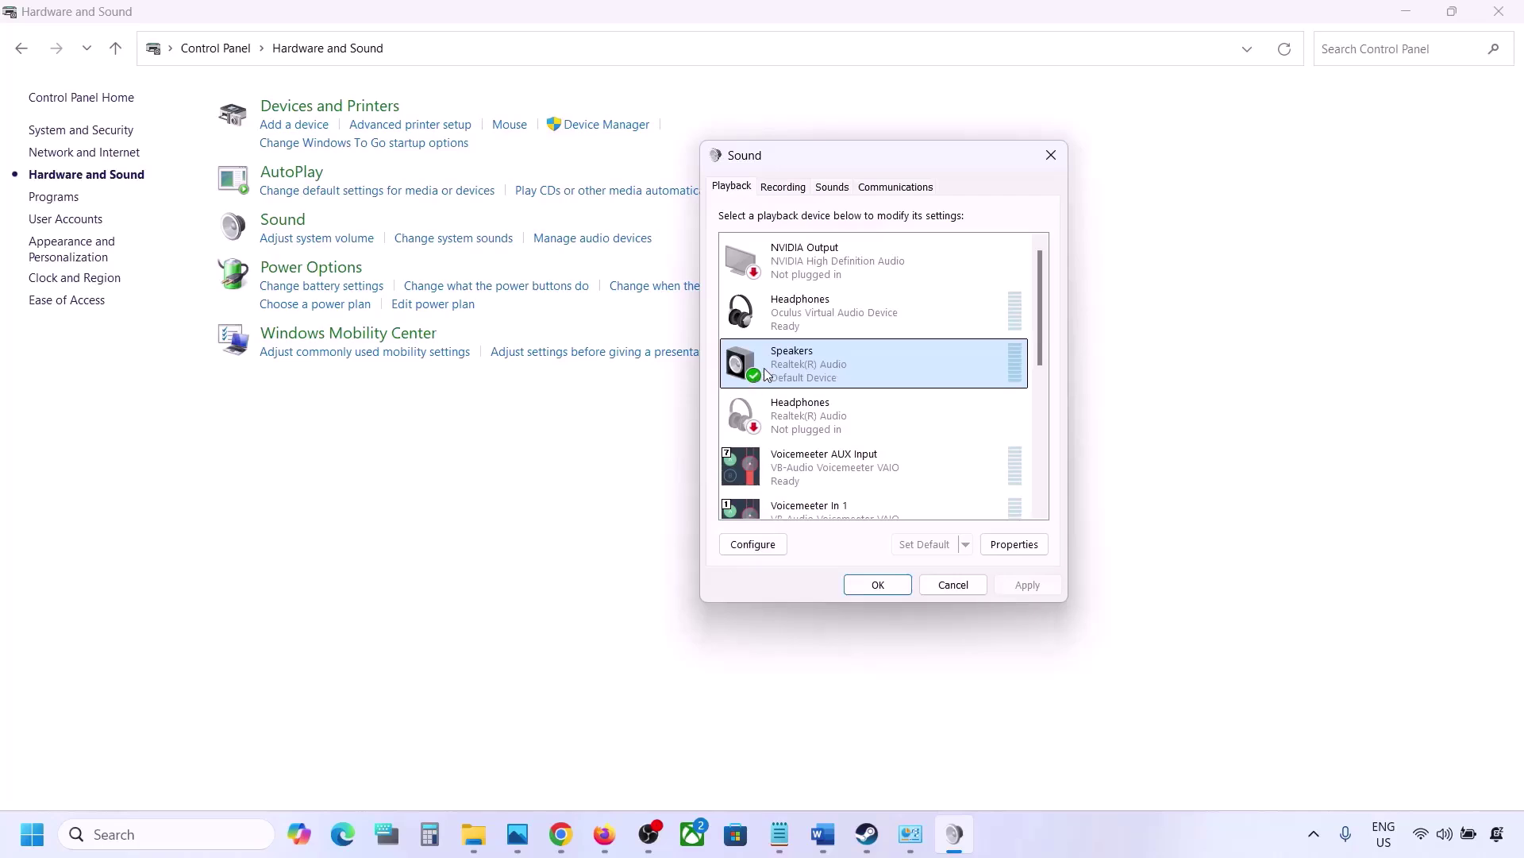
pyautogui.scroll(-2, 829, 486)
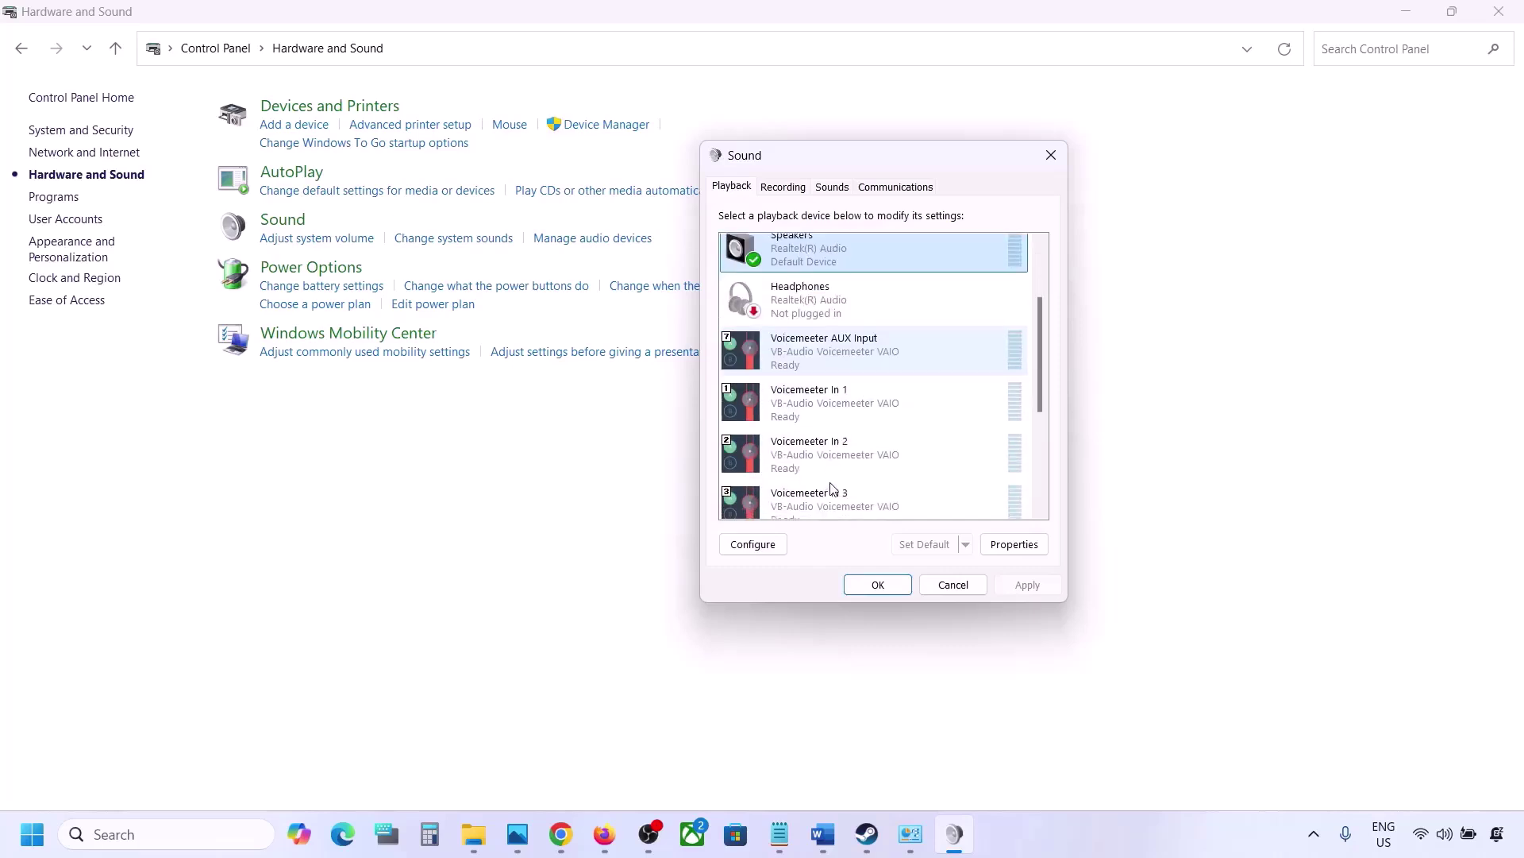
pyautogui.scroll(-3, 829, 486)
pyautogui.scroll(5, 874, 436)
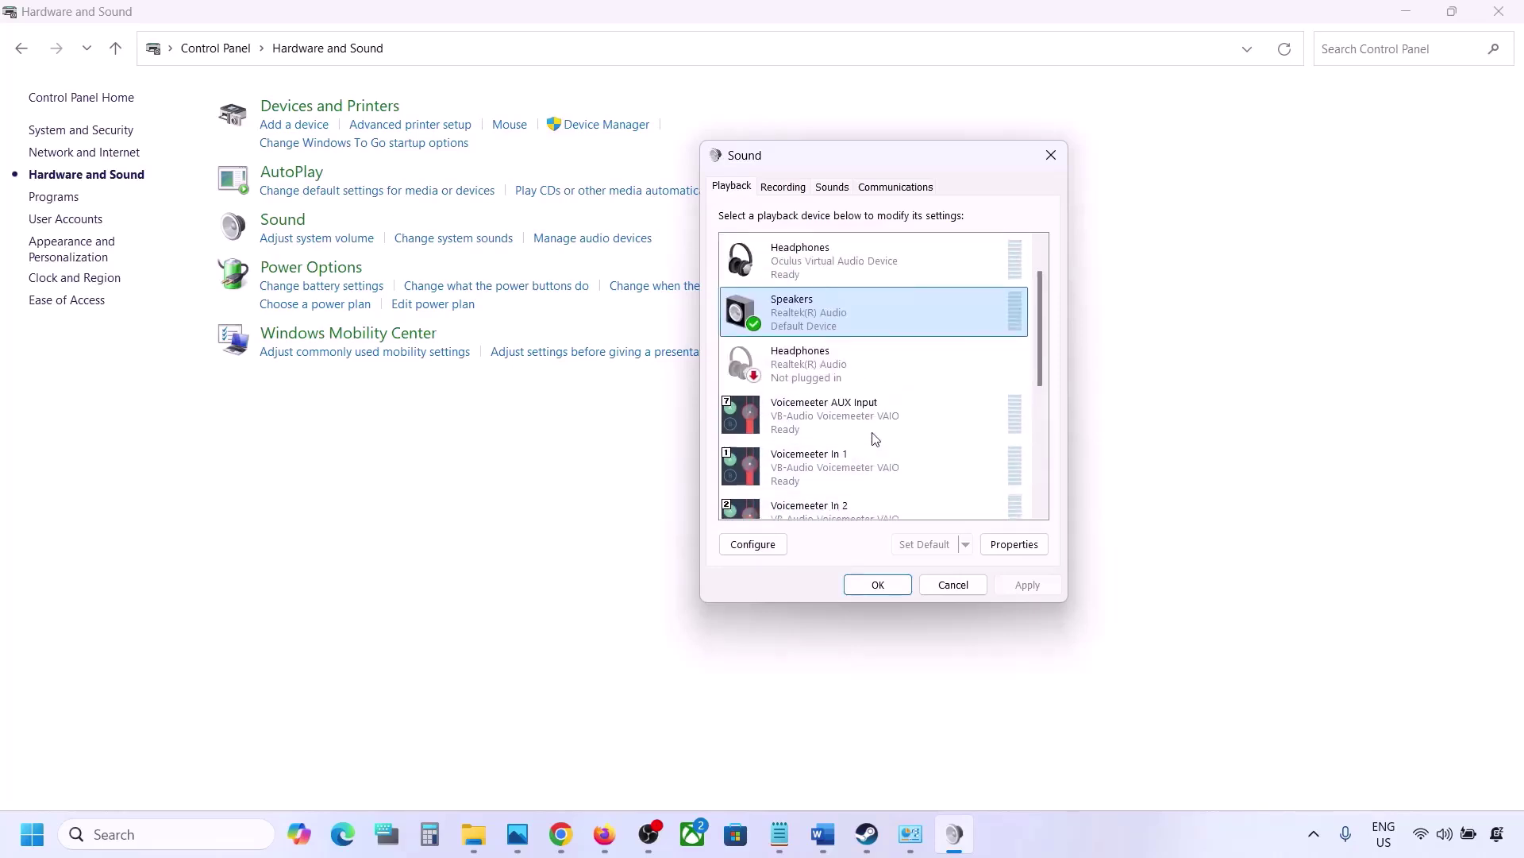
pyautogui.scroll(1, 851, 373)
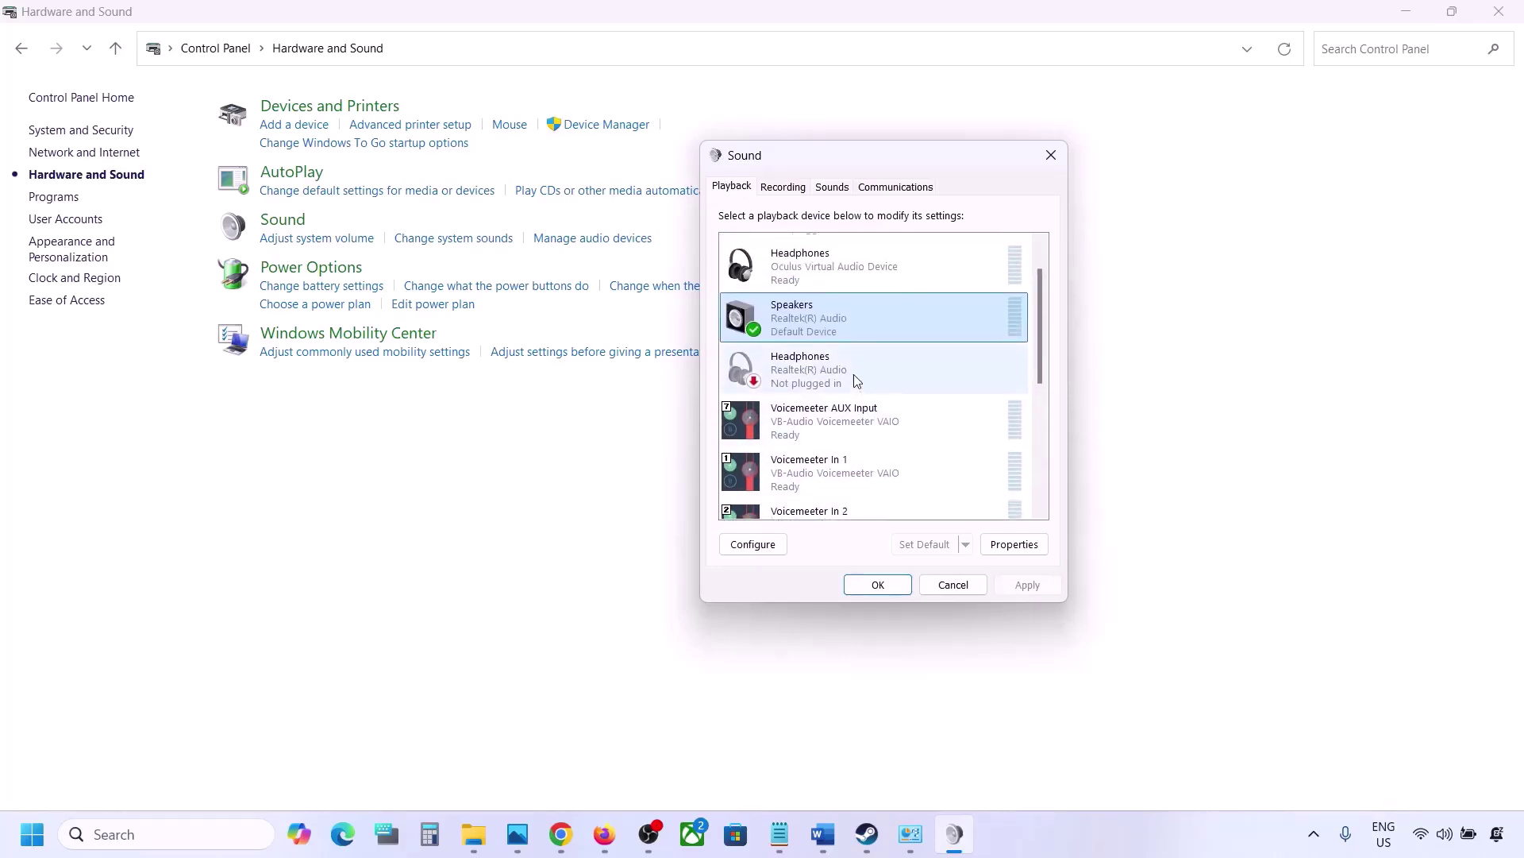
# Disable the Oculus Virtual Audio Device headphones in the playback list and check their available options
pyautogui.click(803, 274)
pyautogui.rightClick(813, 270)
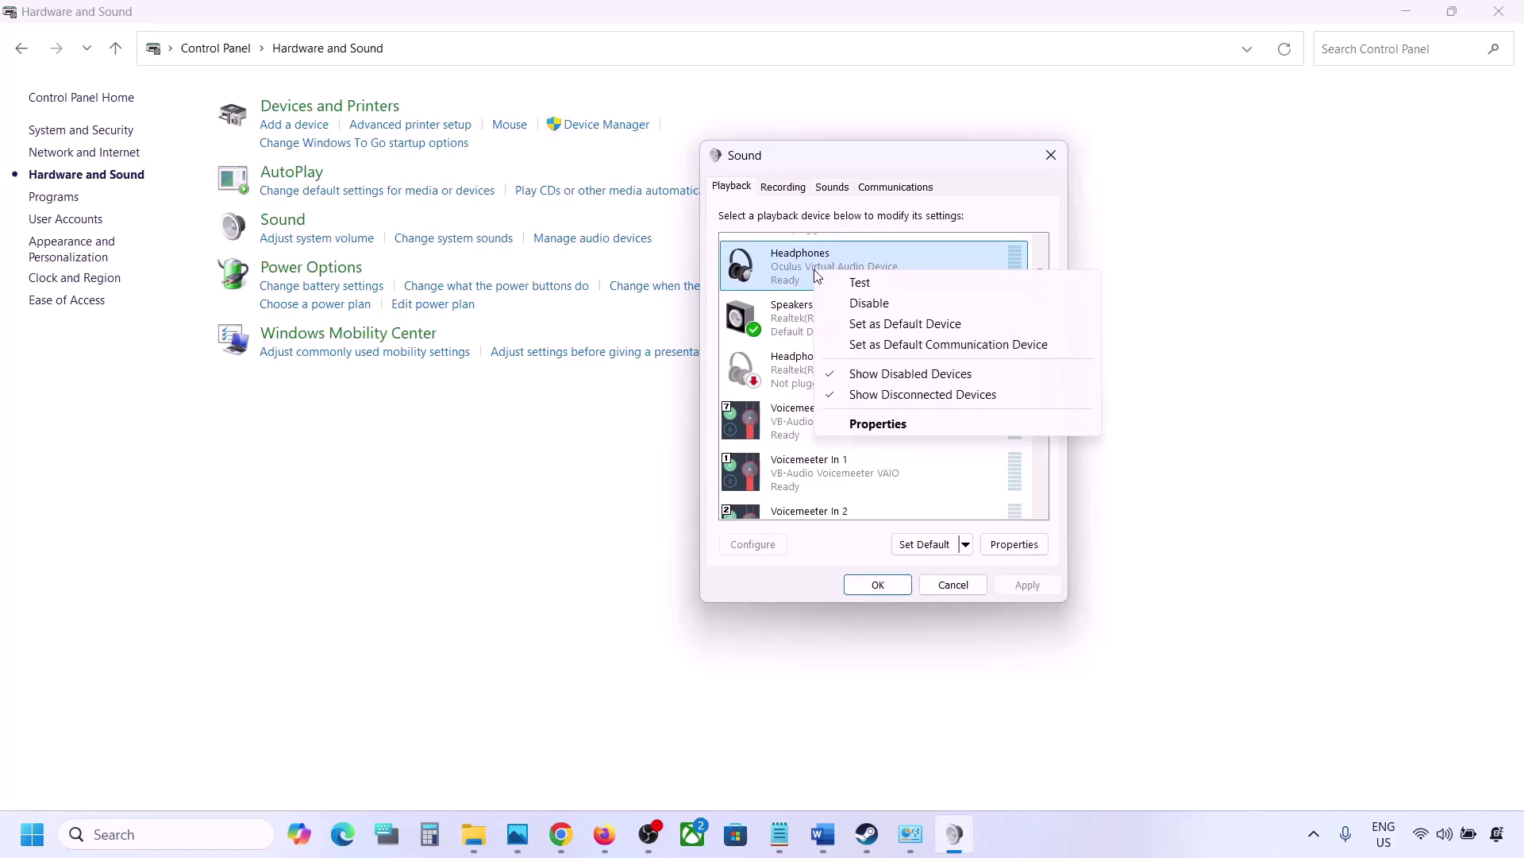
pyautogui.click(868, 302)
pyautogui.scroll(-2, 848, 344)
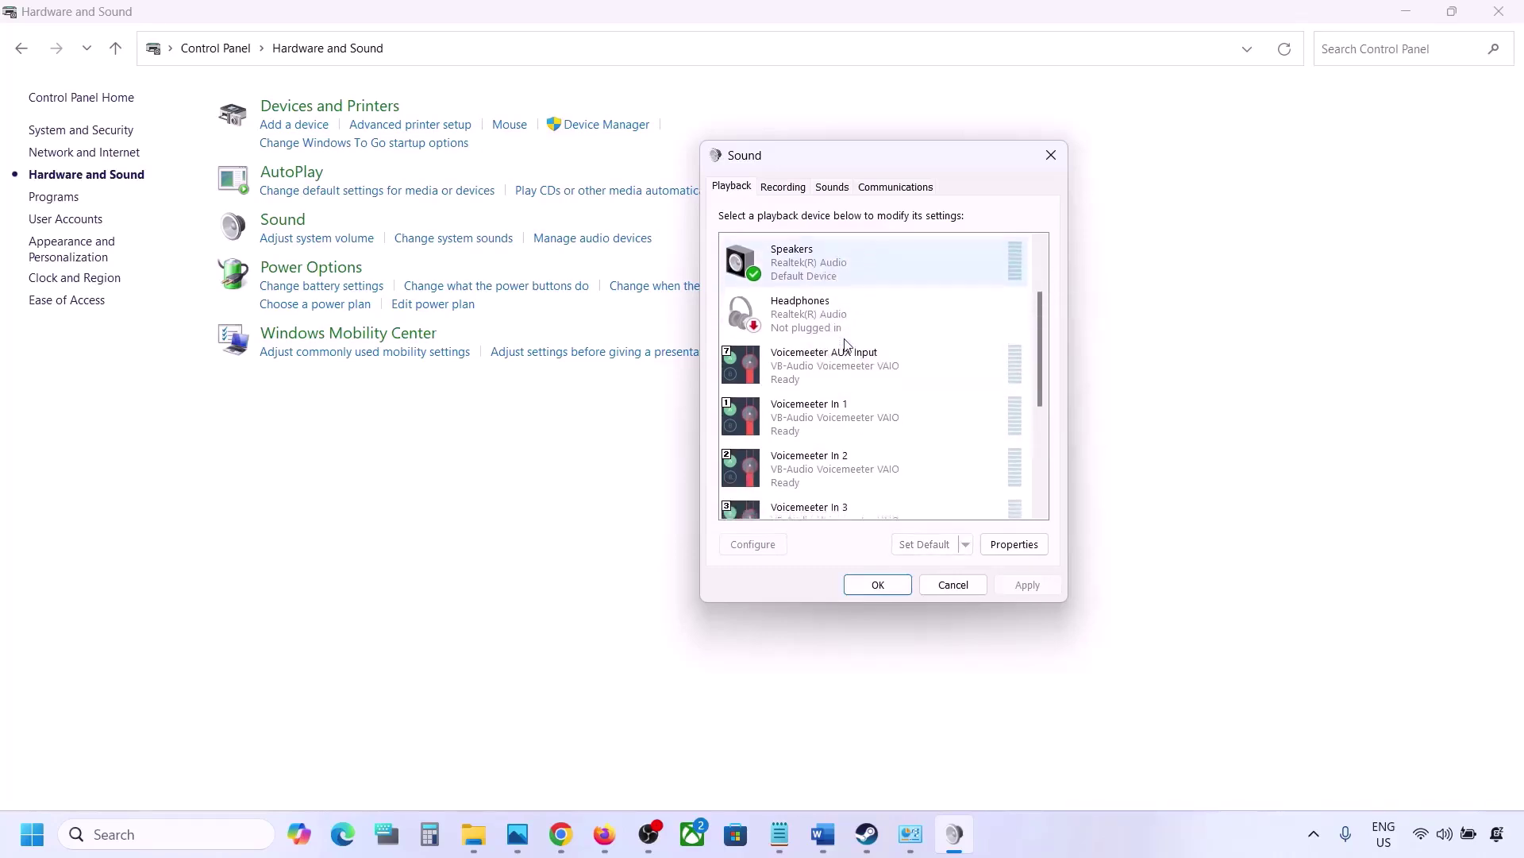
pyautogui.scroll(3, 848, 344)
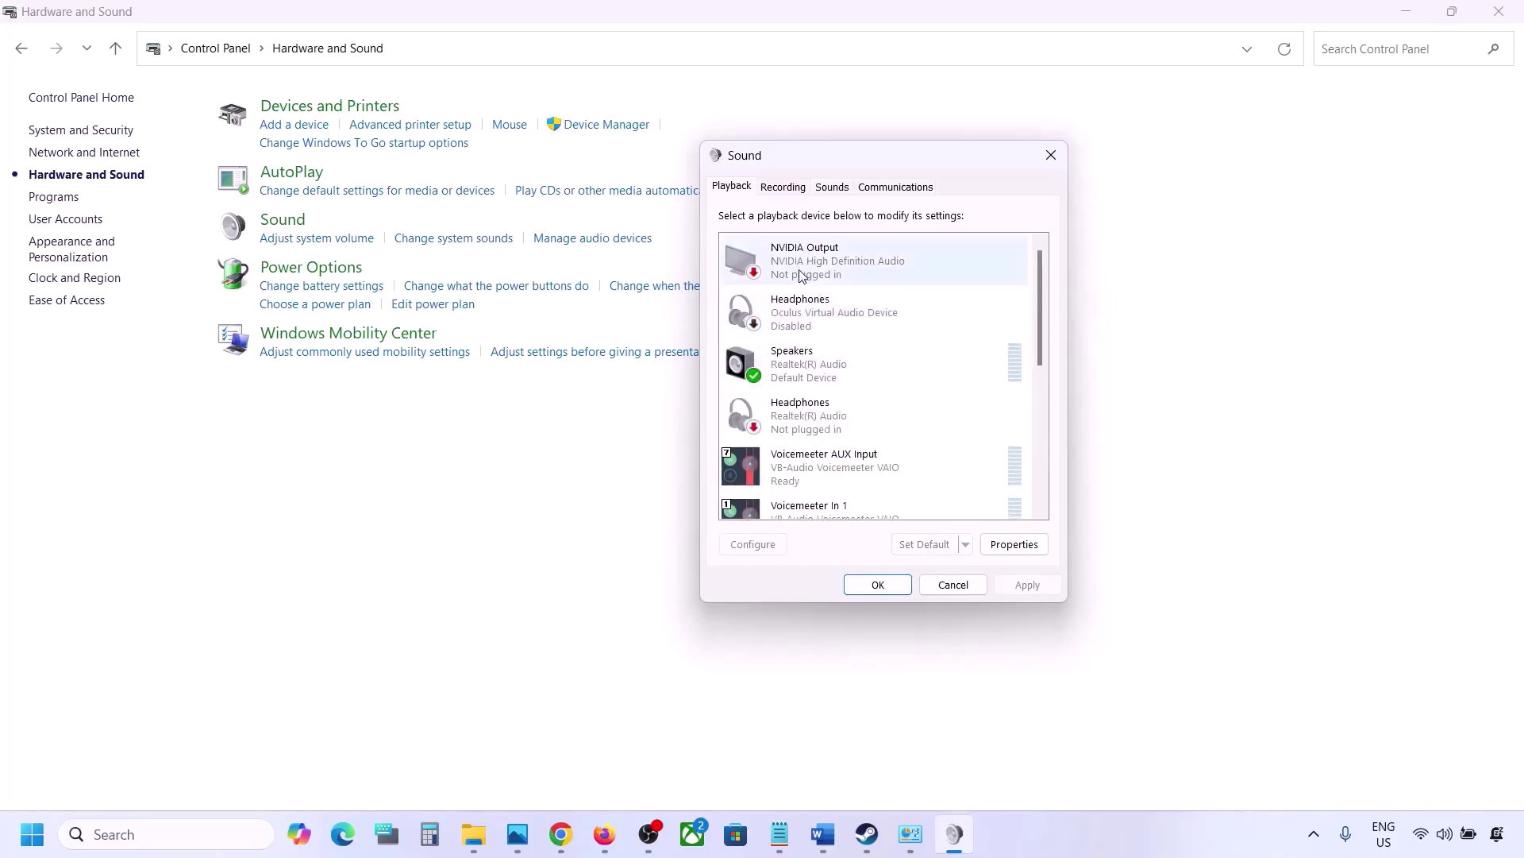
pyautogui.rightClick(816, 300)
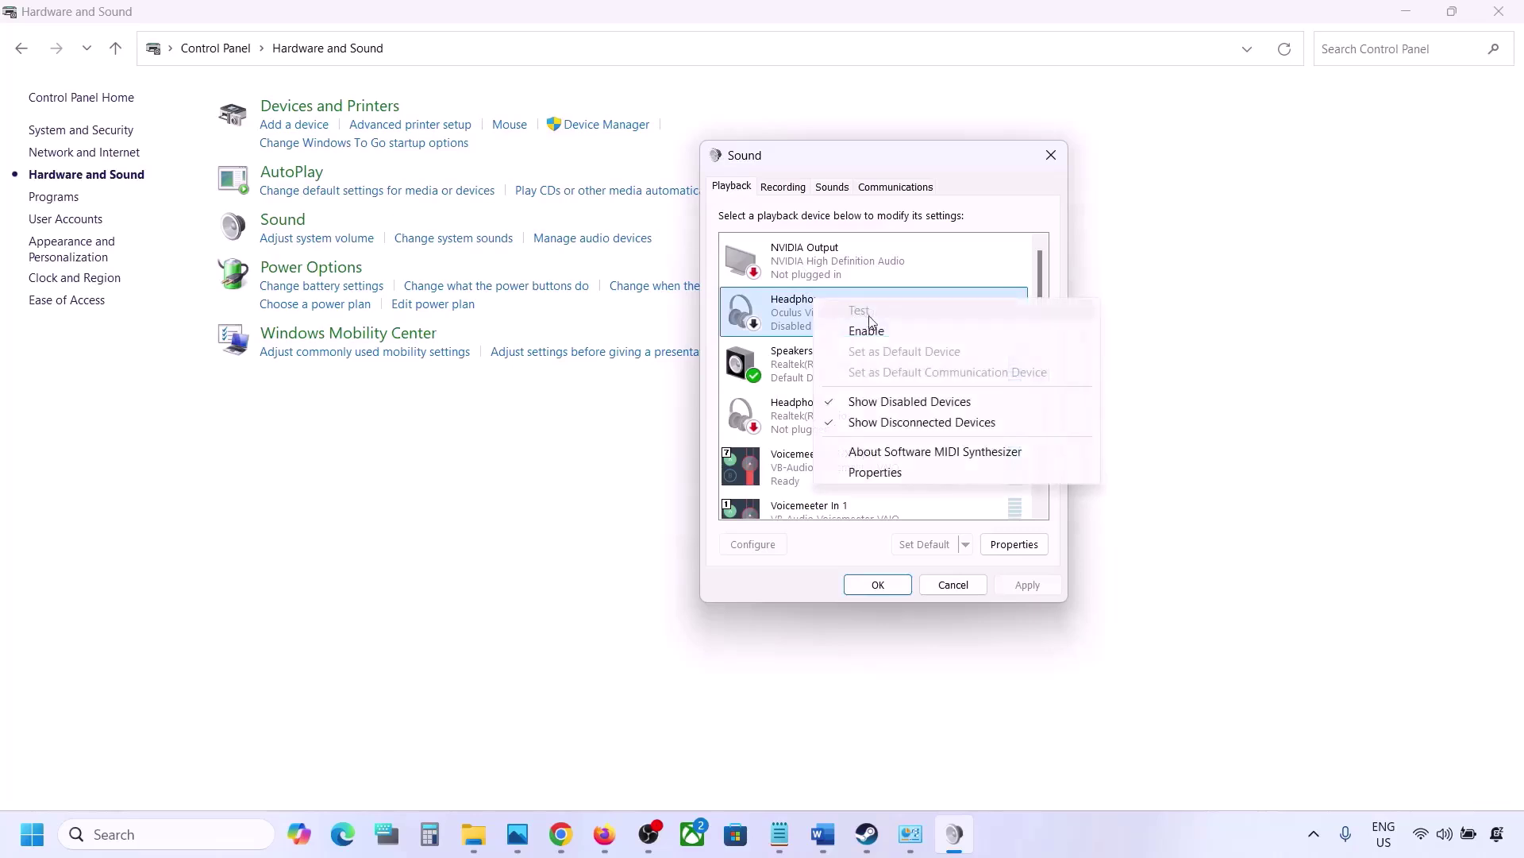
pyautogui.click(799, 332)
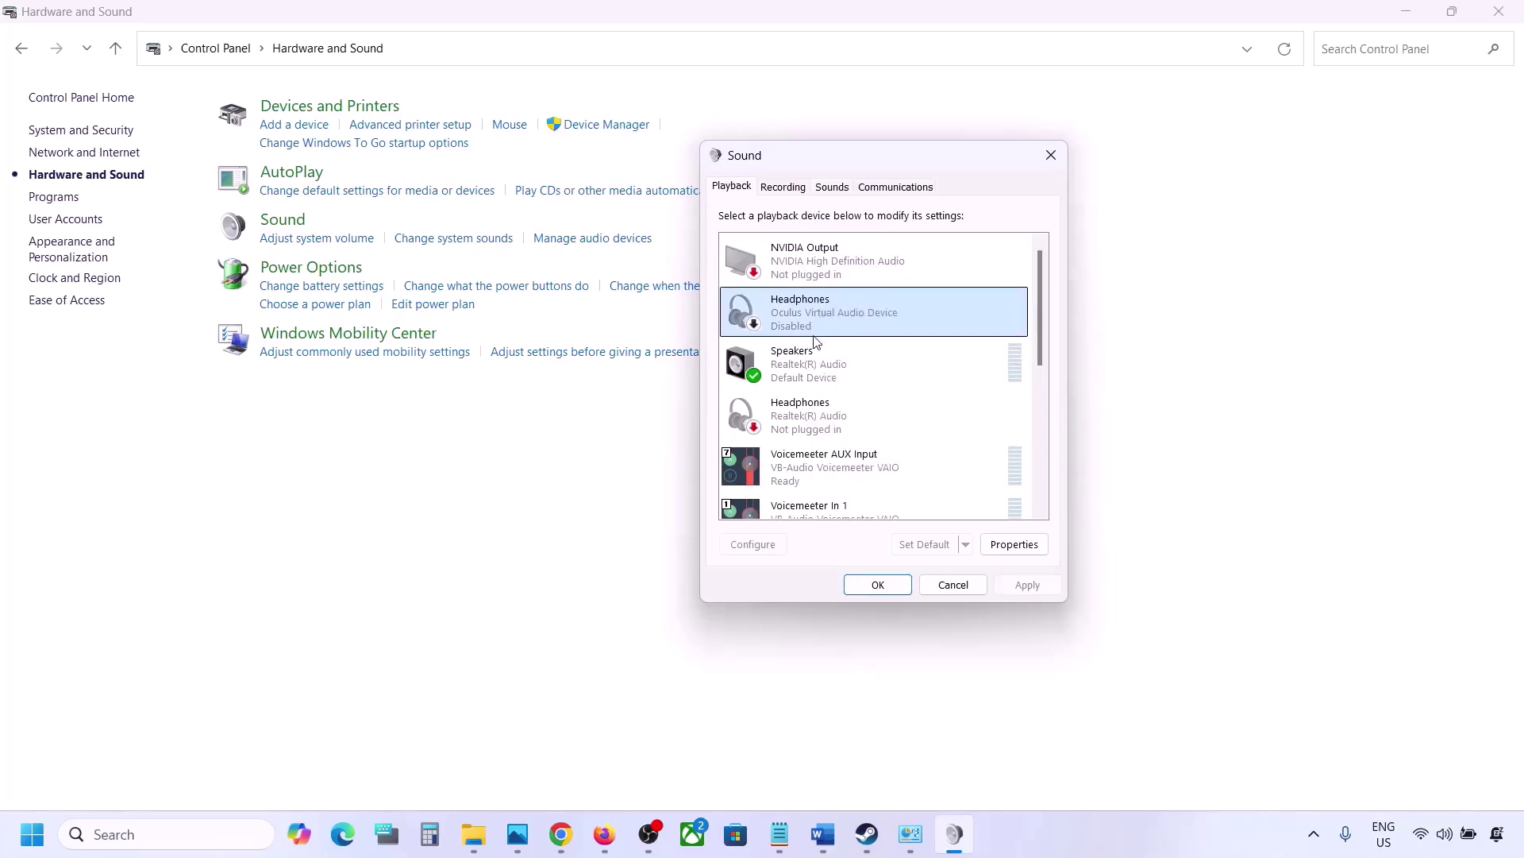
# Disable the Voicemeeter AUX Input and Voicemeeter In 1 playback devices
pyautogui.scroll(-1, 816, 341)
pyautogui.click(806, 365)
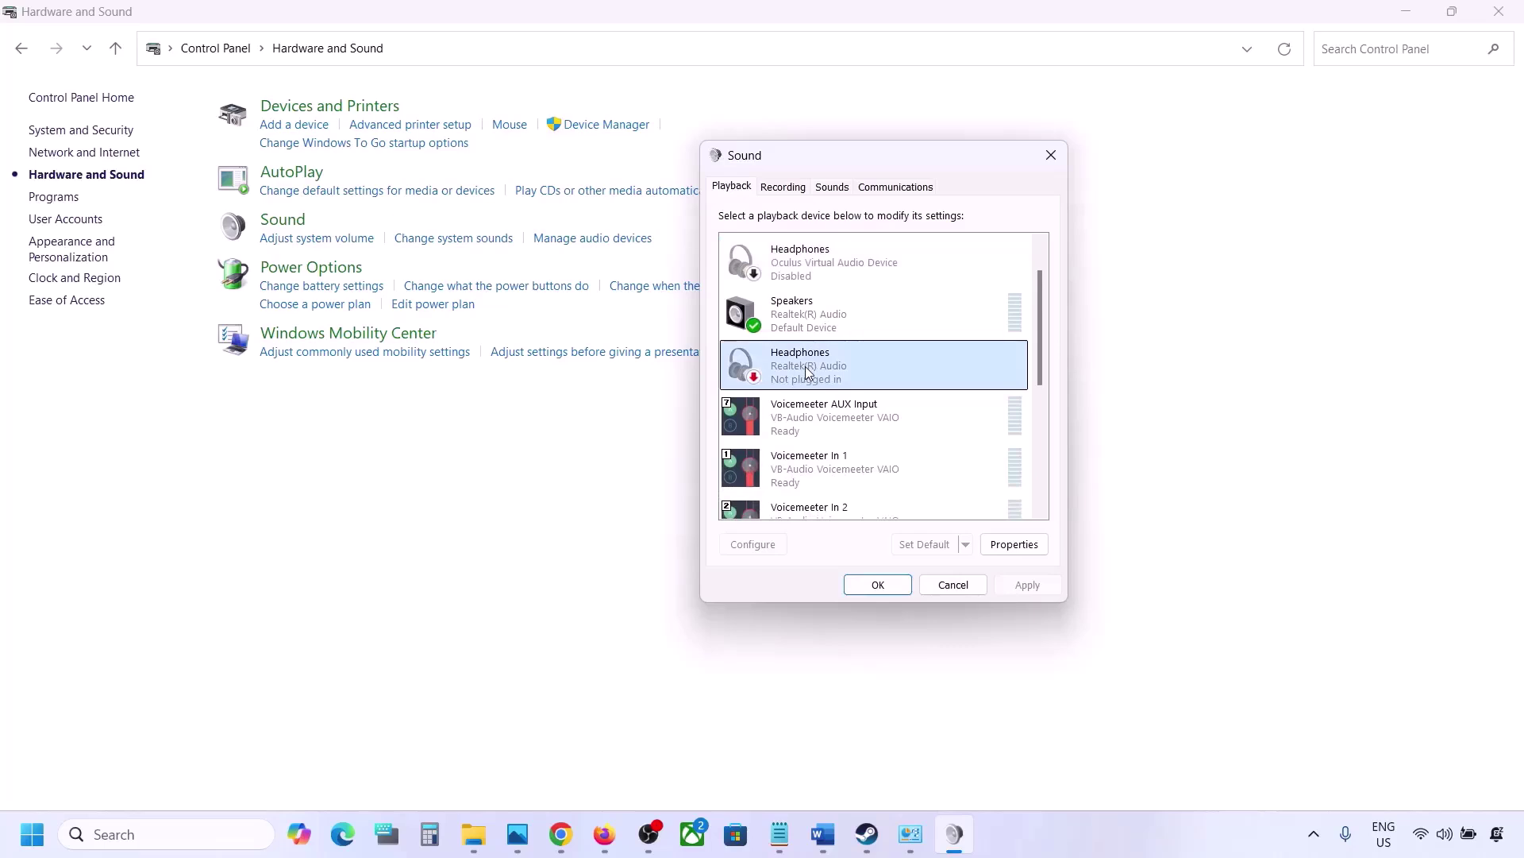
pyautogui.scroll(-1, 805, 366)
pyautogui.click(822, 379)
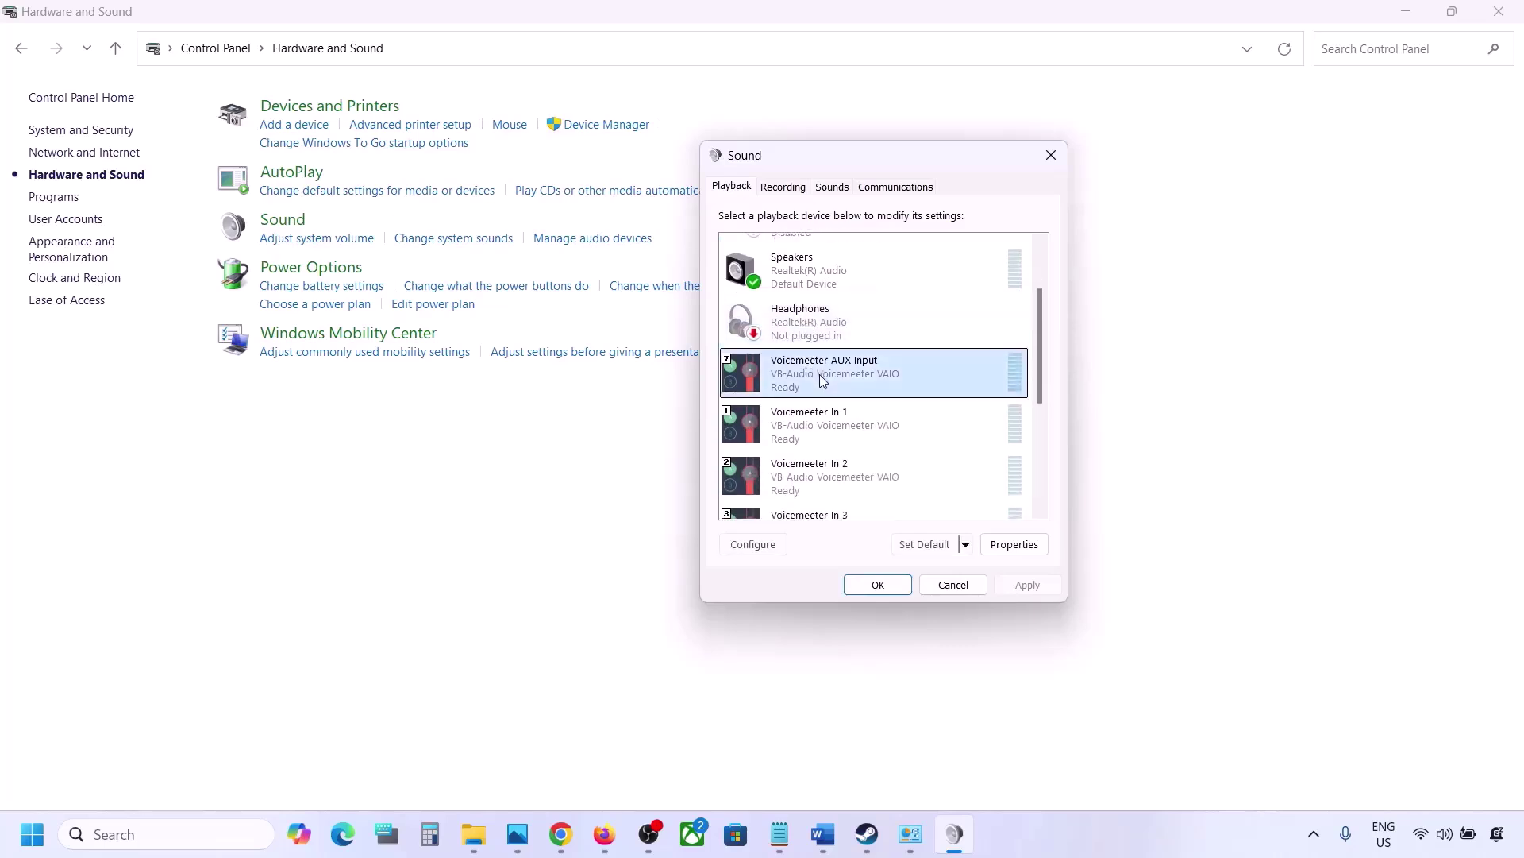
pyautogui.rightClick(823, 379)
pyautogui.click(877, 427)
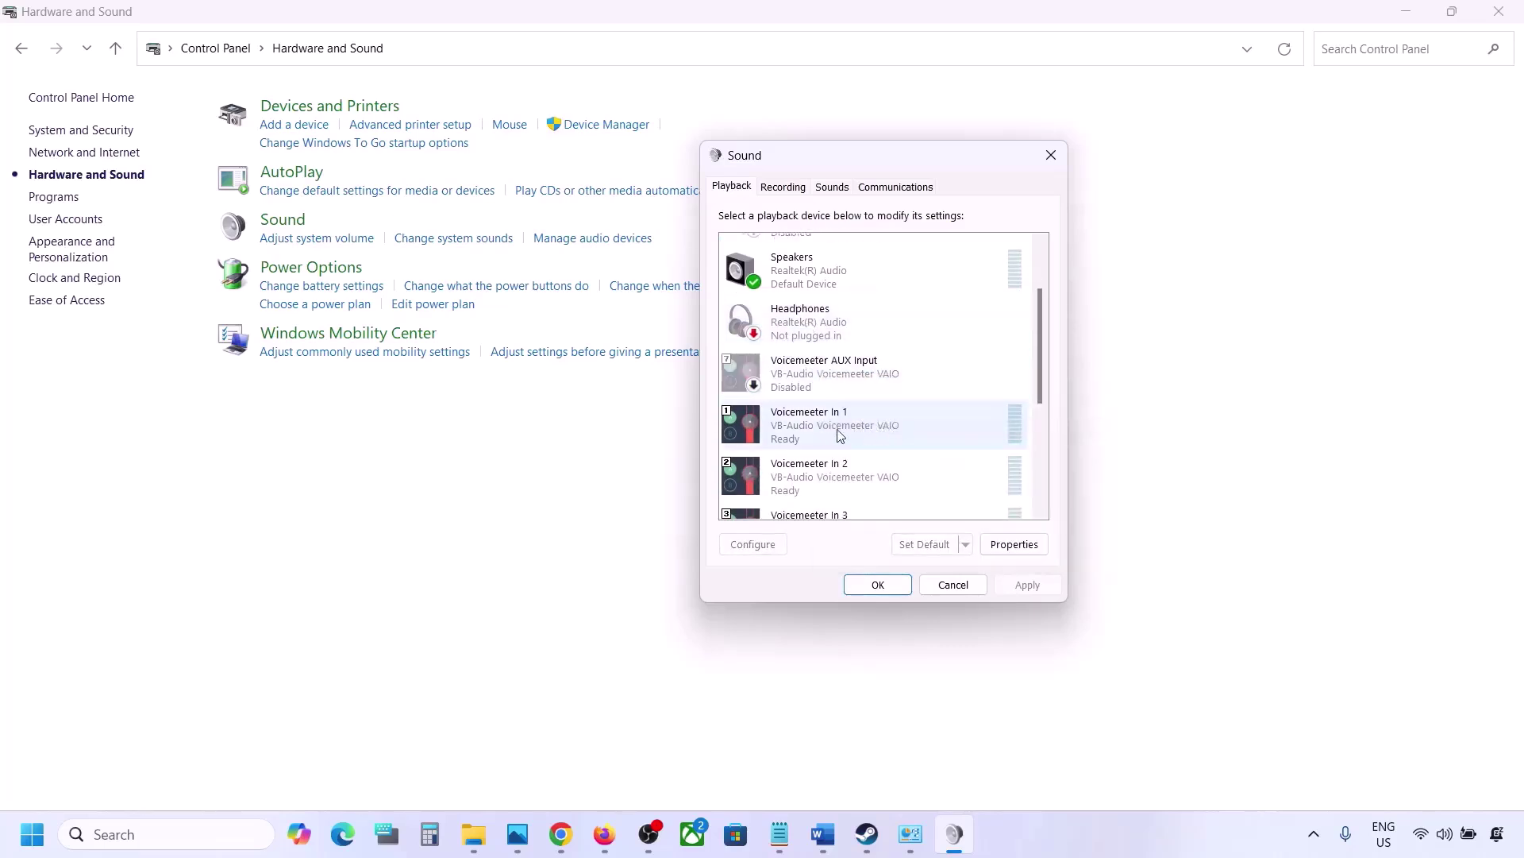
pyautogui.rightClick(839, 435)
pyautogui.click(891, 483)
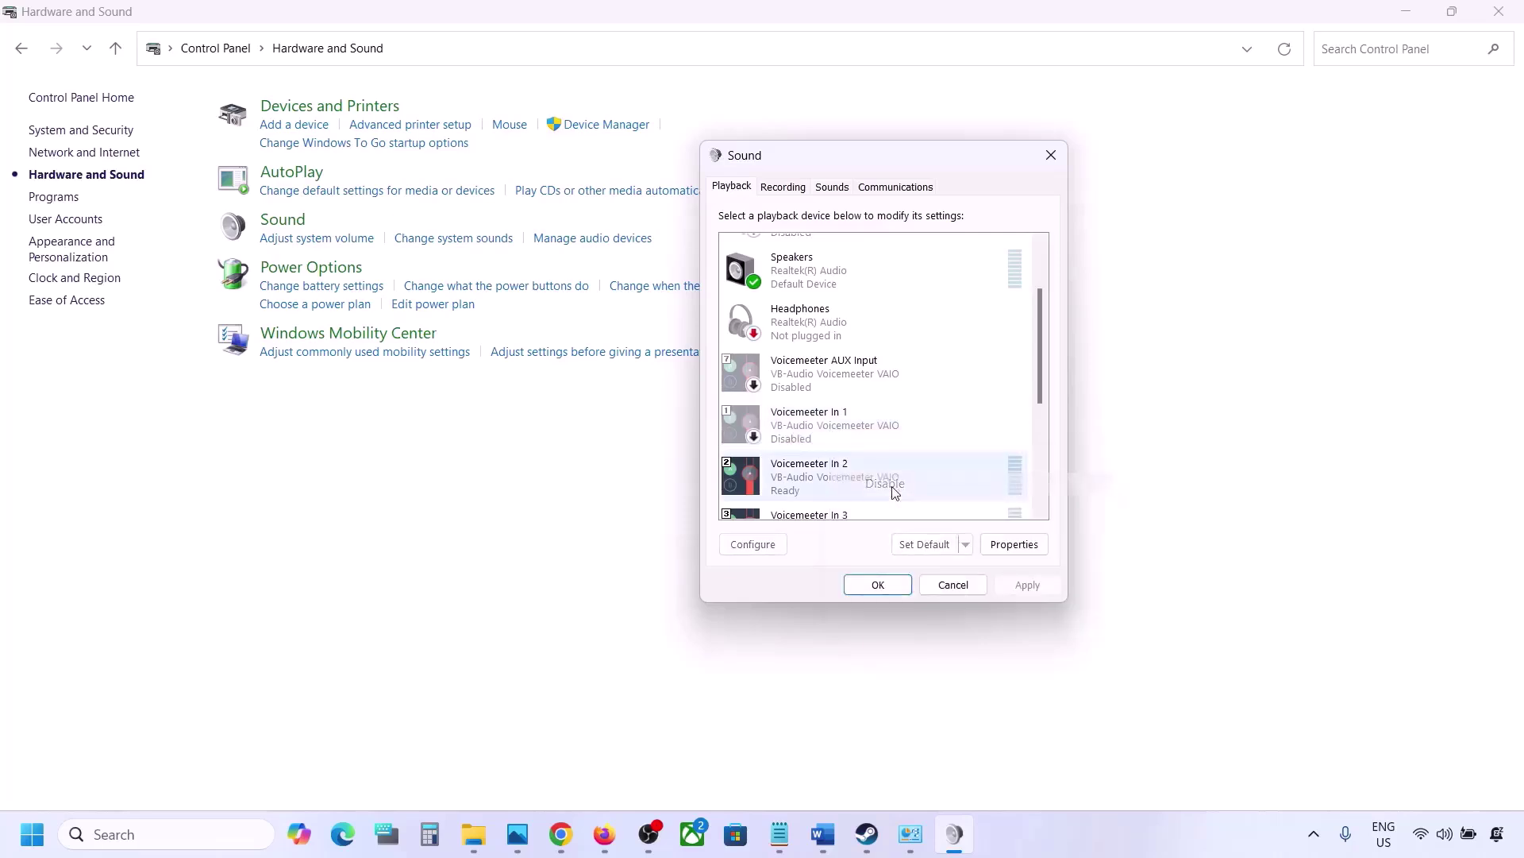
# Disable the Voicemeeter In 2 and Voicemeeter In 3 playback devices
pyautogui.scroll(-1, 894, 493)
pyautogui.rightClick(835, 433)
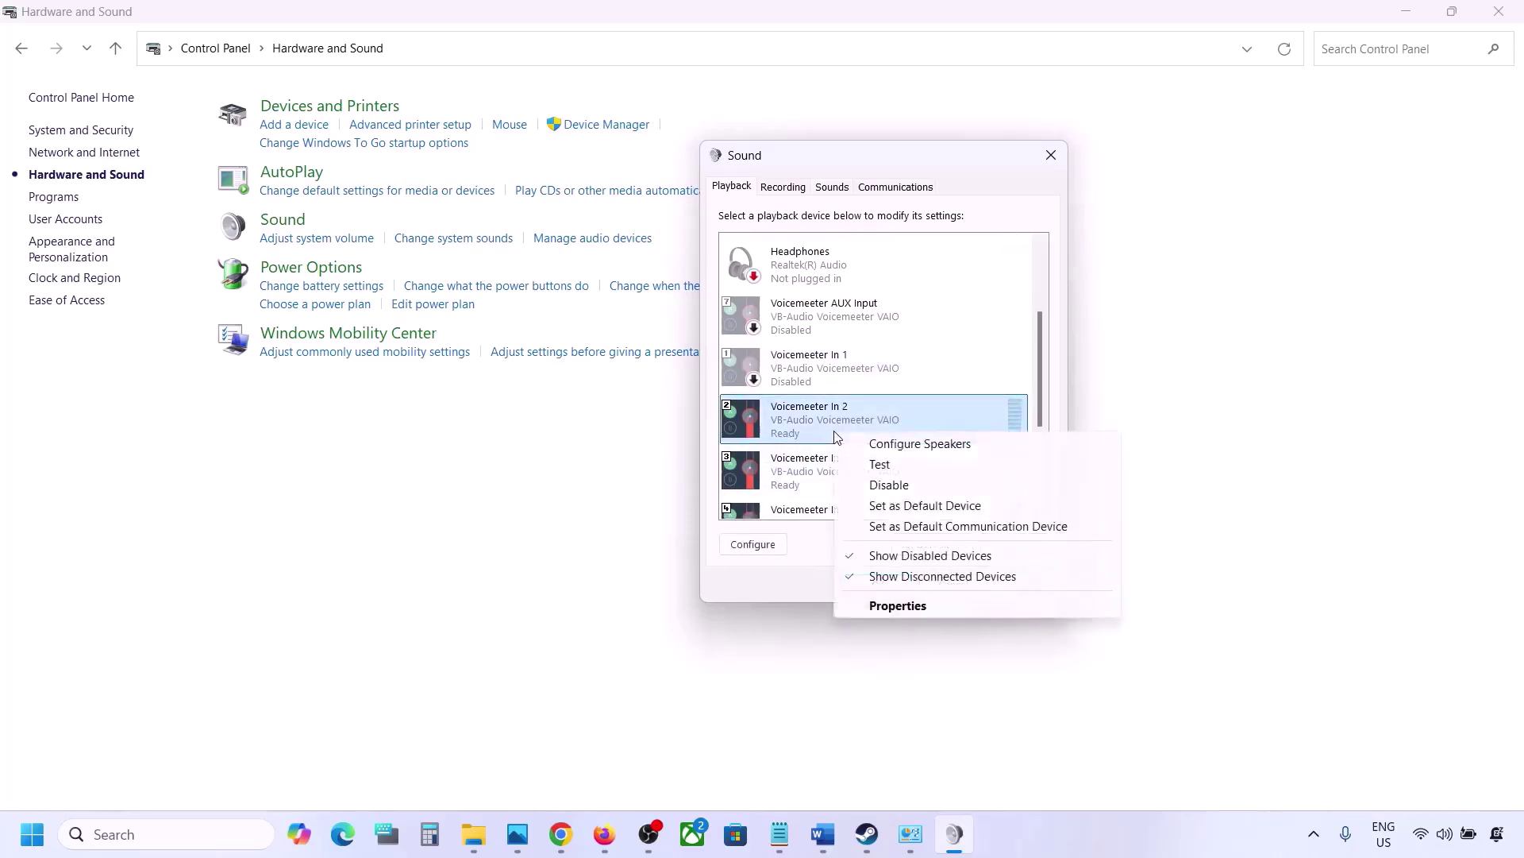
pyautogui.click(889, 486)
pyautogui.rightClick(822, 479)
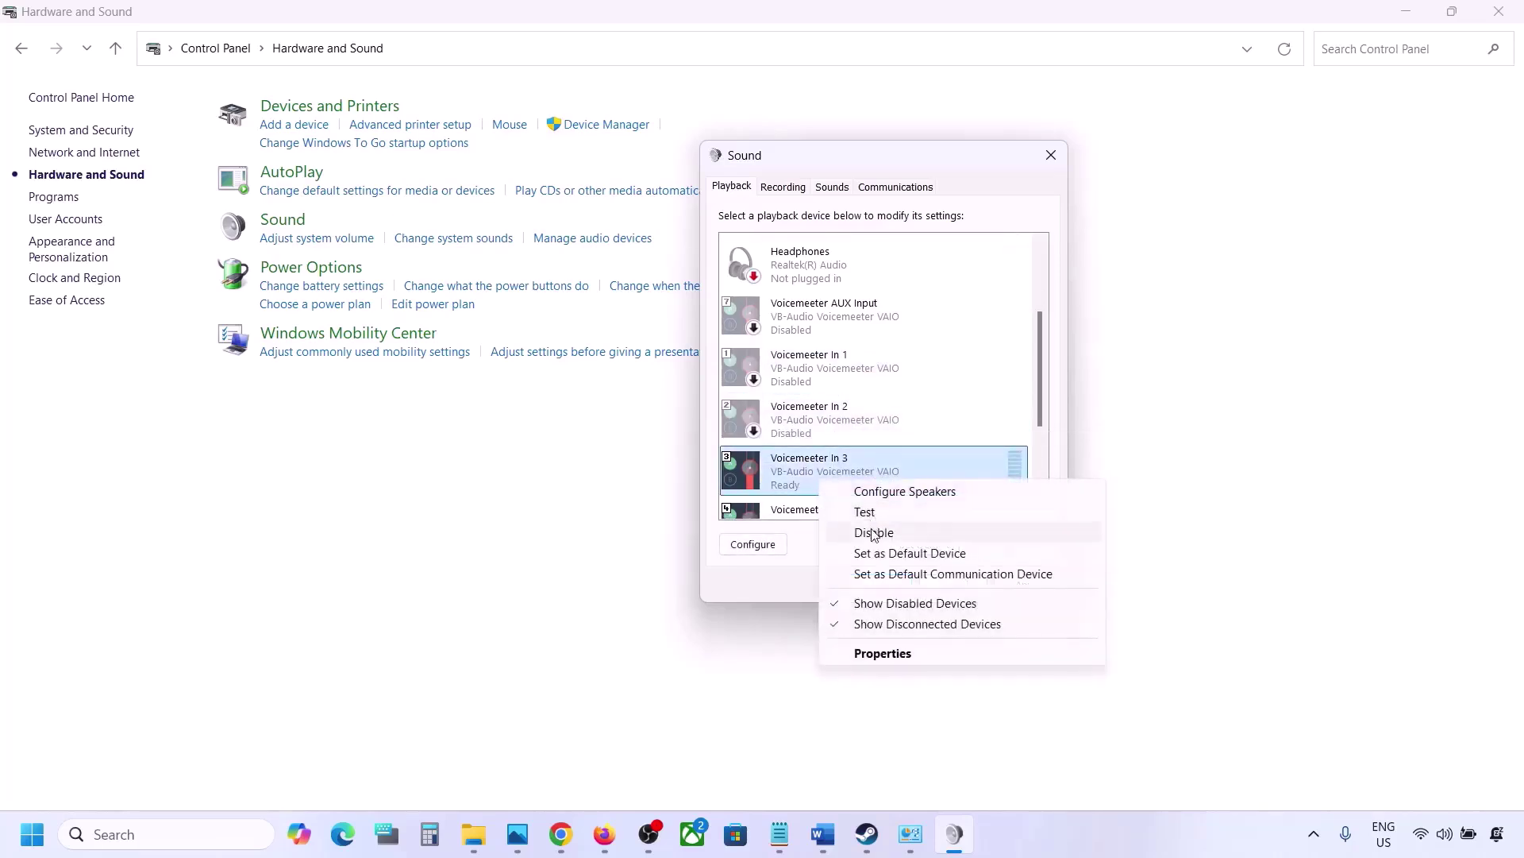
pyautogui.click(874, 533)
# Disable the Voicemeeter Input and Voicemeeter In 5 playback devices
pyautogui.scroll(-4, 873, 445)
pyautogui.click(815, 443)
pyautogui.rightClick(815, 443)
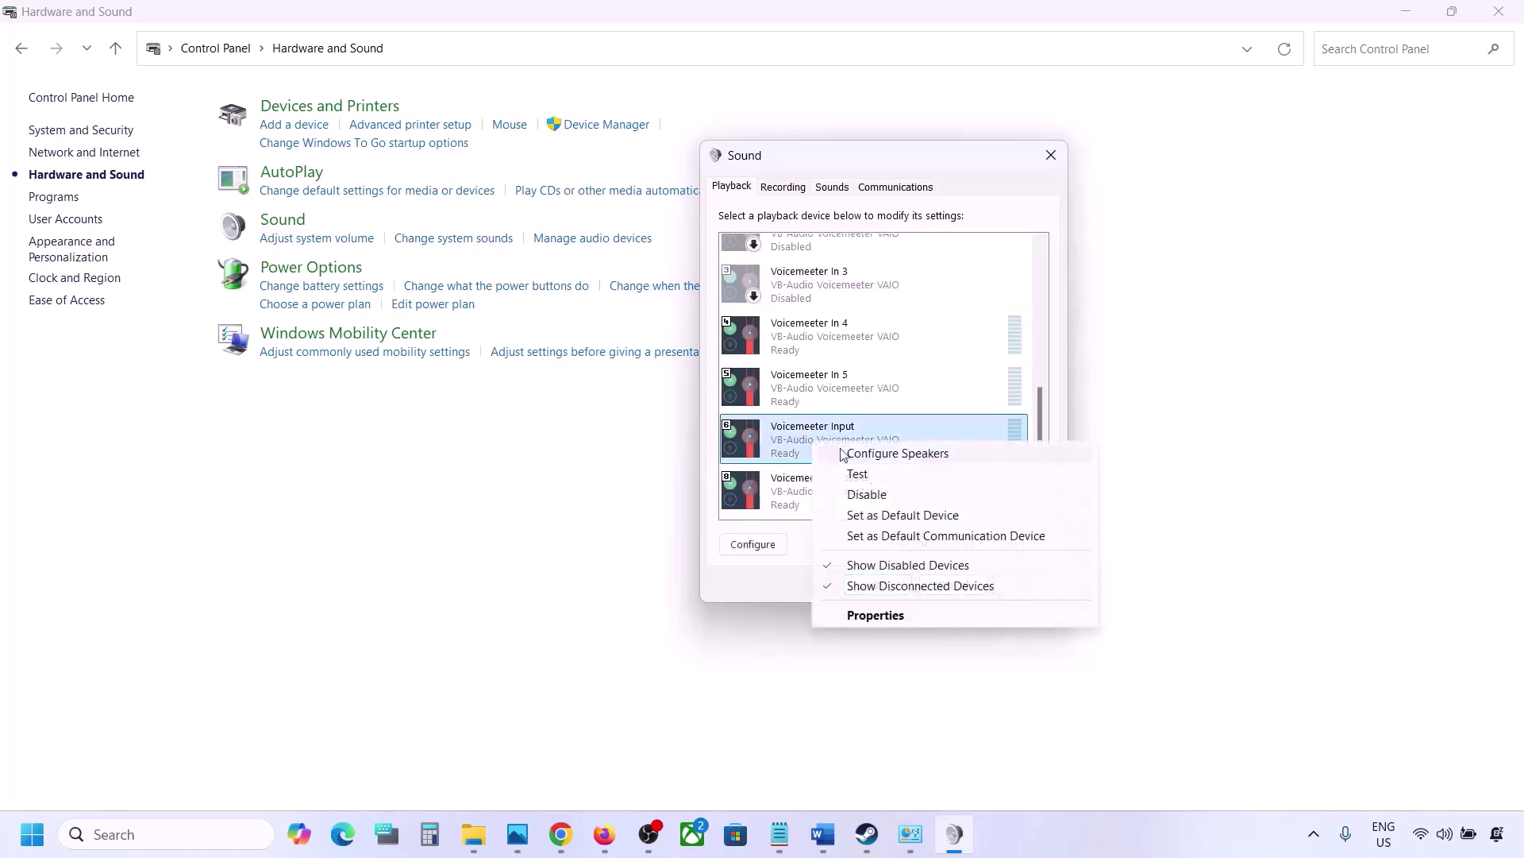
pyautogui.click(870, 496)
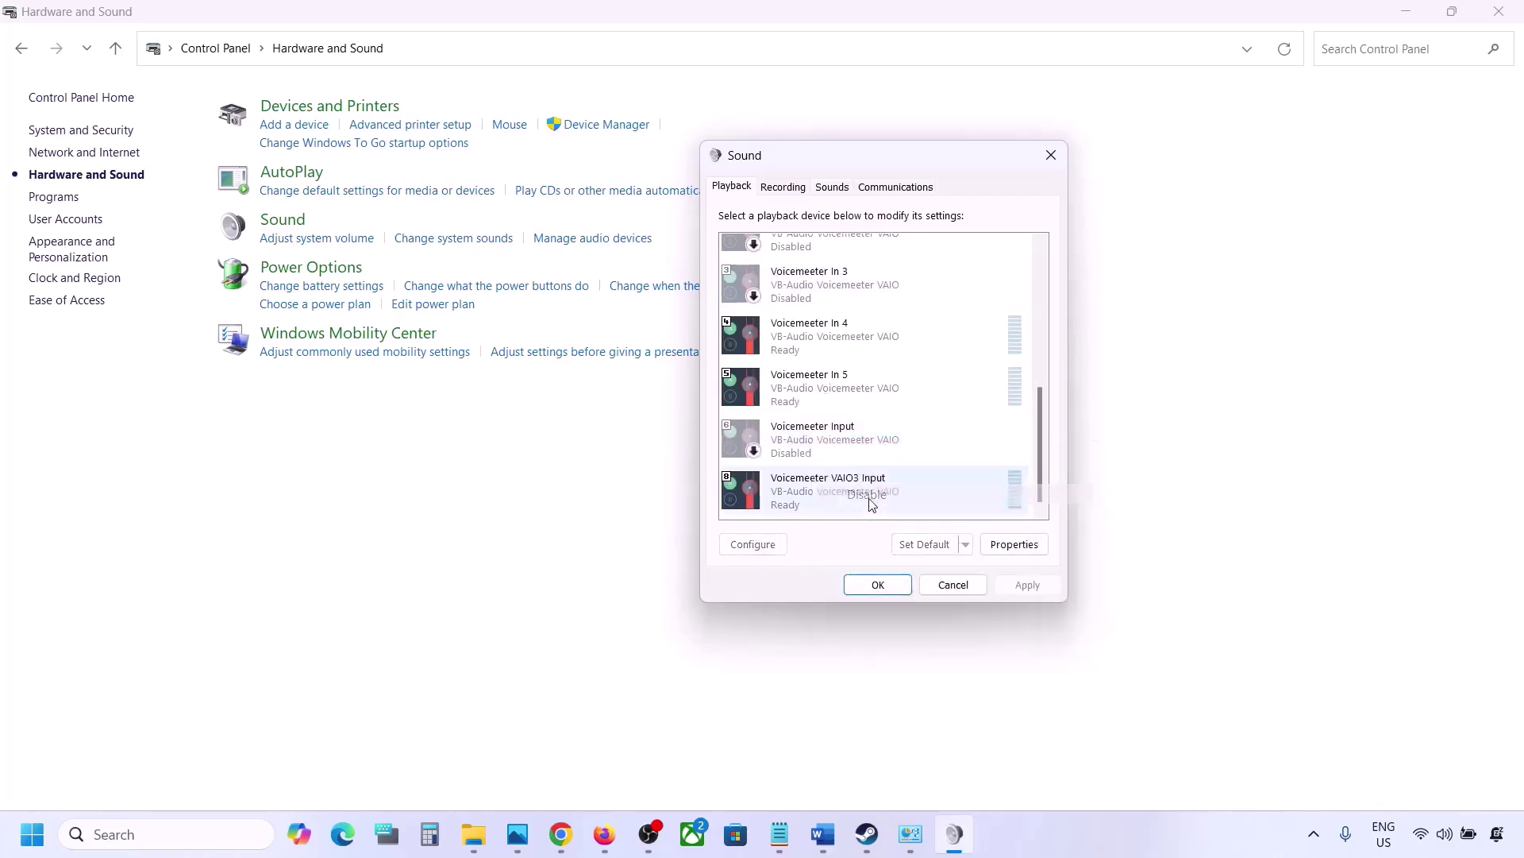
pyautogui.rightClick(801, 396)
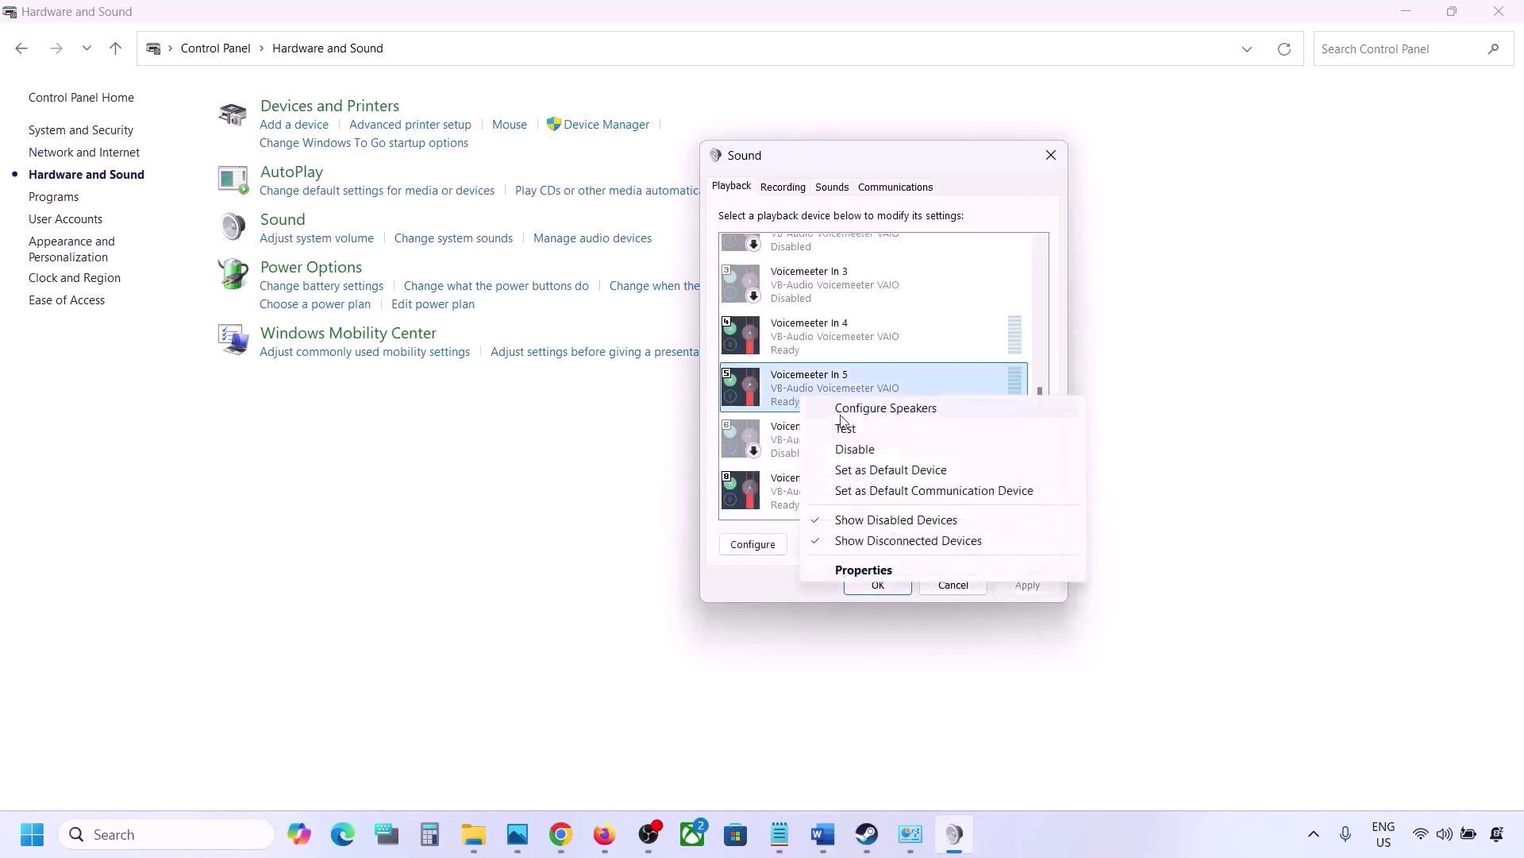
pyautogui.click(855, 450)
# Disable the Voicemeeter In 4 and Voicemeeter VAIO3 Input playback devices
pyautogui.click(810, 342)
pyautogui.rightClick(810, 342)
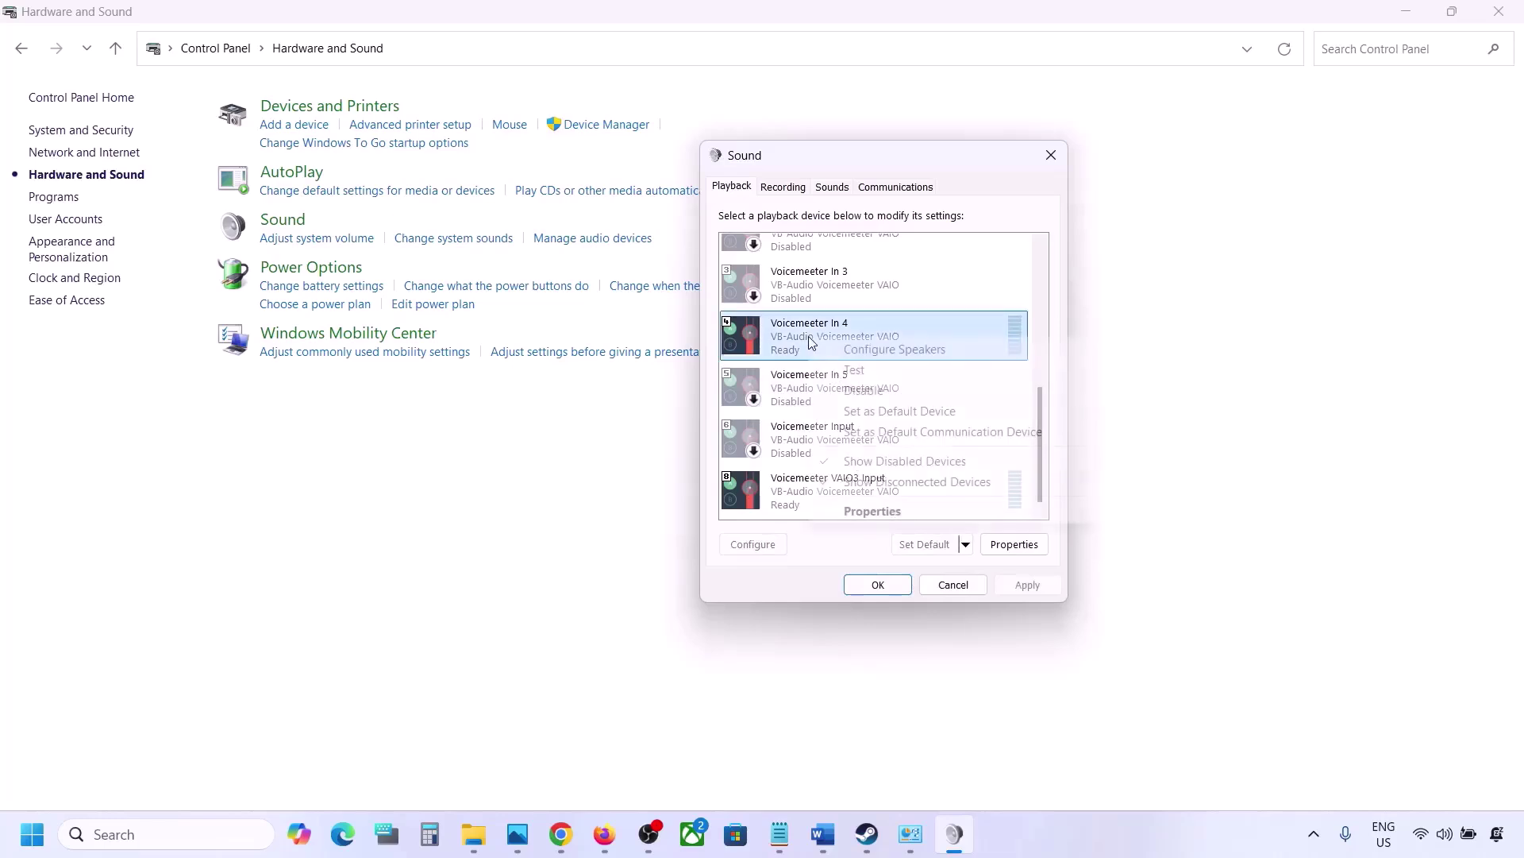
pyautogui.click(854, 390)
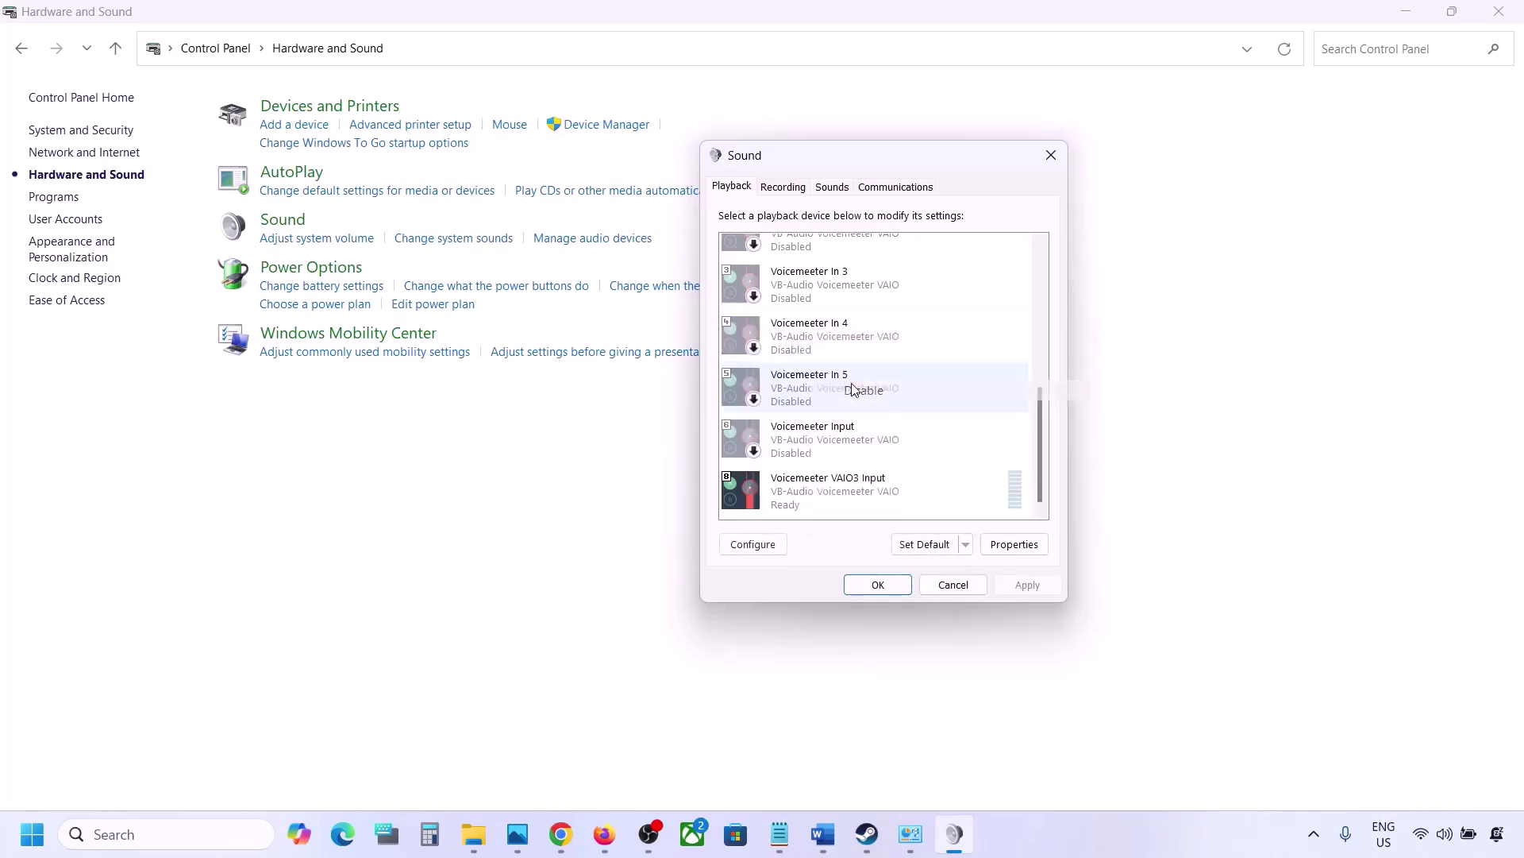
pyautogui.rightClick(807, 486)
pyautogui.click(860, 535)
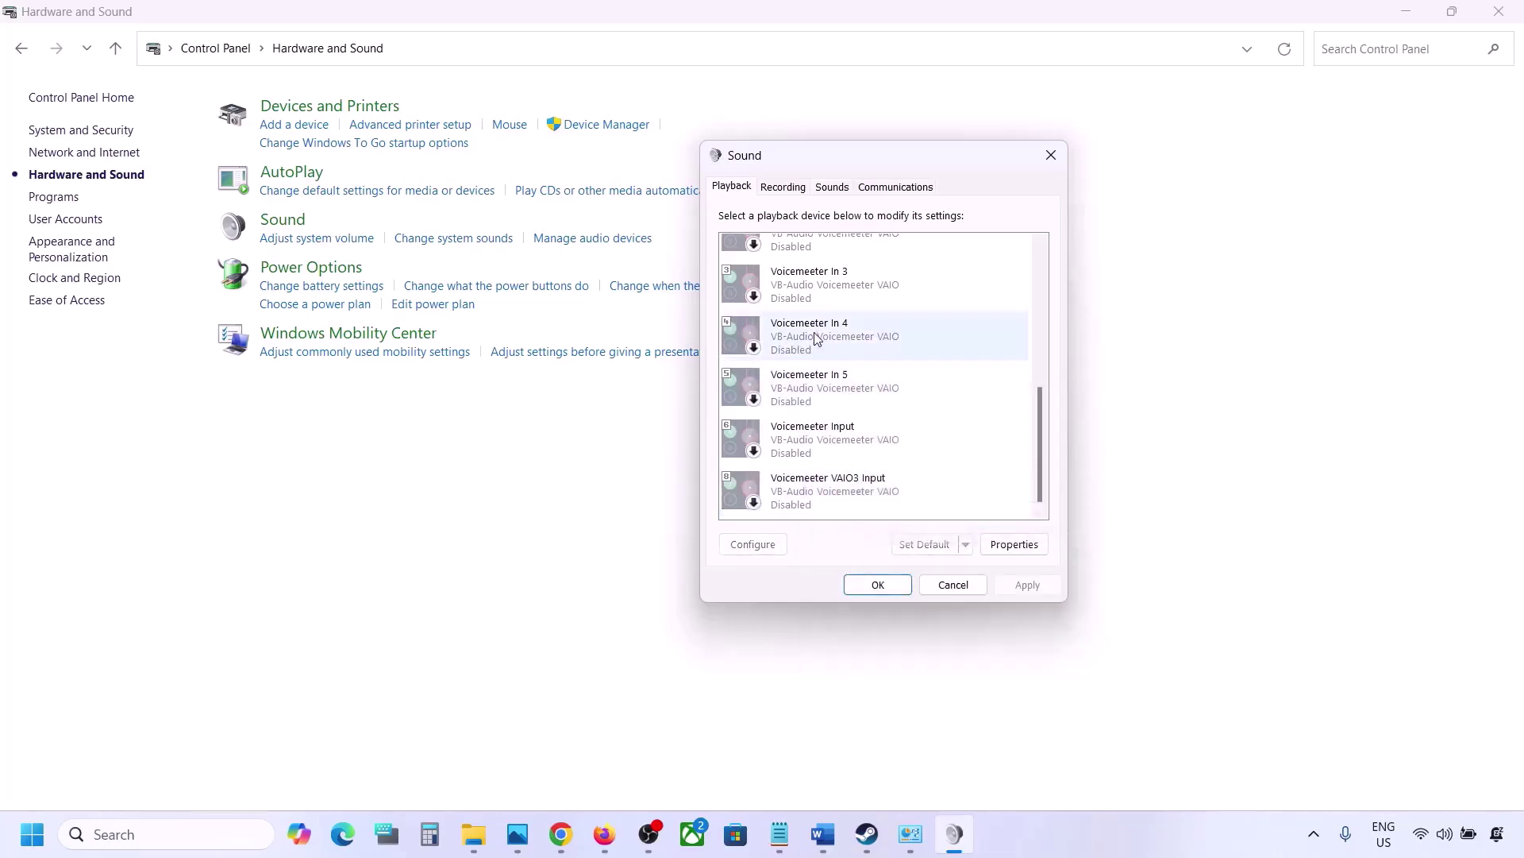
# Select the Realtek(R) Audio Speakers in the playback list and check whether they are the default device
pyautogui.scroll(10, 818, 340)
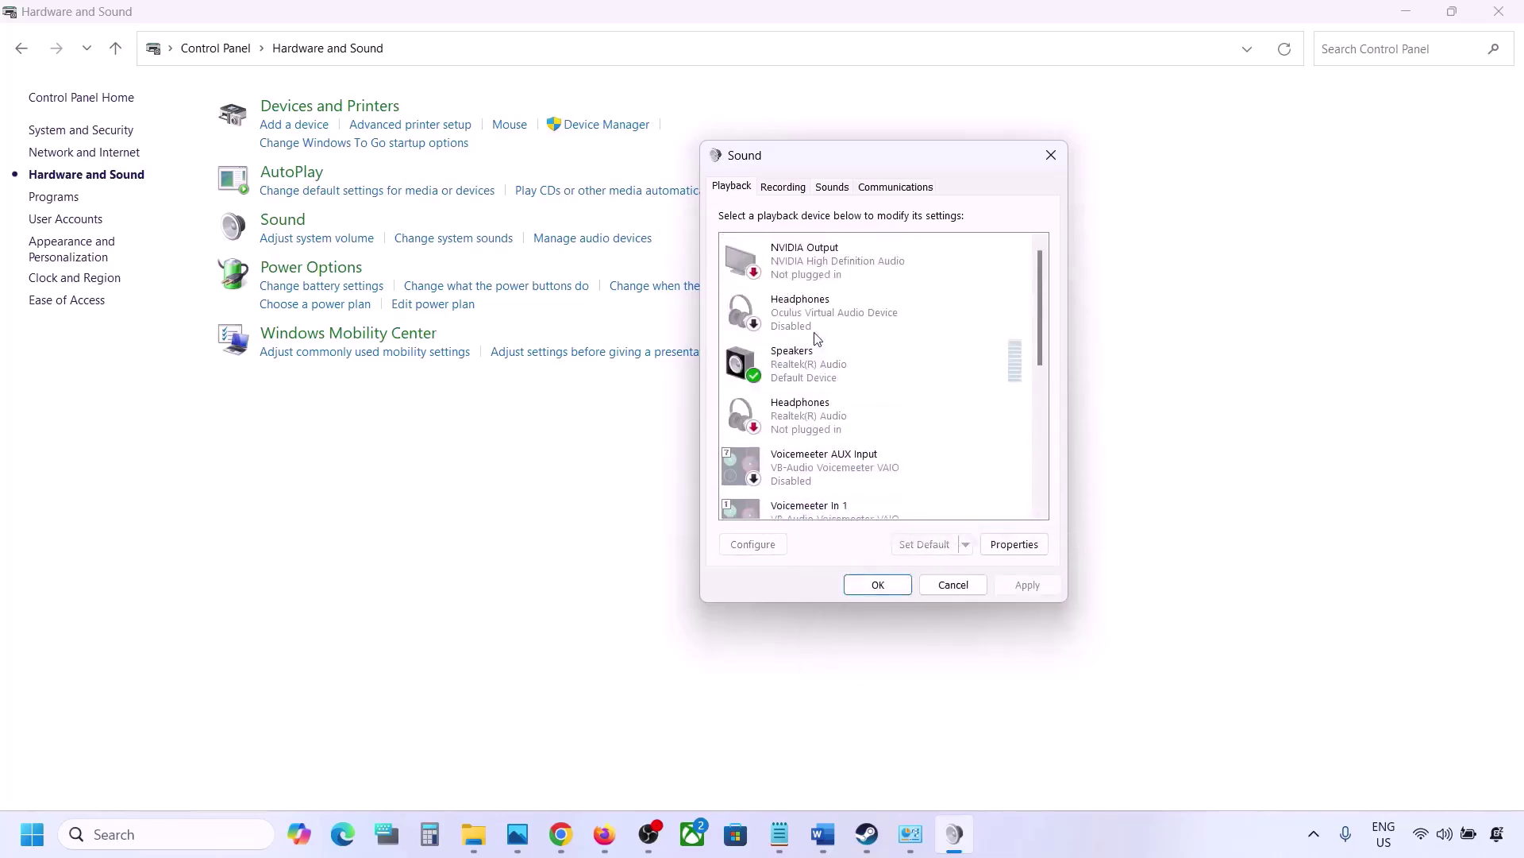
pyautogui.rightClick(843, 370)
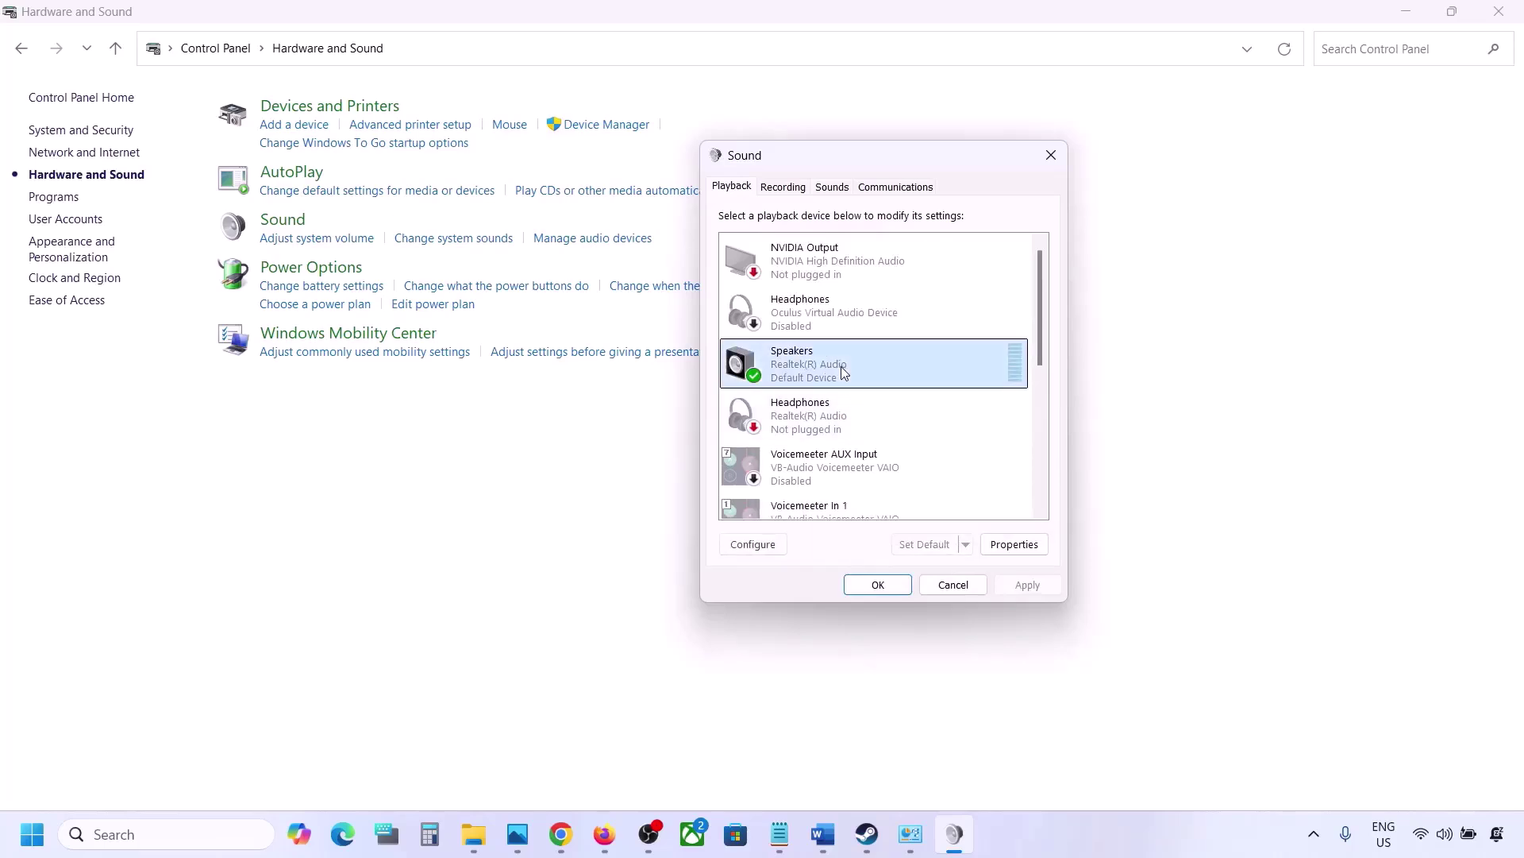
pyautogui.click(803, 383)
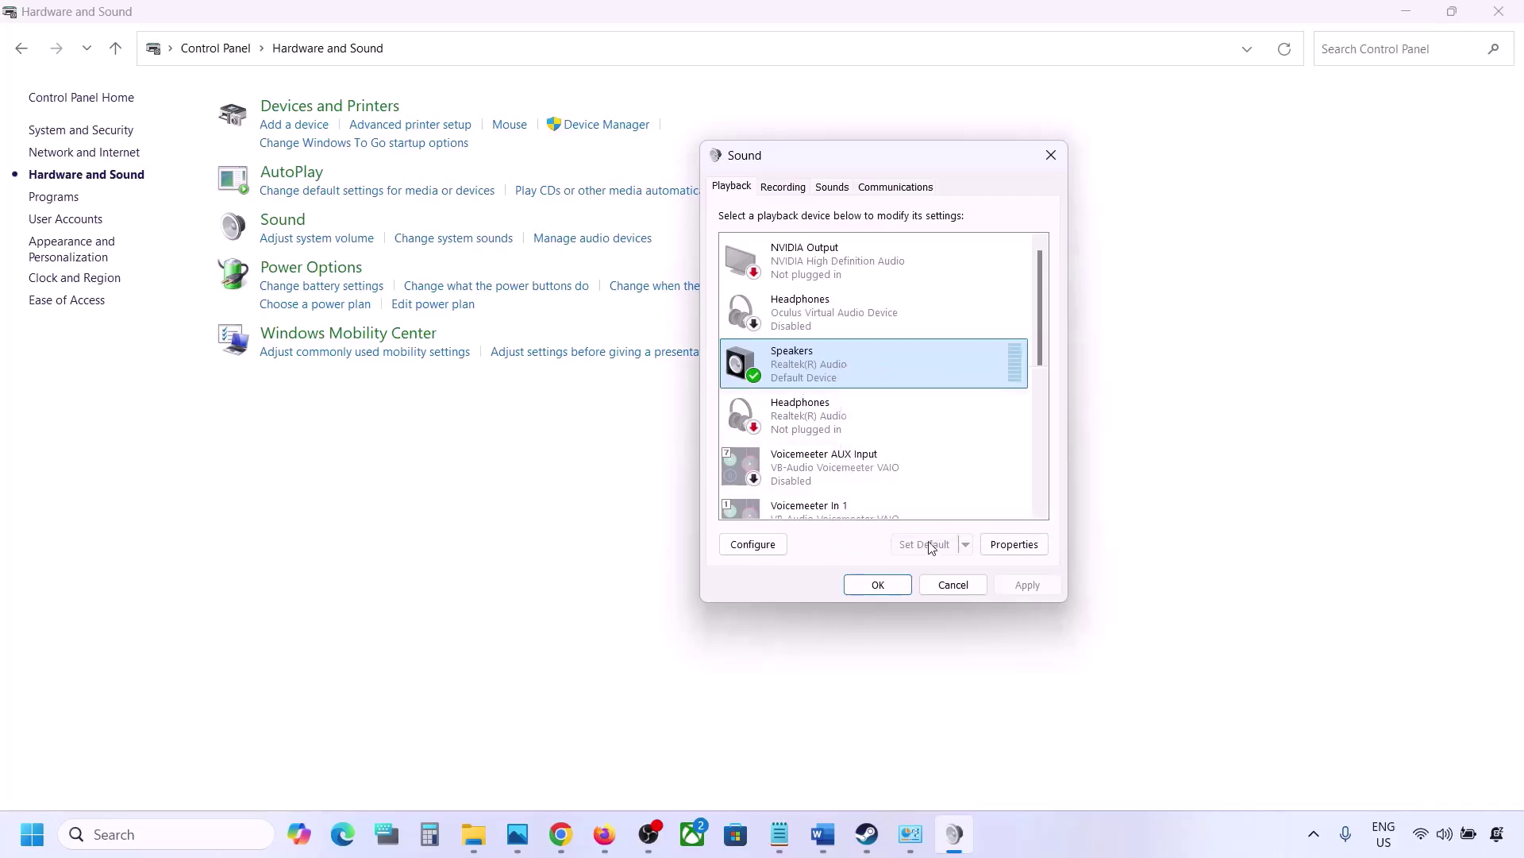
# Review the recording device list for Oculus and Voicemeeter devices and compare it with the playback list
pyautogui.click(788, 188)
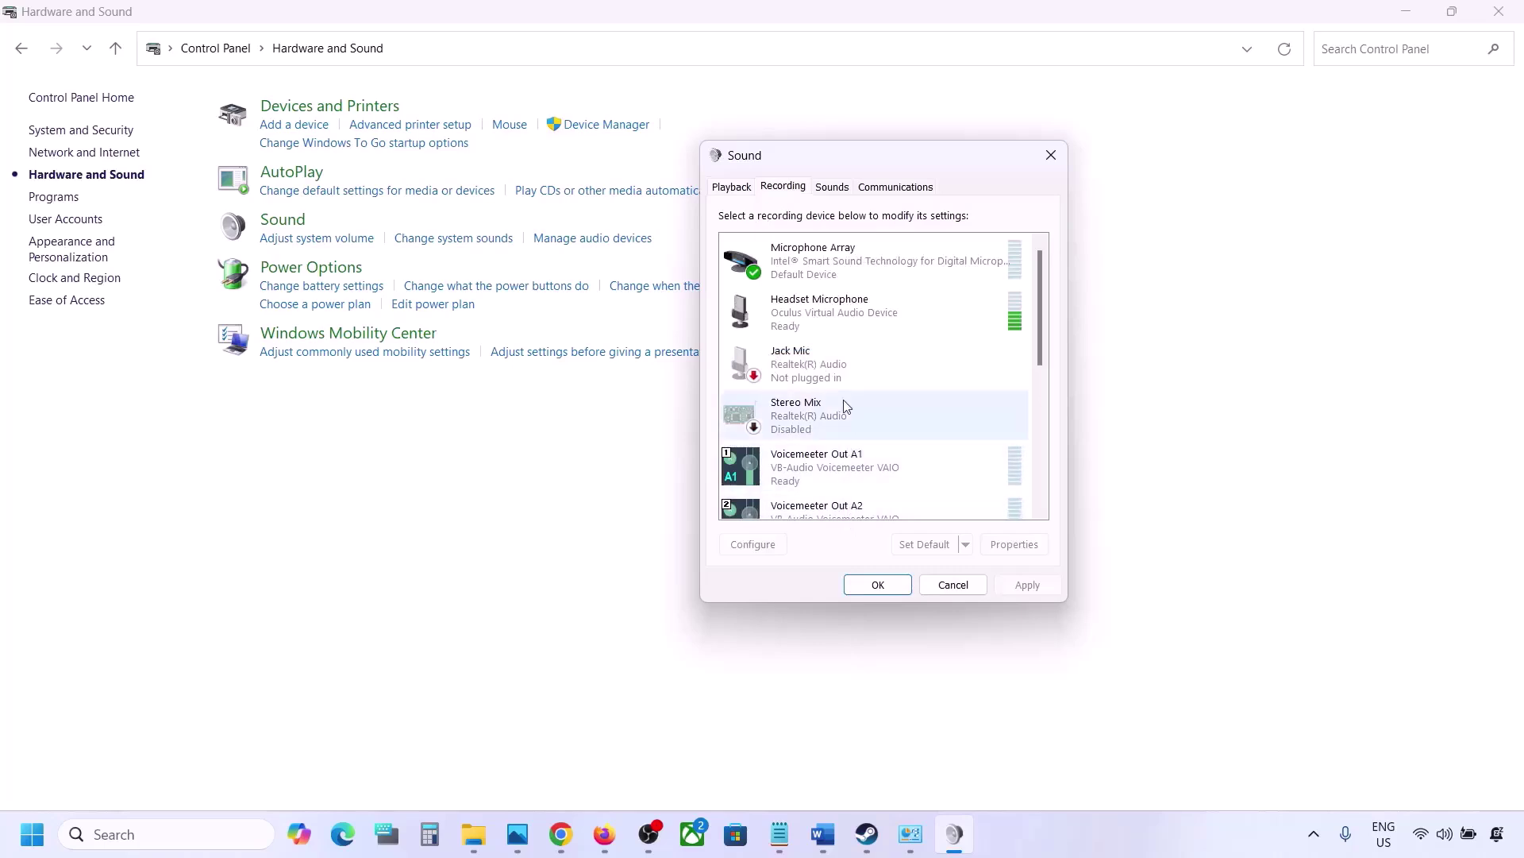
pyautogui.scroll(-5, 844, 409)
pyautogui.scroll(4, 844, 407)
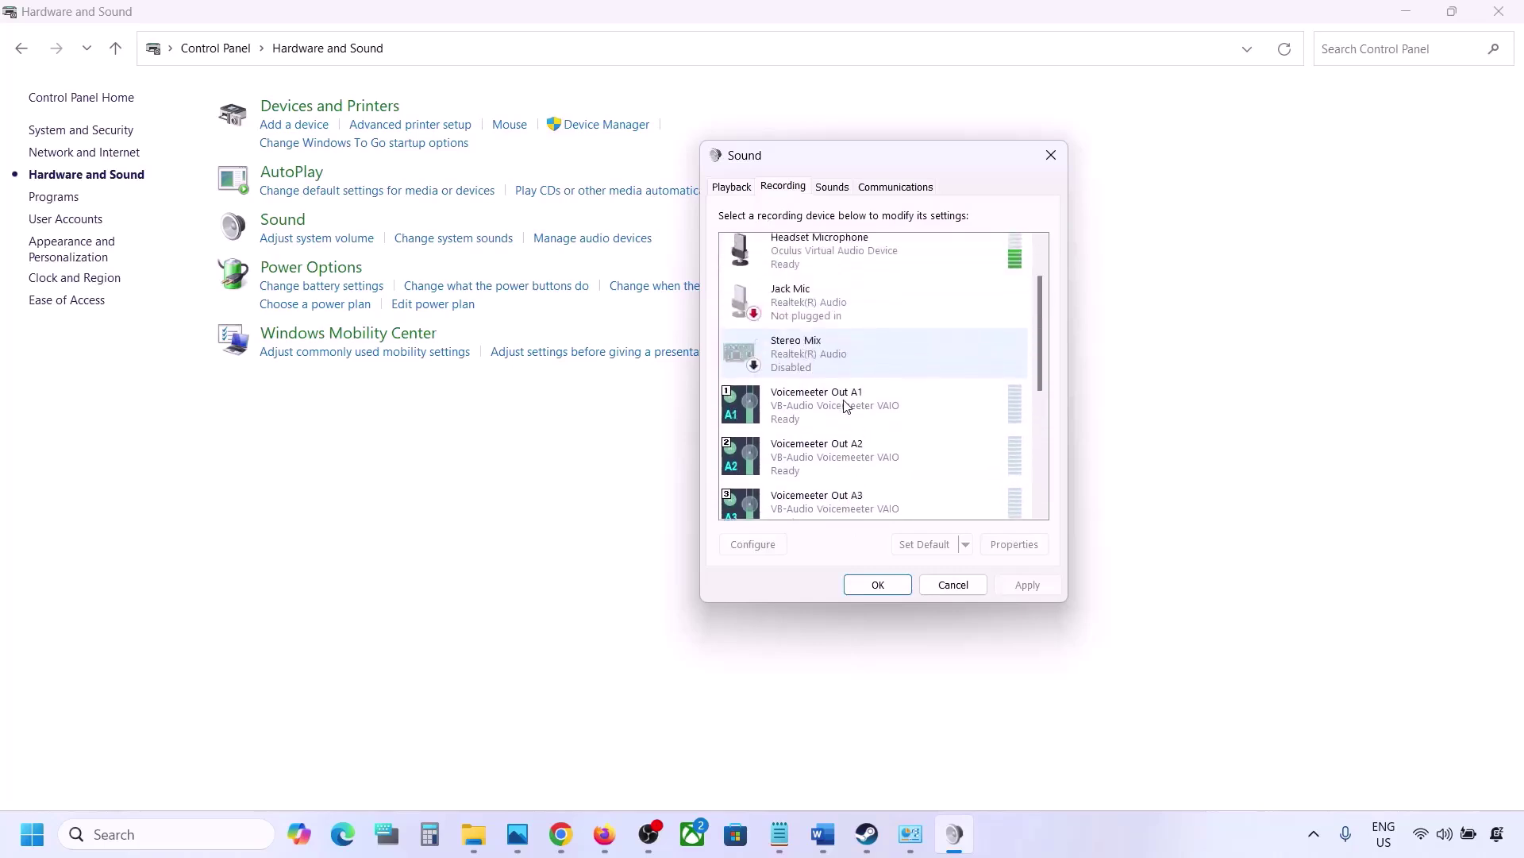
pyautogui.click(727, 187)
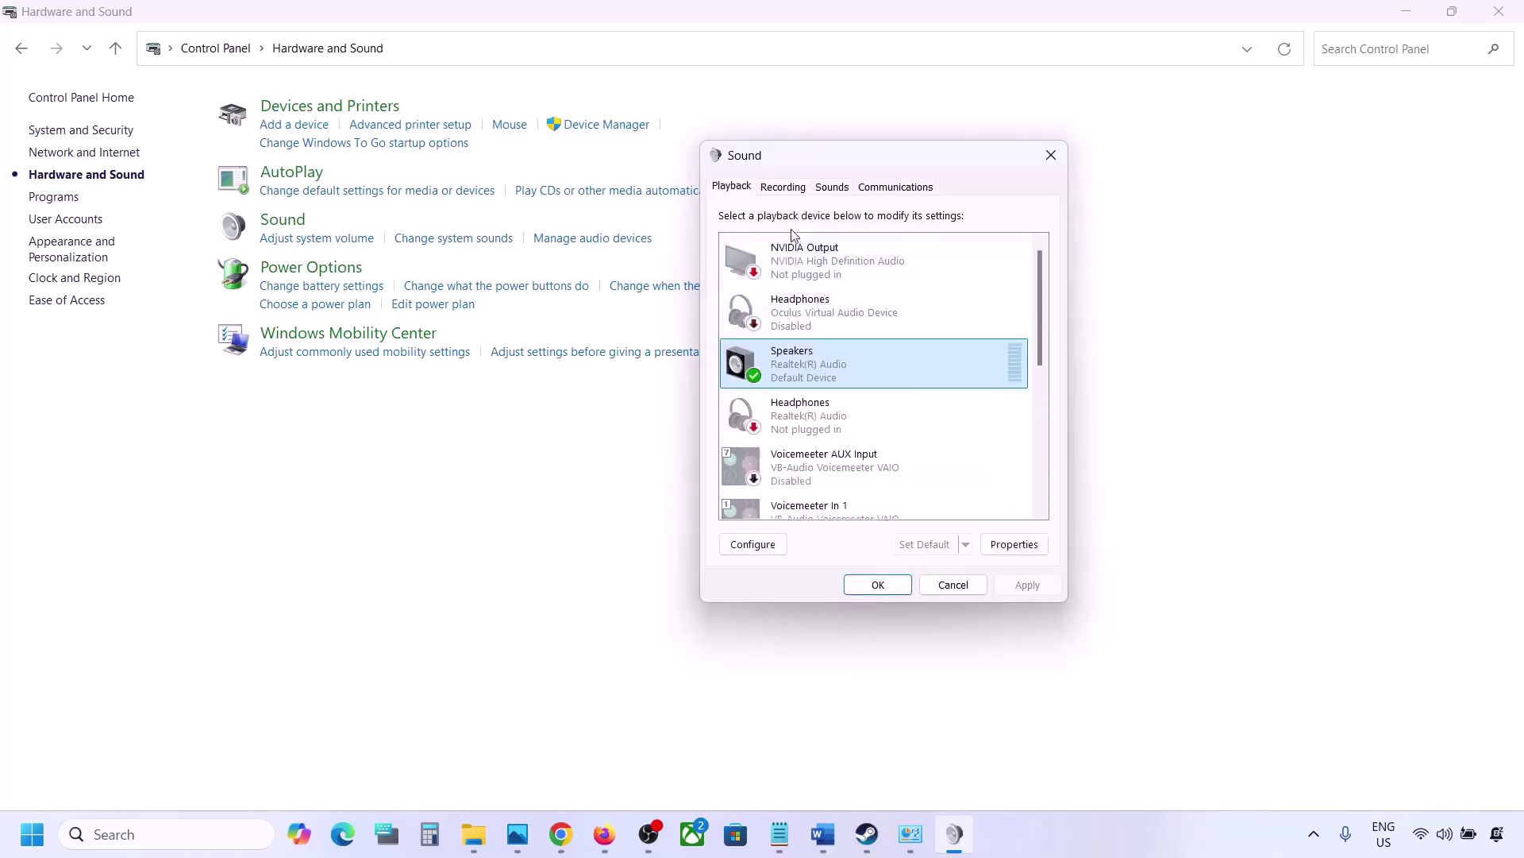
pyautogui.click(783, 189)
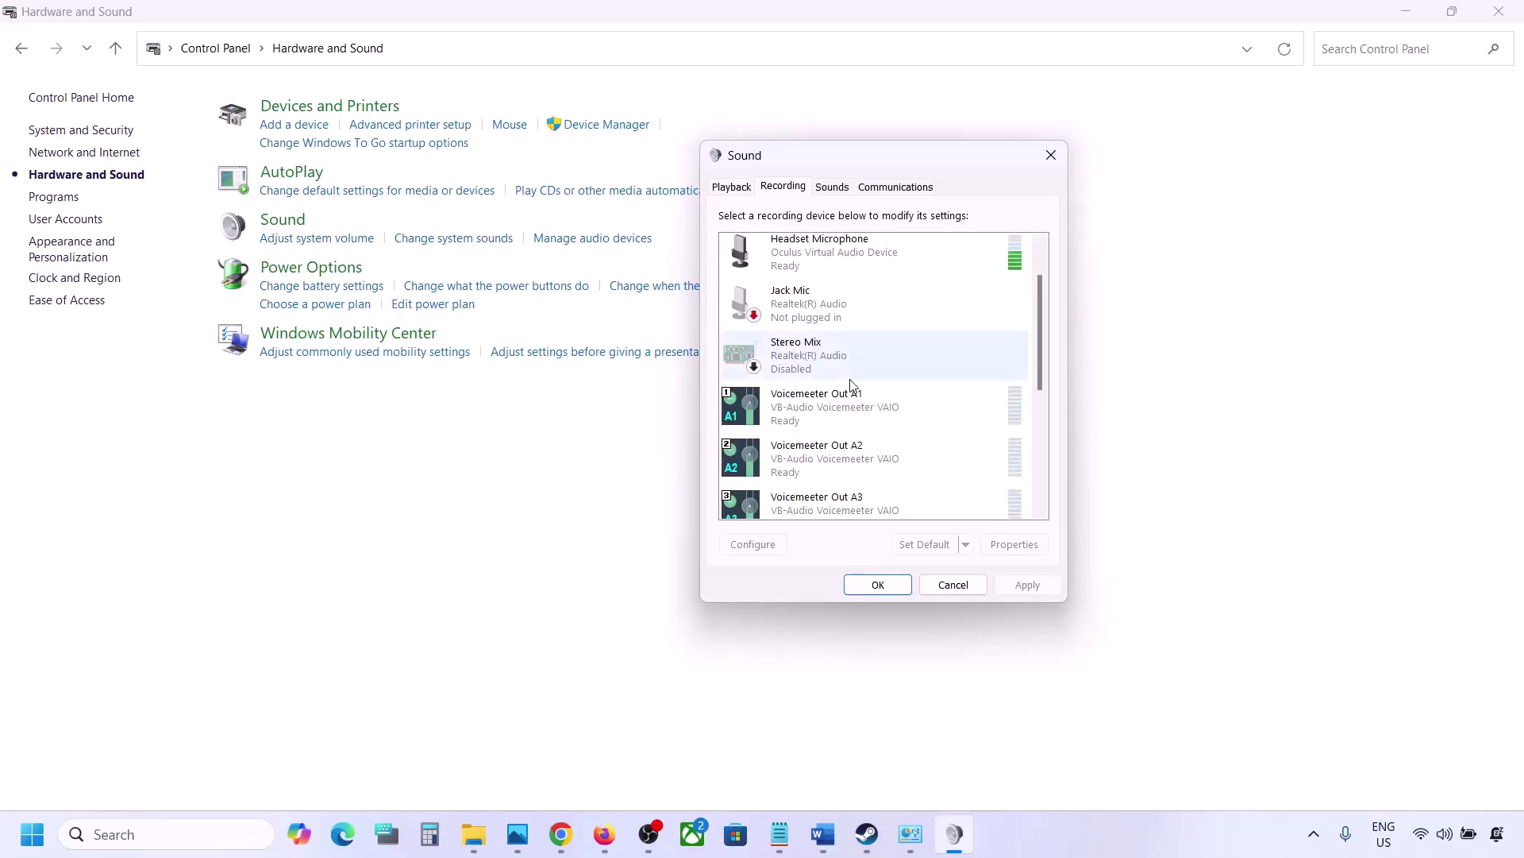
pyautogui.scroll(1, 852, 384)
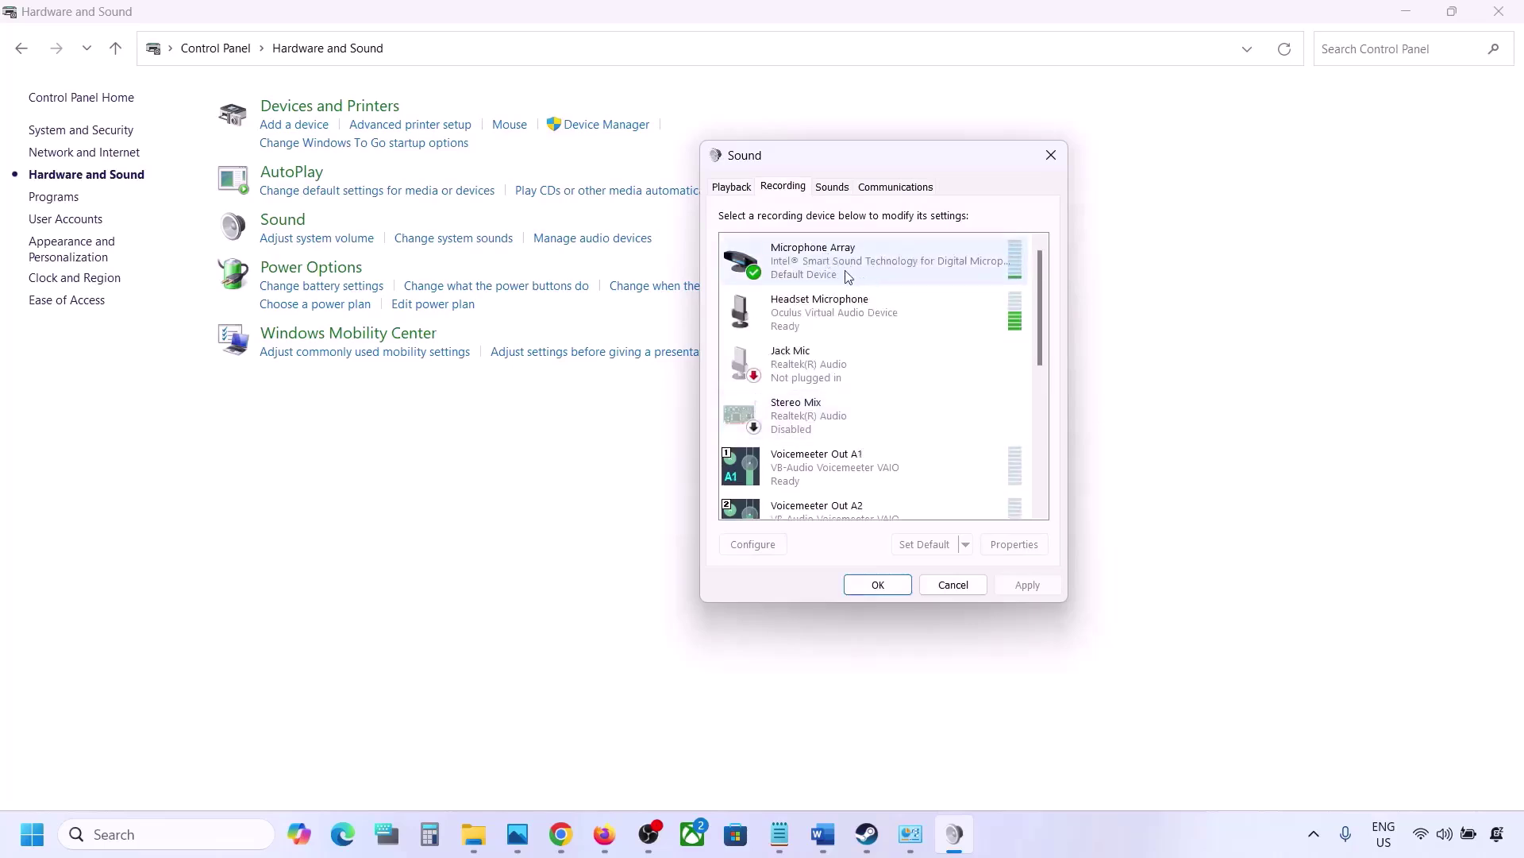
pyautogui.click(730, 188)
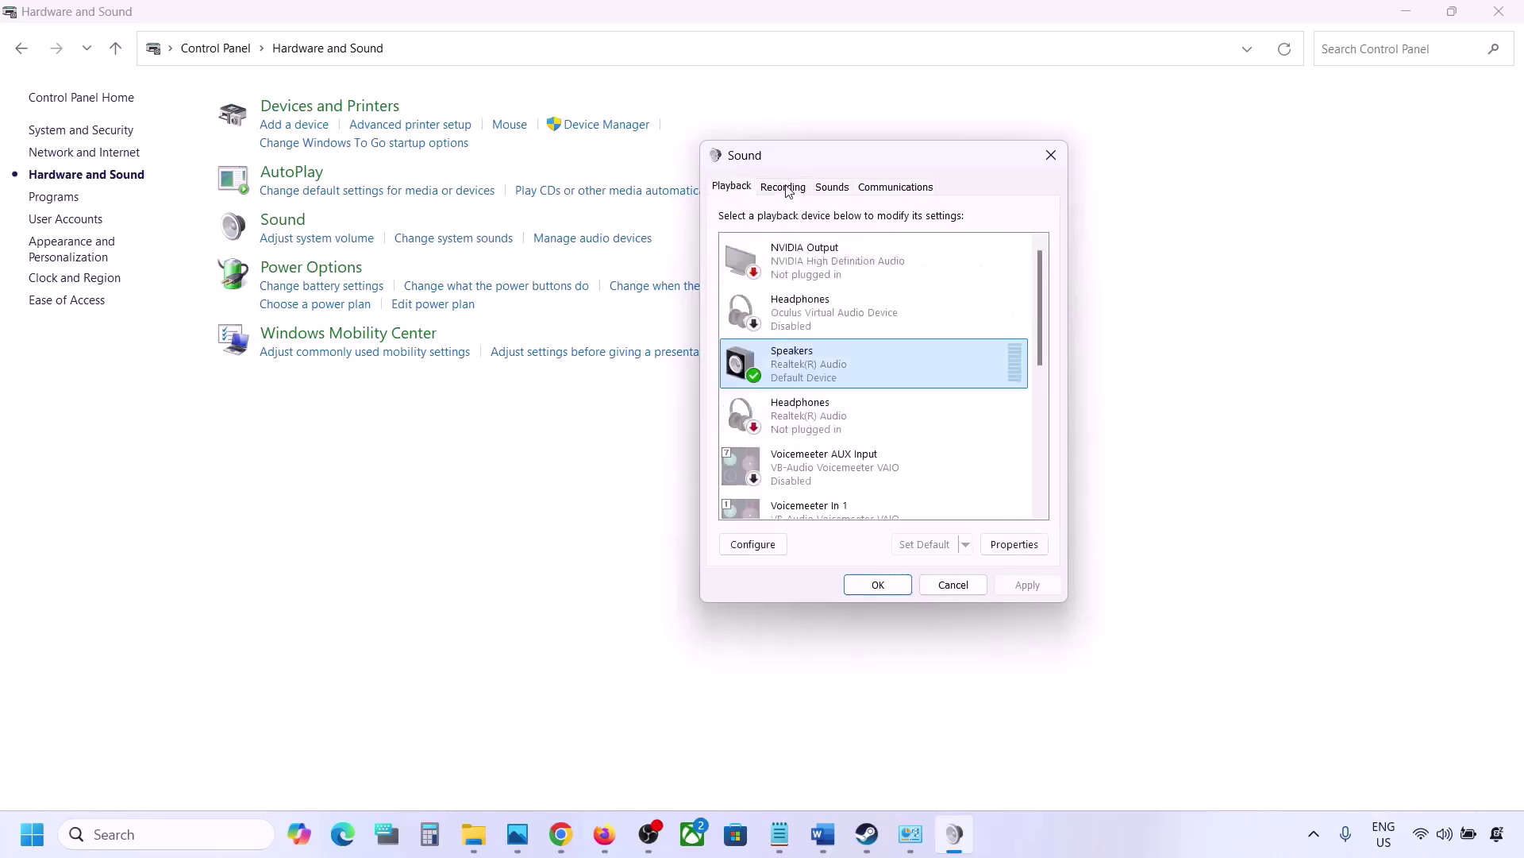
# Disable the Oculus Virtual Audio Device headset microphone among the recording devices and close the Sound dialog
pyautogui.click(783, 187)
pyautogui.click(804, 317)
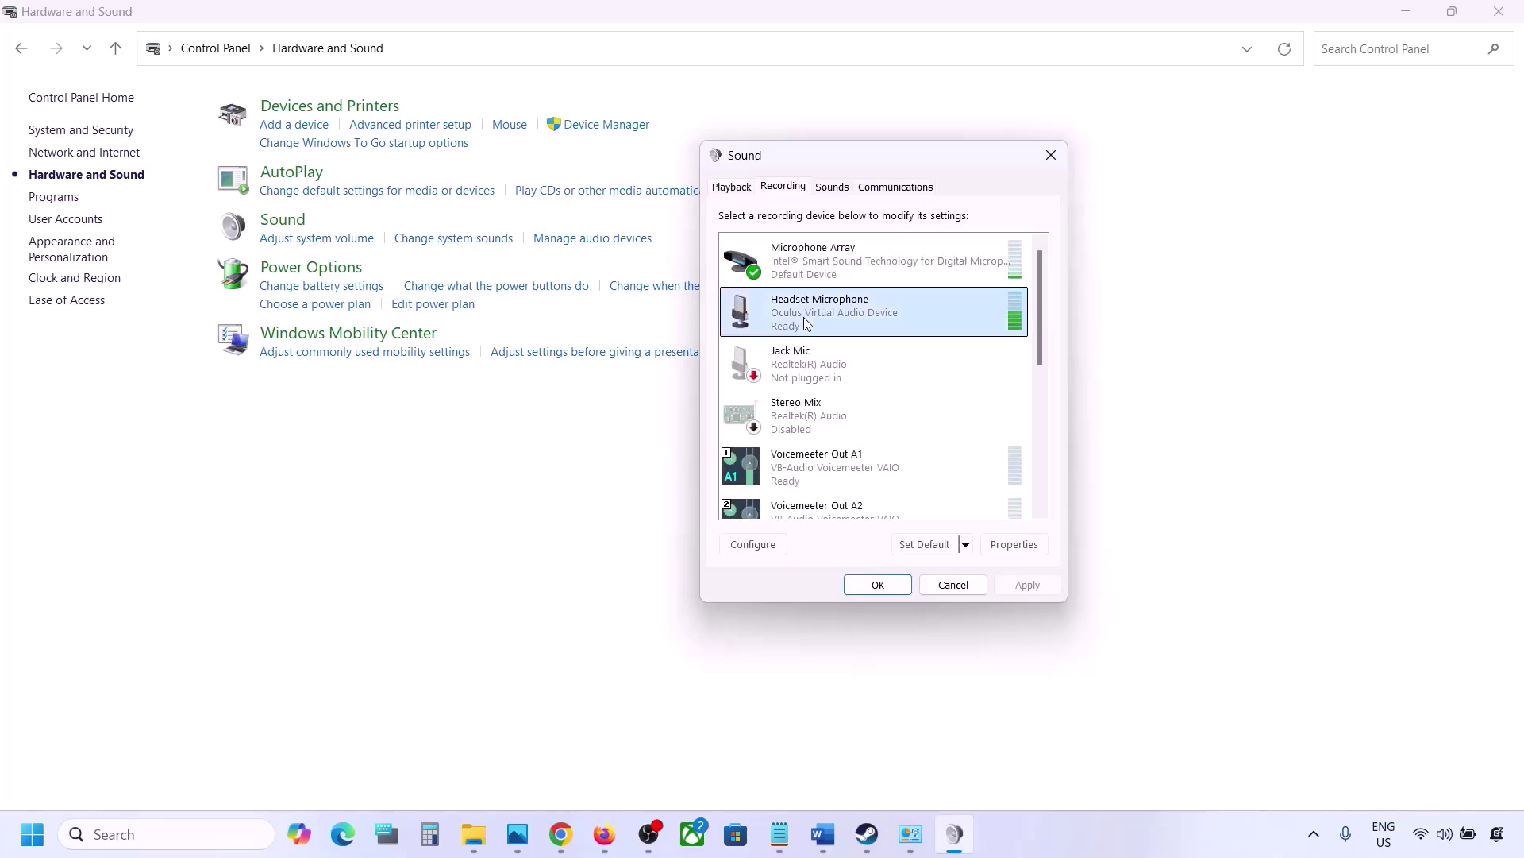
pyautogui.rightClick(803, 317)
pyautogui.click(860, 350)
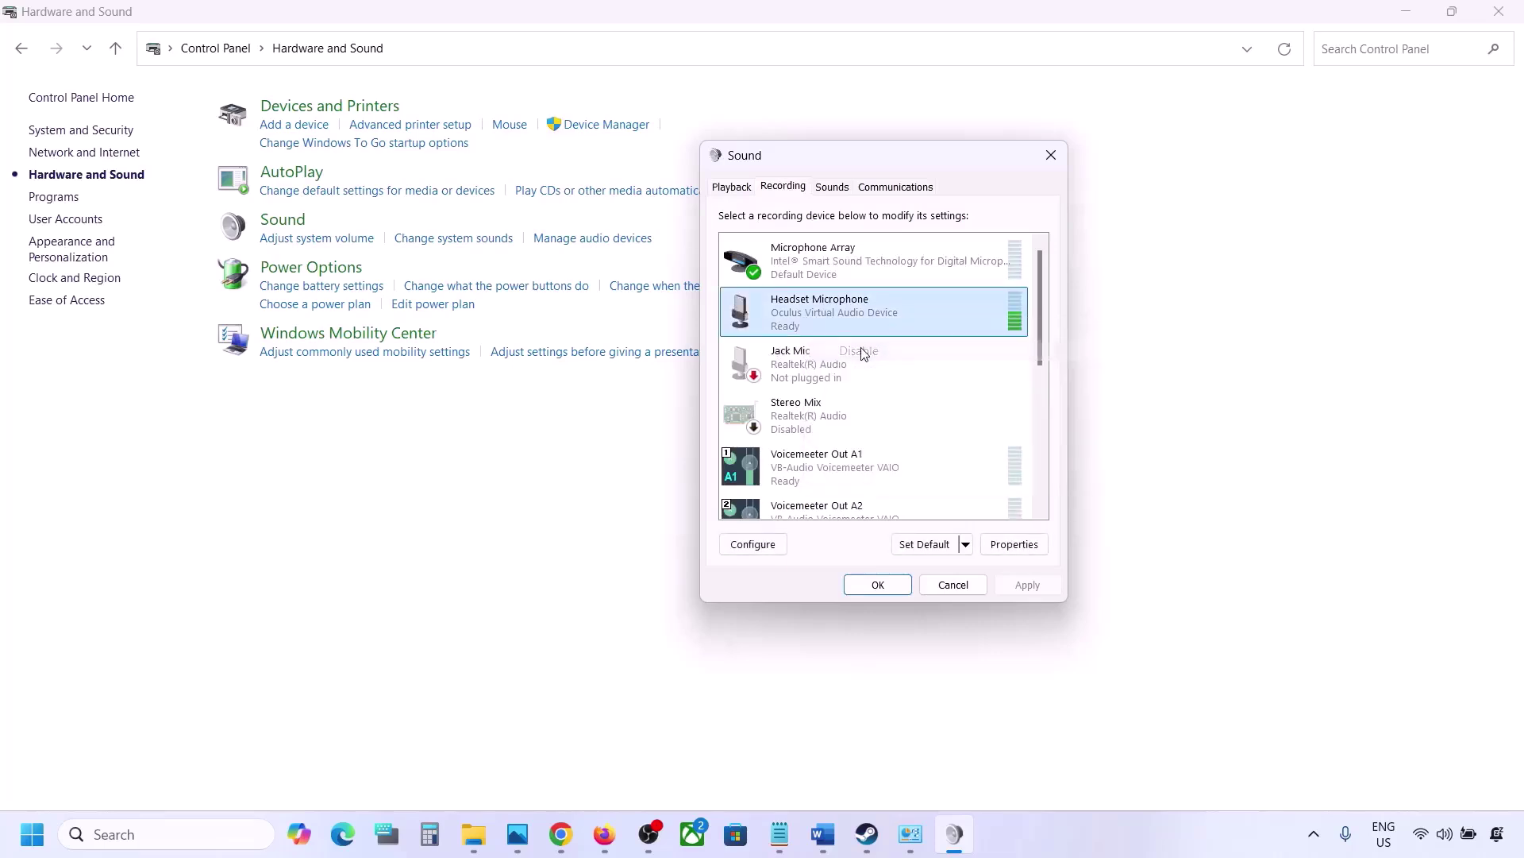
pyautogui.click(724, 189)
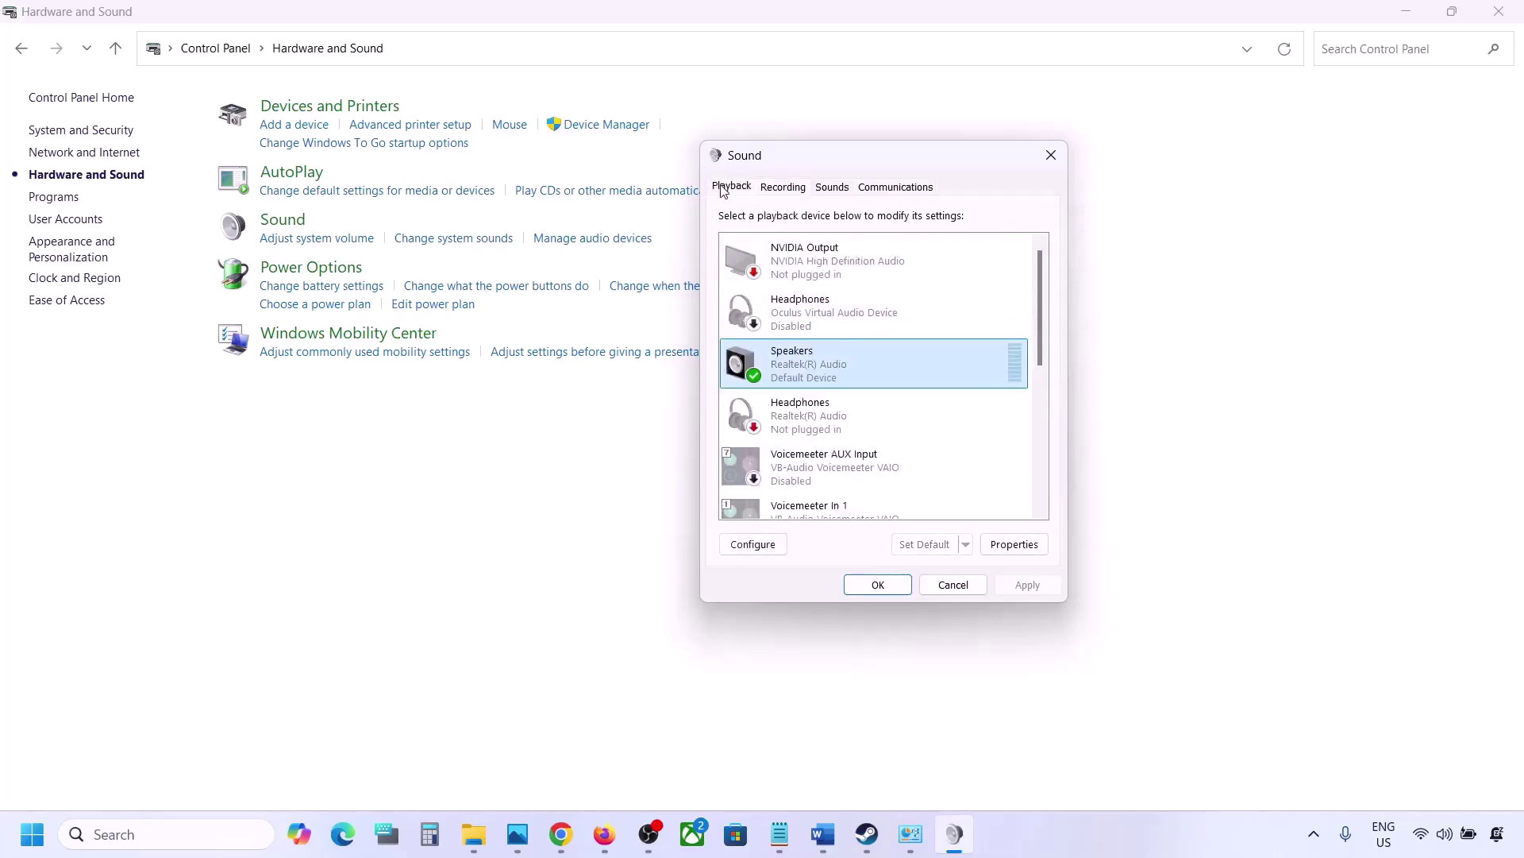
pyautogui.click(1051, 155)
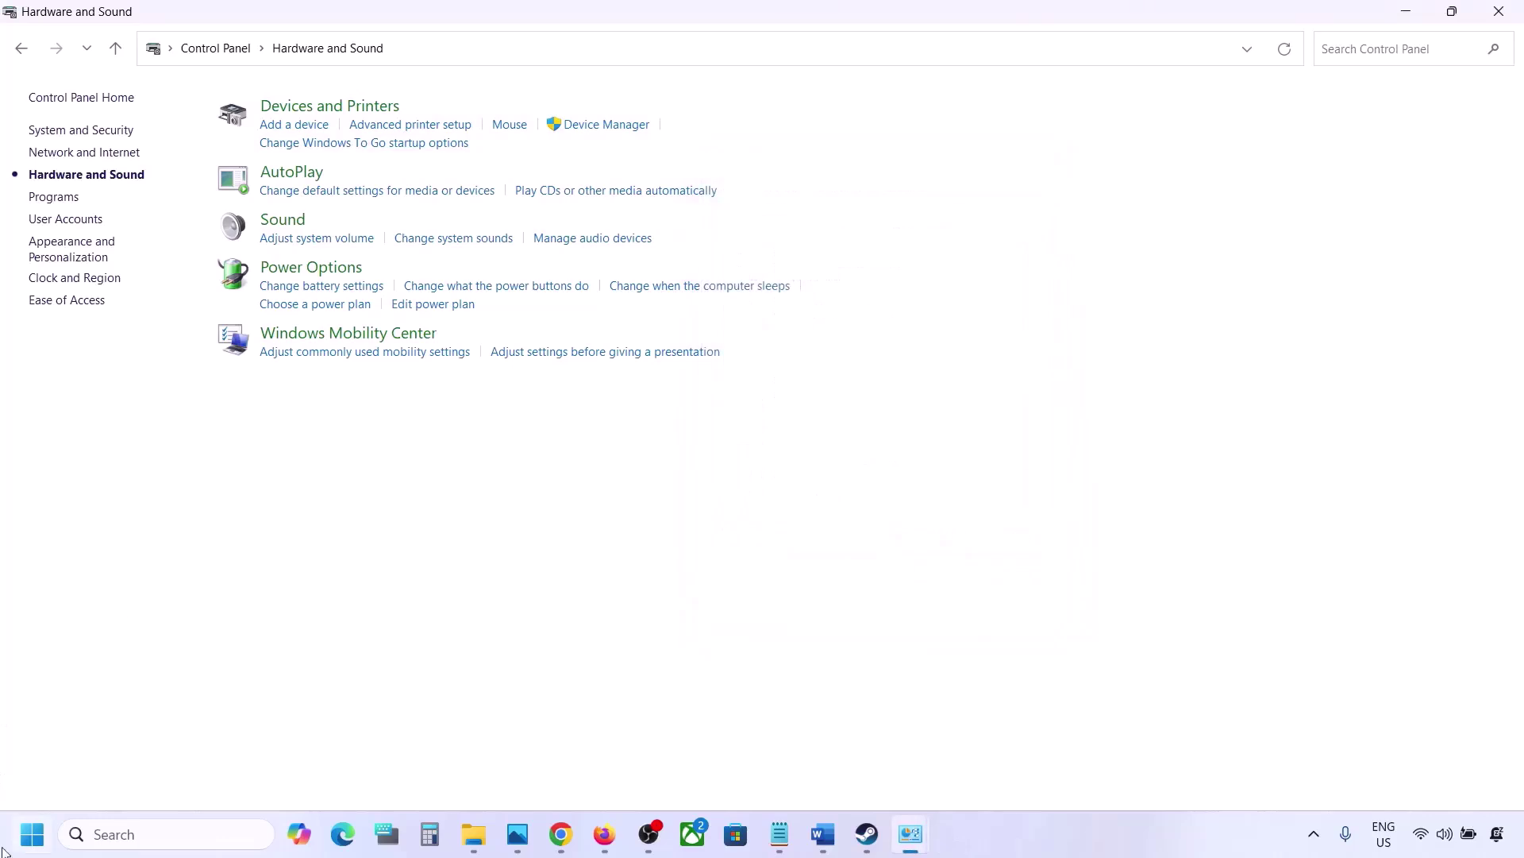
# Open Device Manager and expand the Sound, video and game controllers category
pyautogui.rightClick(31, 848)
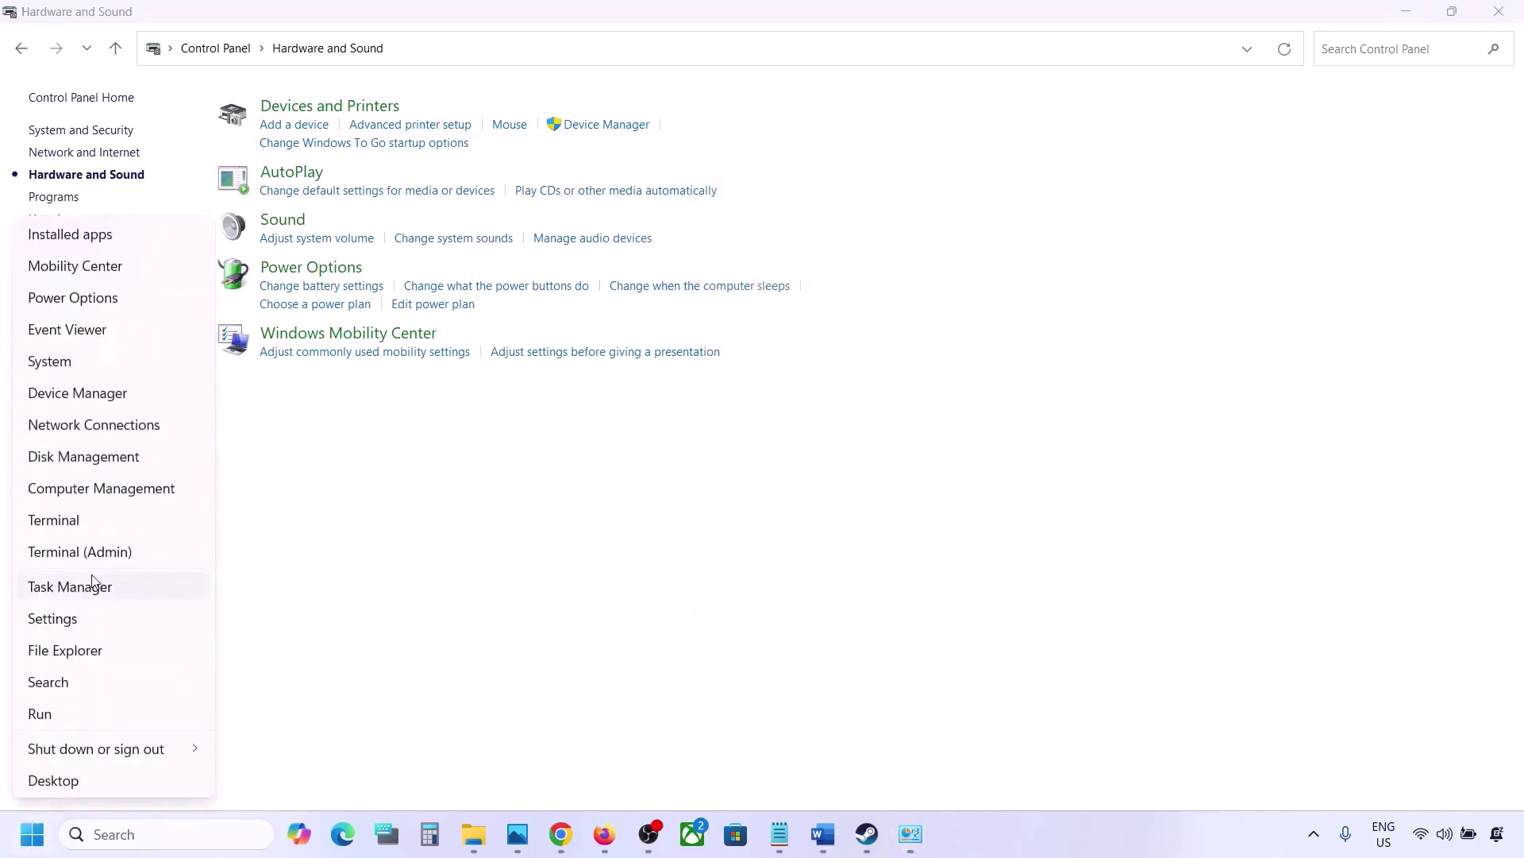
pyautogui.click(83, 395)
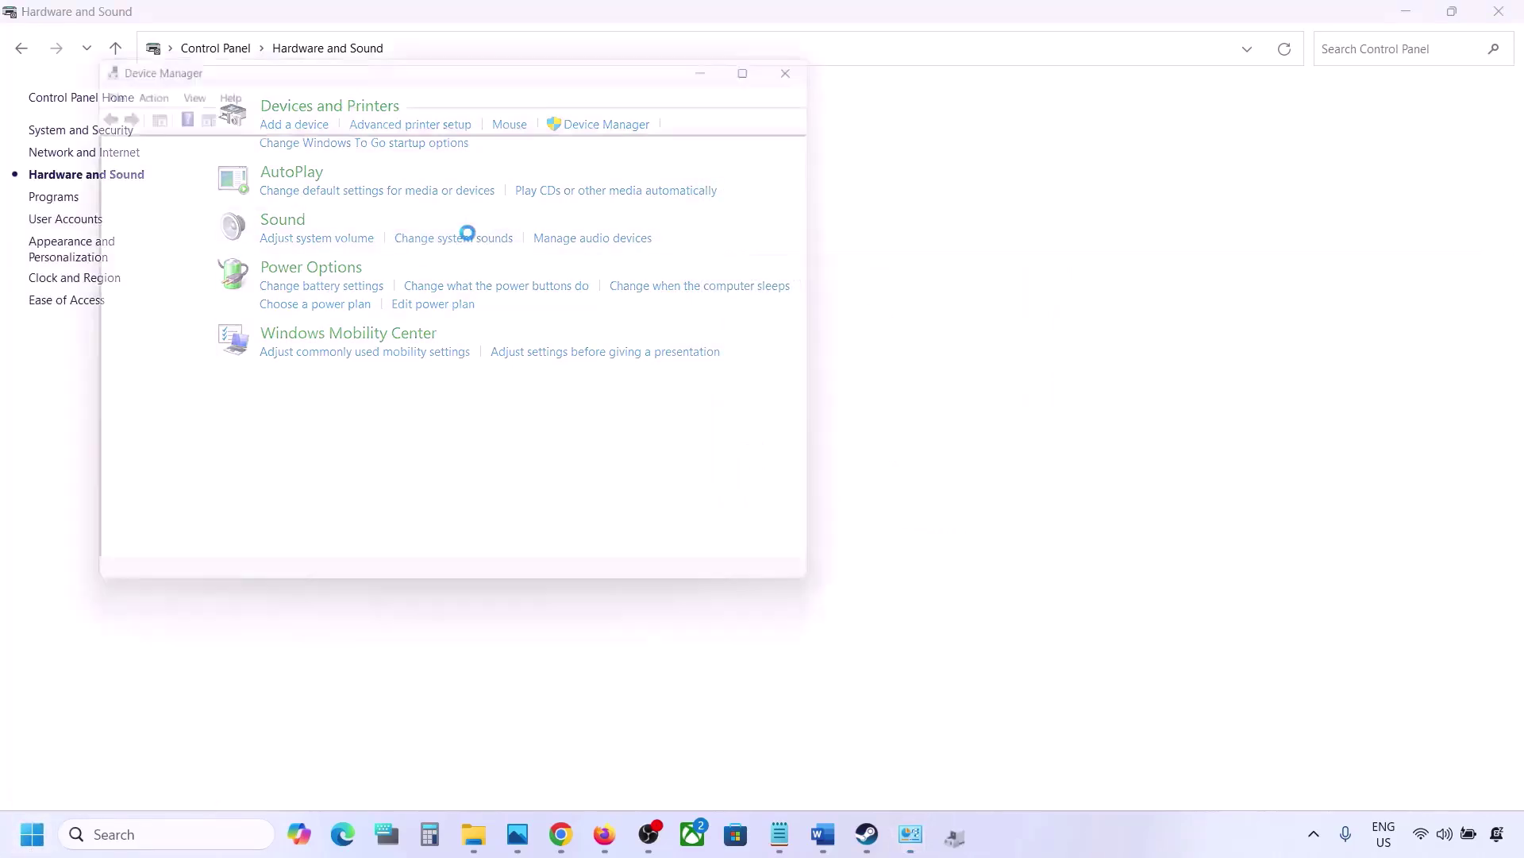
pyautogui.scroll(-1, 216, 381)
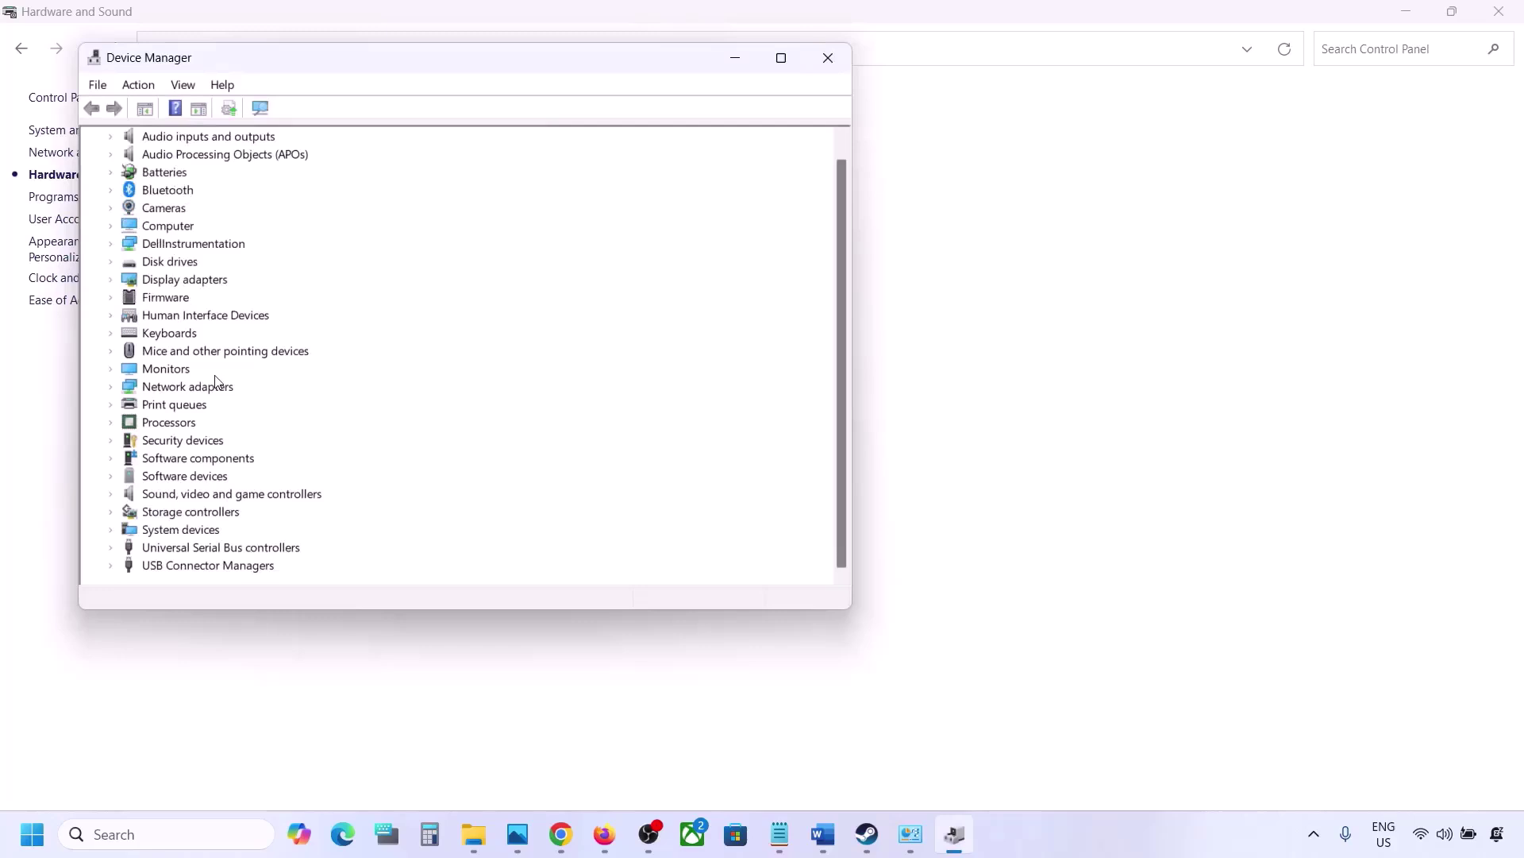
pyautogui.click(111, 498)
pyautogui.scroll(-2, 199, 477)
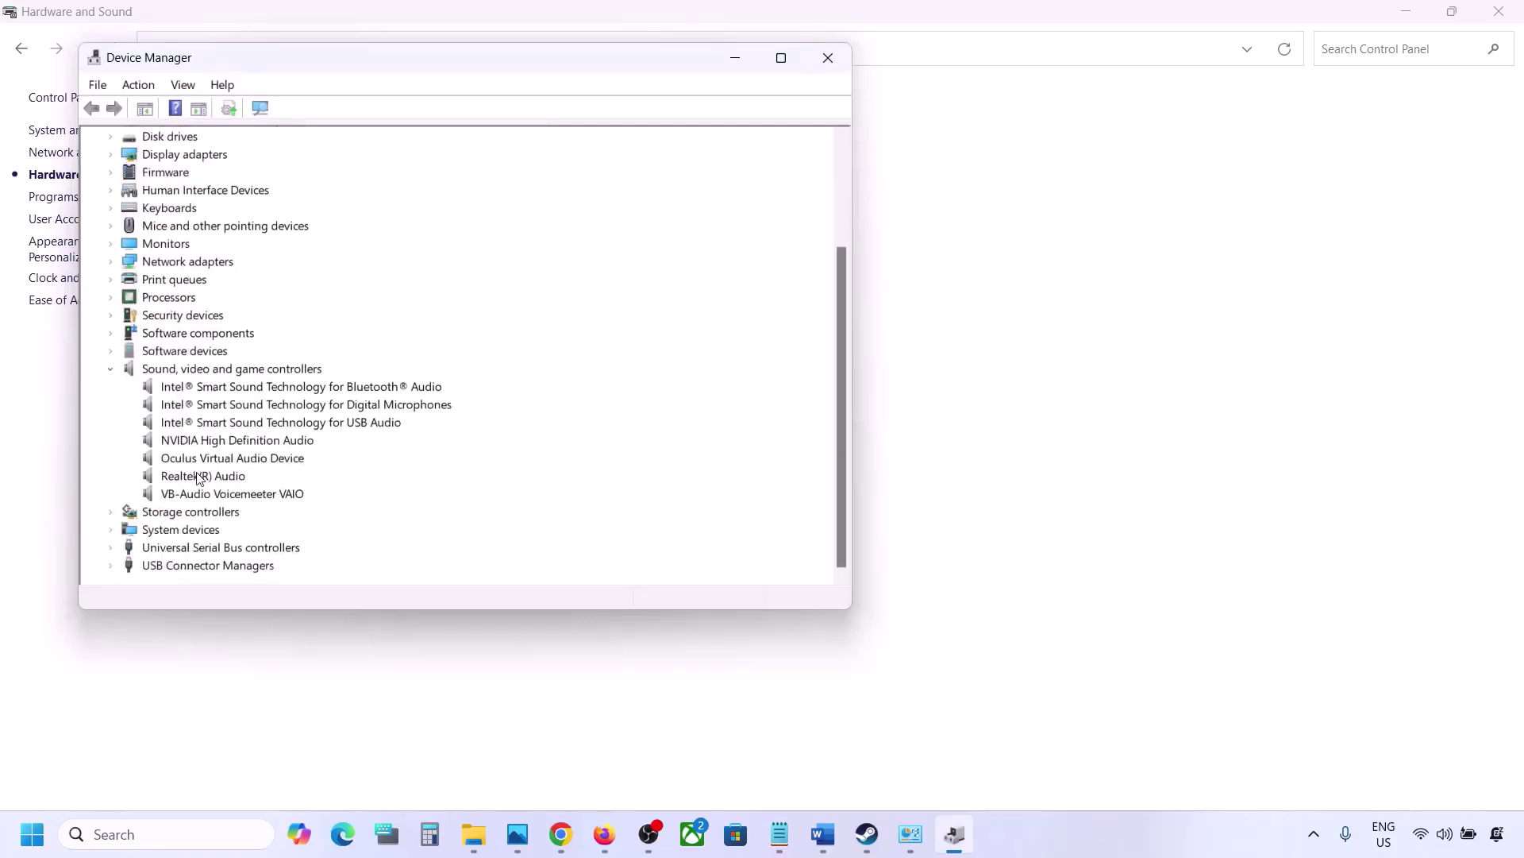
# Disable the VB-Audio Voicemeeter VAIO device under Sound, video and game controllers and confirm the change
pyautogui.click(210, 479)
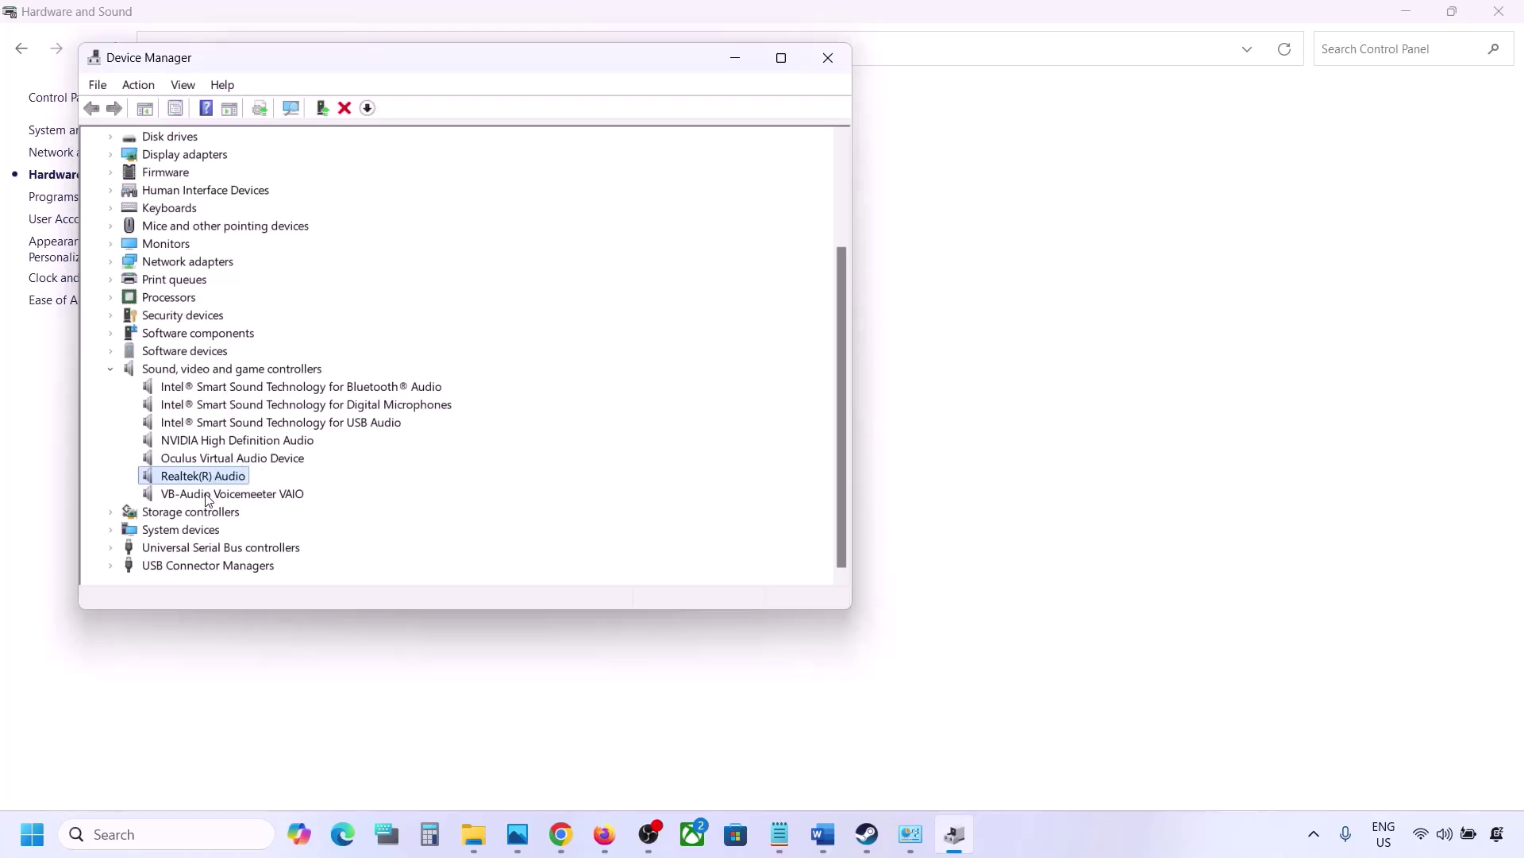
pyautogui.click(208, 497)
pyautogui.rightClick(208, 497)
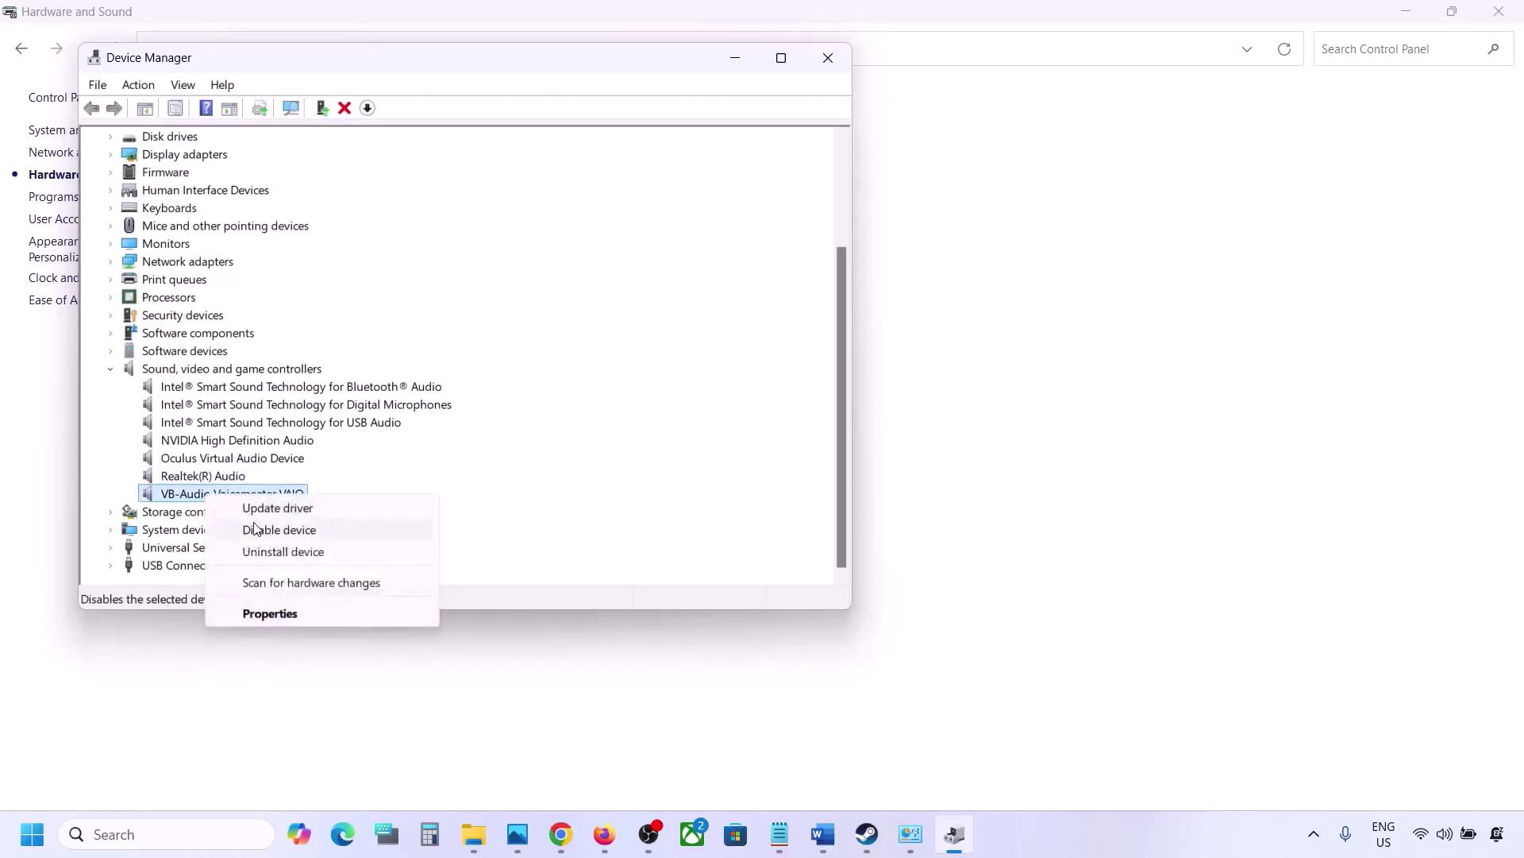
pyautogui.click(254, 527)
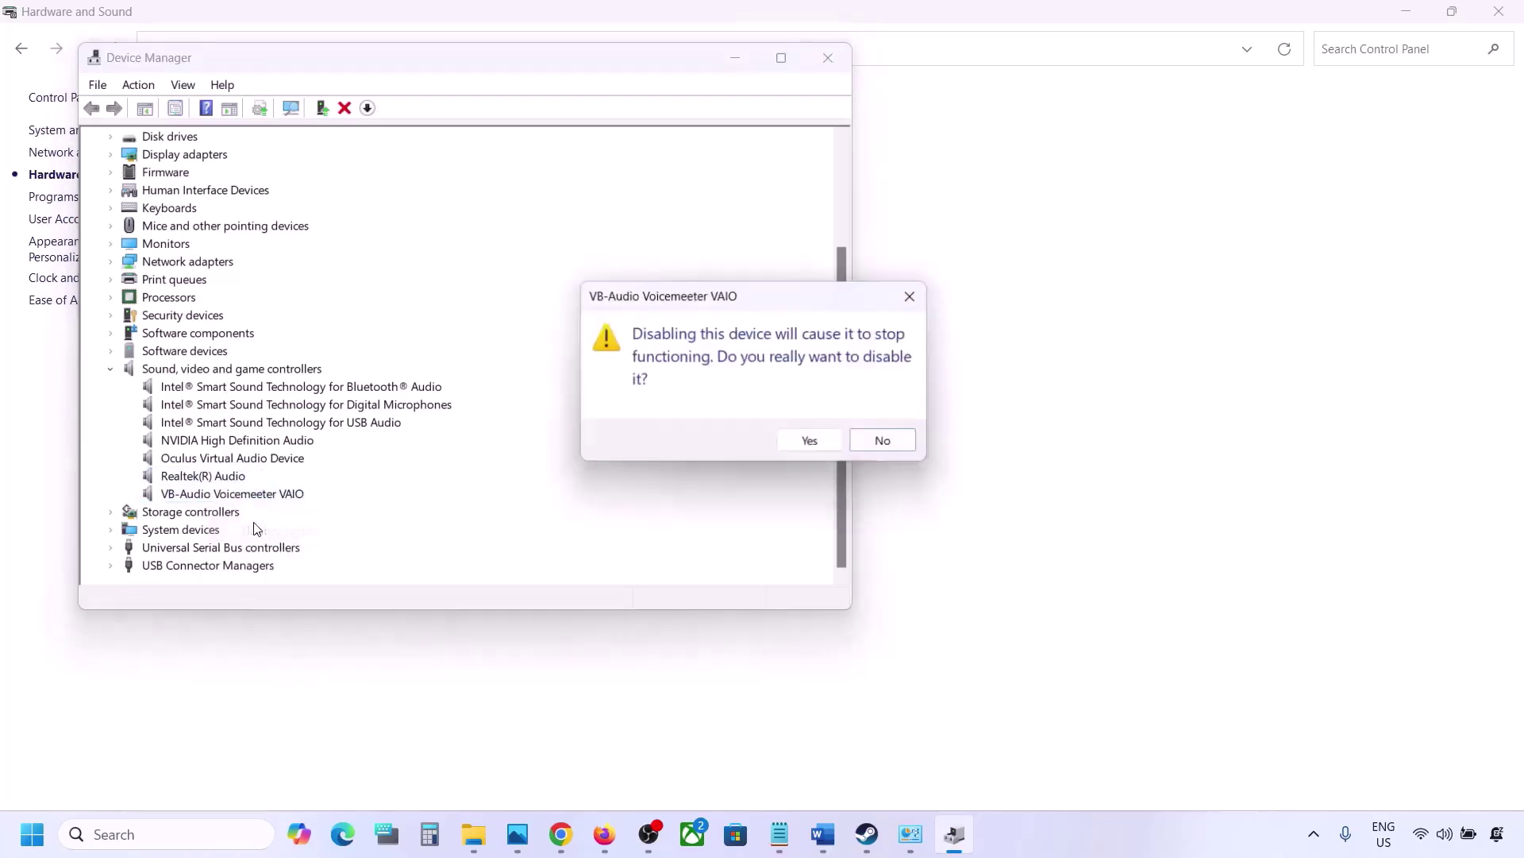
pyautogui.click(801, 441)
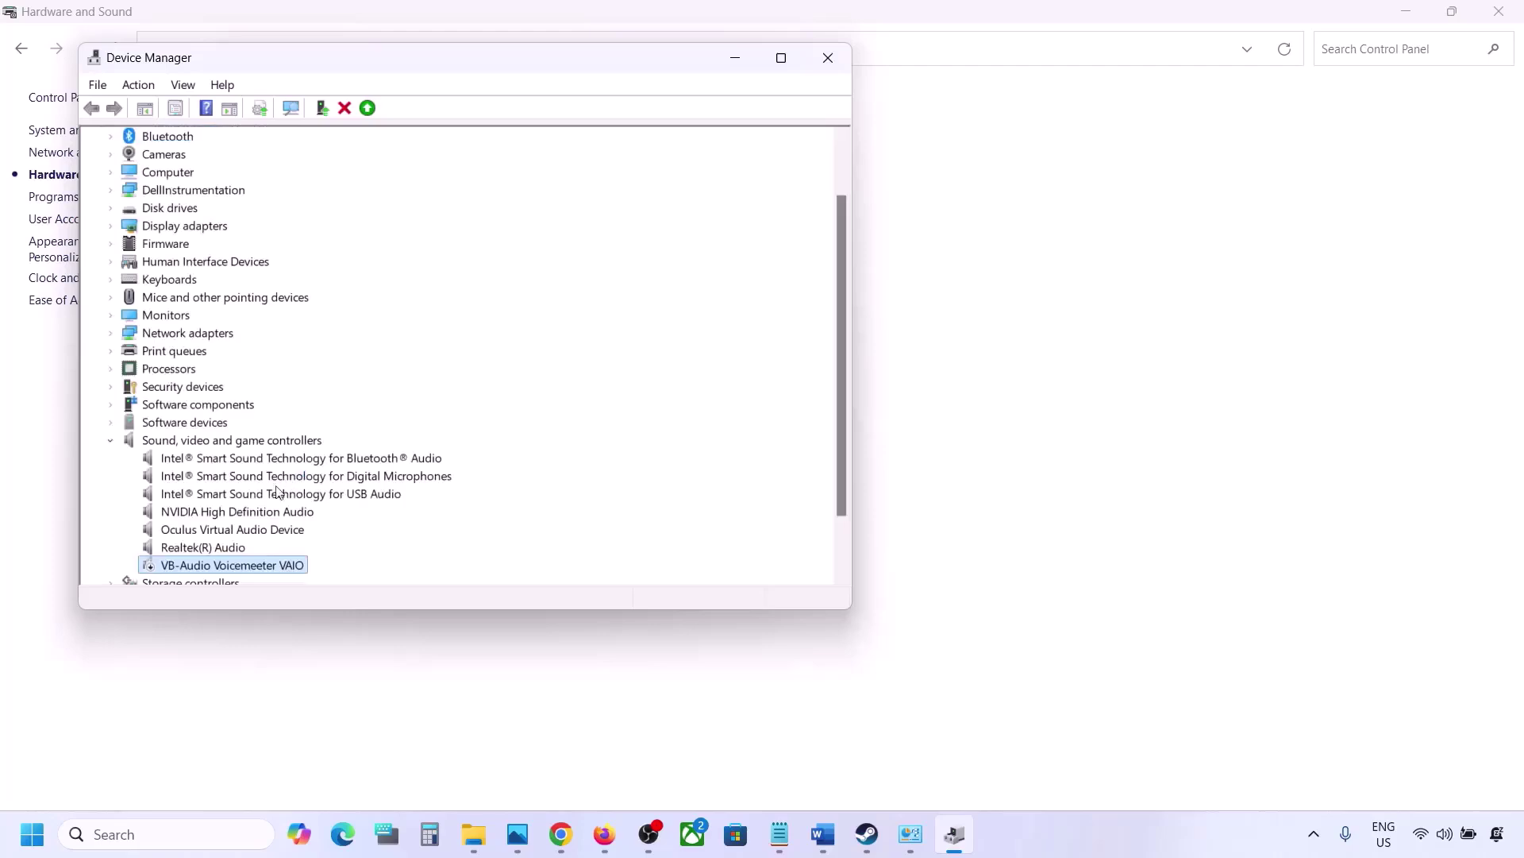
# Disable the Oculus Virtual Audio Device in Device Manager and confirm the change
pyautogui.scroll(-1, 255, 514)
pyautogui.click(216, 479)
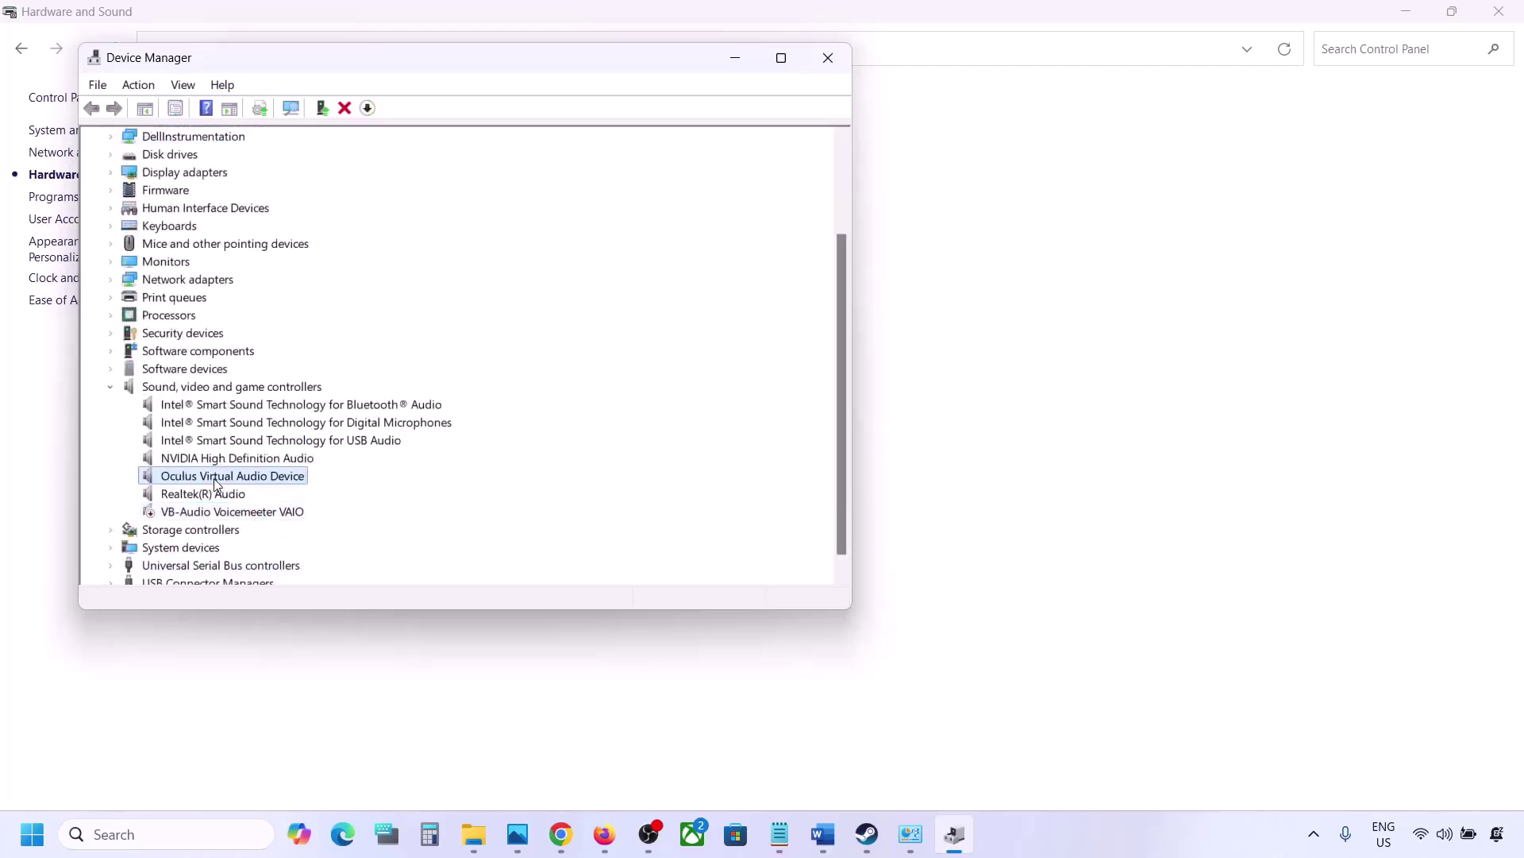
pyautogui.rightClick(218, 479)
pyautogui.click(274, 514)
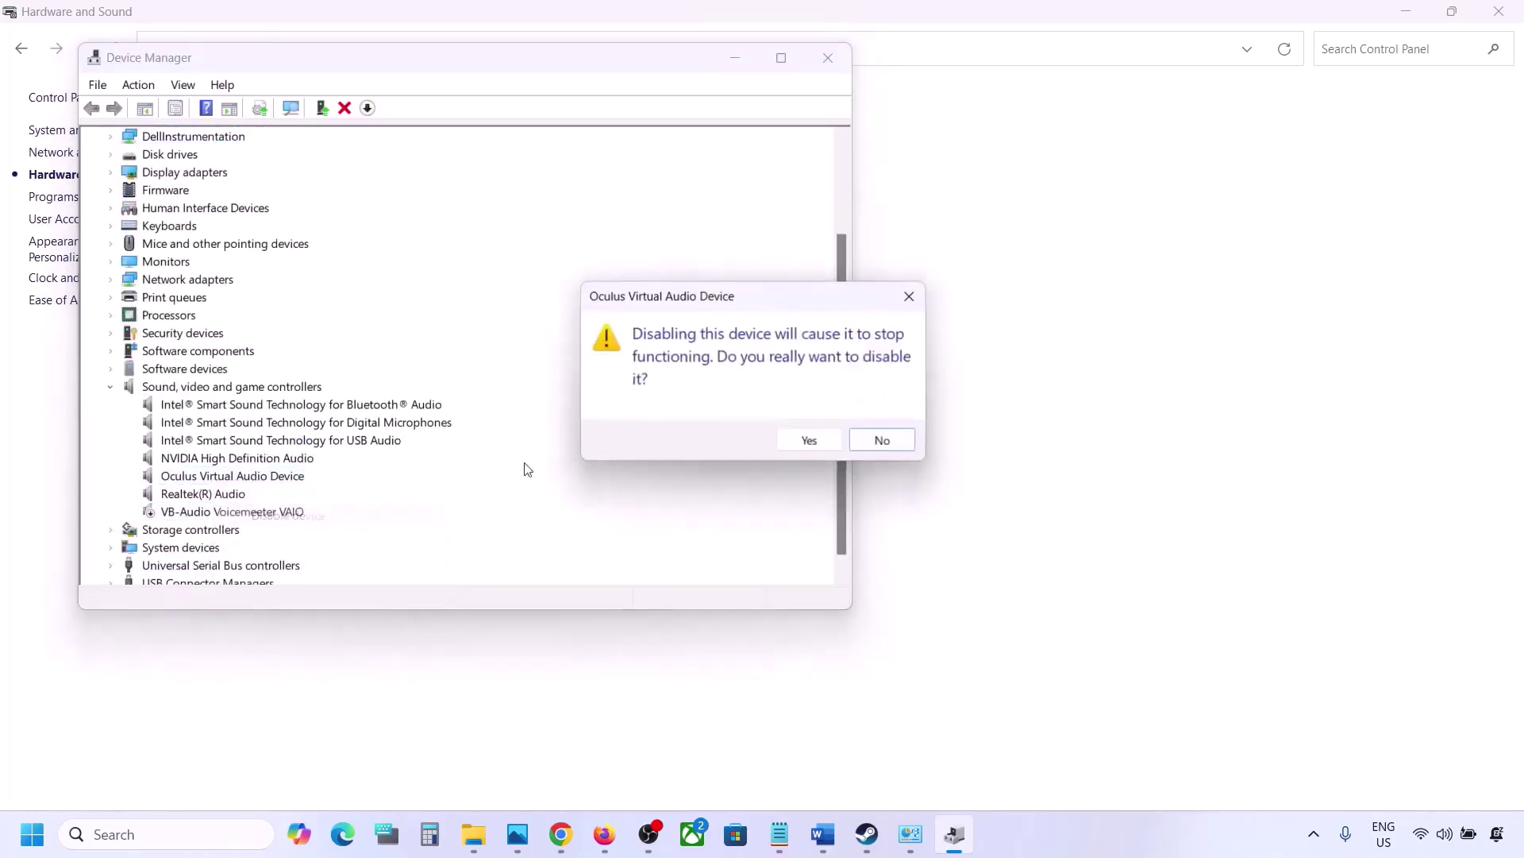
pyautogui.click(808, 440)
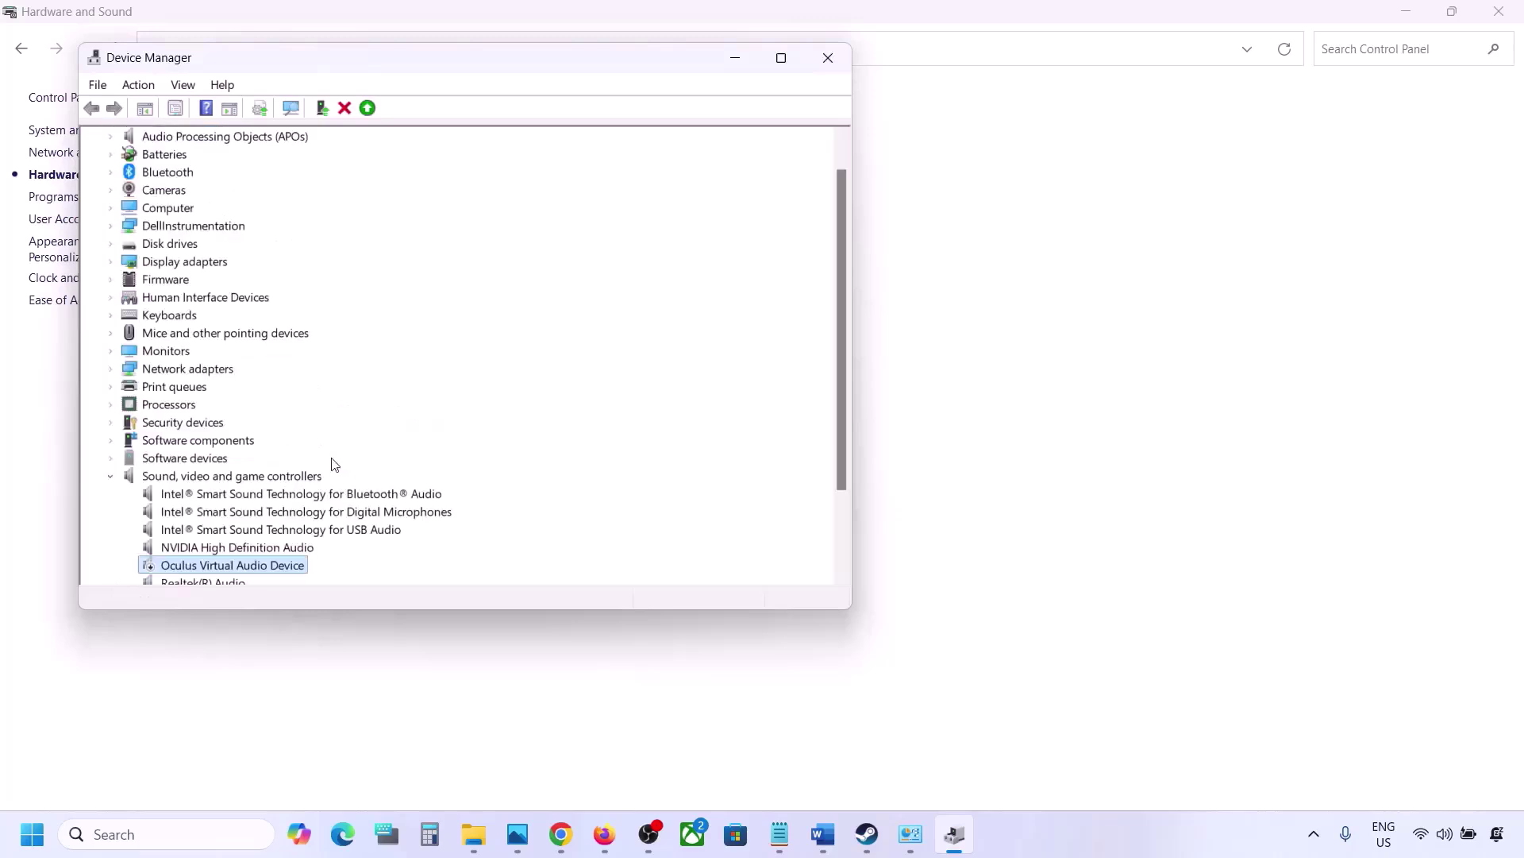
# Disable the NVIDIA High Definition Audio and Intel Smart Sound Technology for Bluetooth Audio devices
pyautogui.rightClick(199, 549)
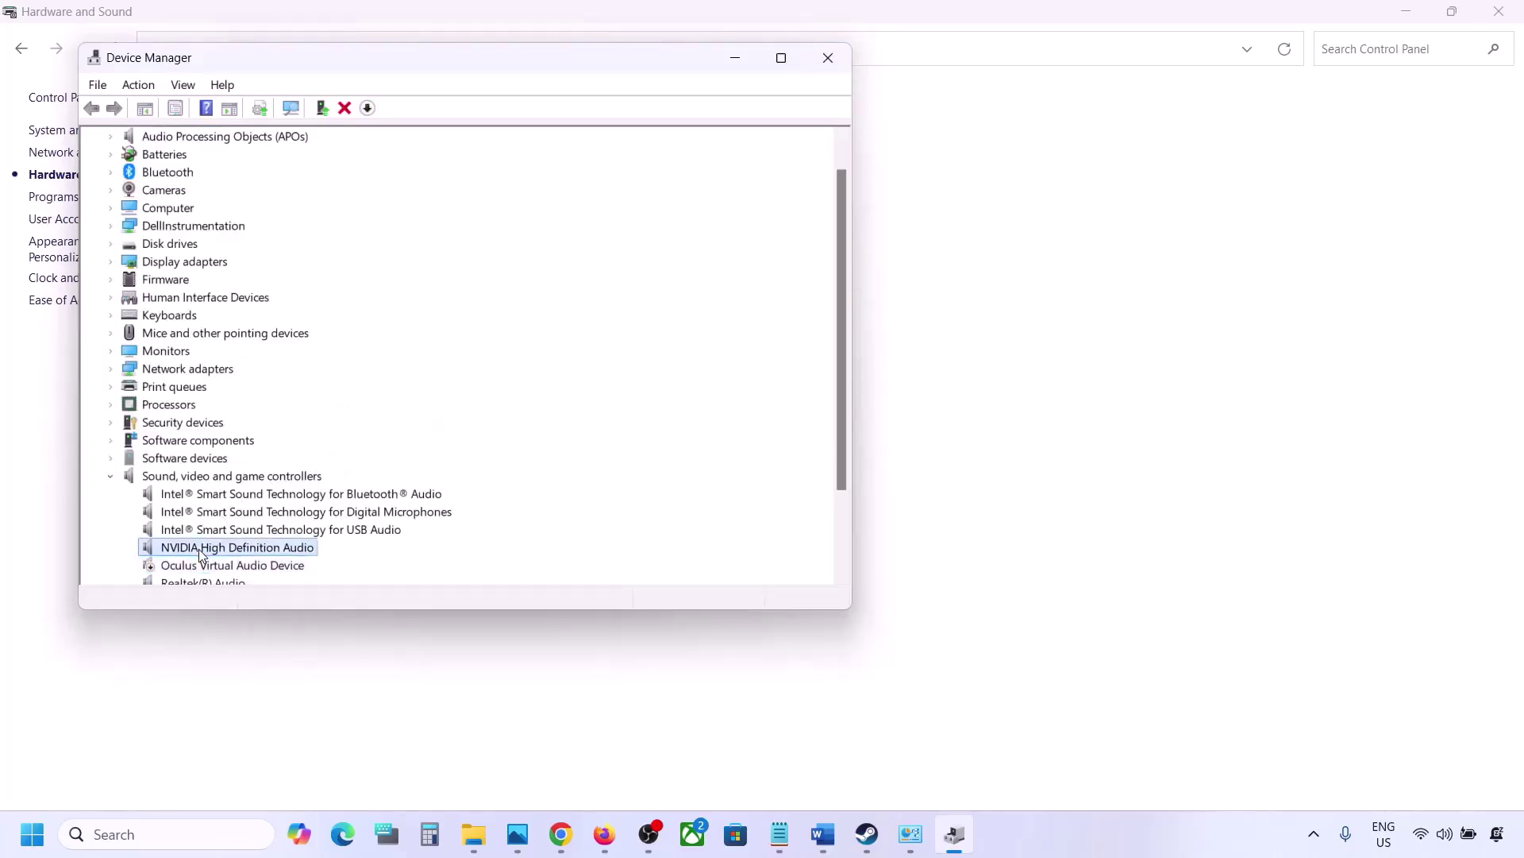
pyautogui.click(264, 591)
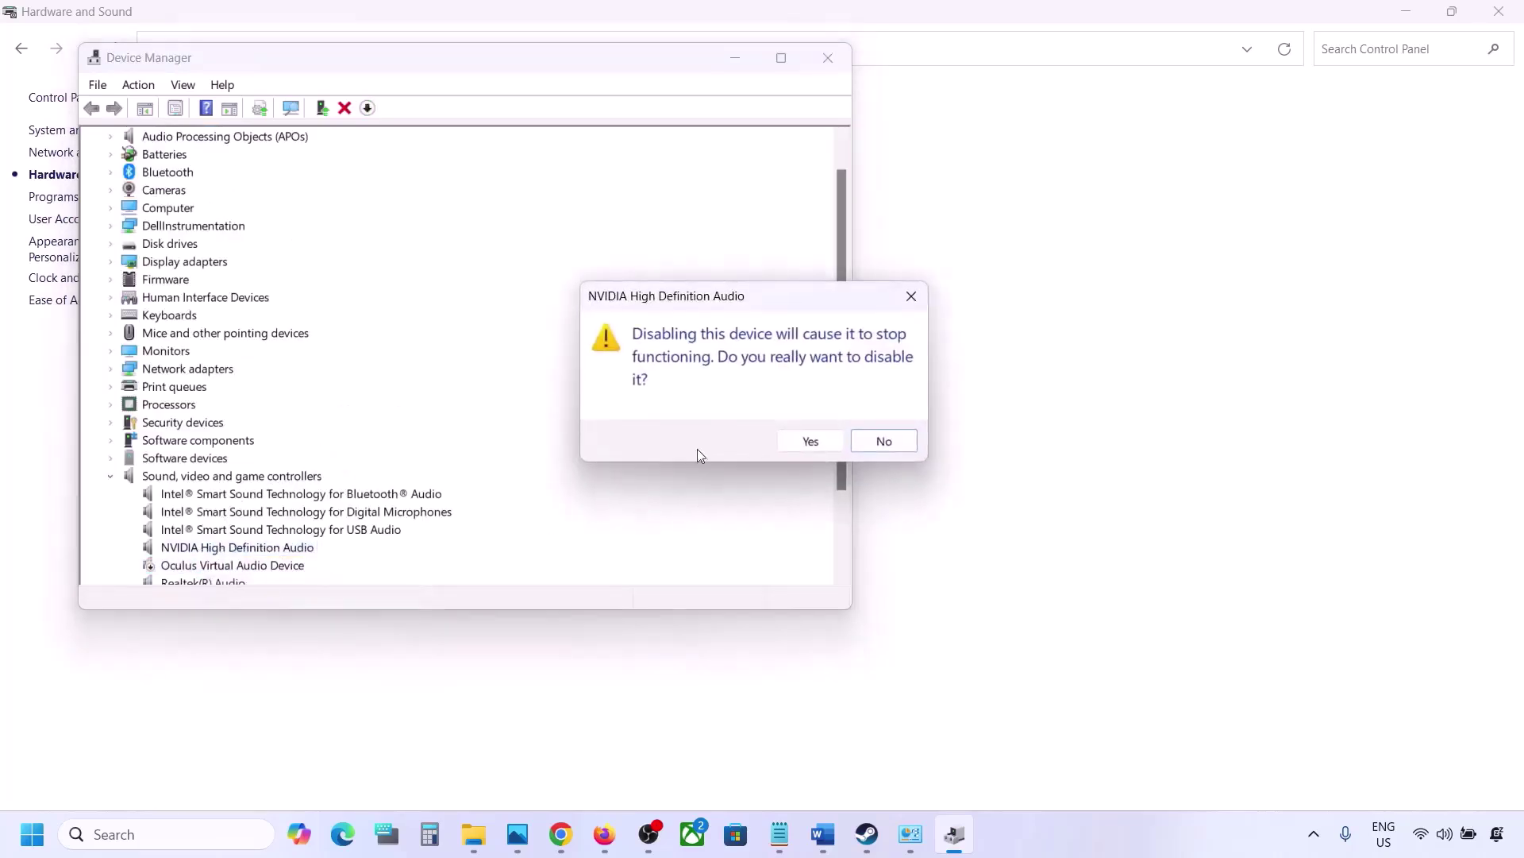
pyautogui.click(794, 440)
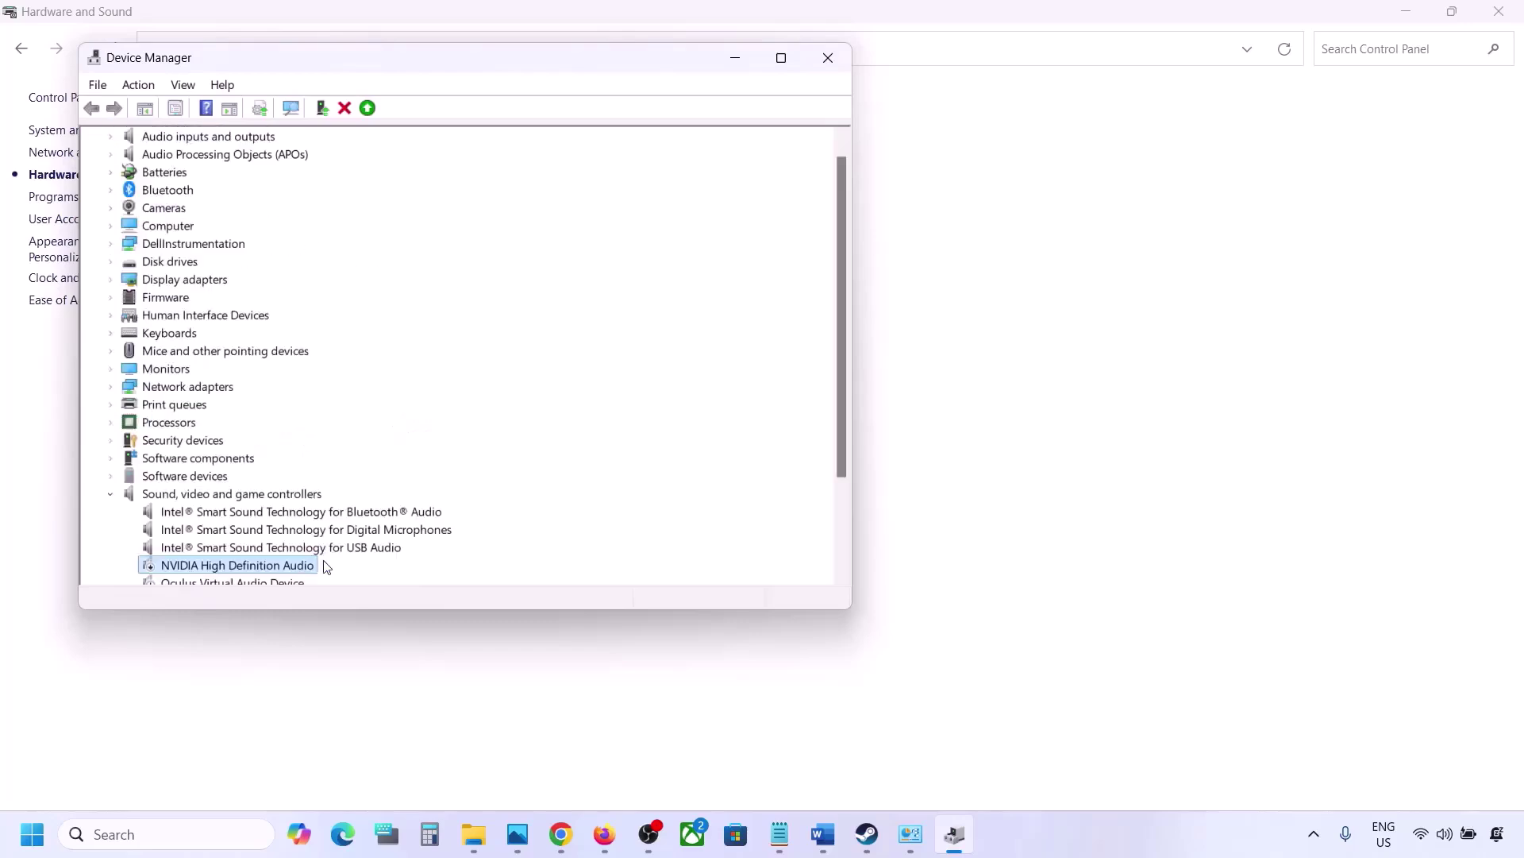
pyautogui.scroll(-2, 323, 564)
pyautogui.rightClick(231, 409)
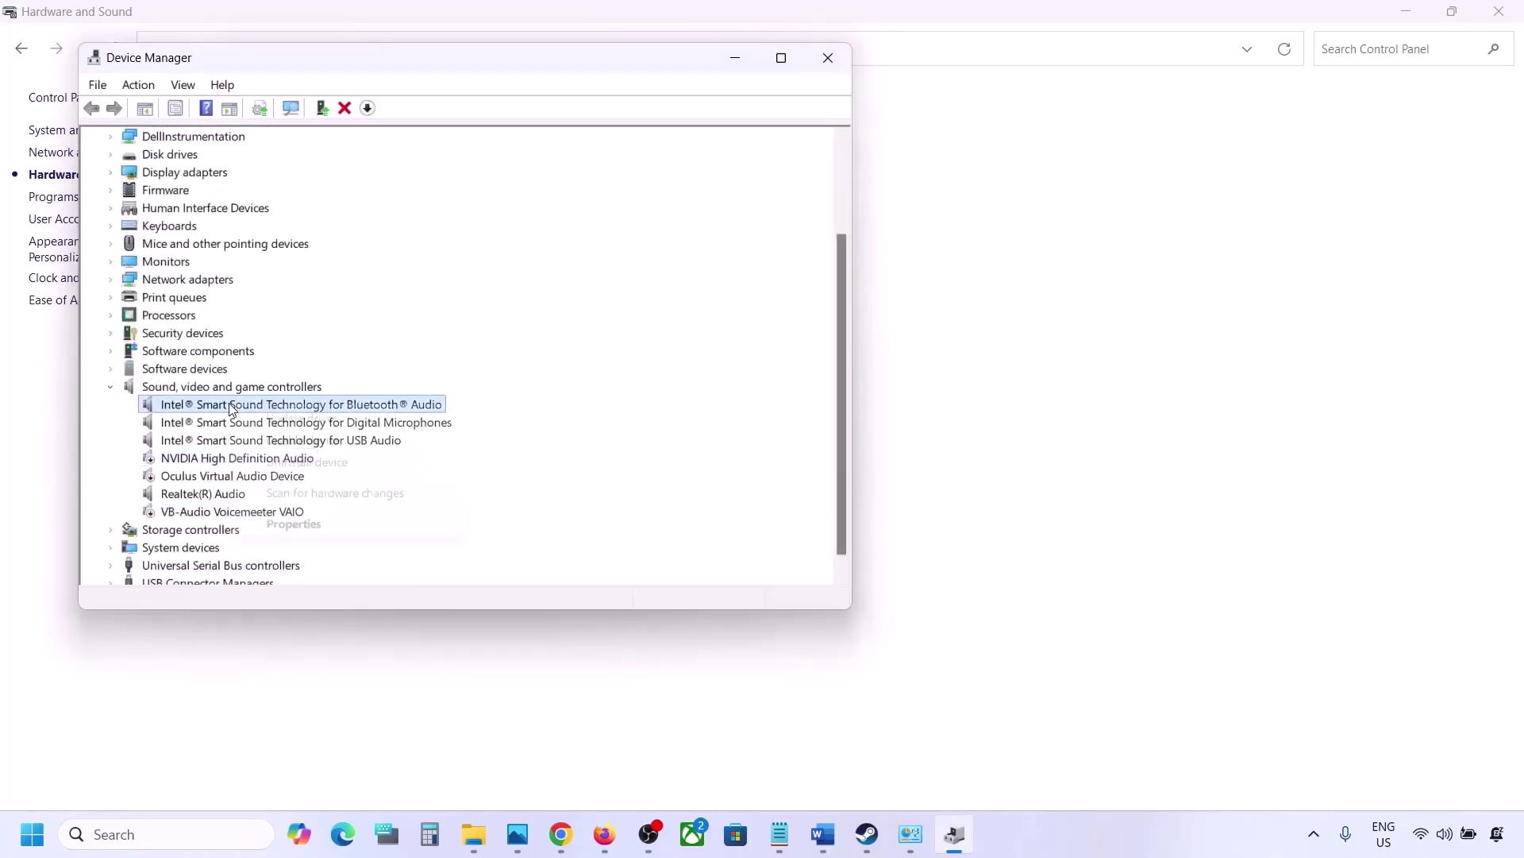
pyautogui.click(296, 441)
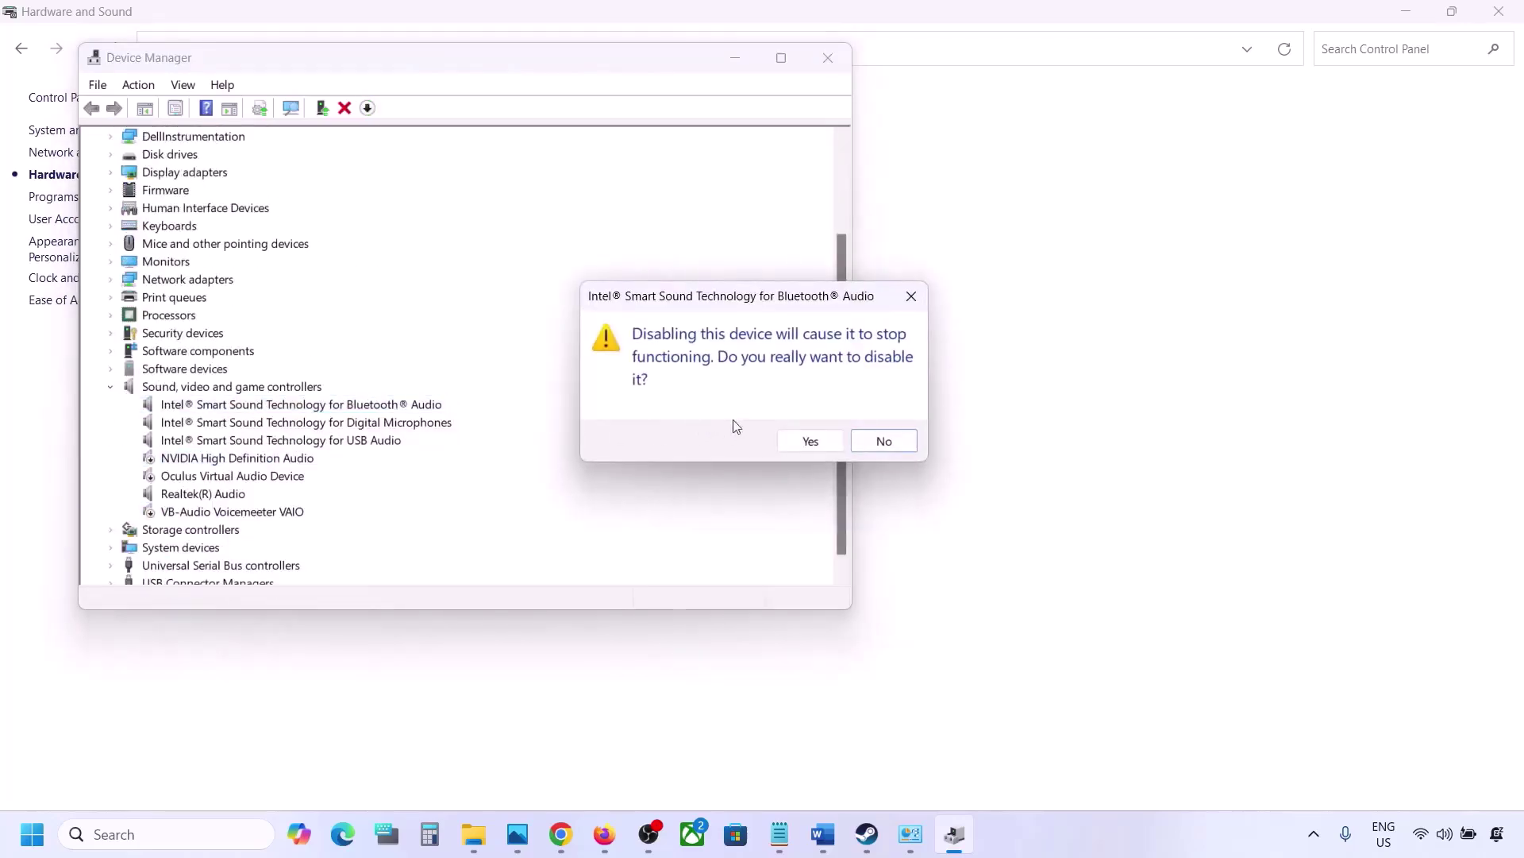
pyautogui.click(807, 439)
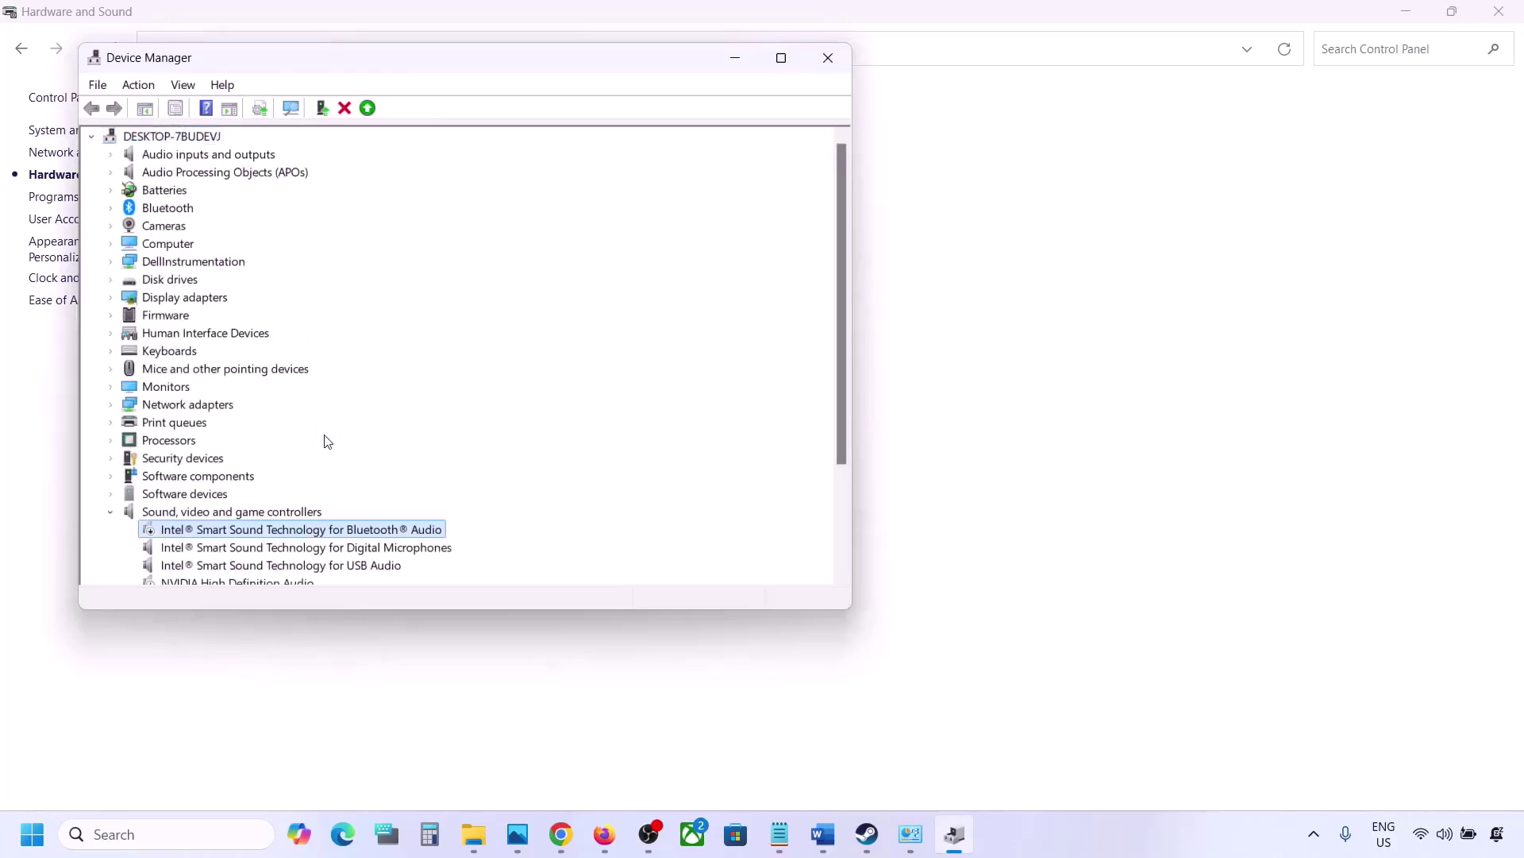
# Disable the Intel Smart Sound Technology for Digital Microphones device and decline restarting the computer now
pyautogui.scroll(-2, 326, 442)
pyautogui.rightClick(262, 443)
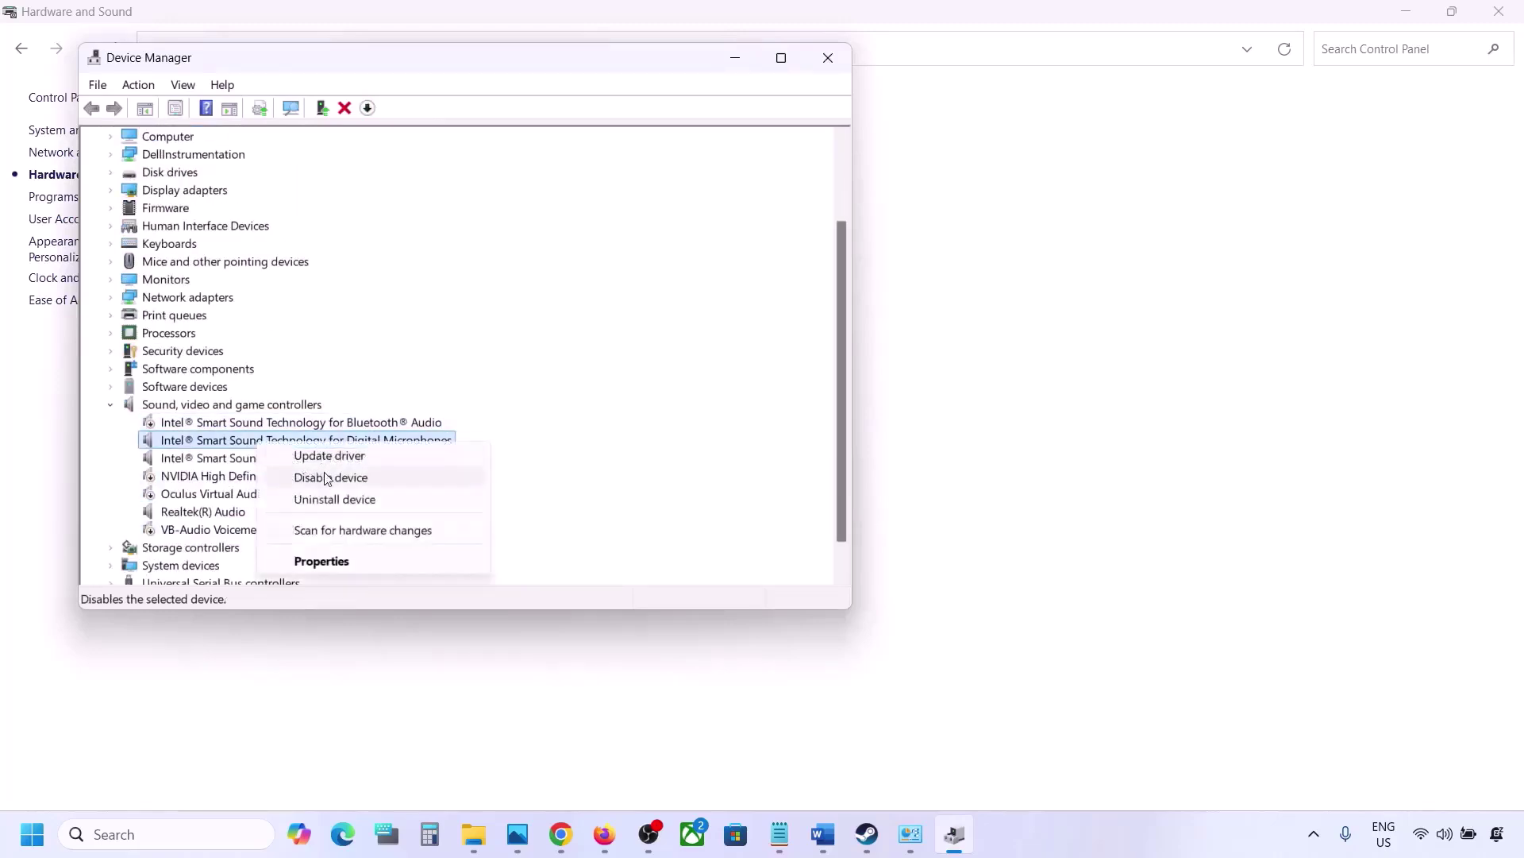
pyautogui.click(324, 475)
pyautogui.click(810, 440)
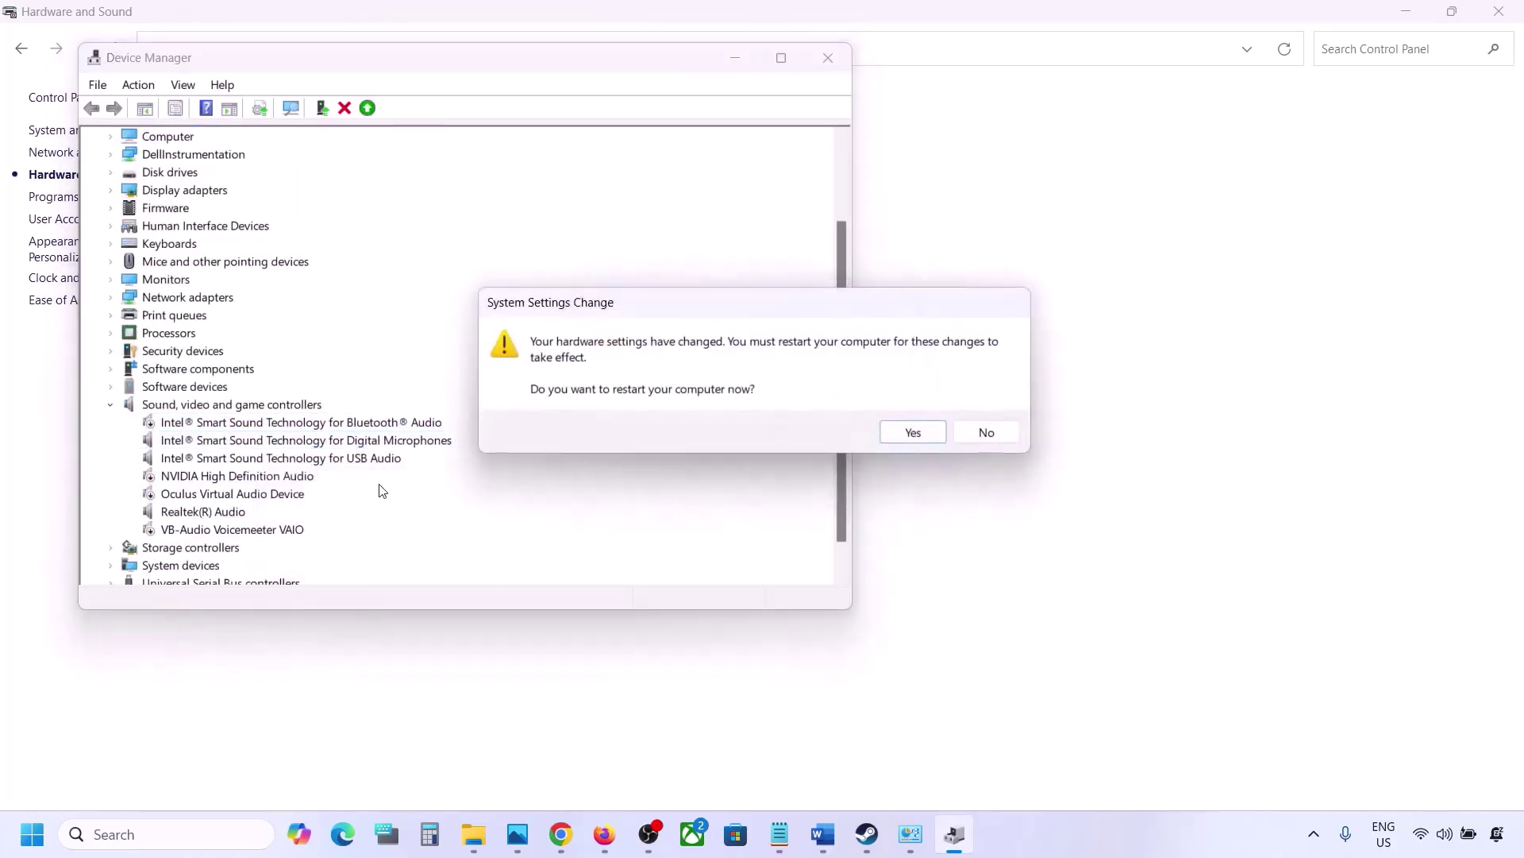
pyautogui.click(986, 433)
# Disable the Intel Smart Sound Technology for USB Audio device and confirm the change
pyautogui.scroll(-2, 336, 501)
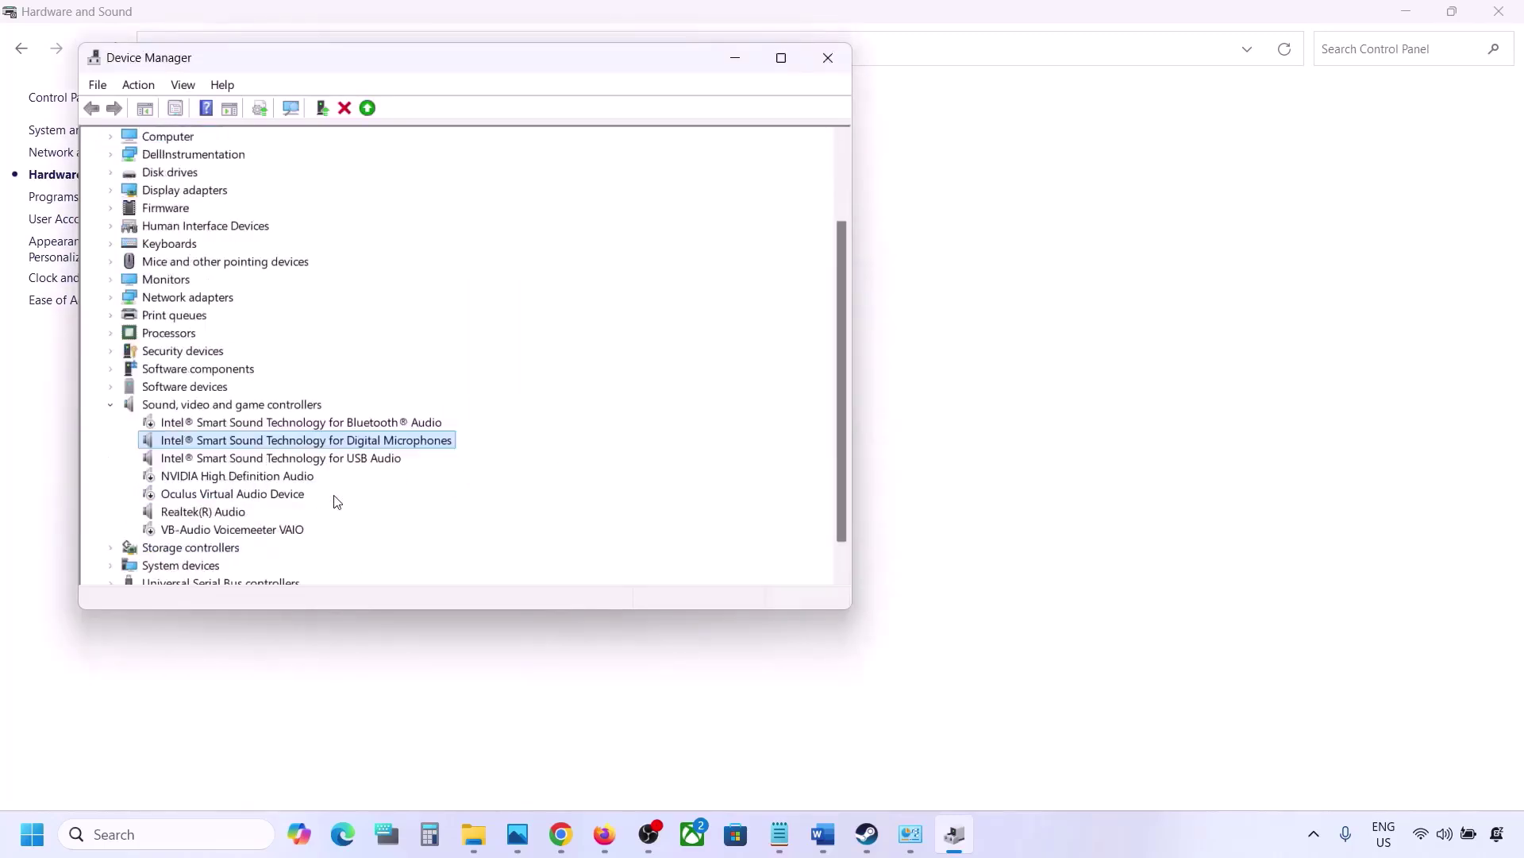
pyautogui.rightClick(230, 465)
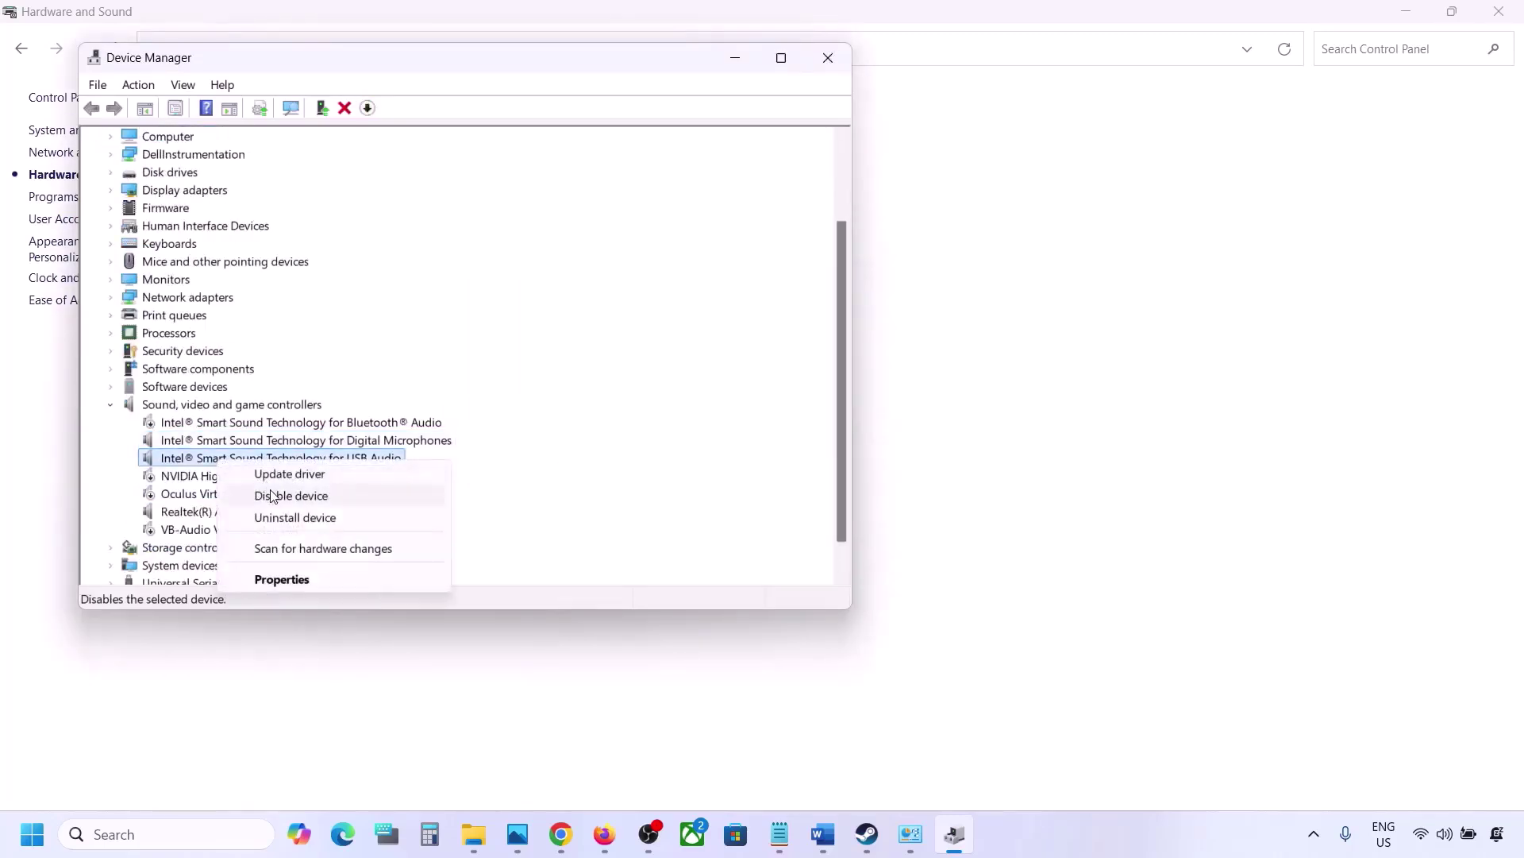
pyautogui.click(266, 494)
pyautogui.click(809, 440)
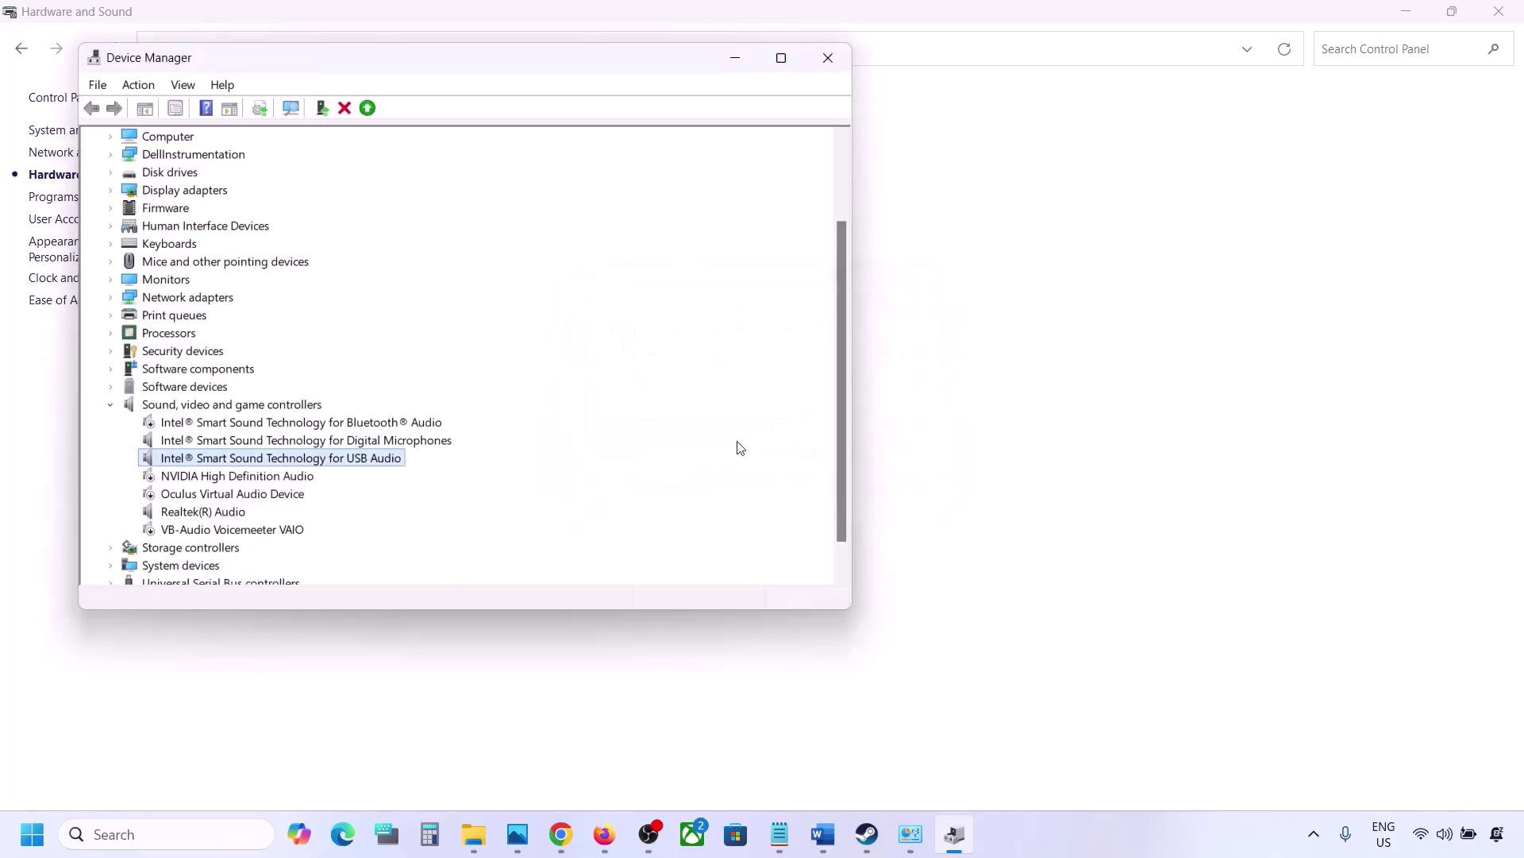
# Check the actions available for the Realtek(R) Audio device without applying any, and close Device Manager
pyautogui.scroll(-3, 415, 500)
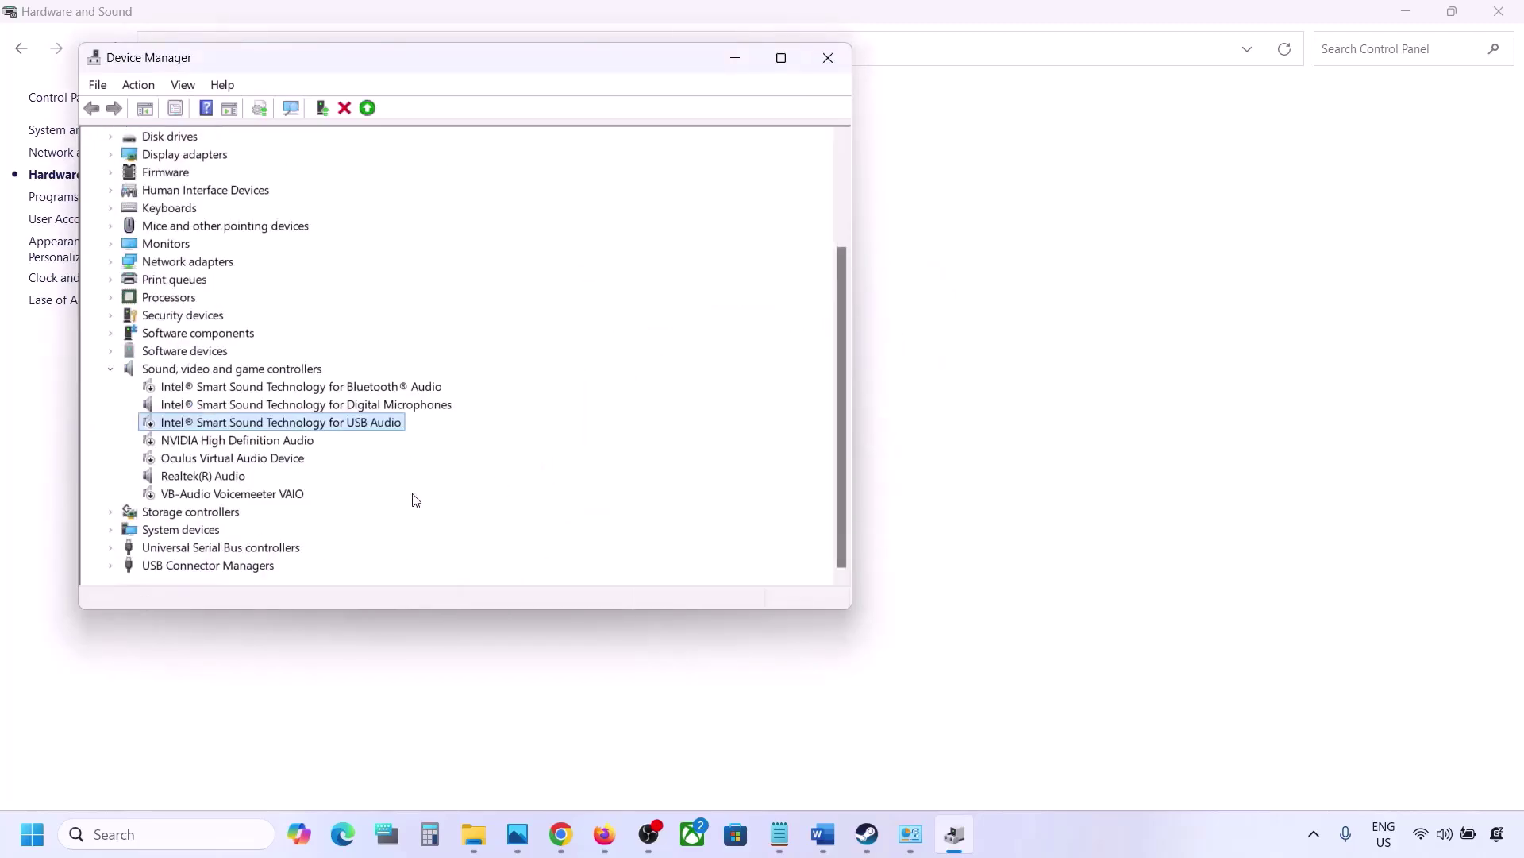
pyautogui.click(176, 473)
pyautogui.rightClick(203, 479)
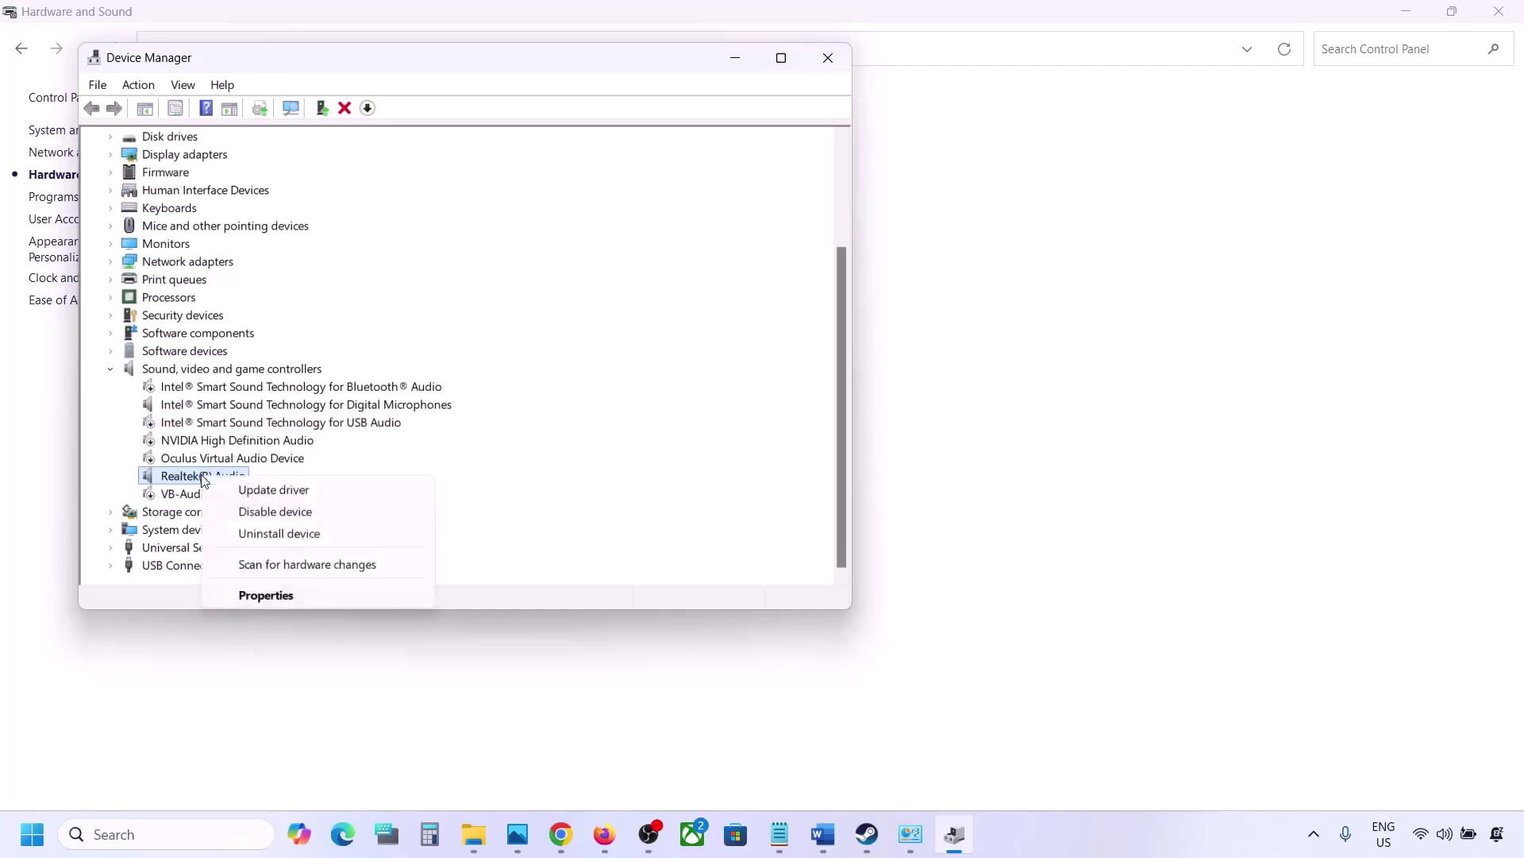
pyautogui.click(309, 462)
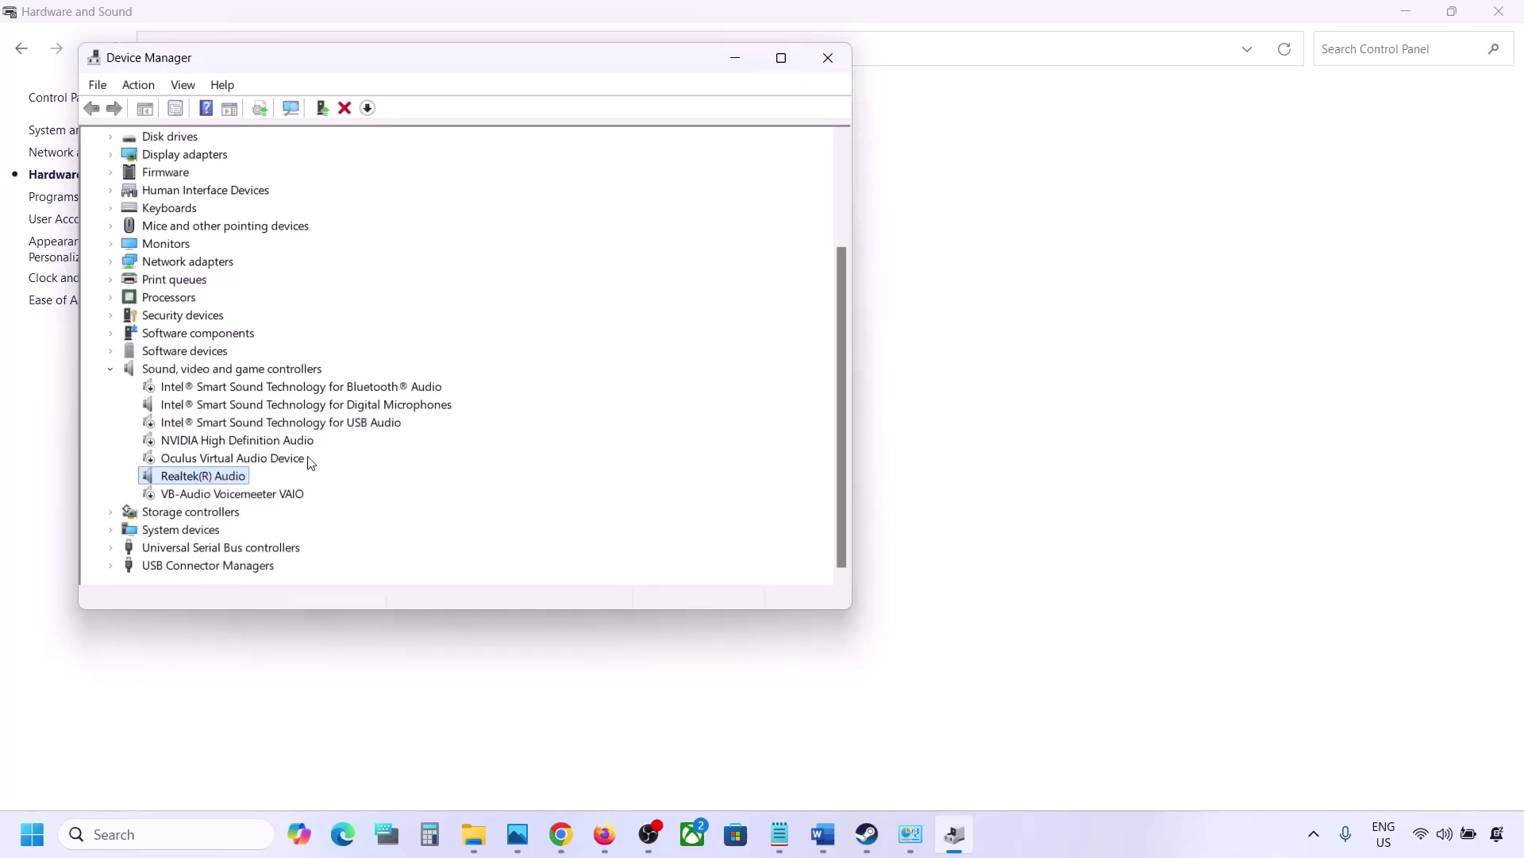
pyautogui.click(829, 62)
# Switch to the Word document and copy the shell:::{A8A91A66-3A7D-4424-8D24-04E180695C7A} command under Step 8, Uncheck Handsfree Telephony
pyautogui.click(826, 834)
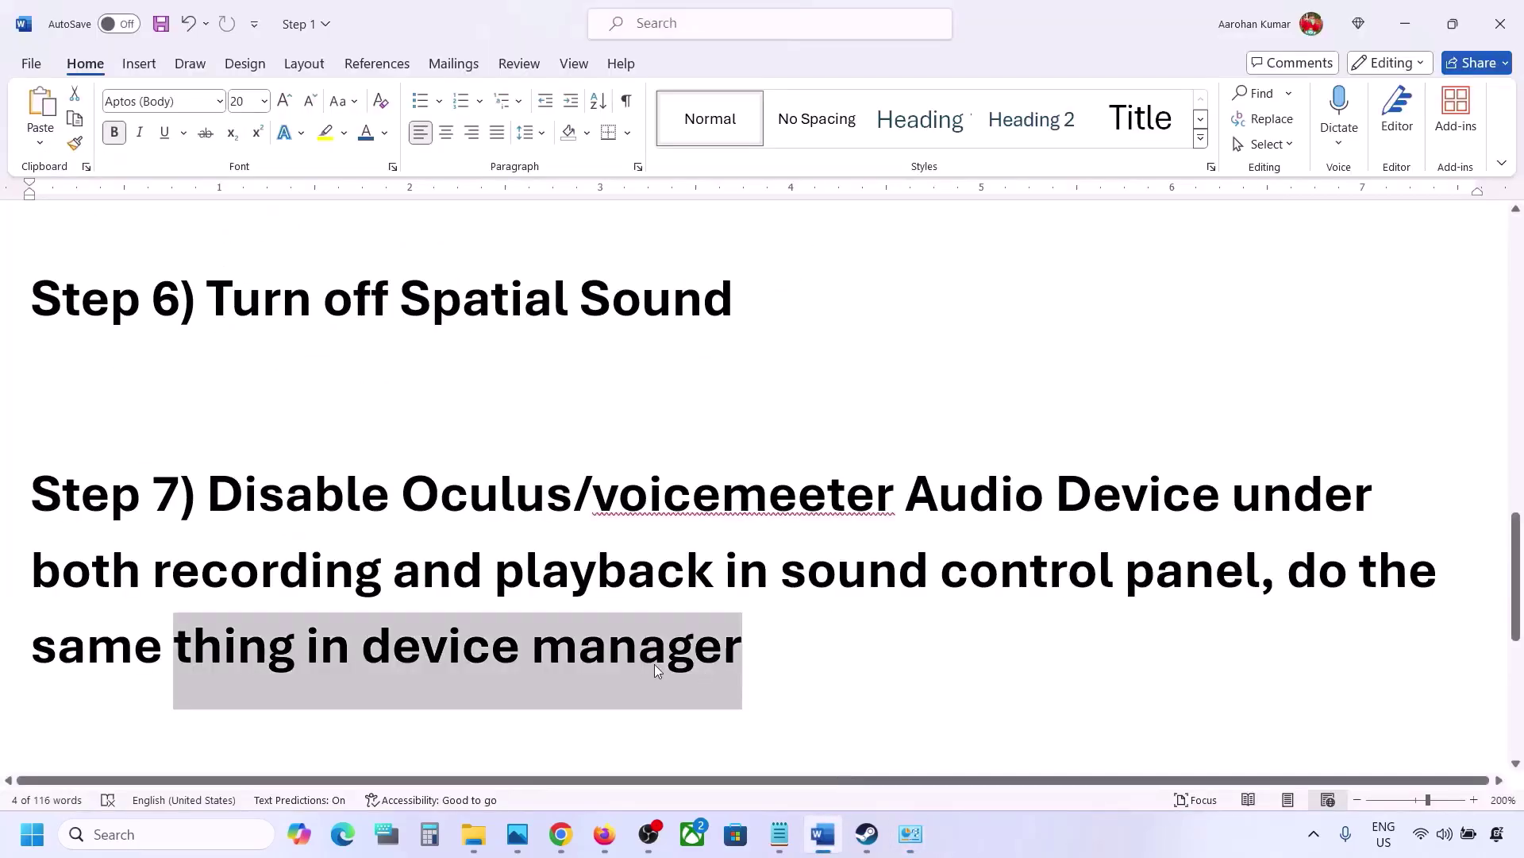
pyautogui.scroll(-3, 654, 664)
pyautogui.scroll(-1, 579, 647)
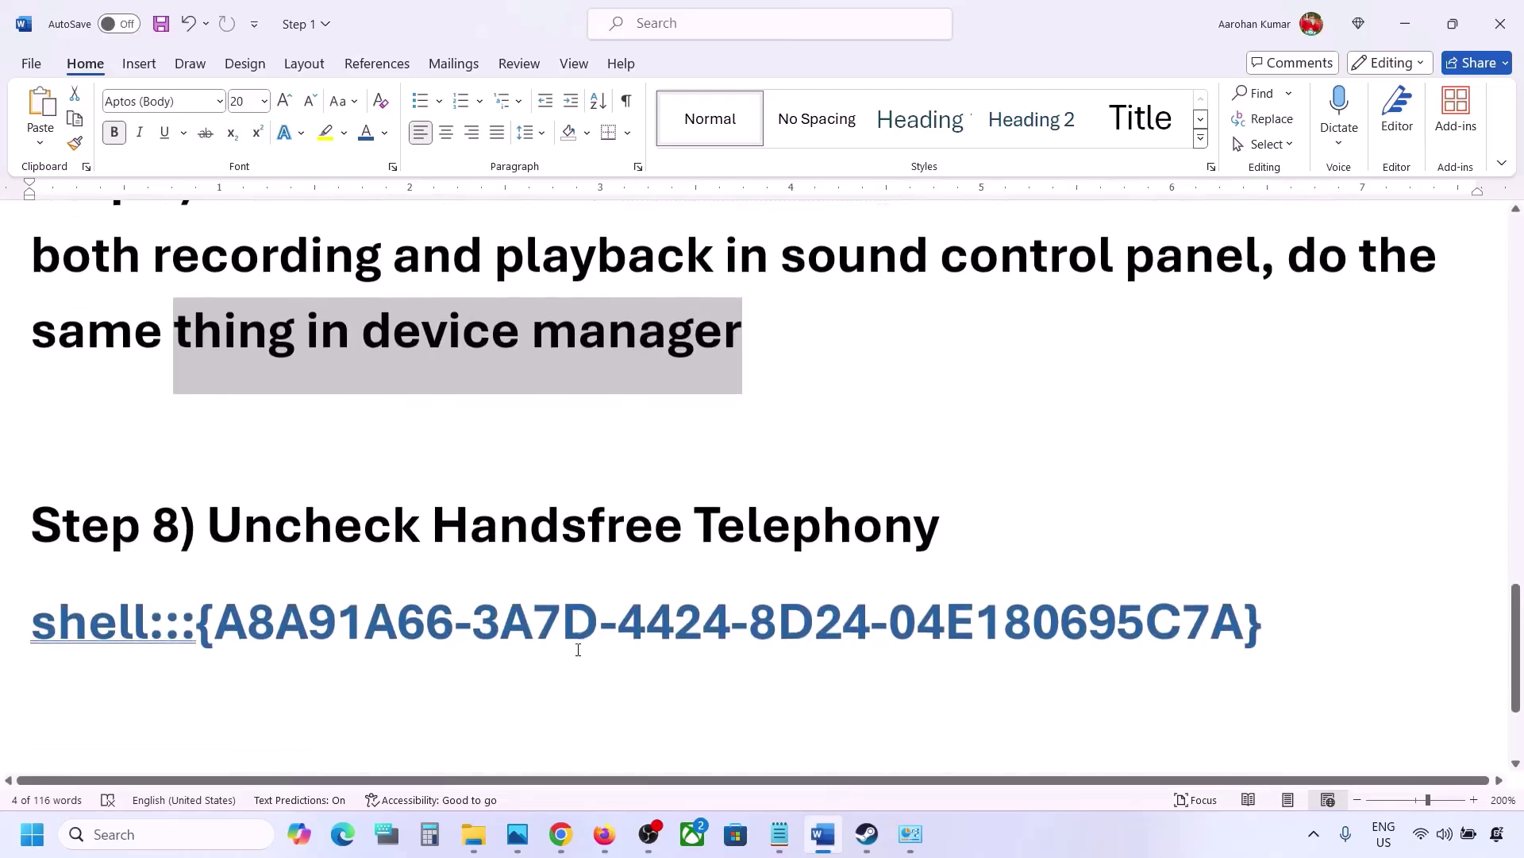
pyautogui.moveTo(212, 530); pyautogui.dragTo(941, 531)
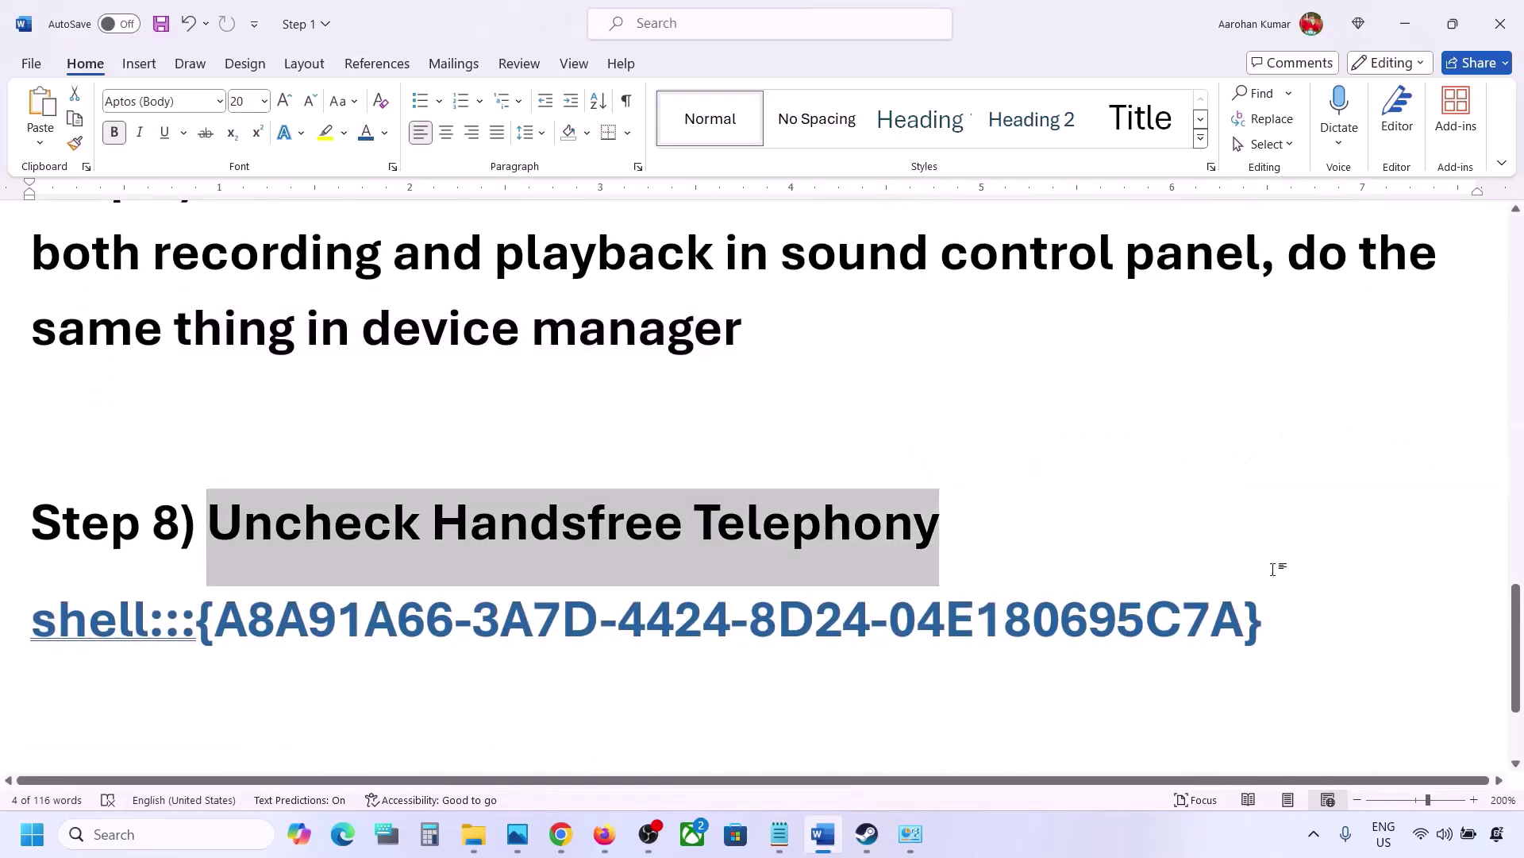
pyautogui.moveTo(1306, 619); pyautogui.dragTo(70, 616)
pyautogui.rightClick(70, 616)
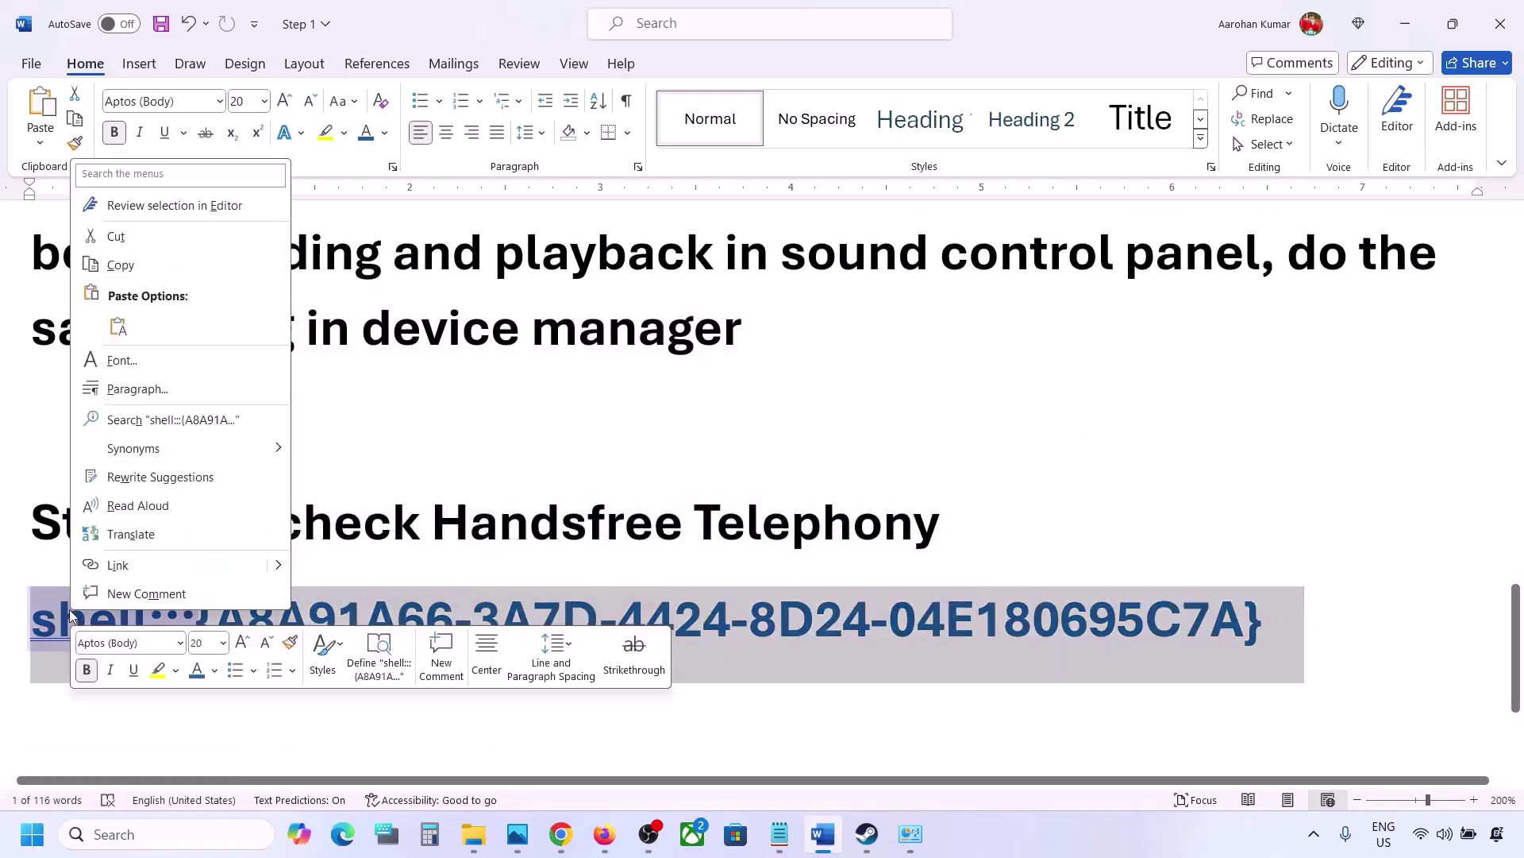
pyautogui.click(119, 262)
# Open the Run dialog and execute shell:::{A8A91A66-3A7D-4424-8D24-04E180695C7A} to open Devices and Printers
pyautogui.click(150, 833)
pyautogui.write('run')
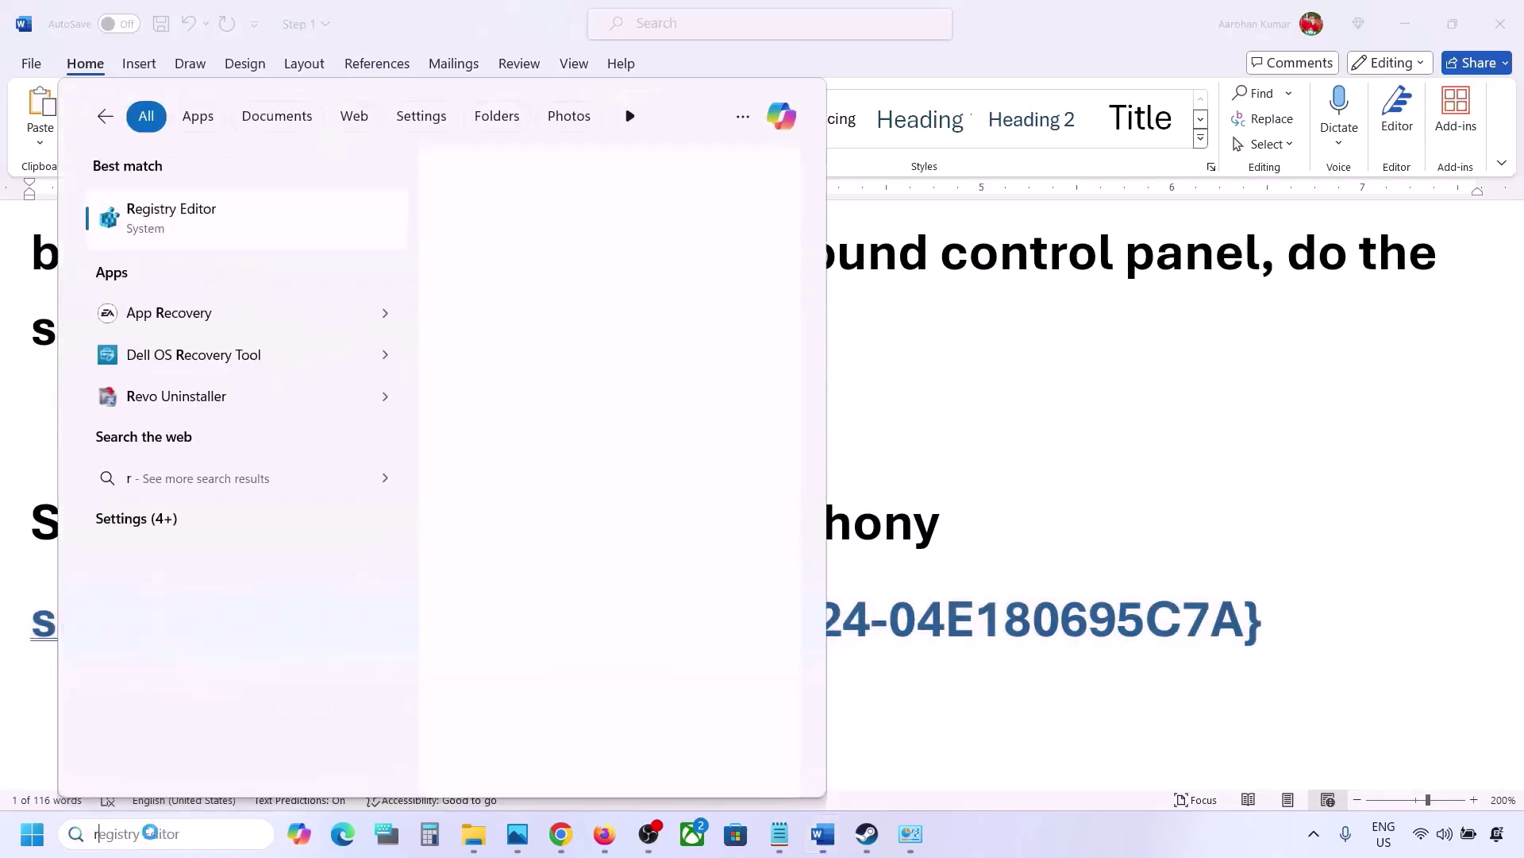
pyautogui.click(211, 238)
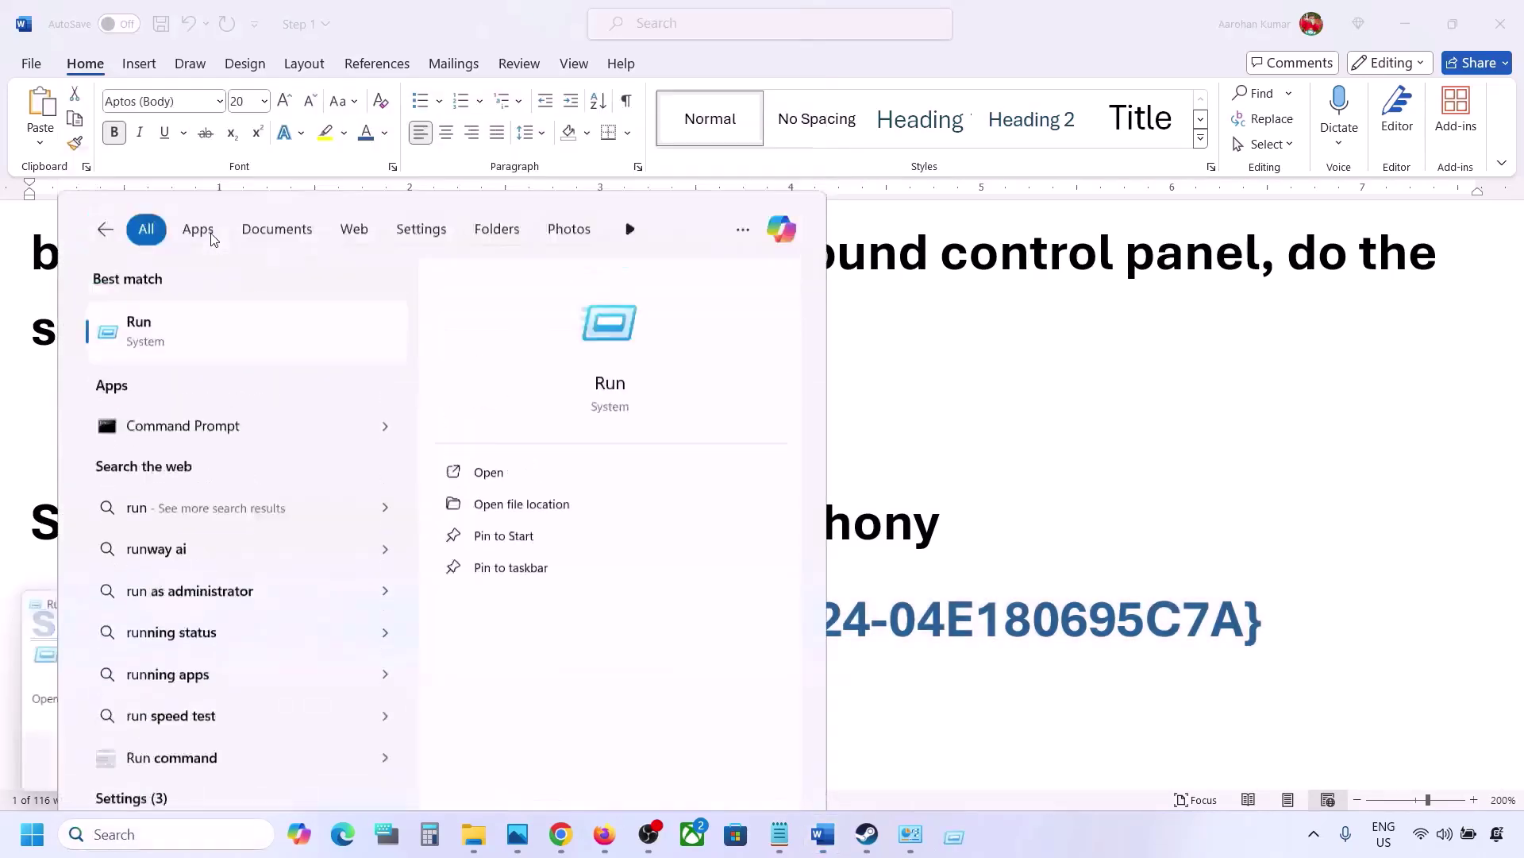
pyautogui.write('v')
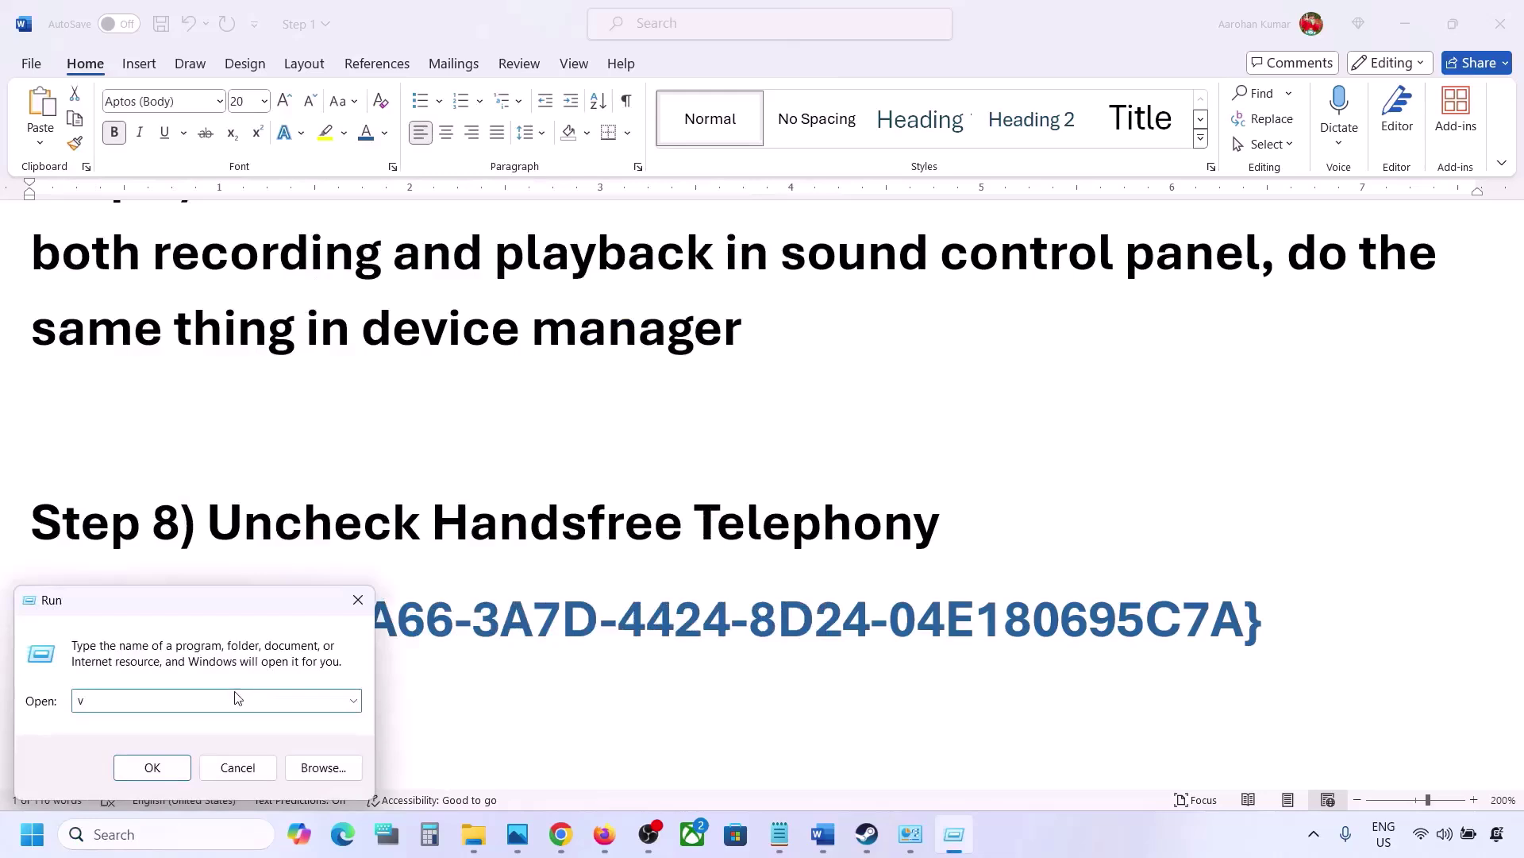
pyautogui.write('shell:::{A8A91A66-3A7D-4424-8D24-04E180695C7A}')
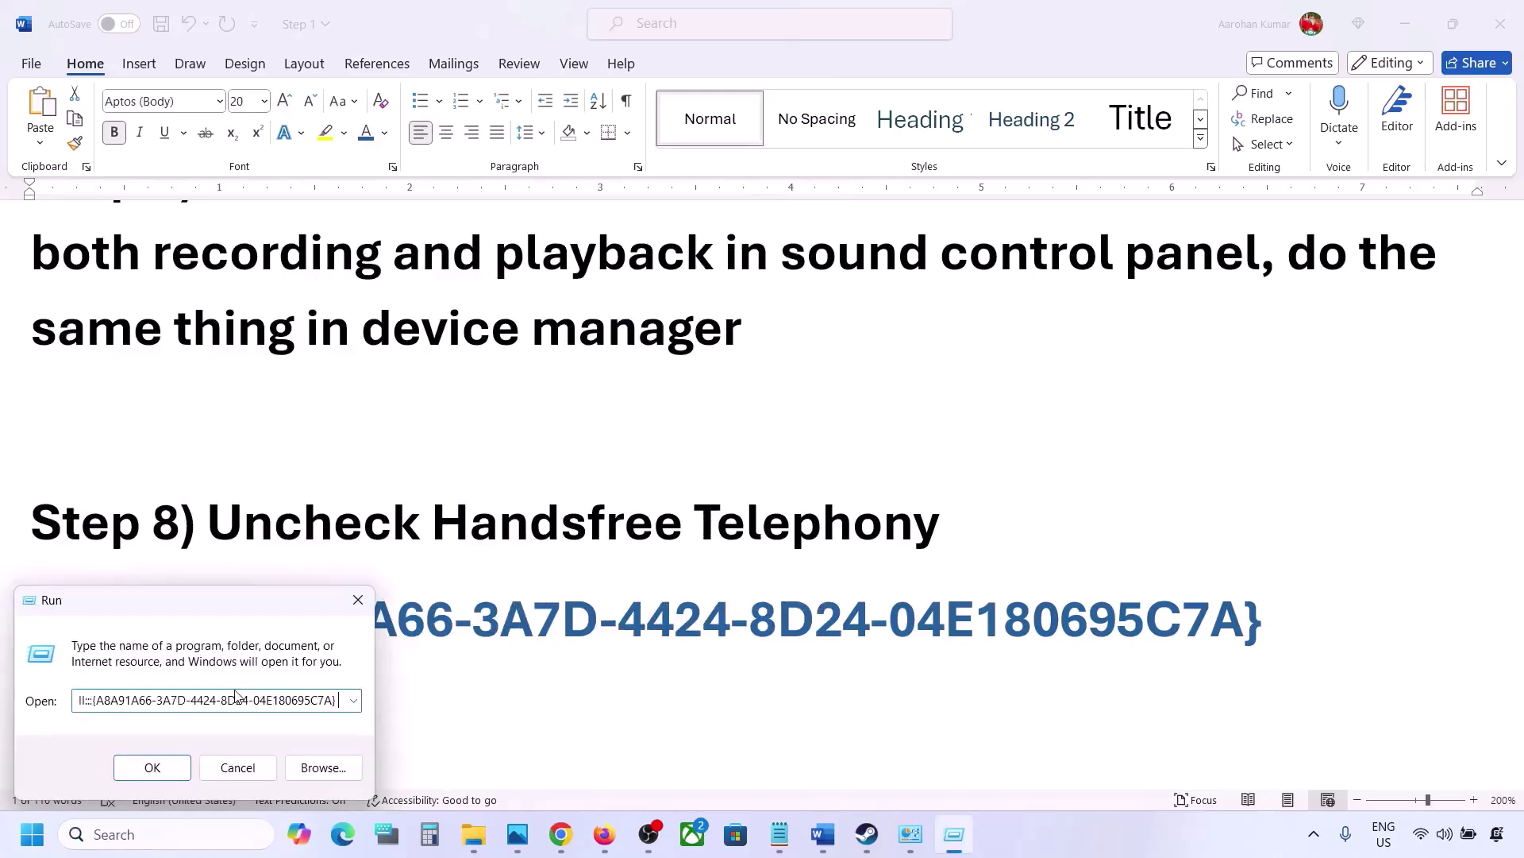
pyautogui.click(168, 770)
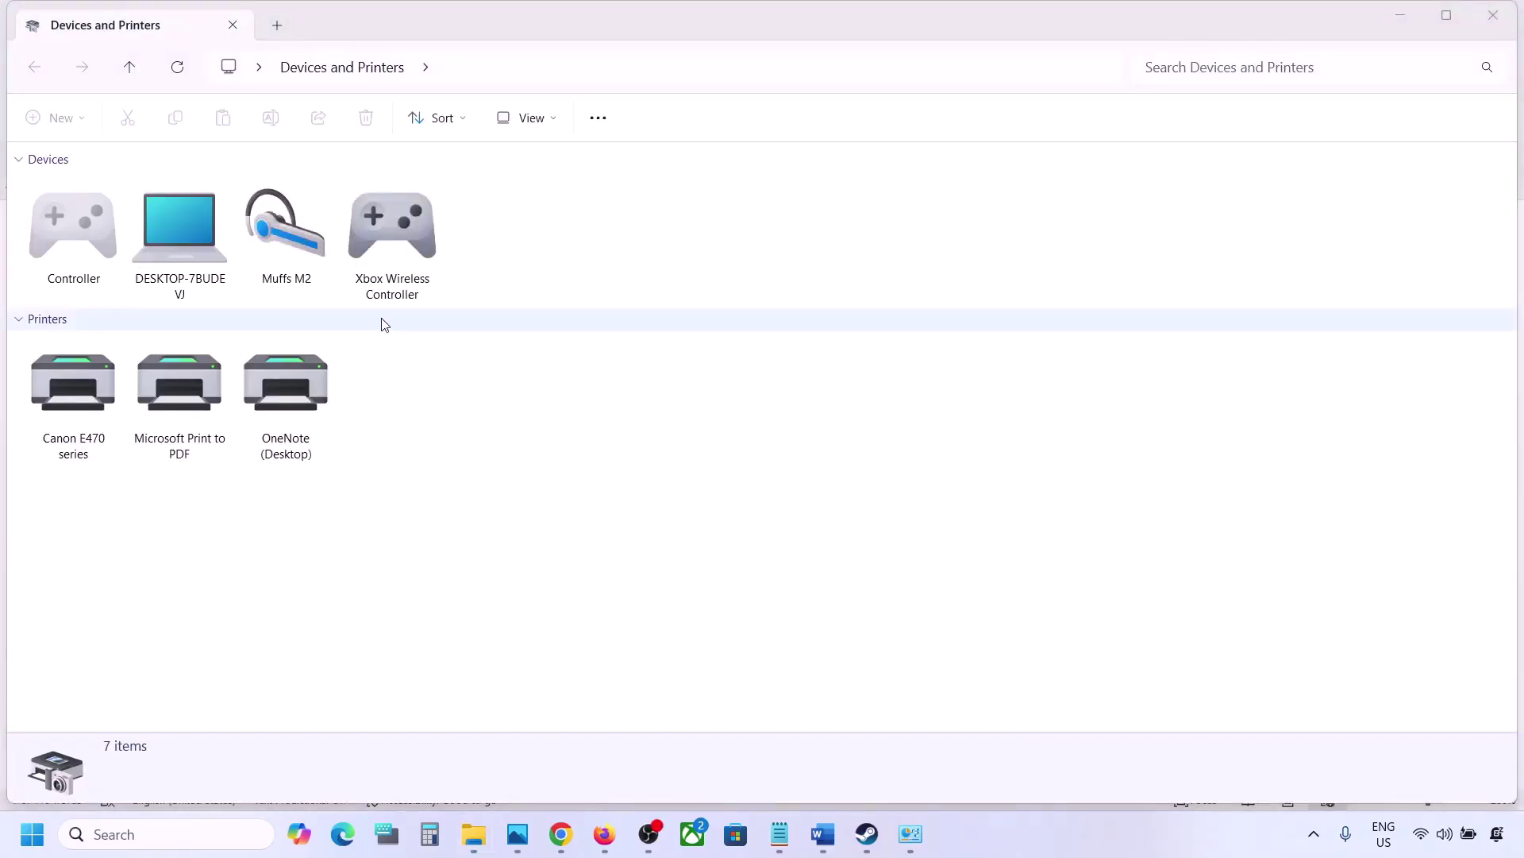
# Uncheck the Handsfree Telephony service in the properties of the Muffs M2 headset, and apply the change
pyautogui.rightClick(295, 231)
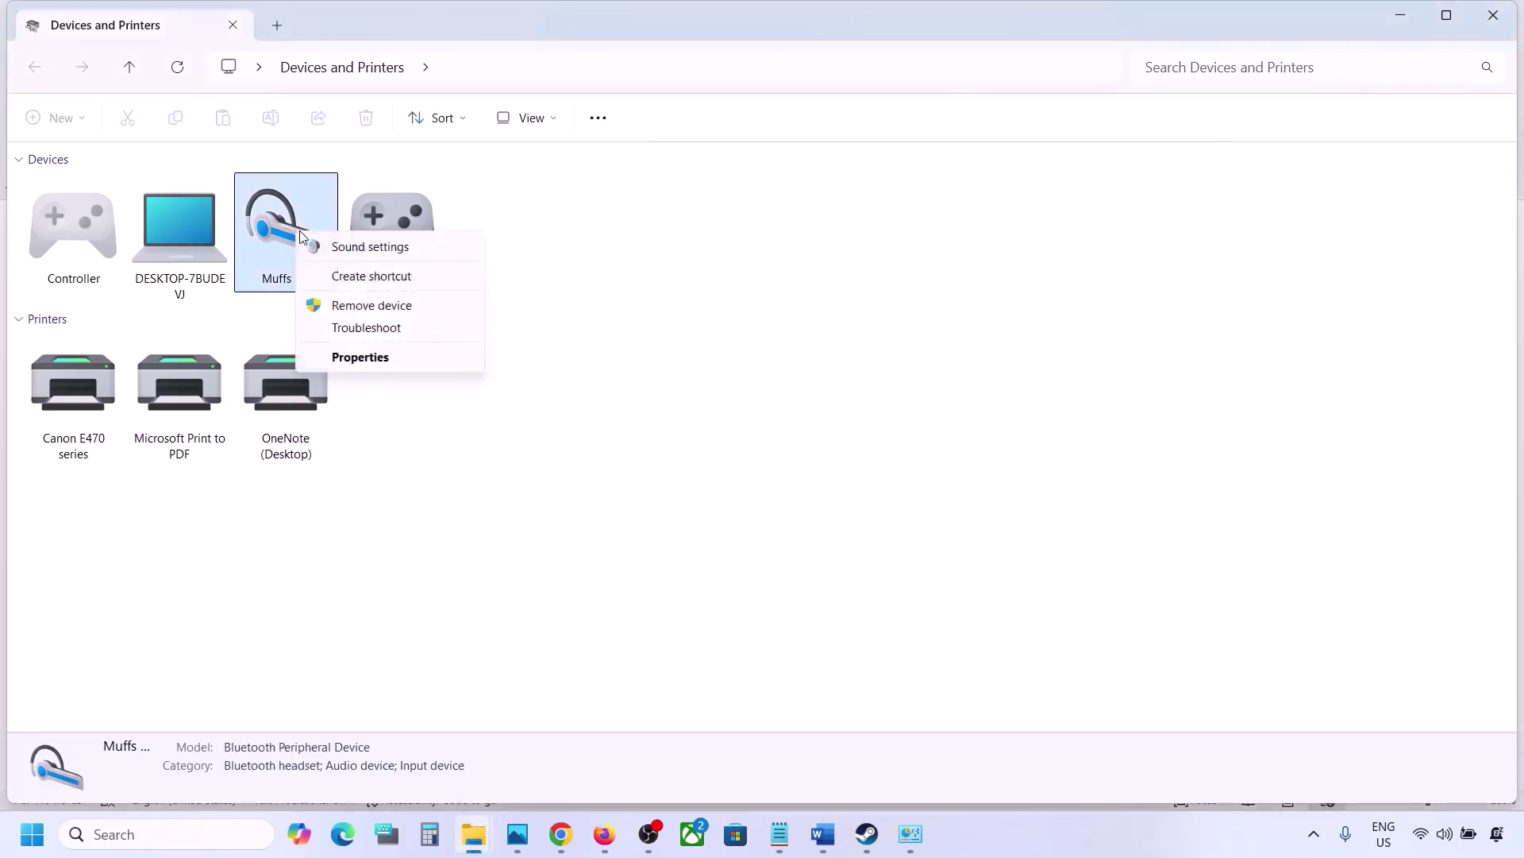
pyautogui.click(355, 358)
pyautogui.moveTo(545, 252); pyautogui.dragTo(713, 213)
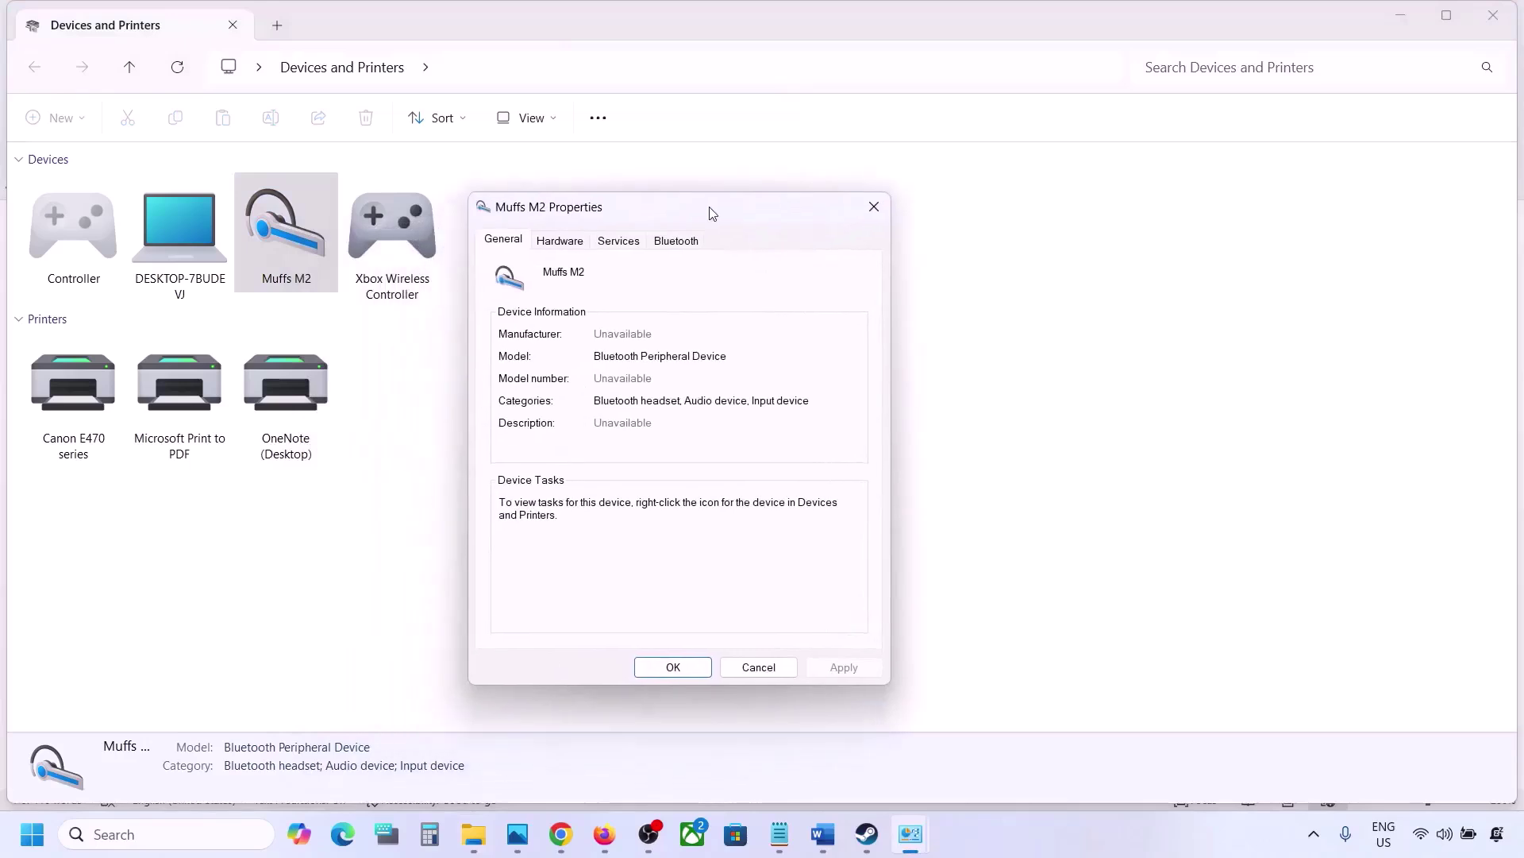
pyautogui.click(680, 243)
pyautogui.click(632, 246)
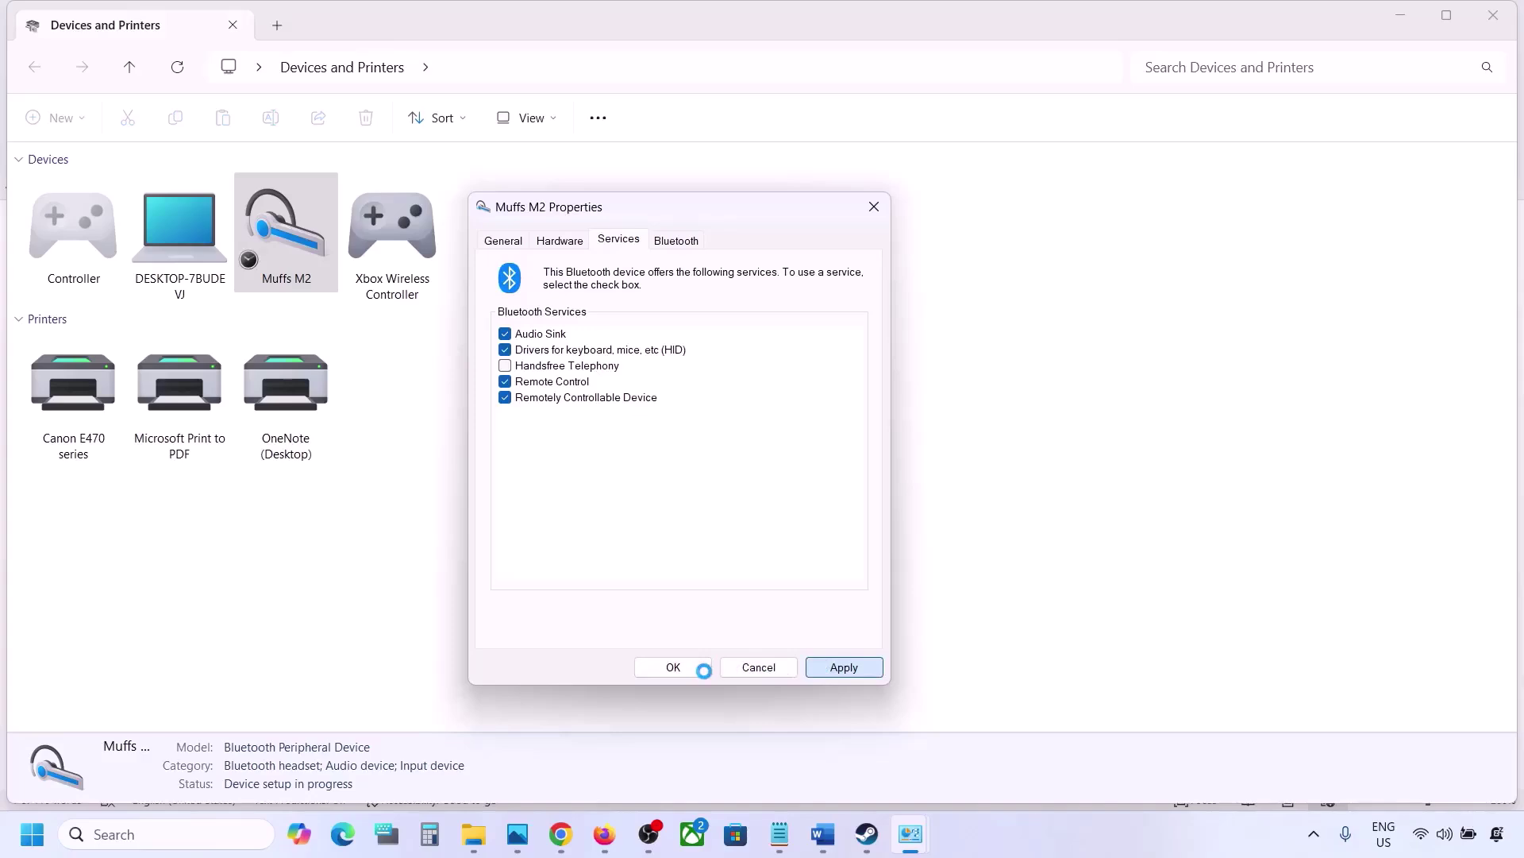
pyautogui.click(680, 669)
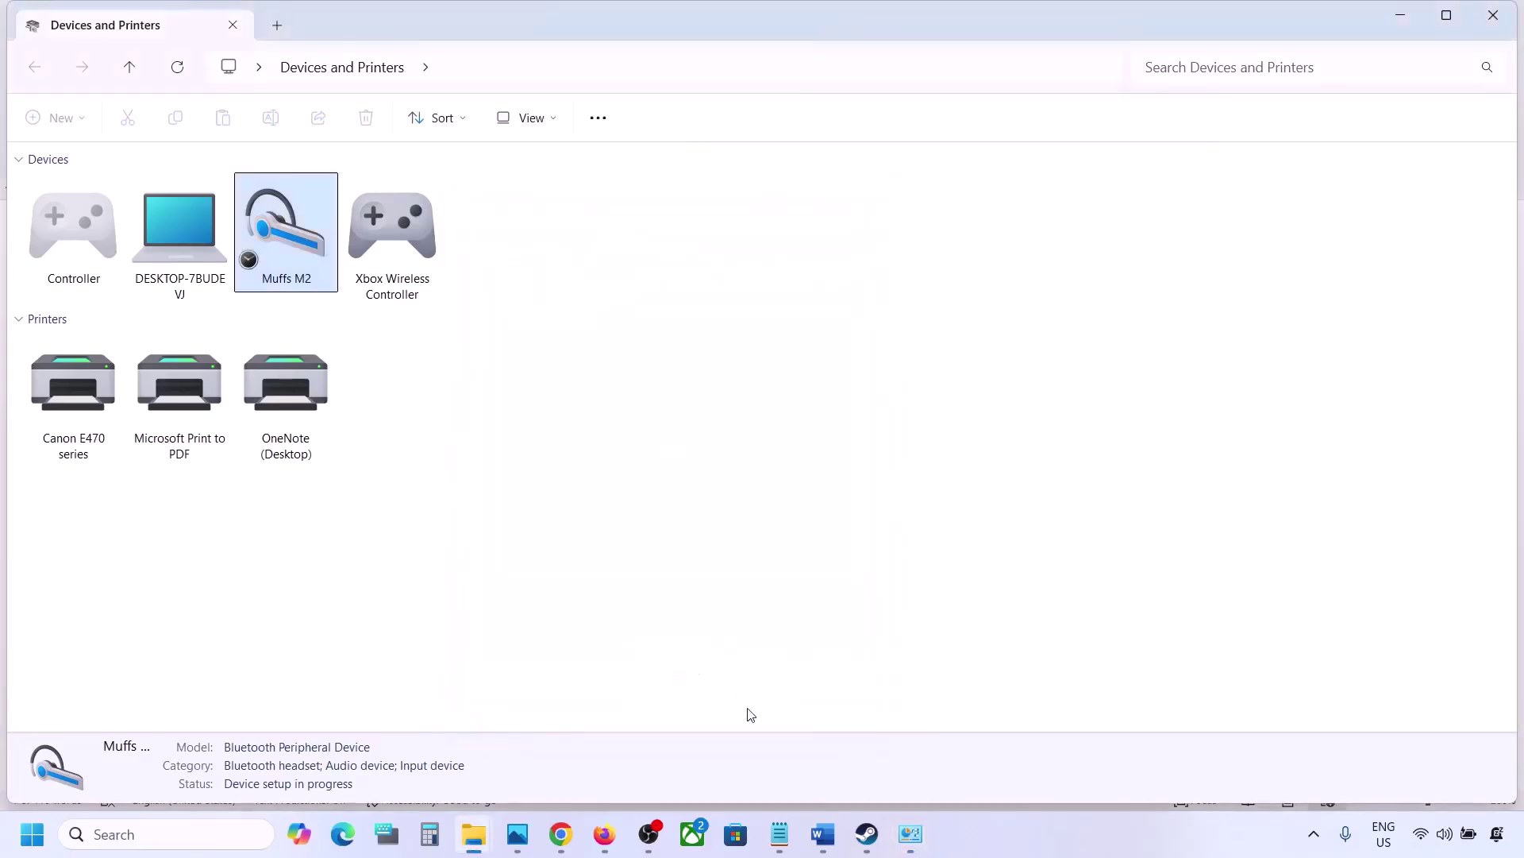
# Switch to the Word document and highlight the Install Audio Driver text in the Step 10 heading
pyautogui.click(868, 845)
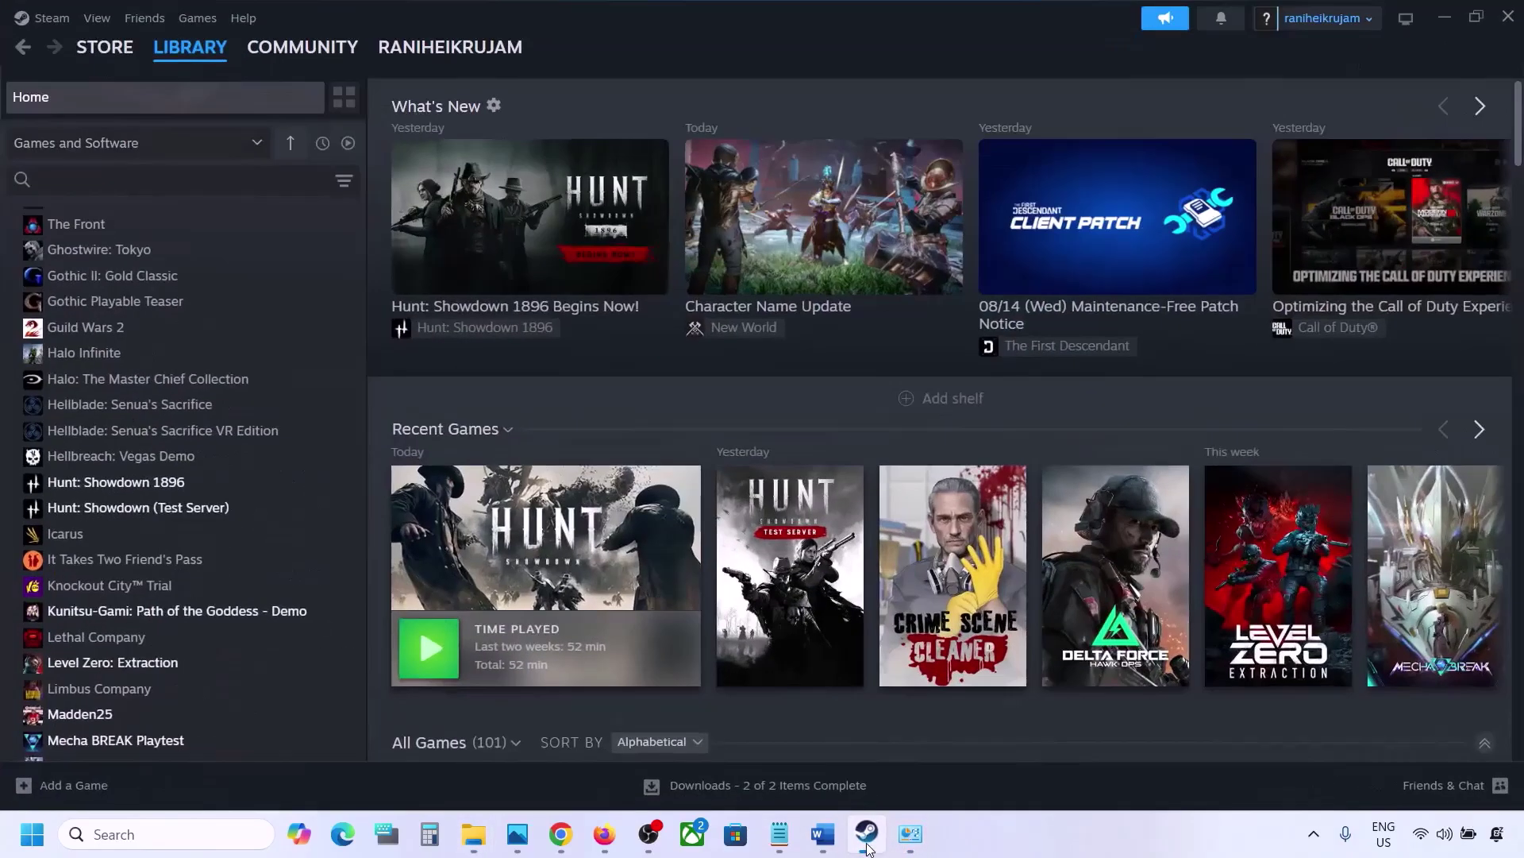
pyautogui.click(824, 844)
pyautogui.scroll(-2, 673, 569)
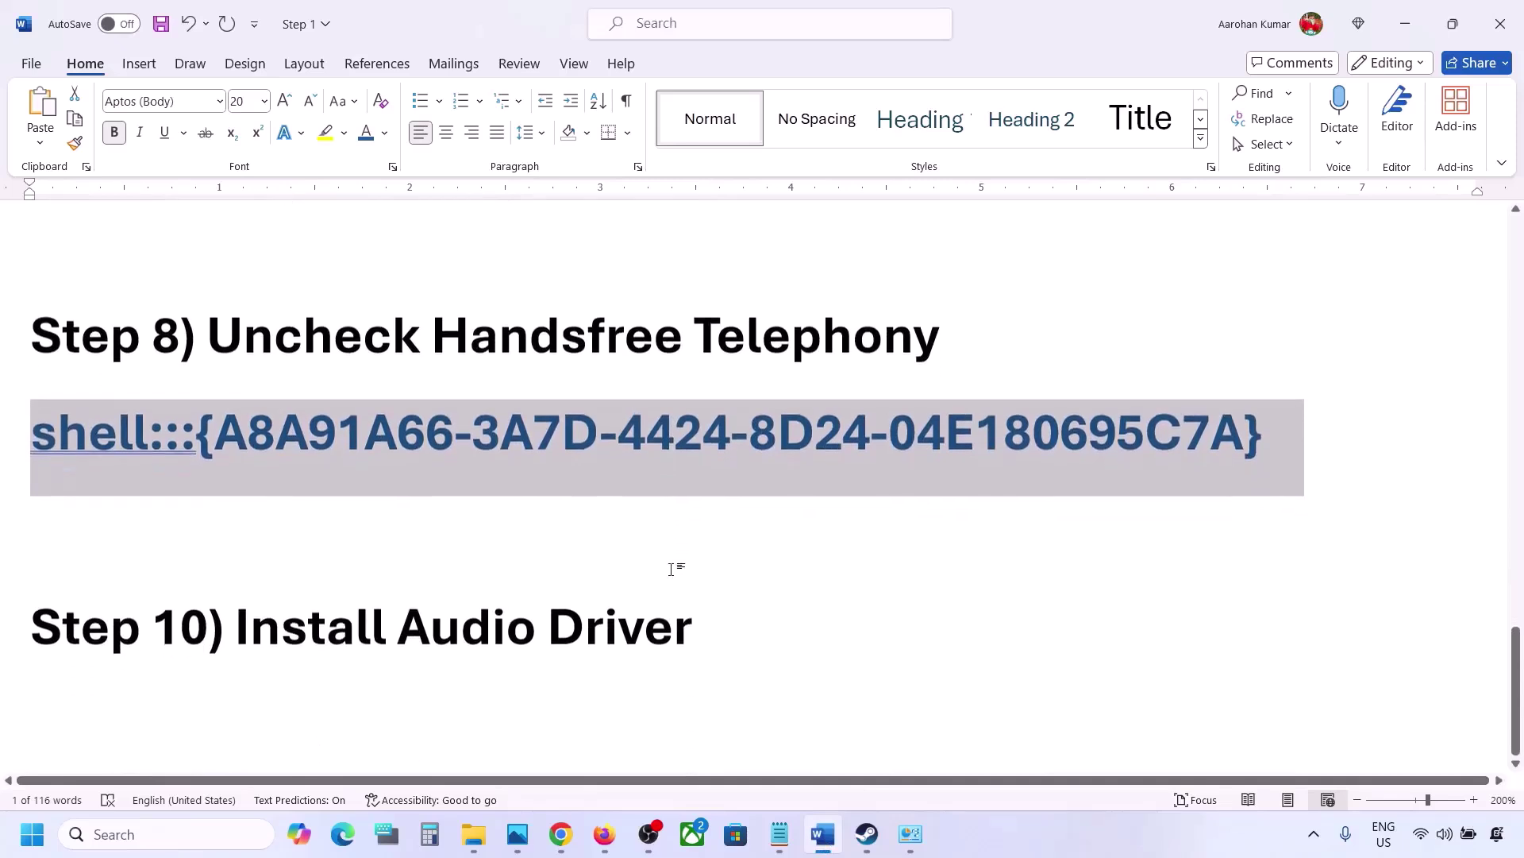
pyautogui.moveTo(260, 613); pyautogui.dragTo(693, 629)
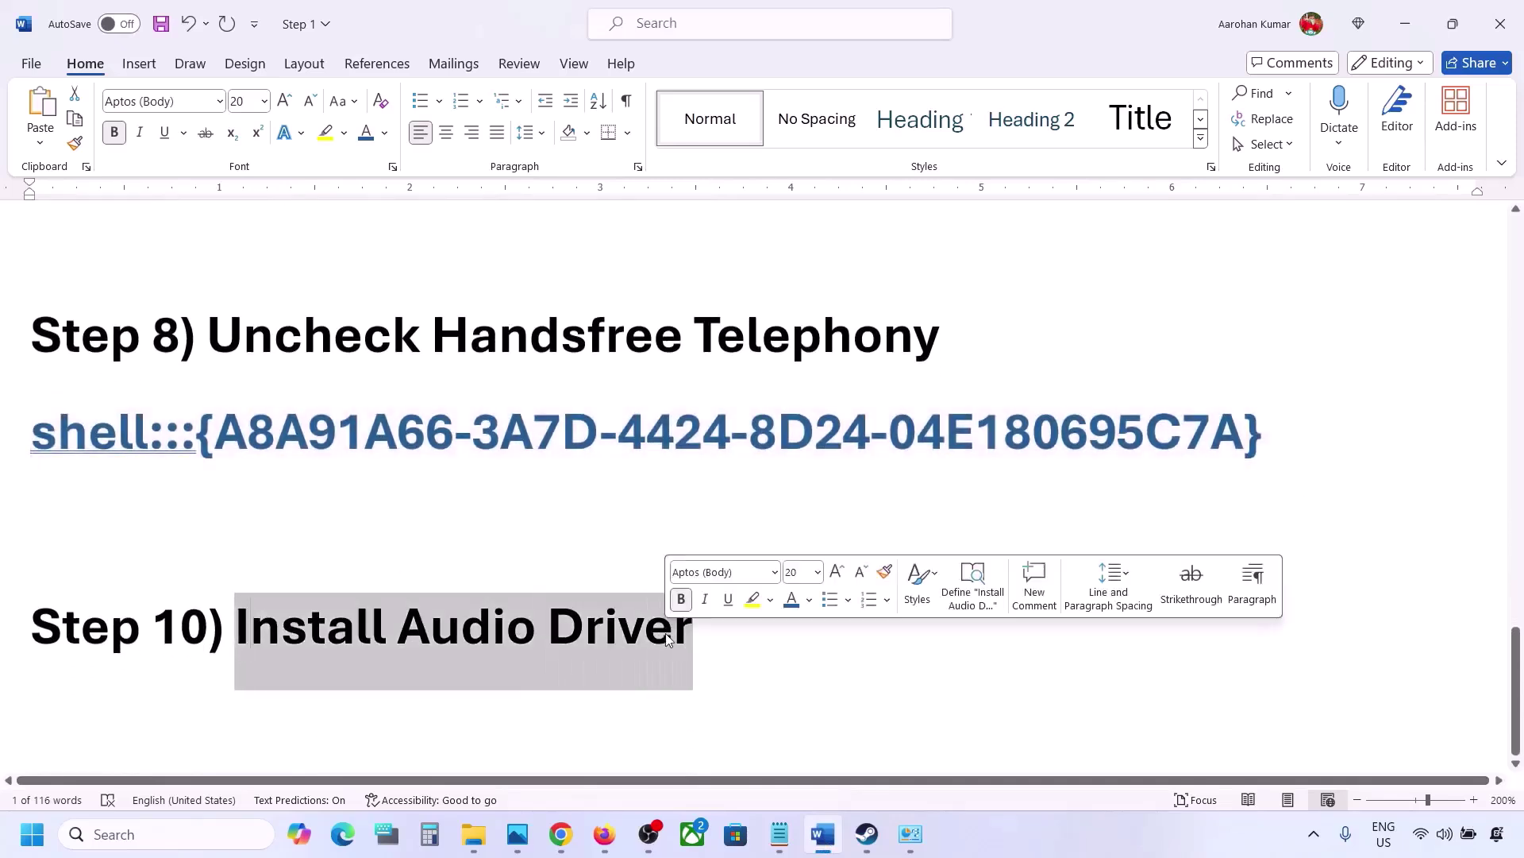
# Open Device Manager and start a driver update for the Realtek(R) Audio device under Sound, video and game controllers
pyautogui.rightClick(24, 840)
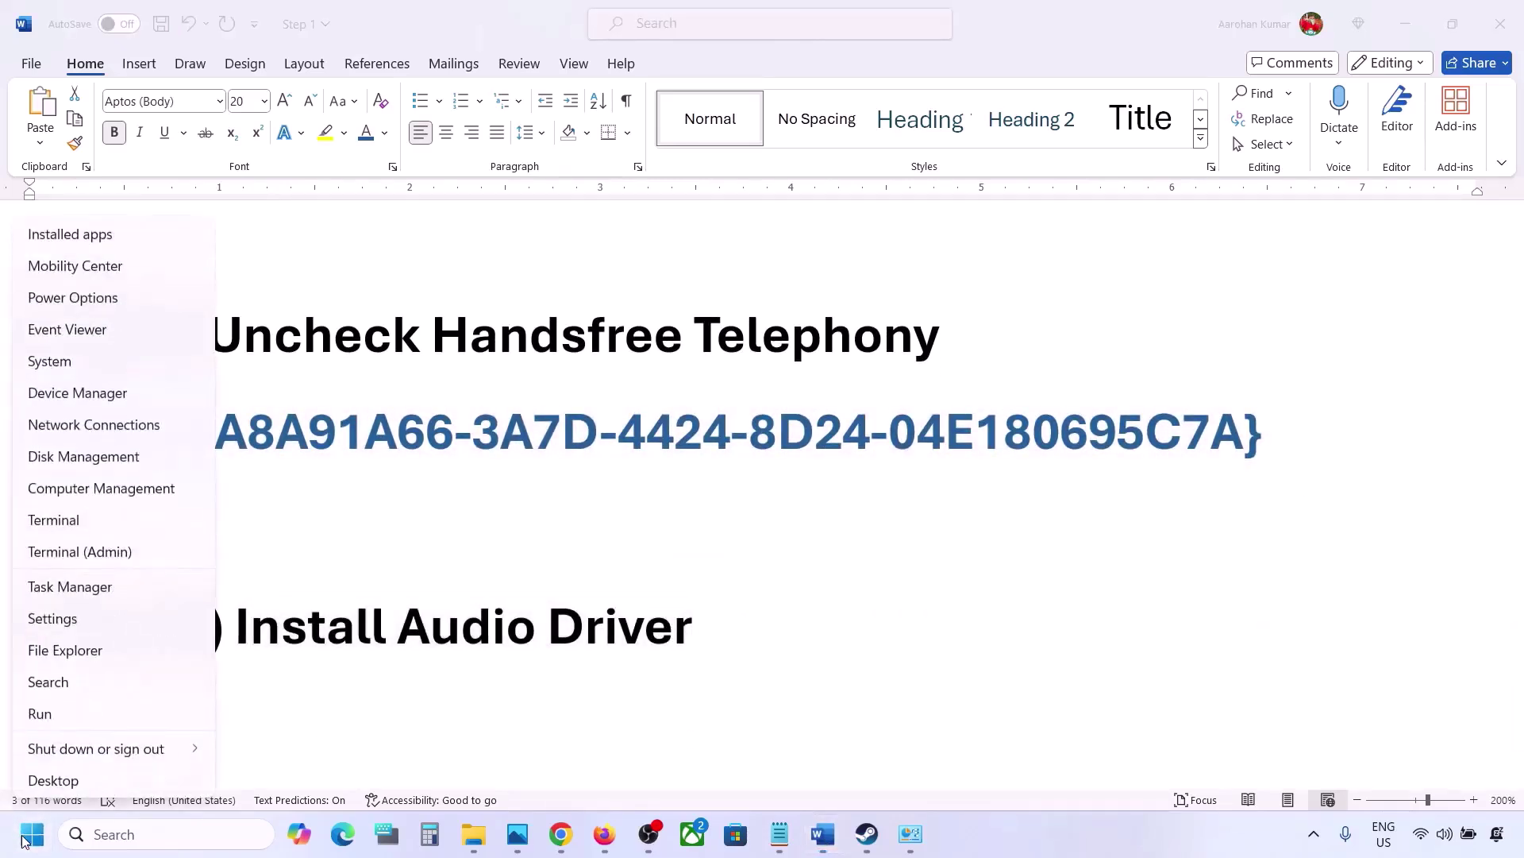
pyautogui.click(71, 394)
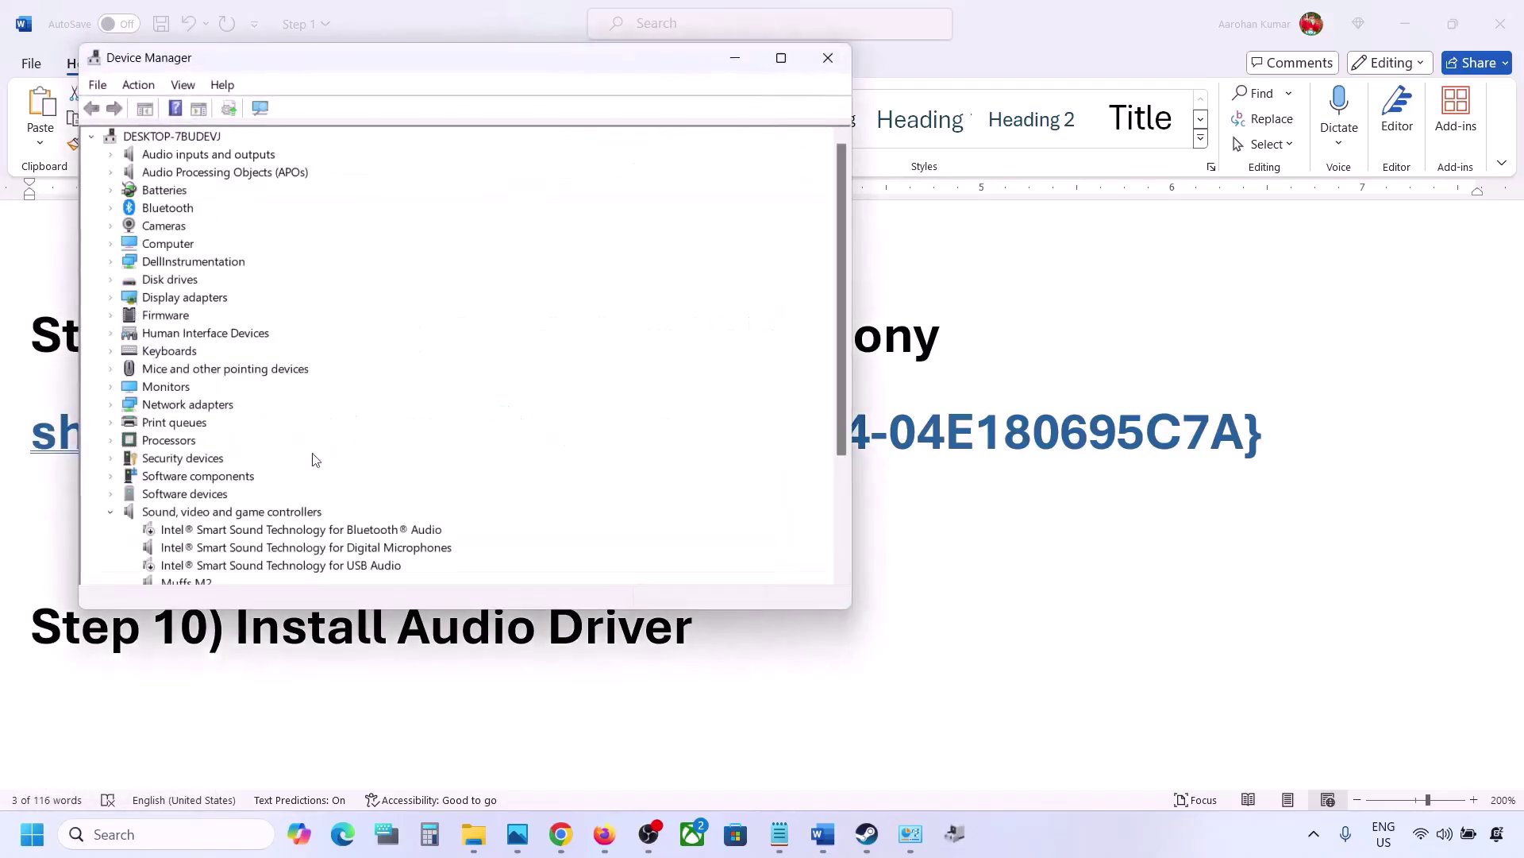
pyautogui.scroll(-2, 250, 522)
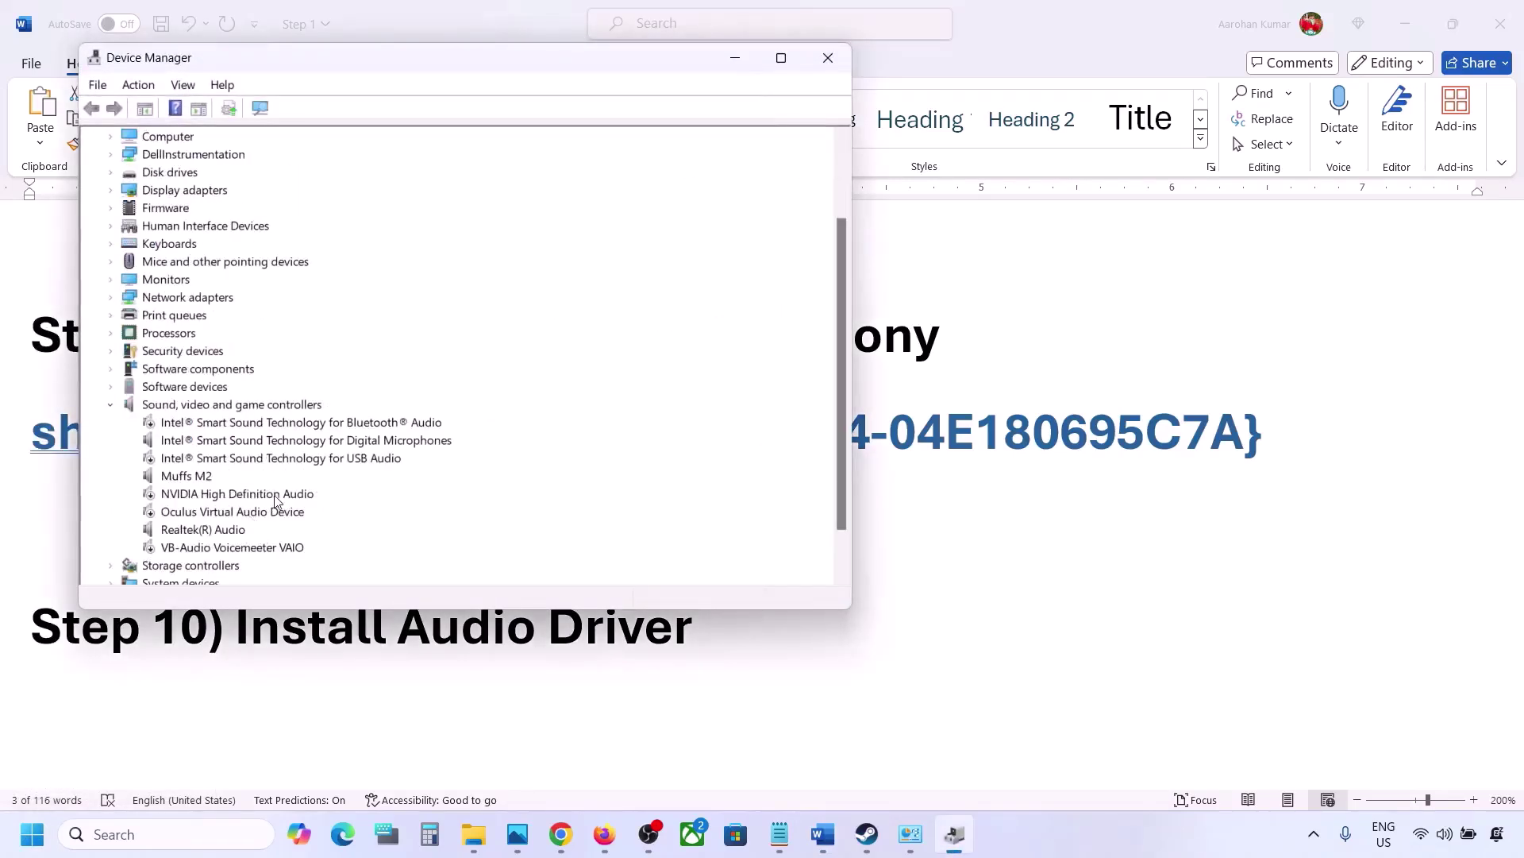
pyautogui.click(182, 536)
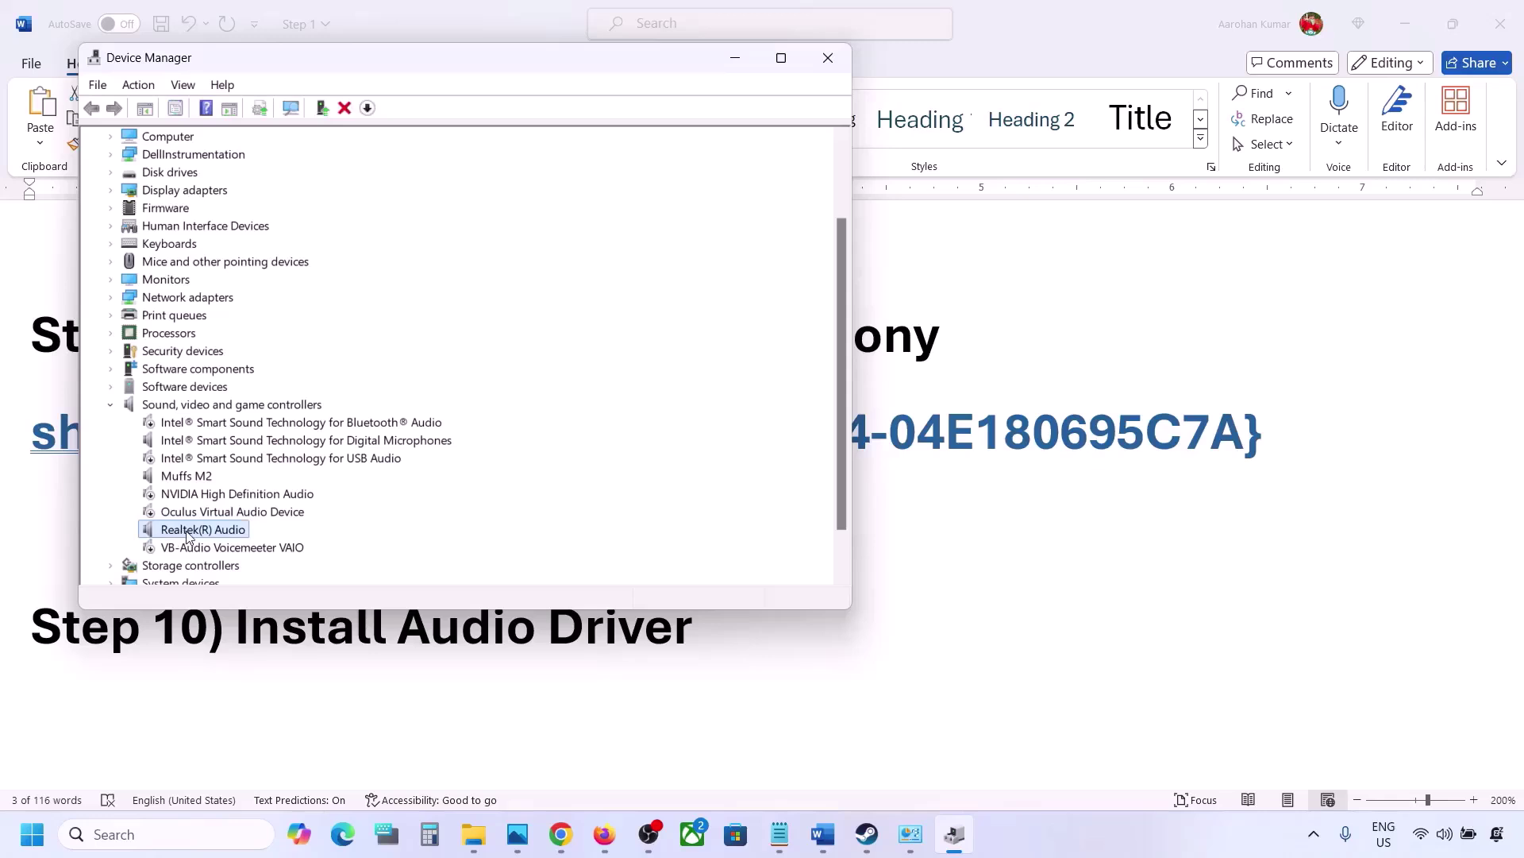
pyautogui.rightClick(185, 532)
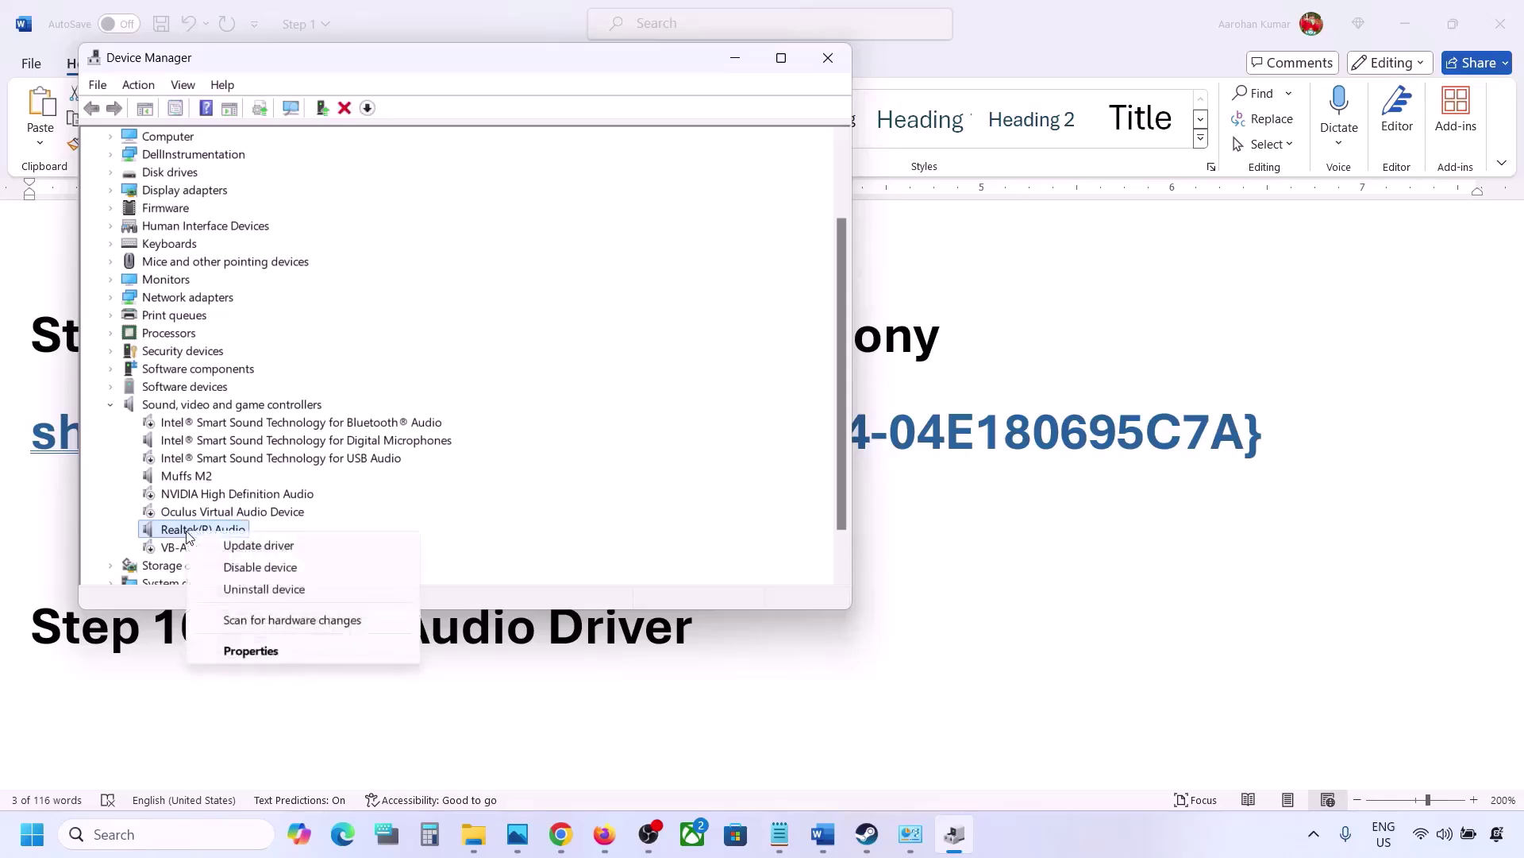
pyautogui.click(291, 548)
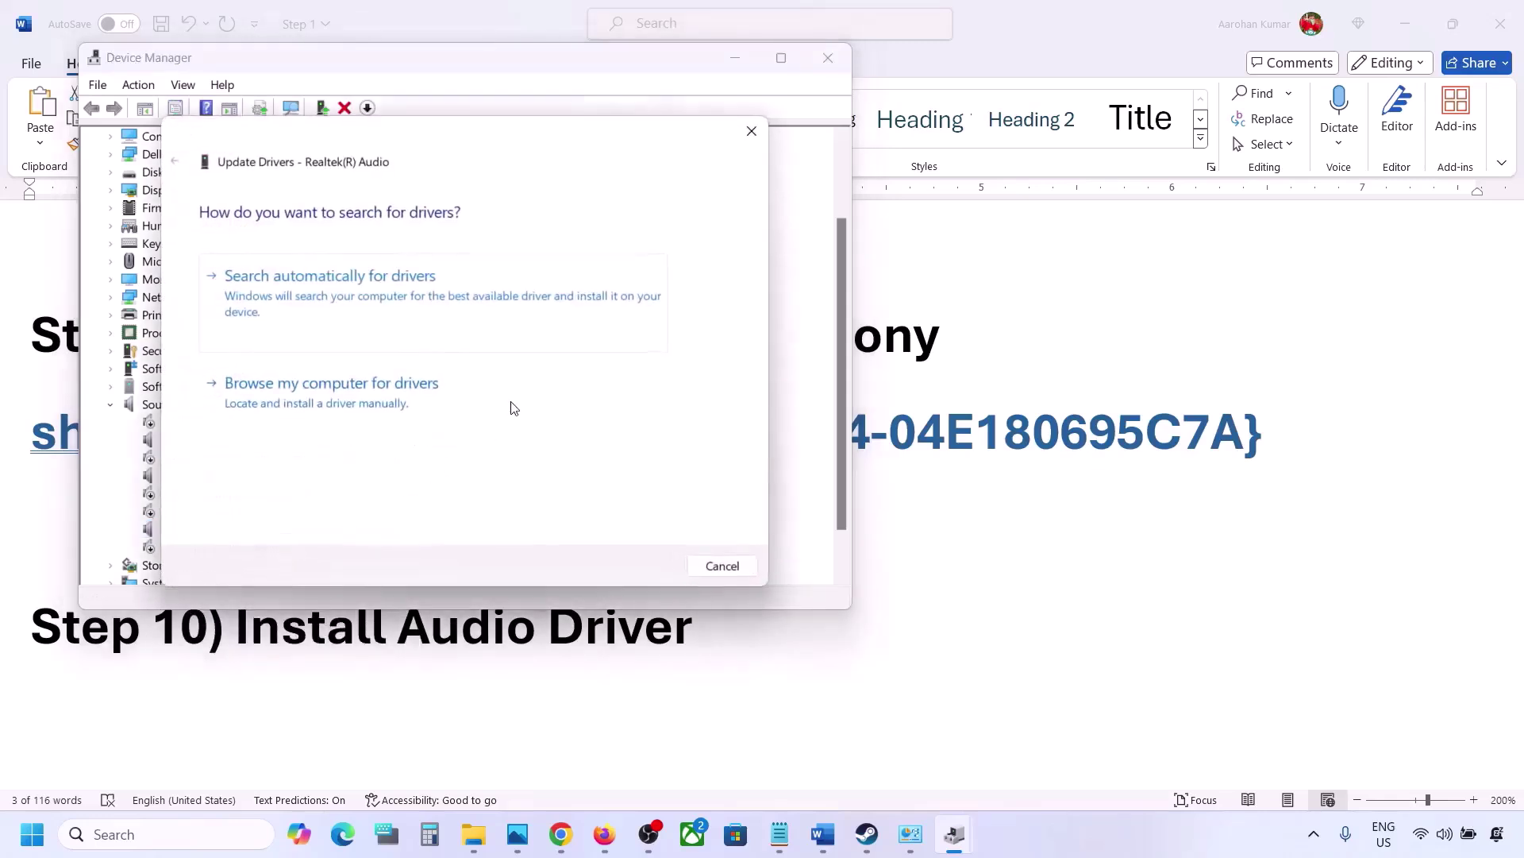
# Browse the computer's available drivers and select the compatible Realtek Audio model, but cancel the update and close Device Manager
pyautogui.click(362, 401)
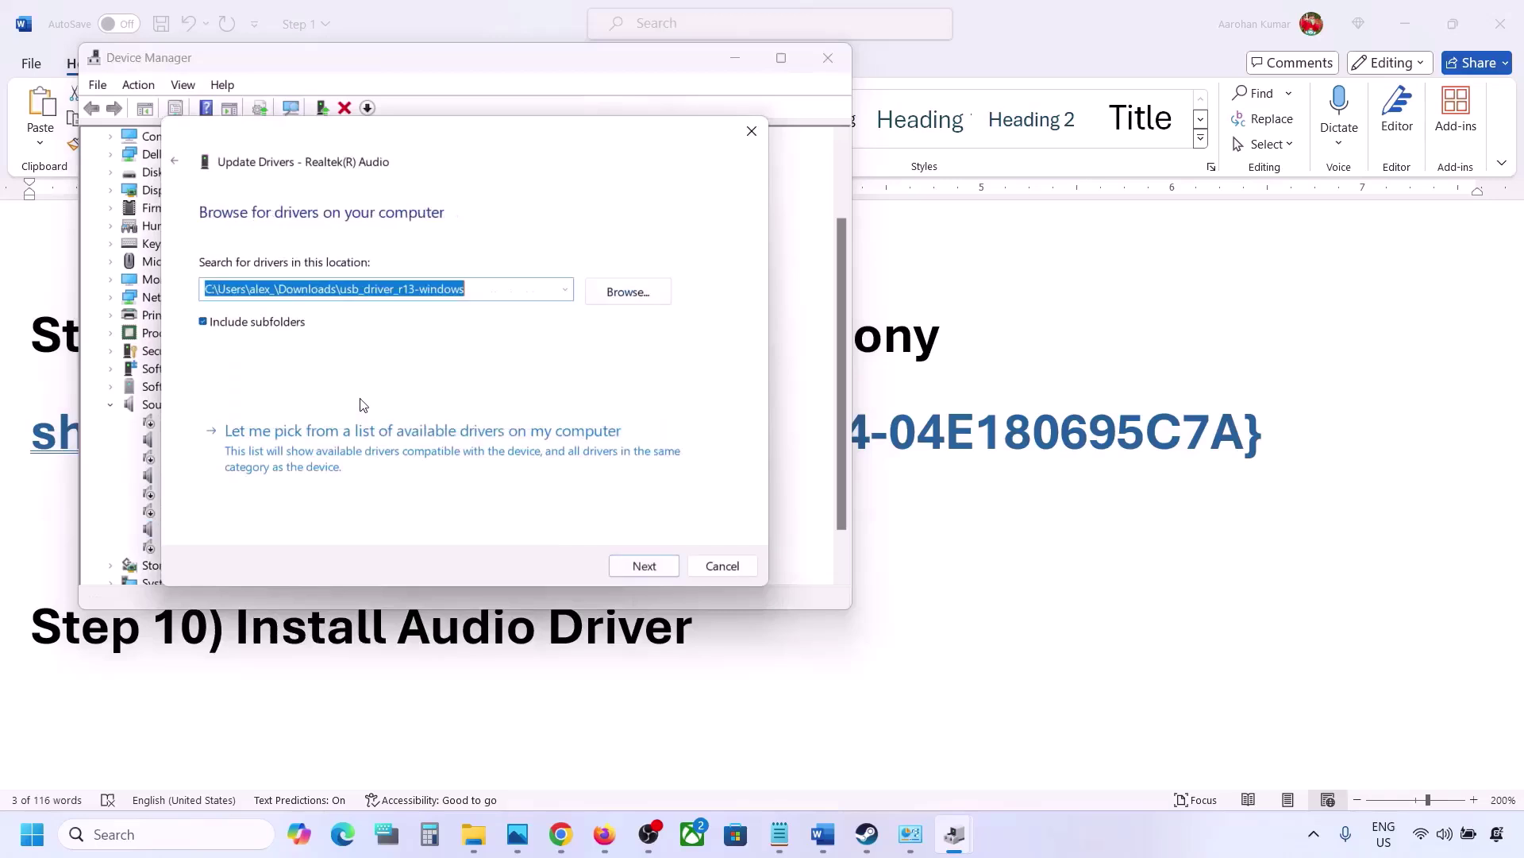
pyautogui.click(312, 454)
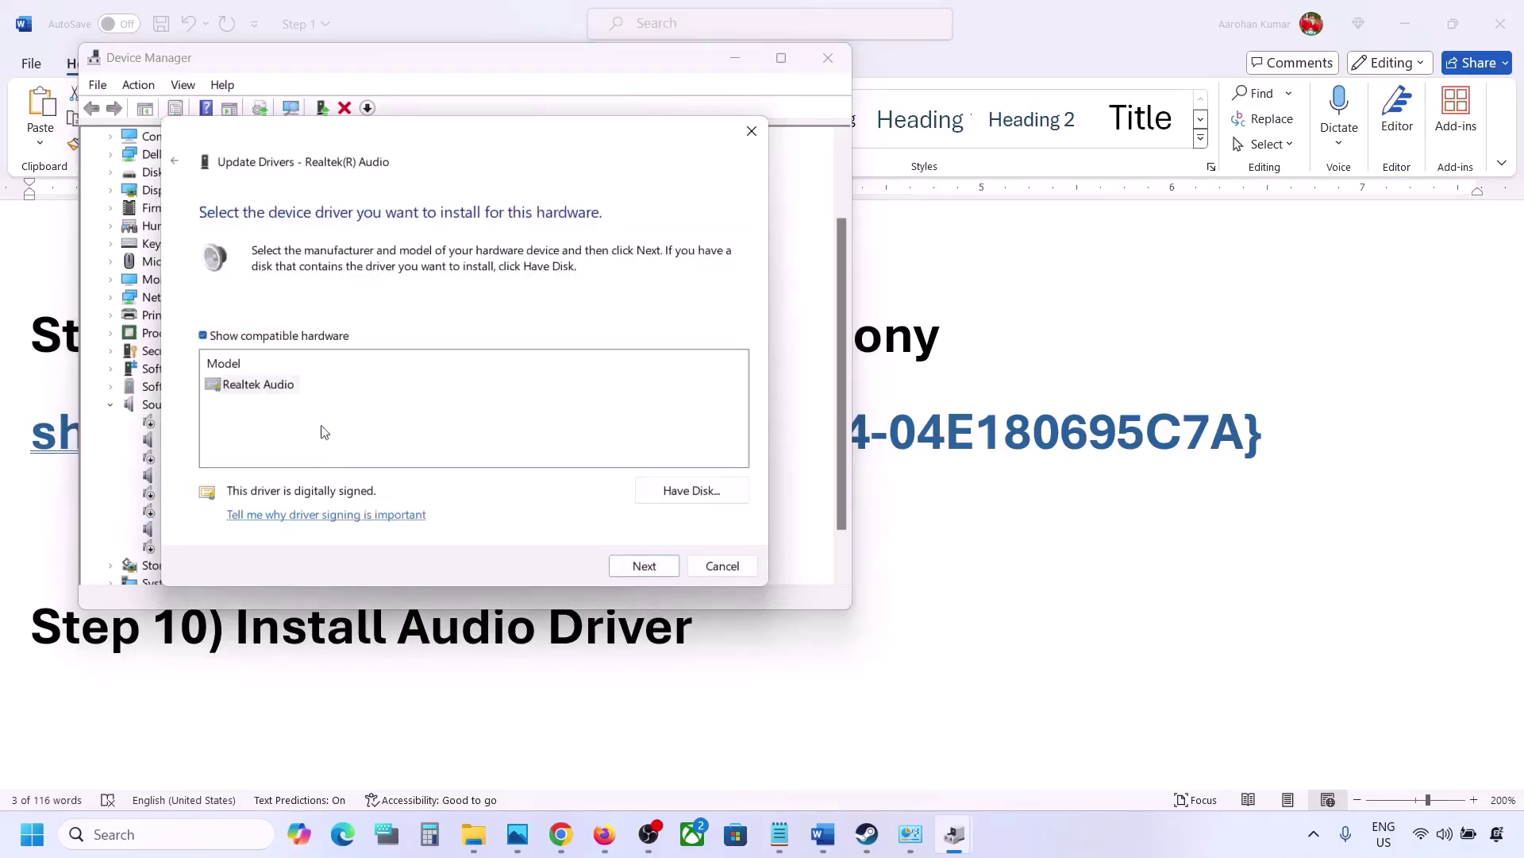
pyautogui.click(246, 385)
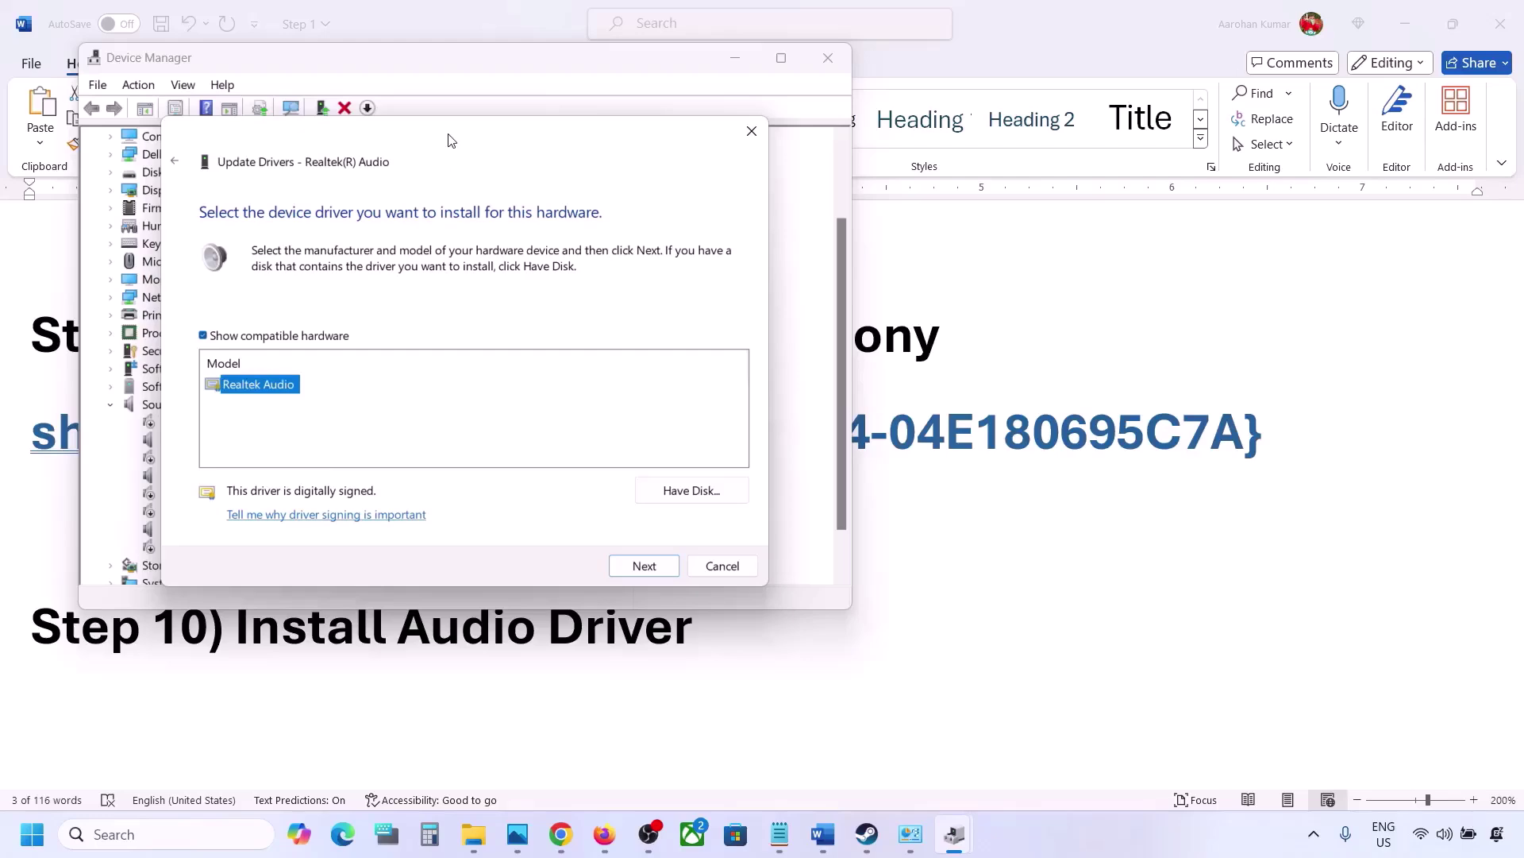
pyautogui.moveTo(450, 137); pyautogui.dragTo(626, 111)
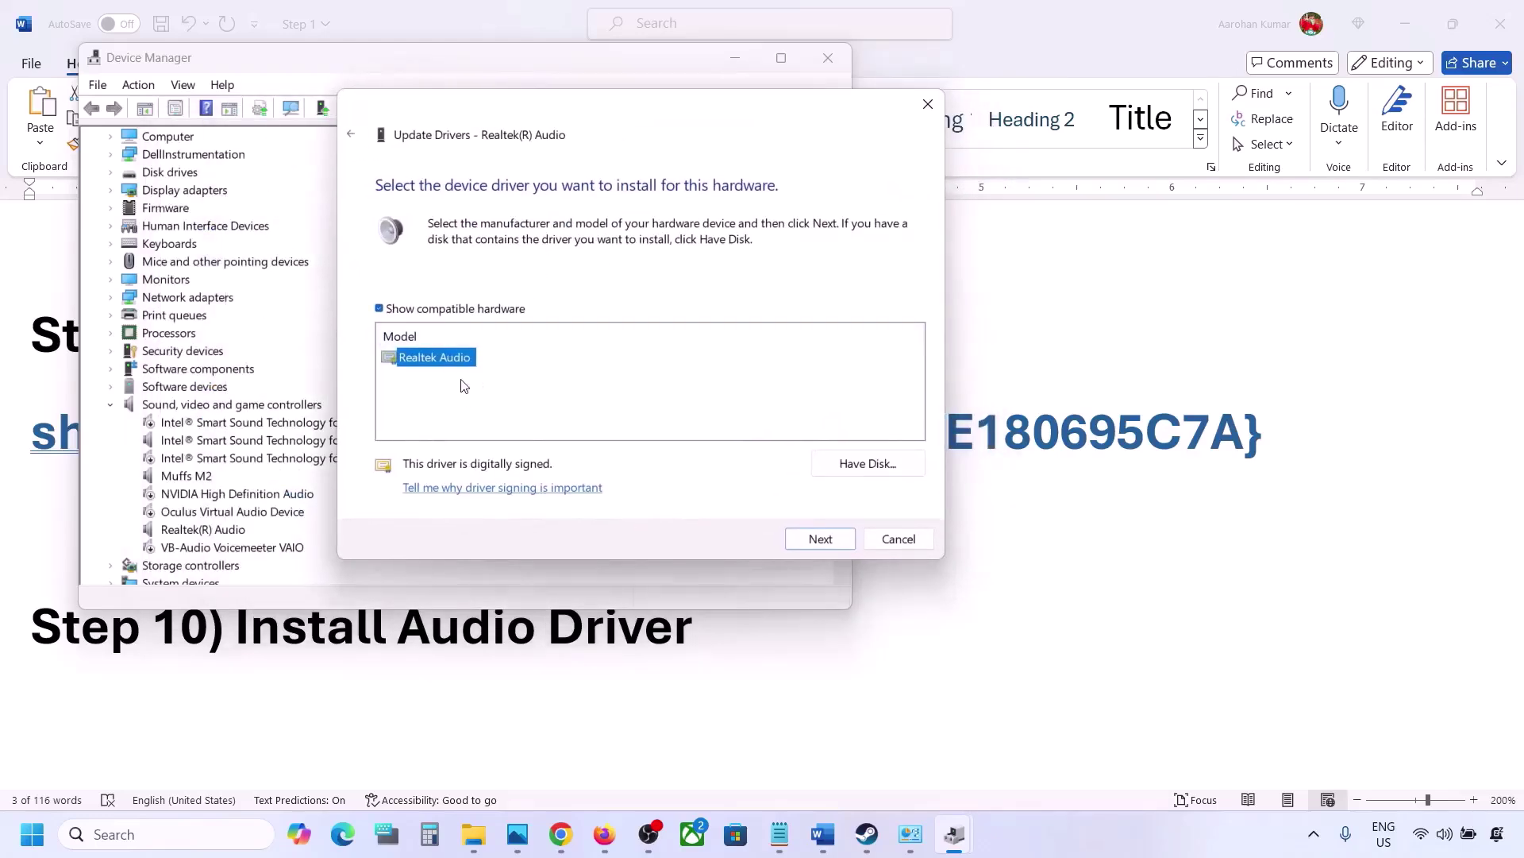
pyautogui.click(898, 539)
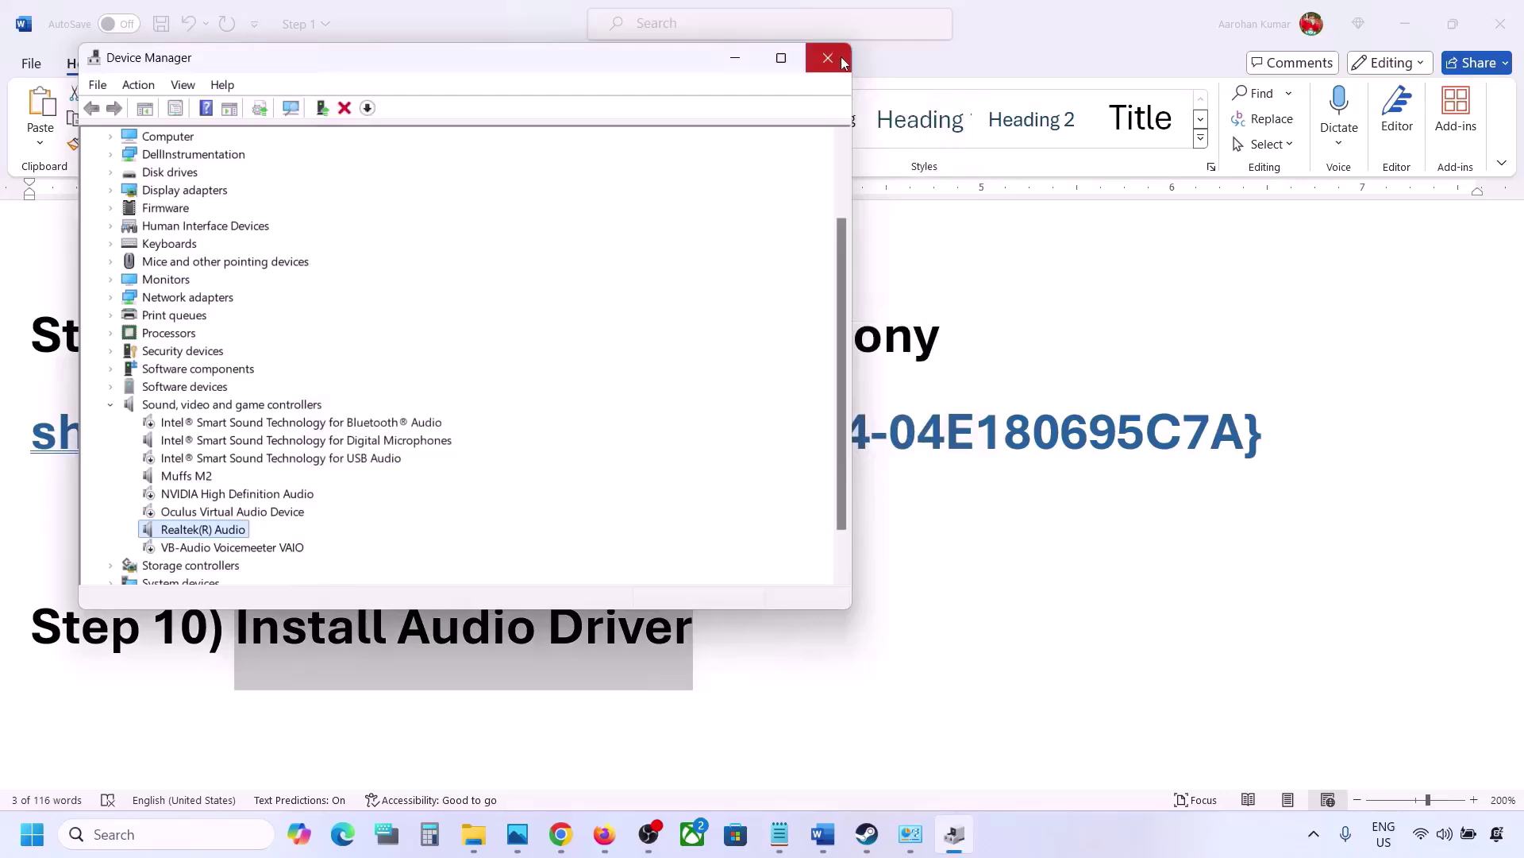
pyautogui.click(830, 57)
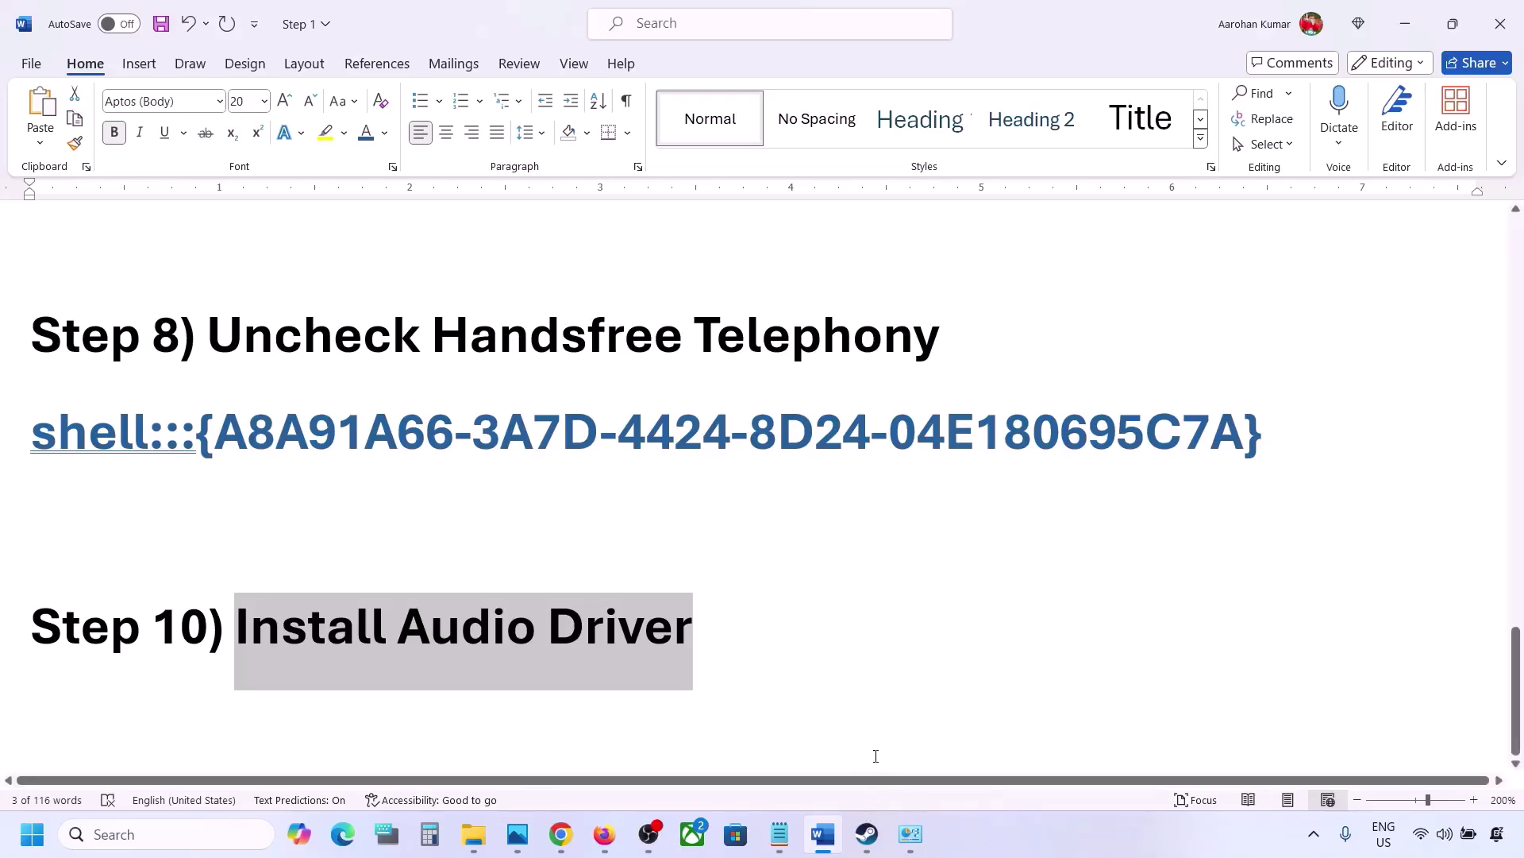
# In the Steam library, view the Installed Files properties of FINAL FANTASY VII REBIRTH for the file integrity option, and close them
pyautogui.scroll(3, 871, 594)
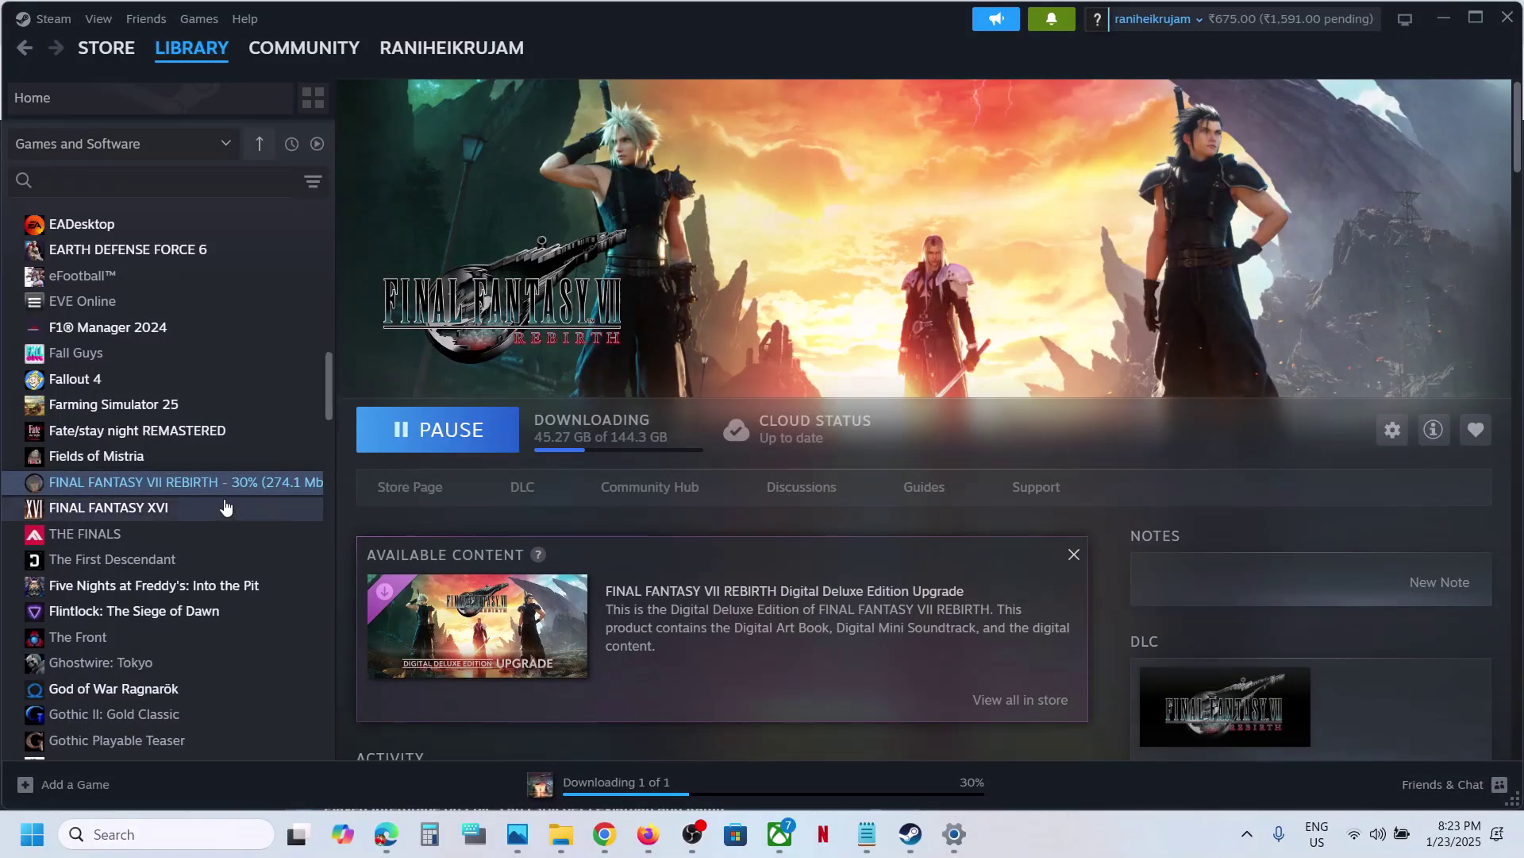
pyautogui.rightClick(226, 485)
pyautogui.click(274, 635)
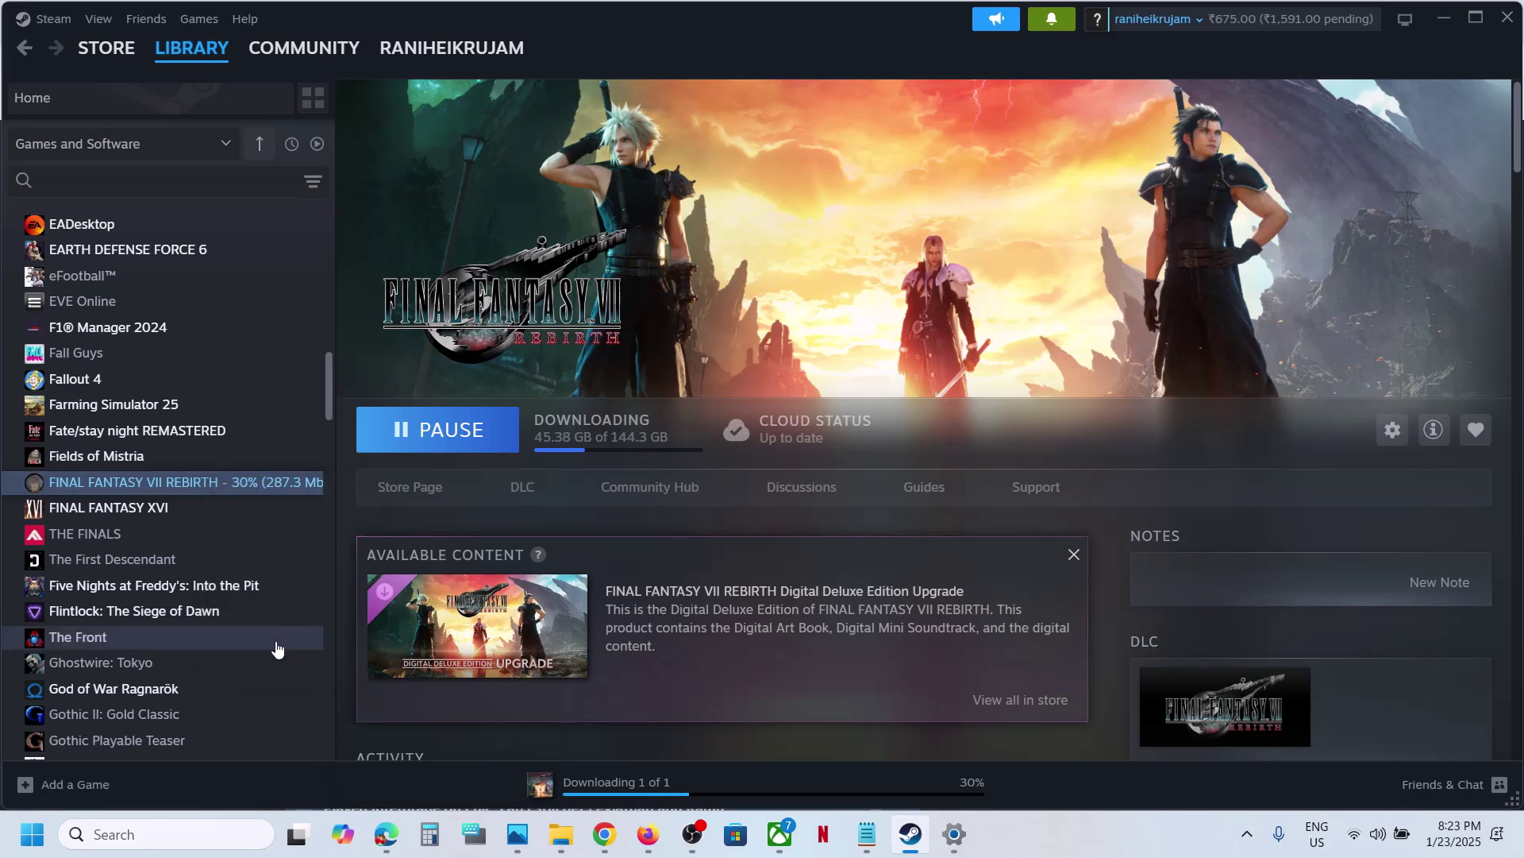
pyautogui.click(466, 301)
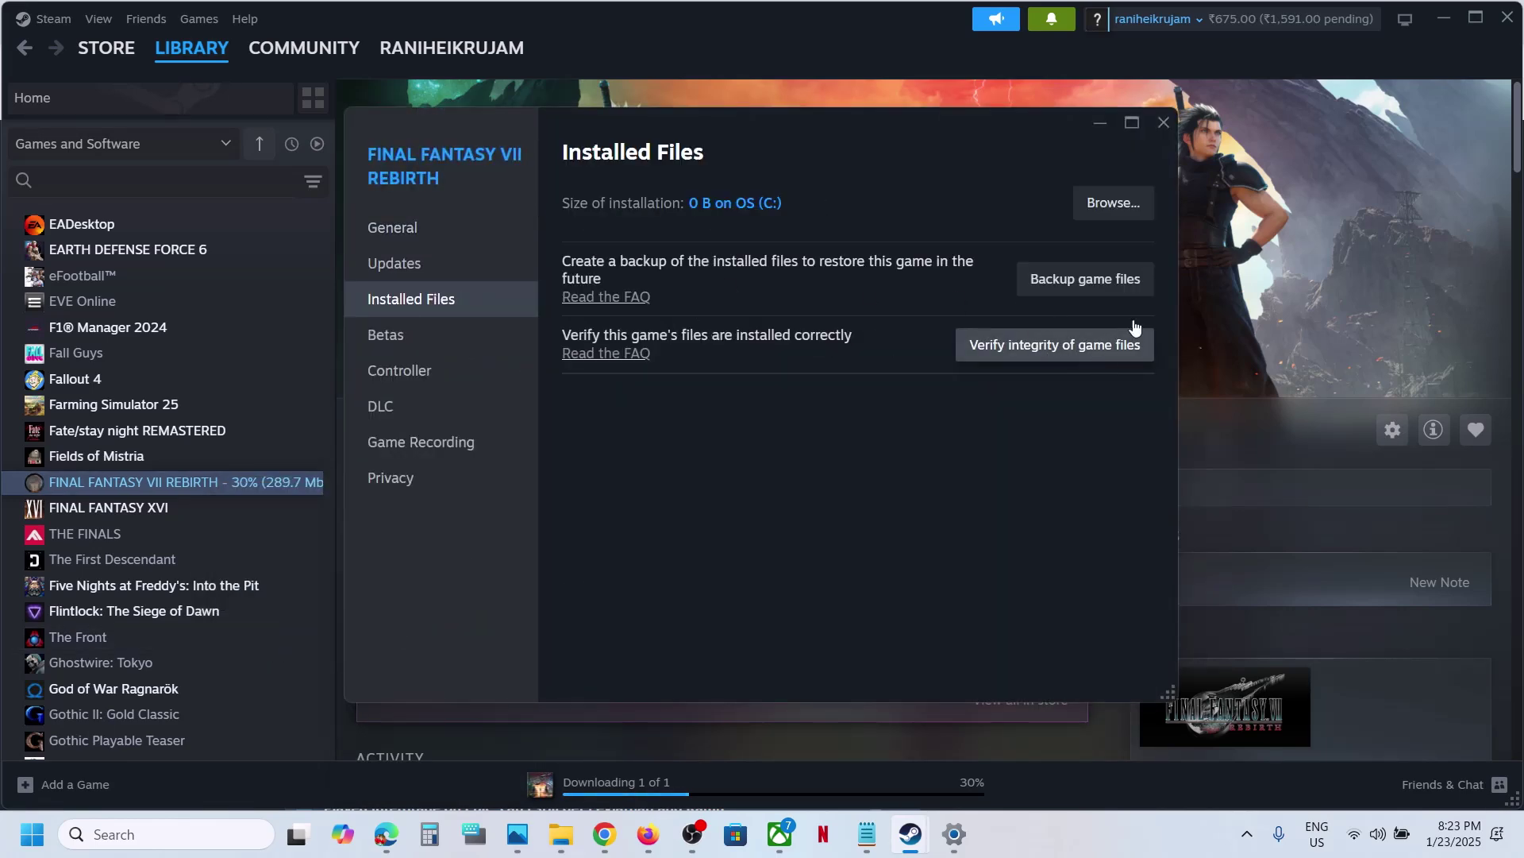
pyautogui.click(1162, 134)
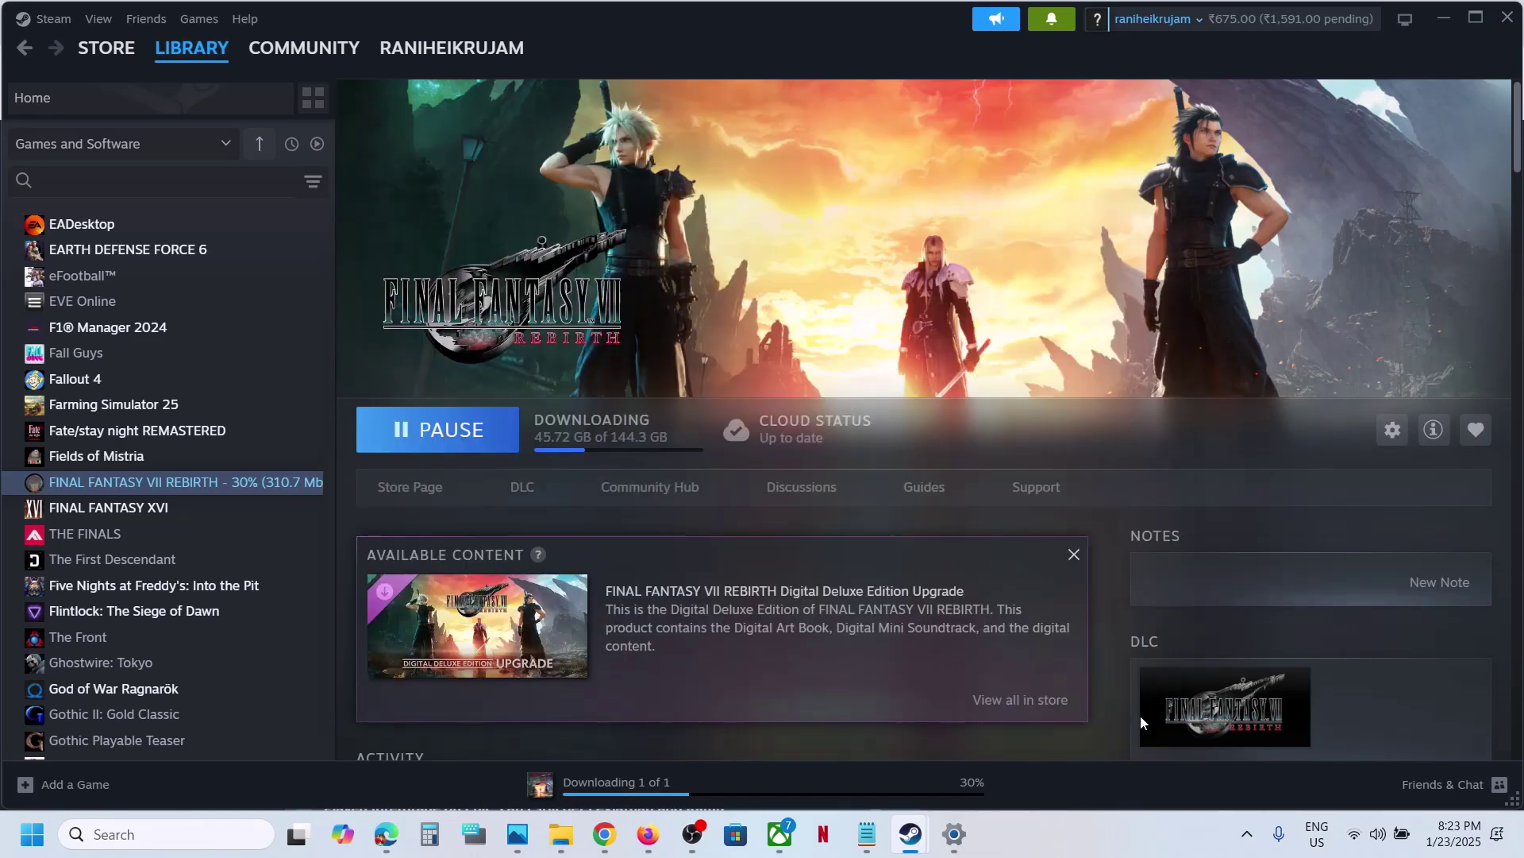